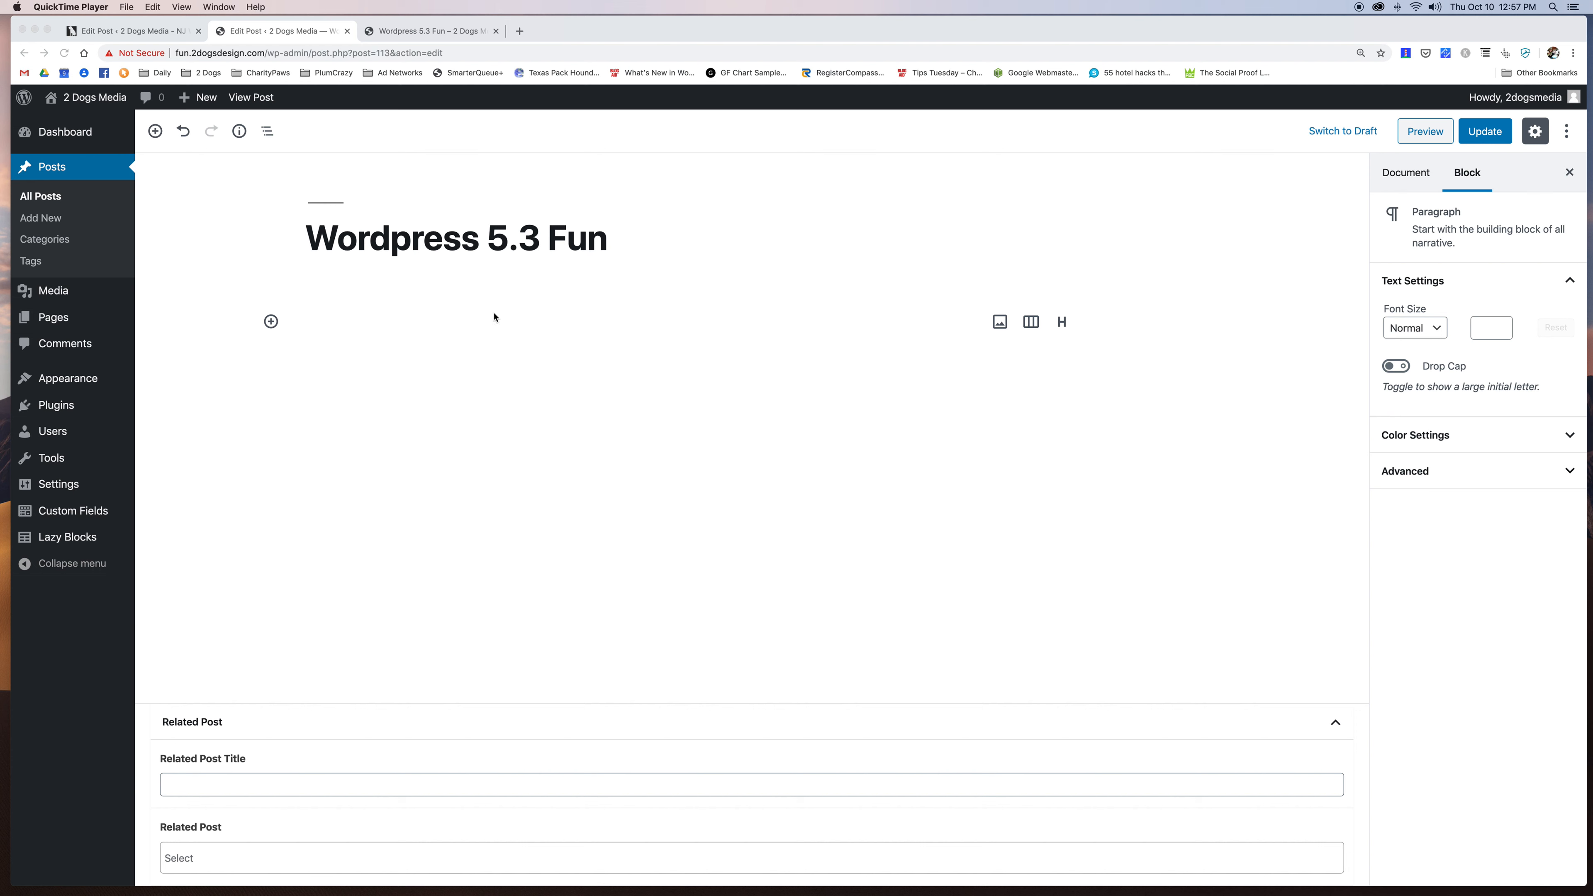
Insert an Image block below the post title using web-IMG_5000-2.jpg from the media library.
{"action": "left_click", "coordinate": [417, 332]}
{"action": "type", "text": "/image"}
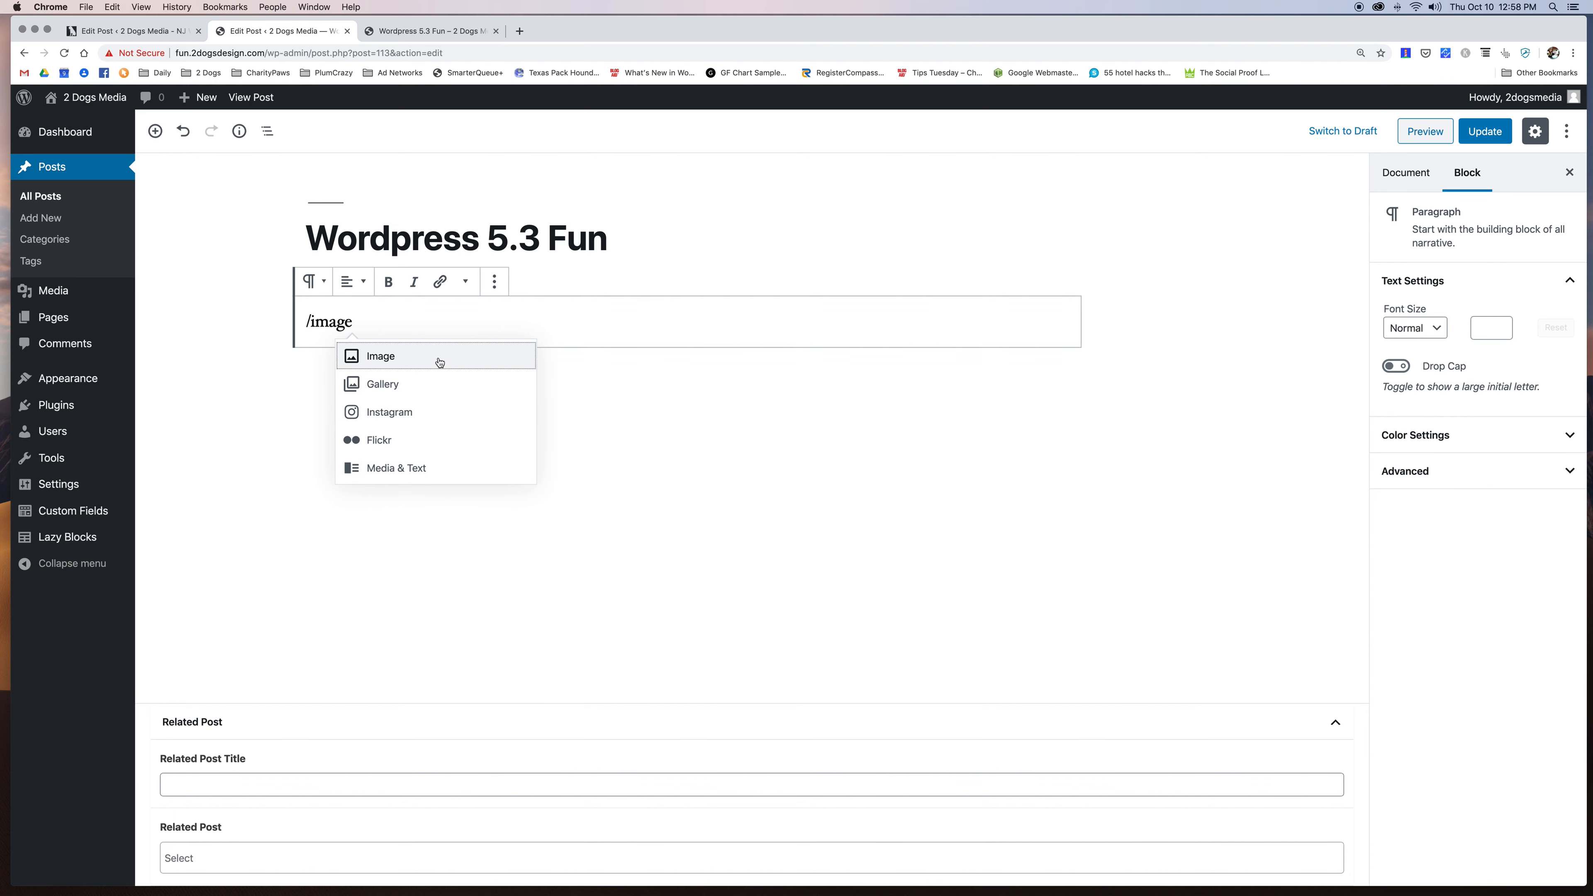
{"action": "left_click", "coordinate": [439, 362]}
{"action": "left_click", "coordinate": [719, 399]}
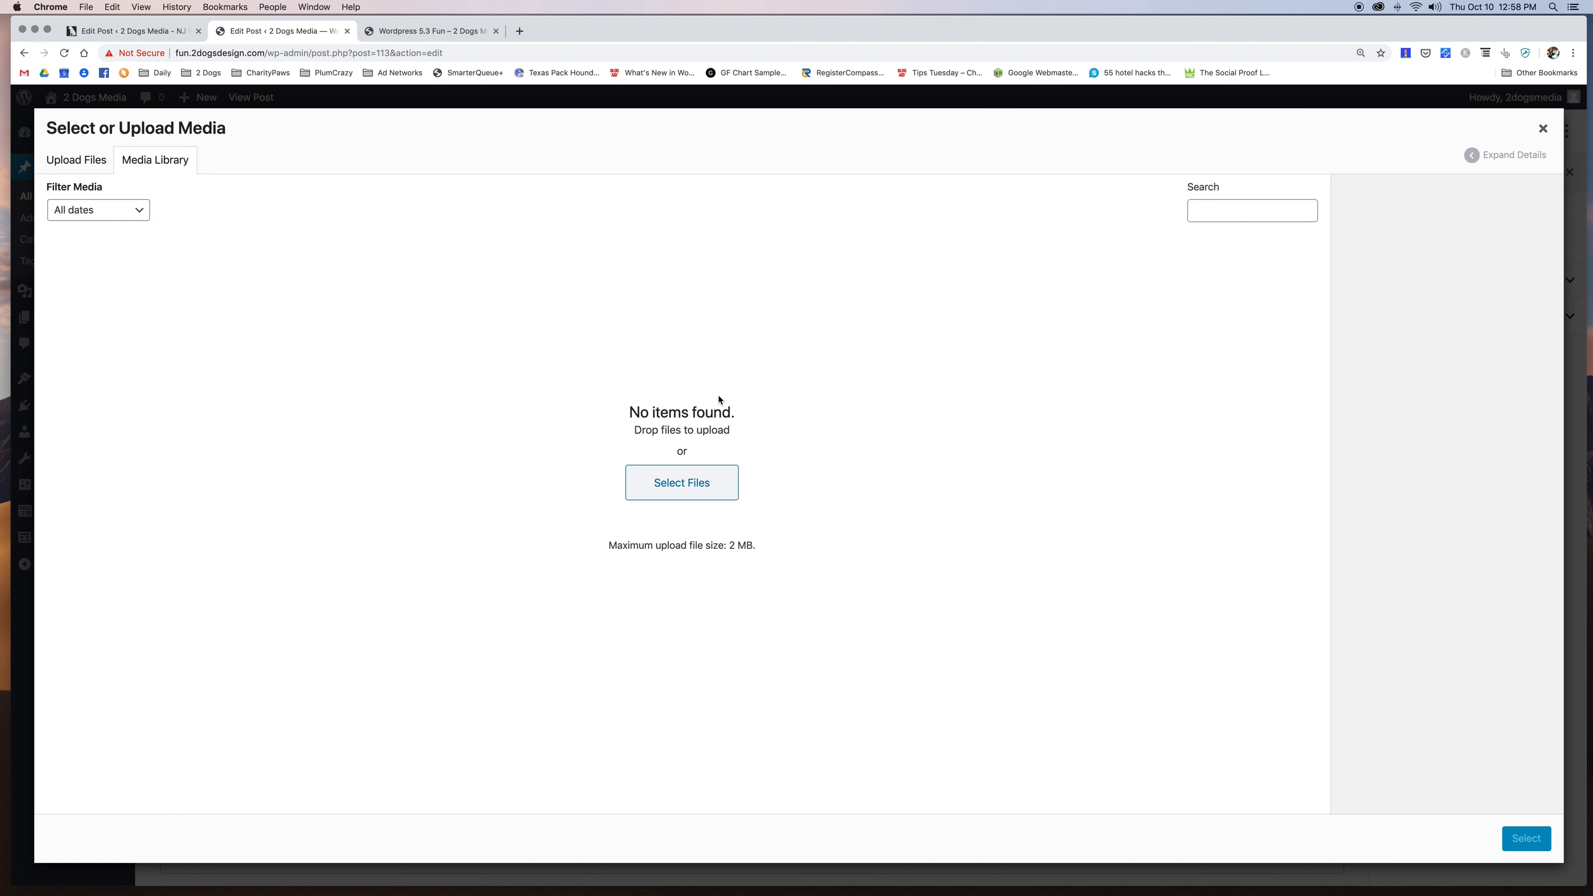
{"action": "left_click", "coordinate": [217, 279]}
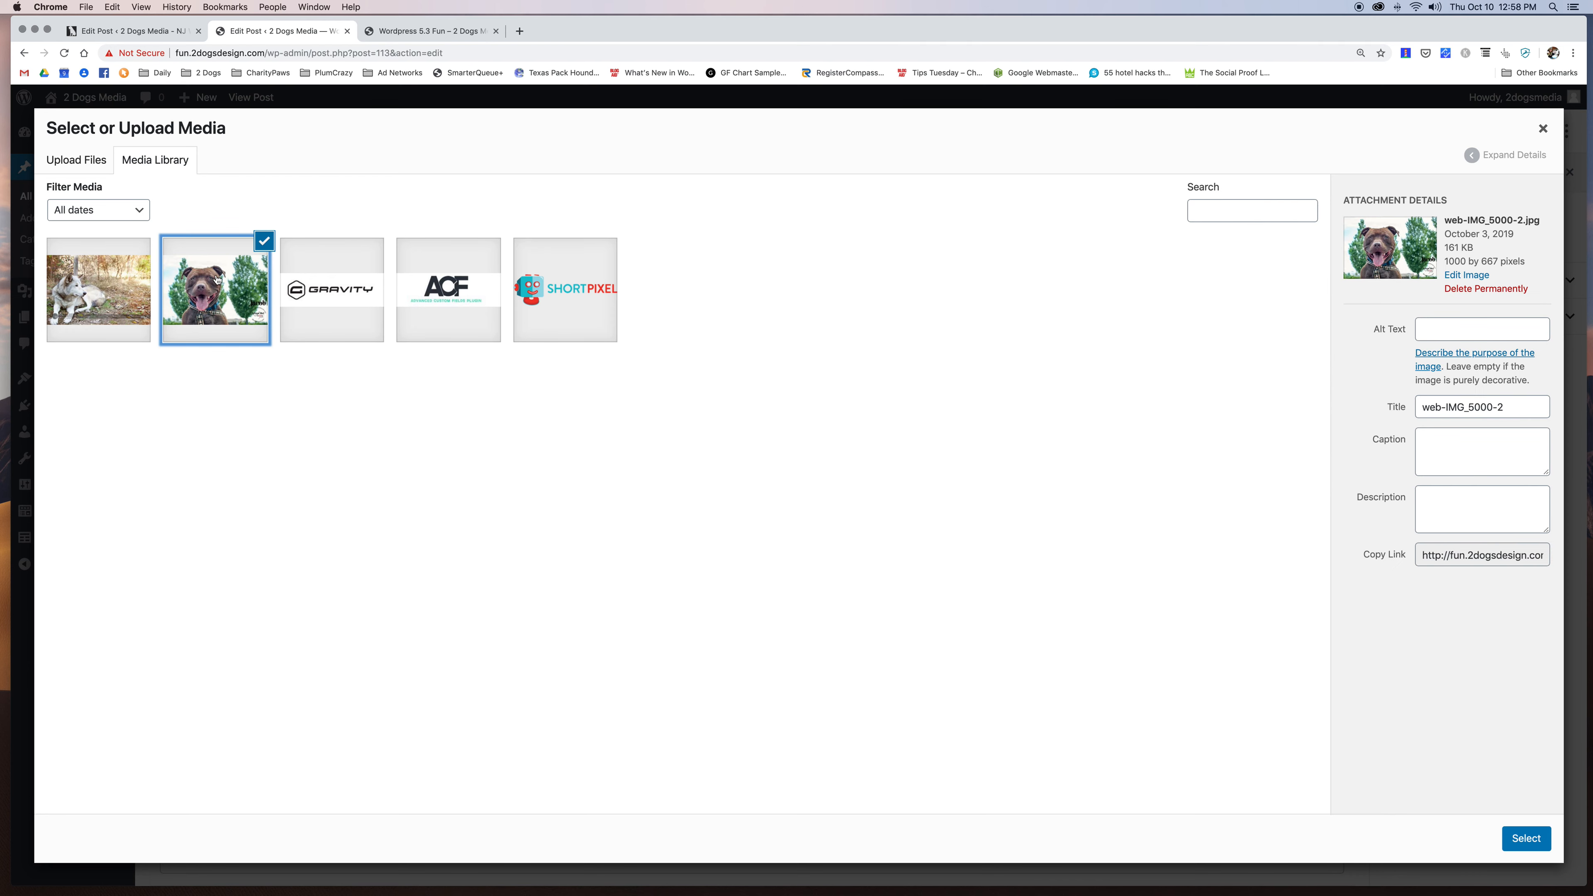
{"action": "left_click", "coordinate": [1531, 840]}
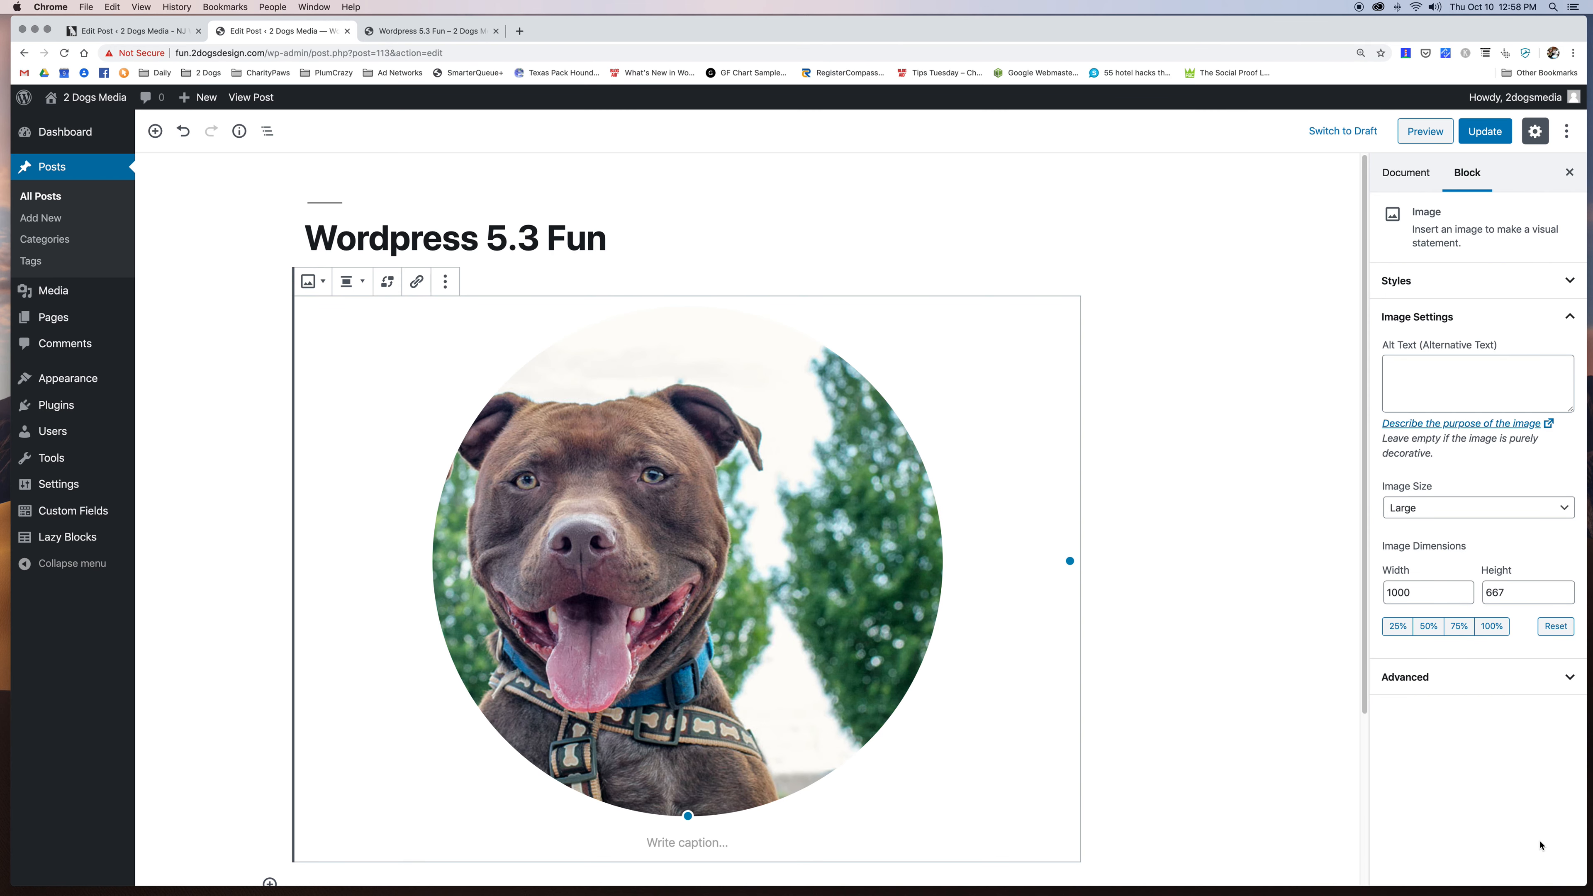
Examine the image's link options, including Open in New Tab, Link CSS Class and Link Rel.
{"action": "left_click", "coordinate": [418, 285]}
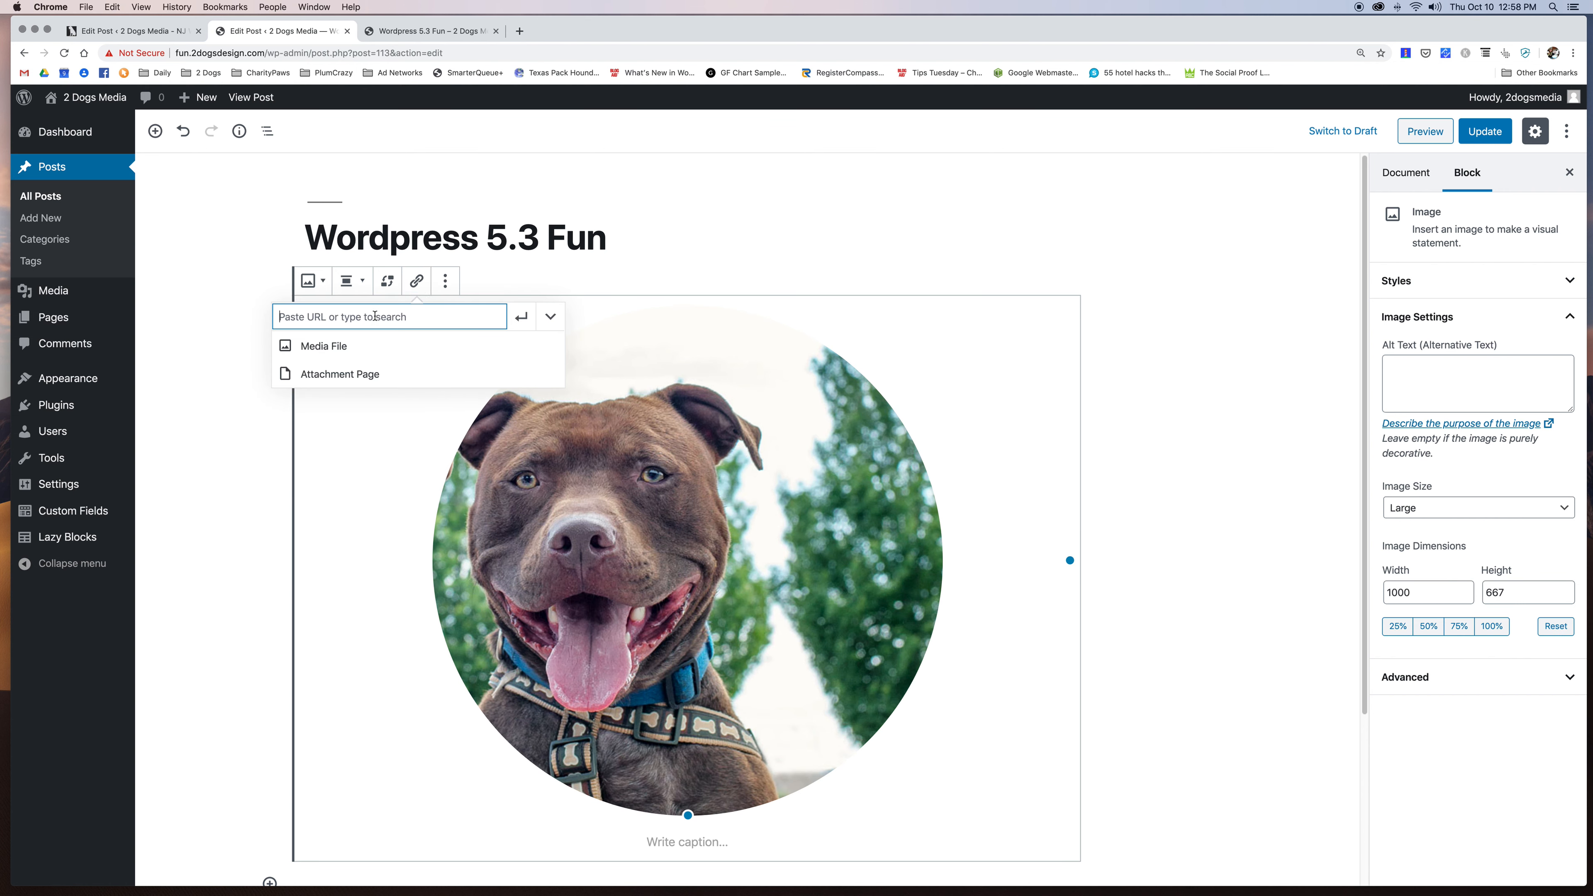
{"action": "left_click", "coordinate": [550, 316]}
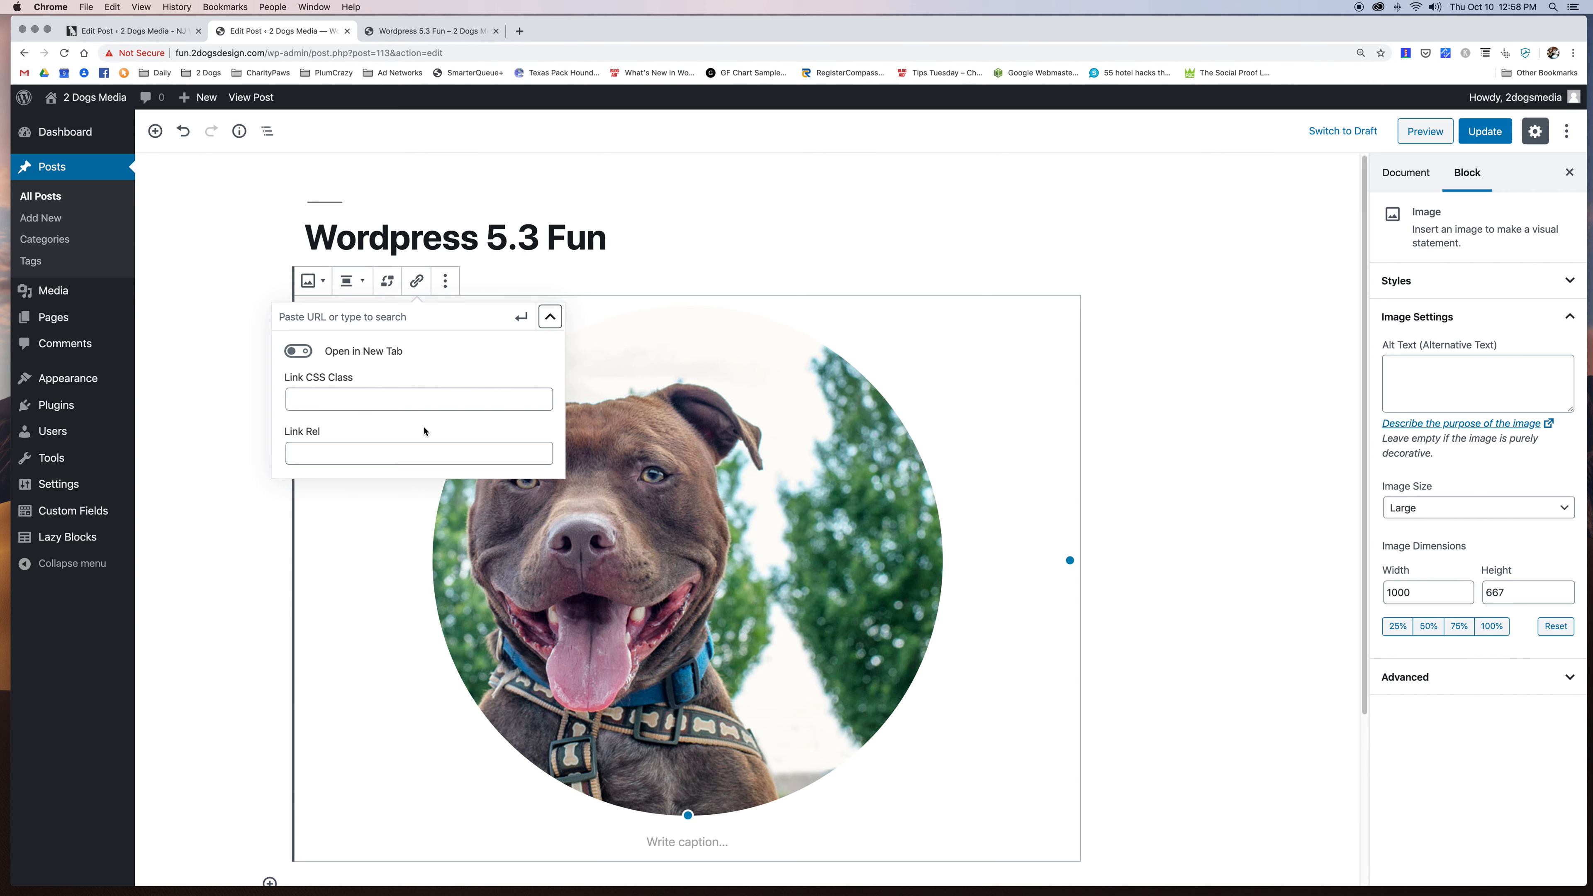
{"action": "left_click", "coordinate": [365, 451]}
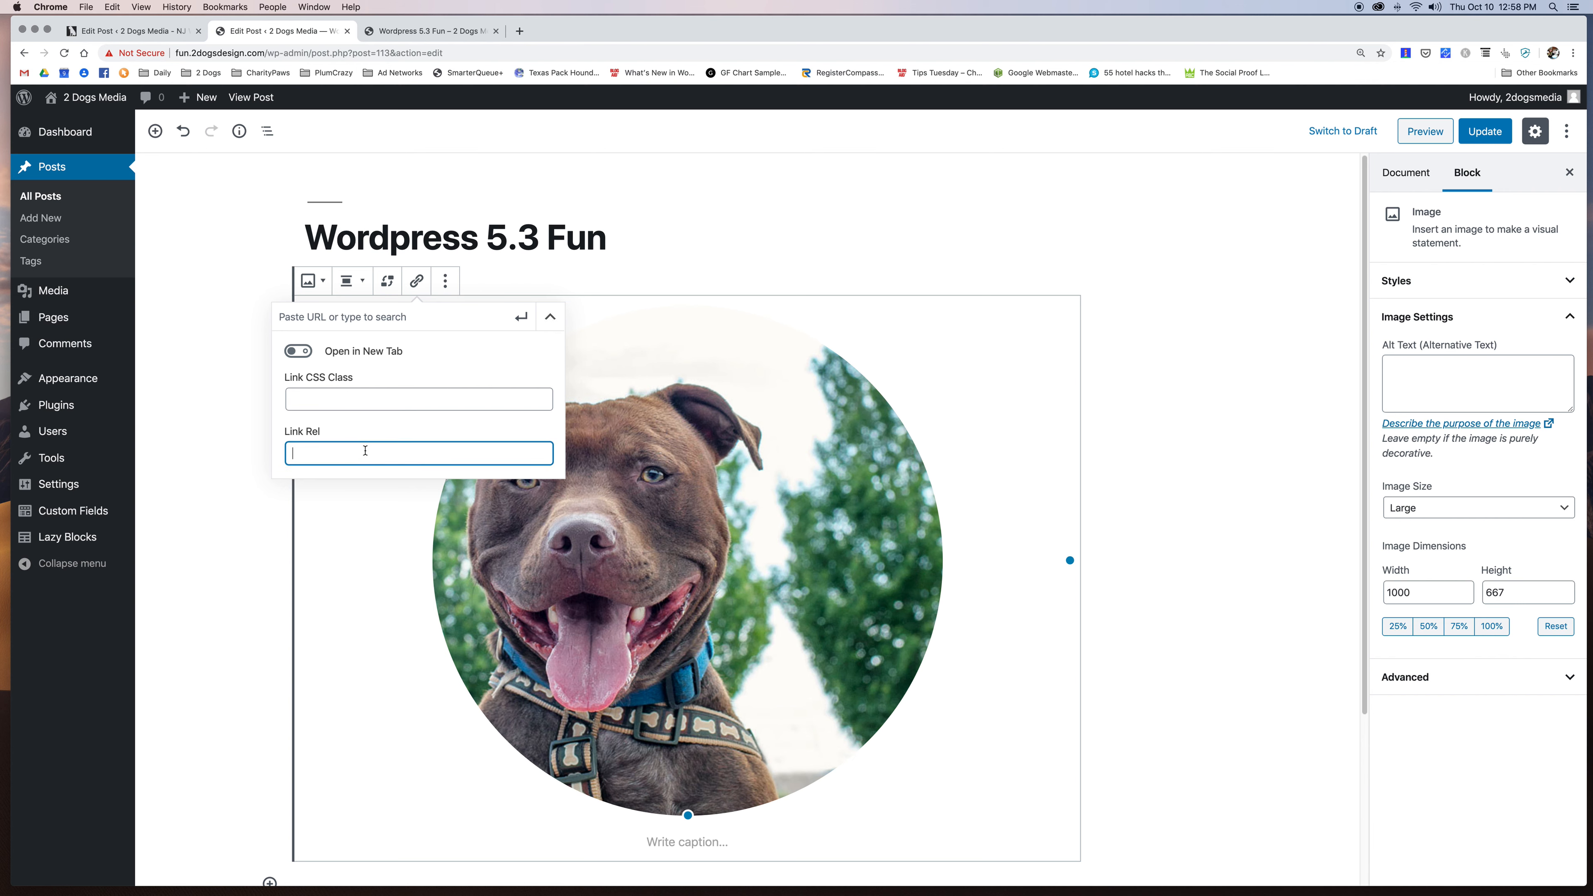
Put the image block into edit mode and set its alignment to Full Width.
{"action": "left_click", "coordinate": [386, 281]}
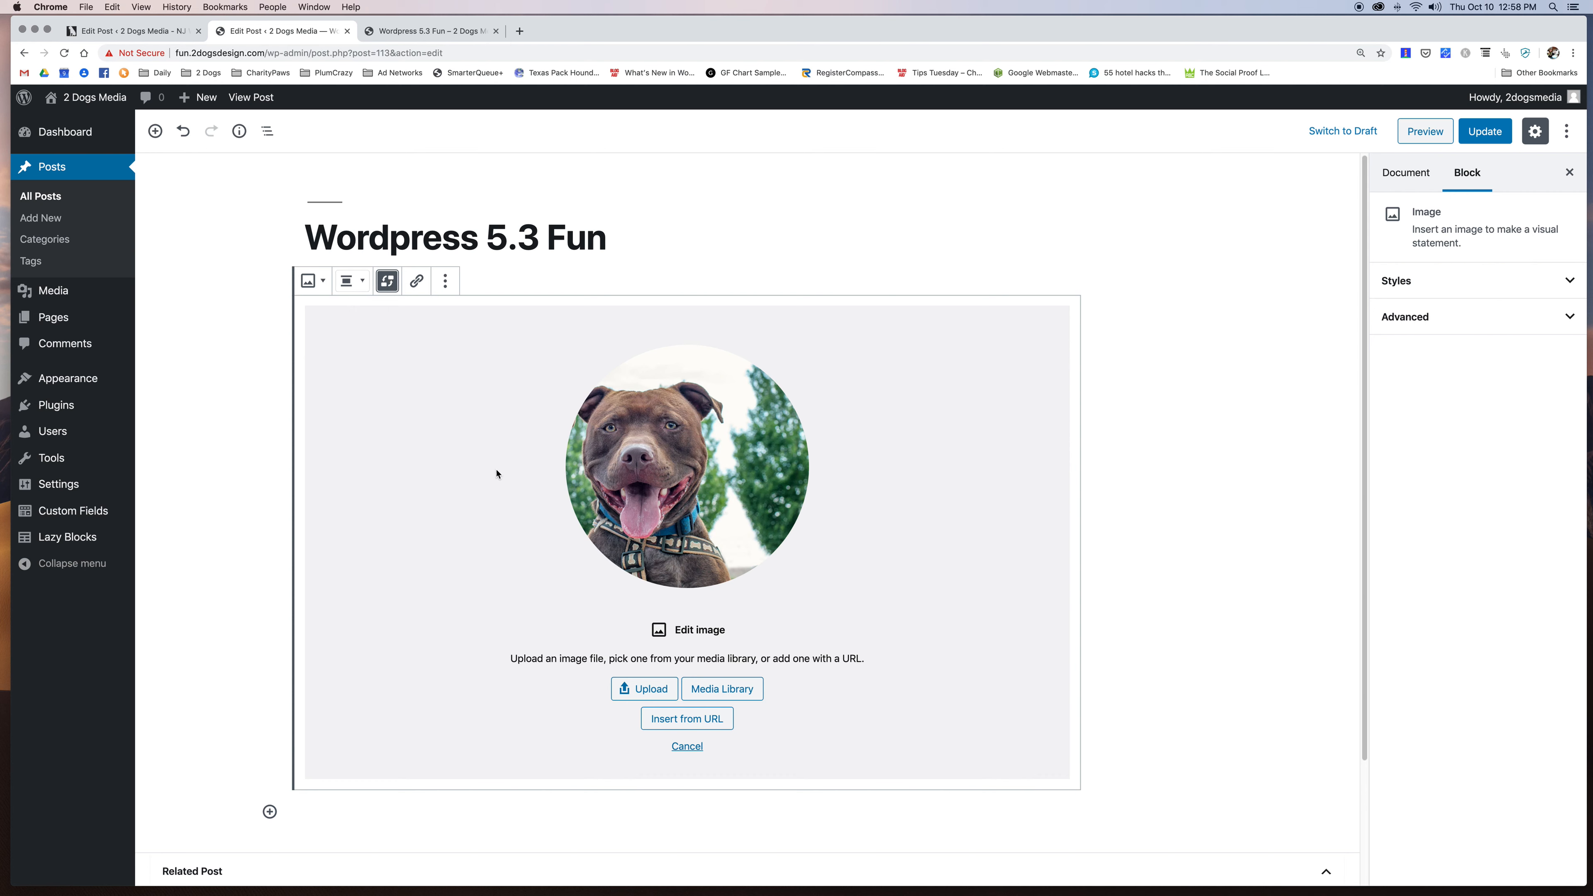
{"action": "left_click", "coordinate": [364, 286]}
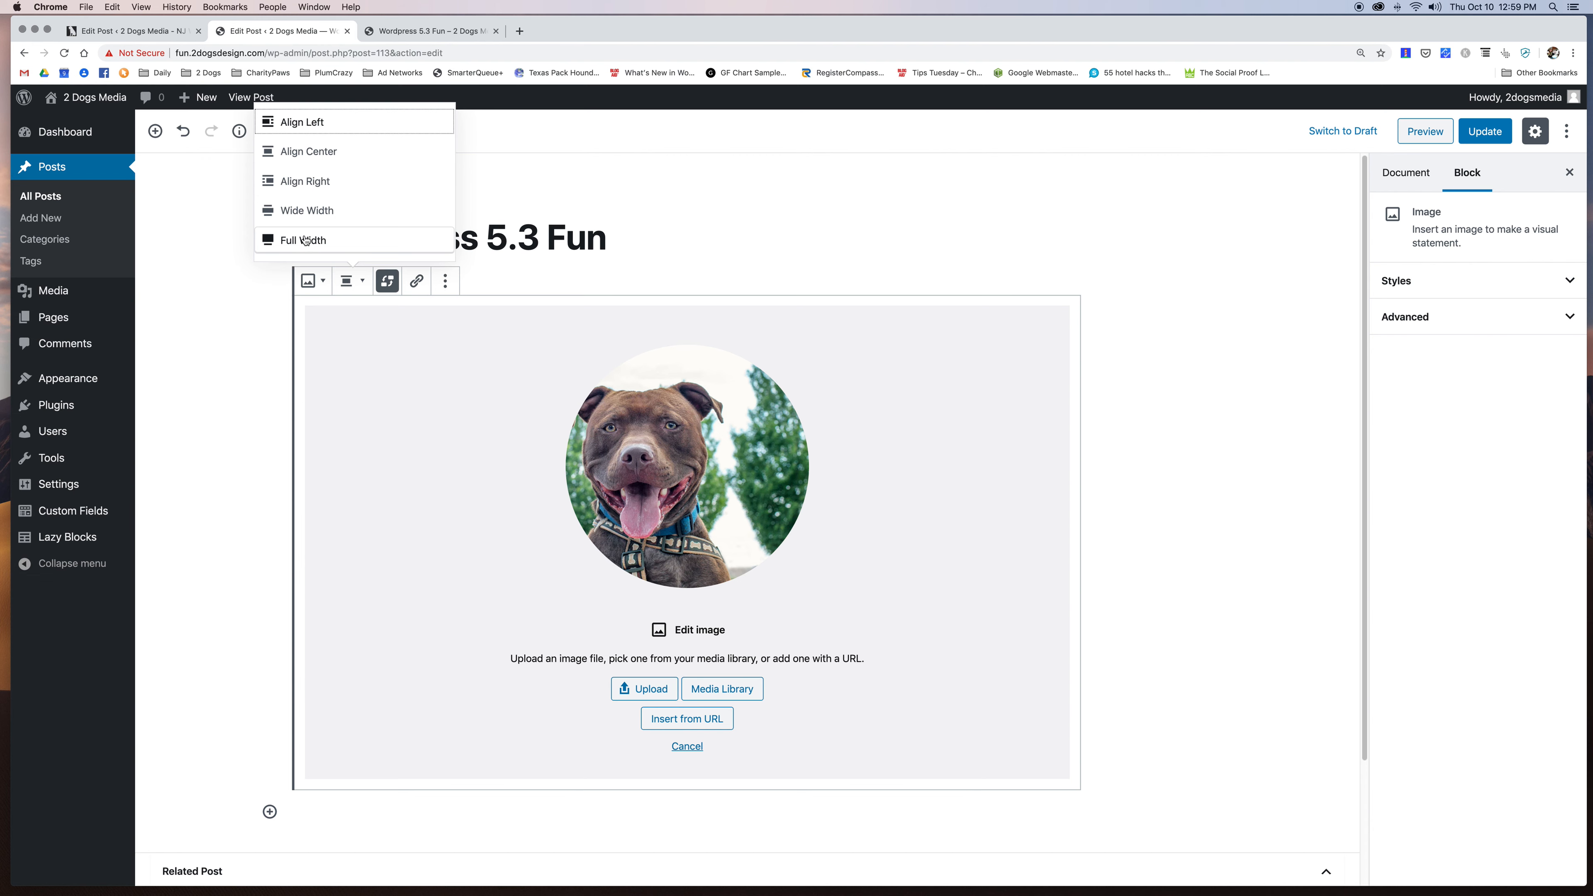
{"action": "left_click", "coordinate": [403, 509]}
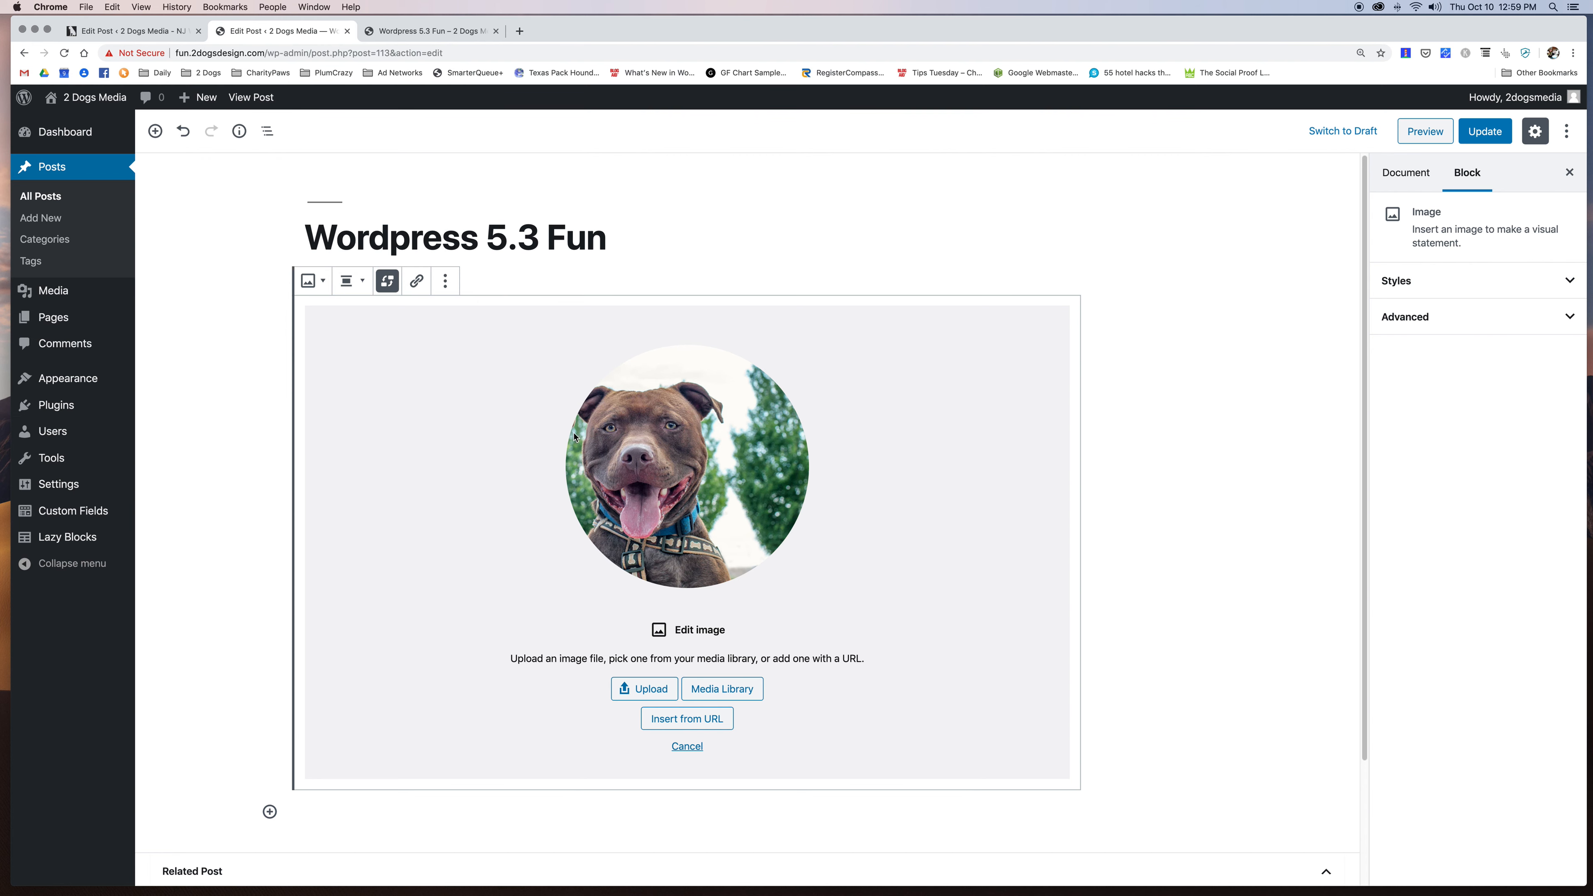
{"action": "left_click", "coordinate": [353, 281]}
{"action": "left_click", "coordinate": [398, 447]}
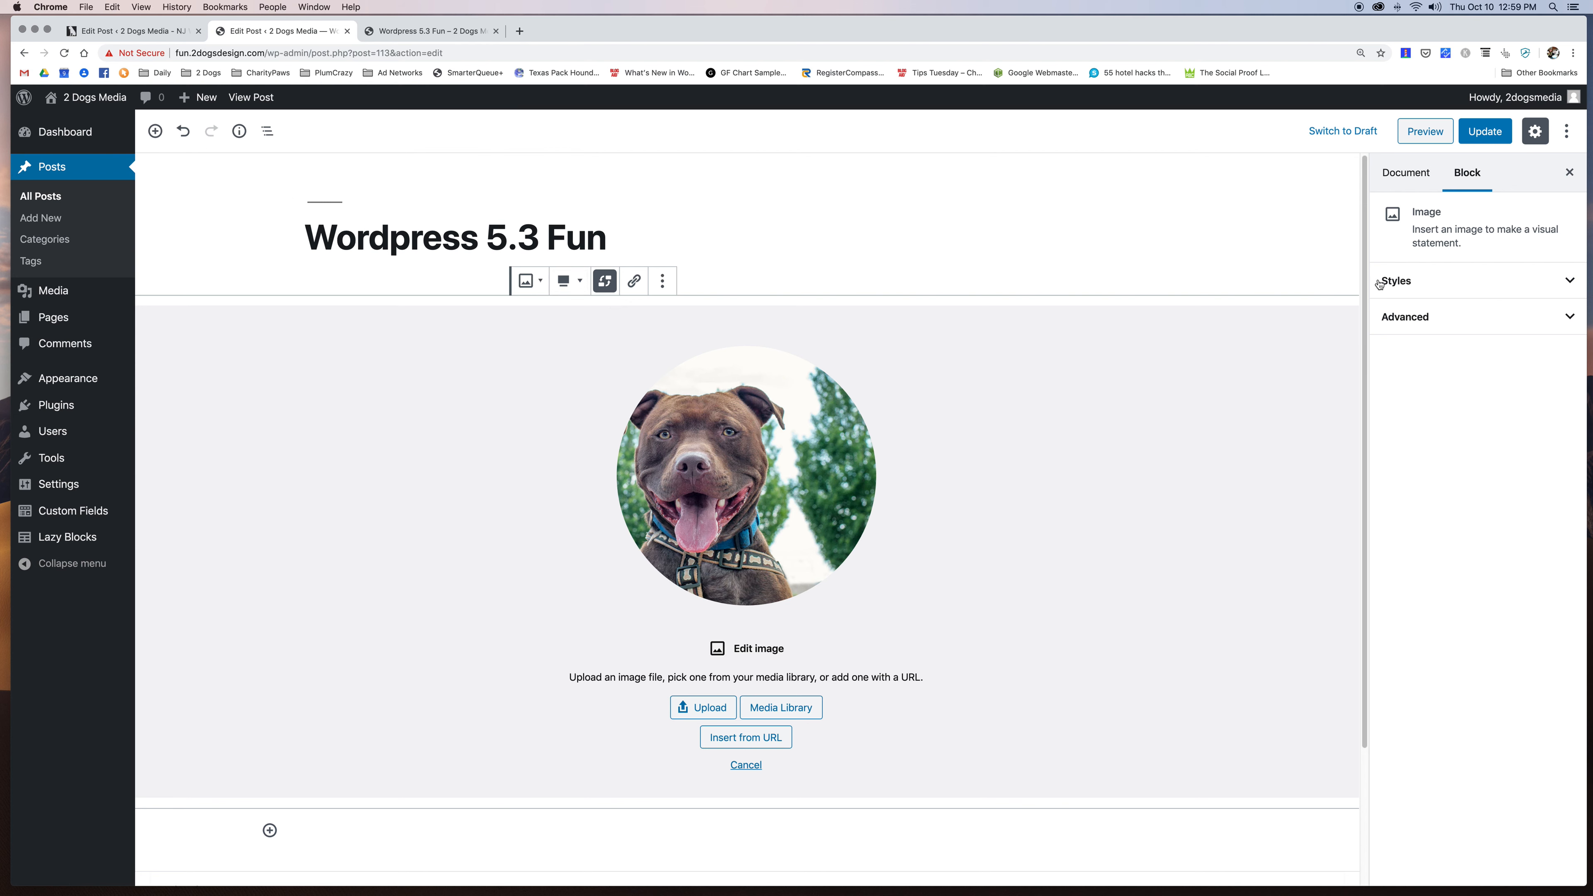
Set the Image block's default style to Default and apply the Default style to this image.
{"action": "left_click", "coordinate": [1474, 286]}
{"action": "left_click", "coordinate": [1446, 337]}
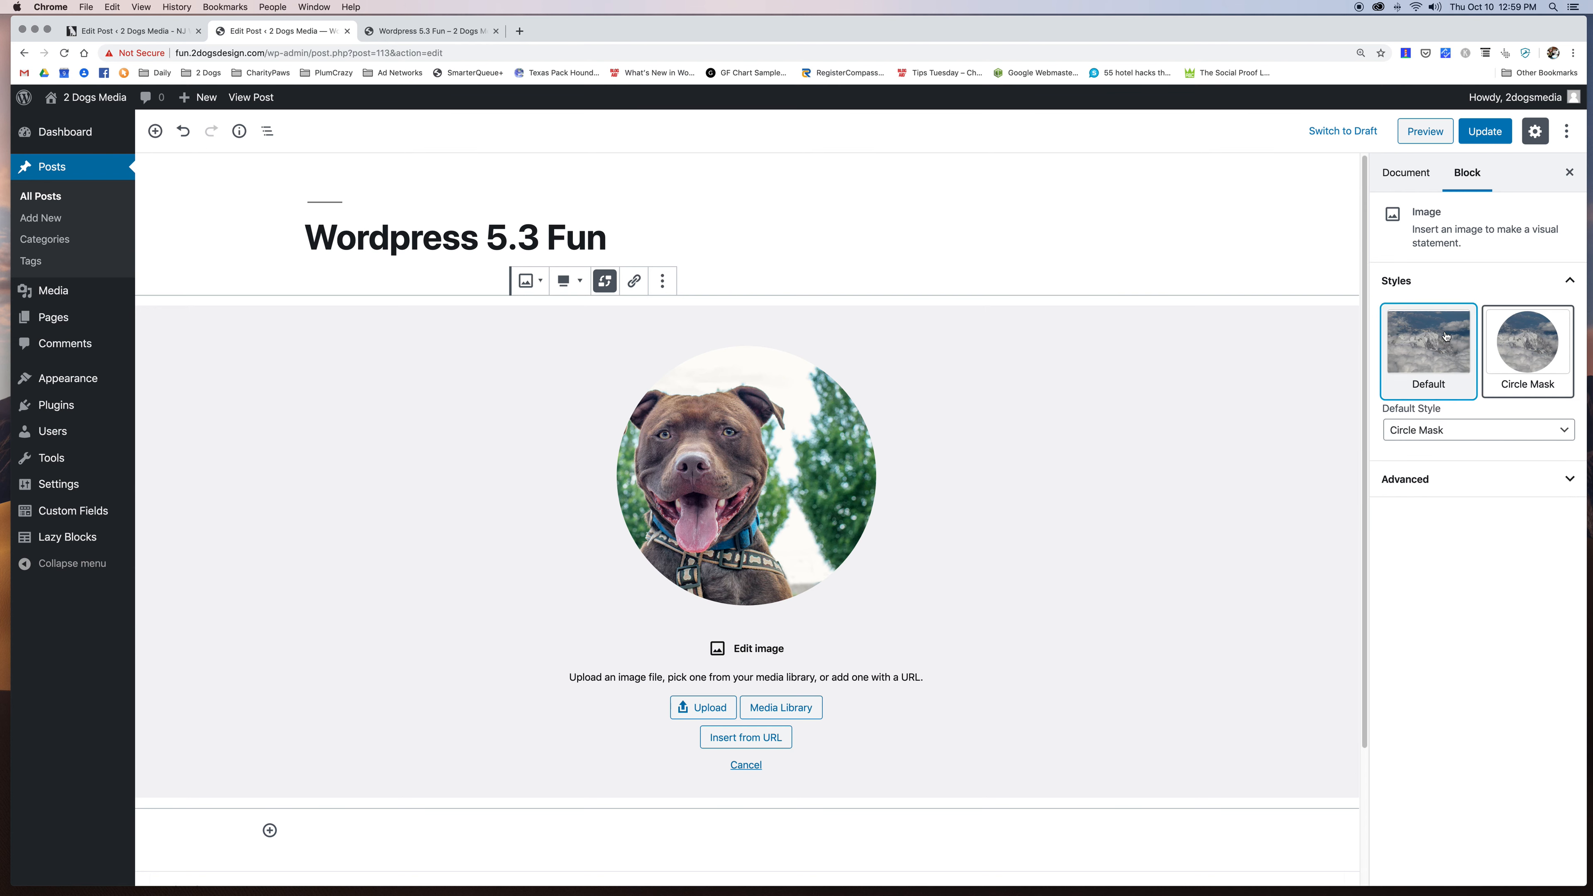
{"action": "left_click", "coordinate": [1540, 348]}
{"action": "left_click", "coordinate": [1432, 430]}
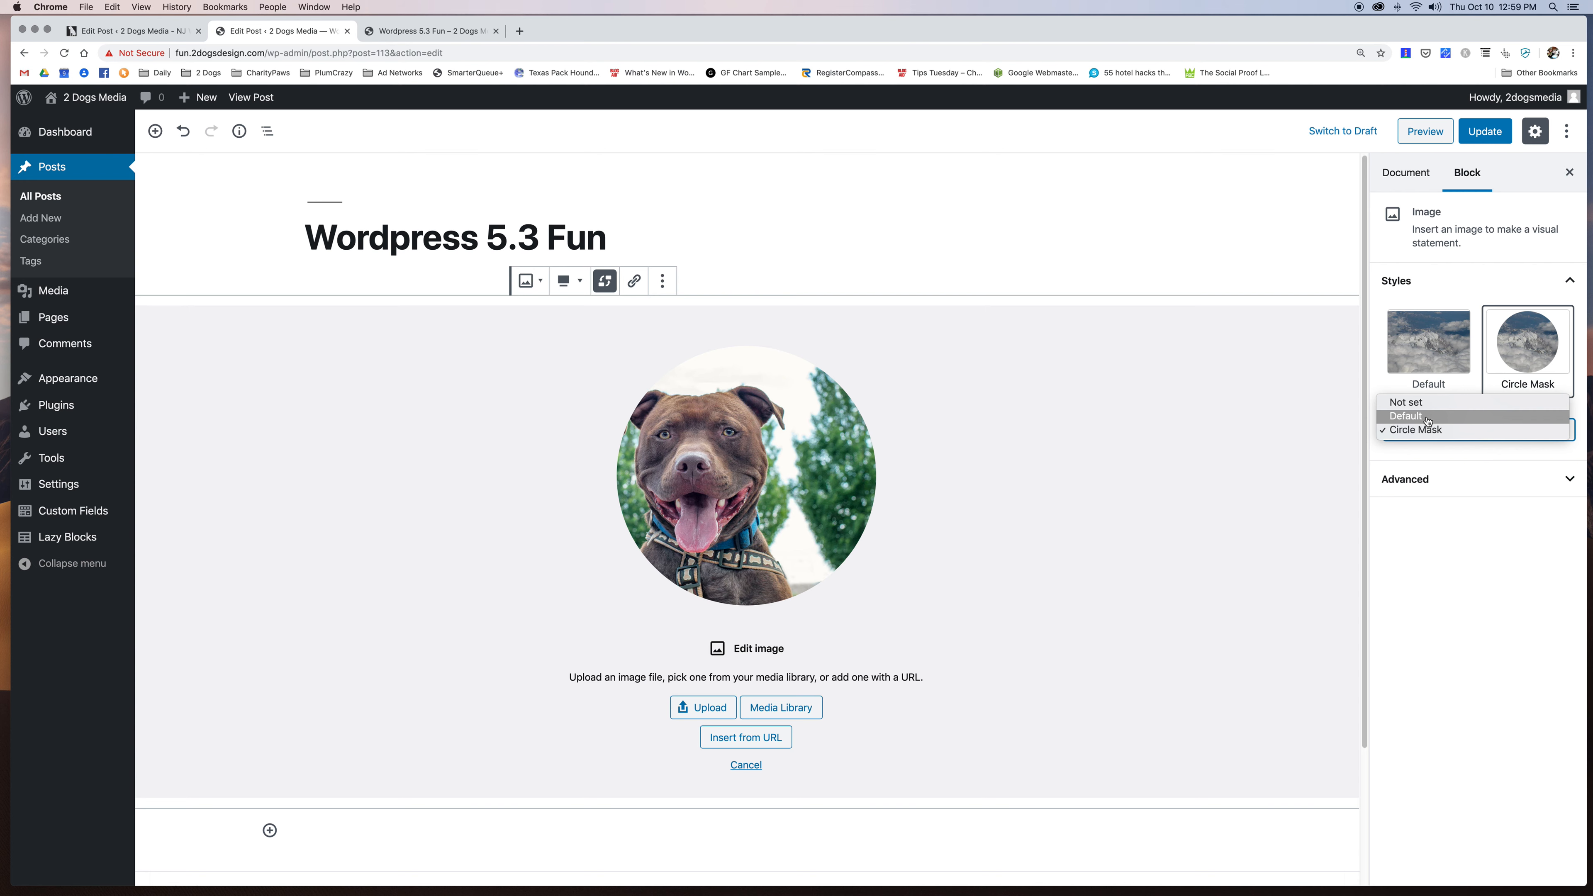
{"action": "left_click", "coordinate": [1427, 417]}
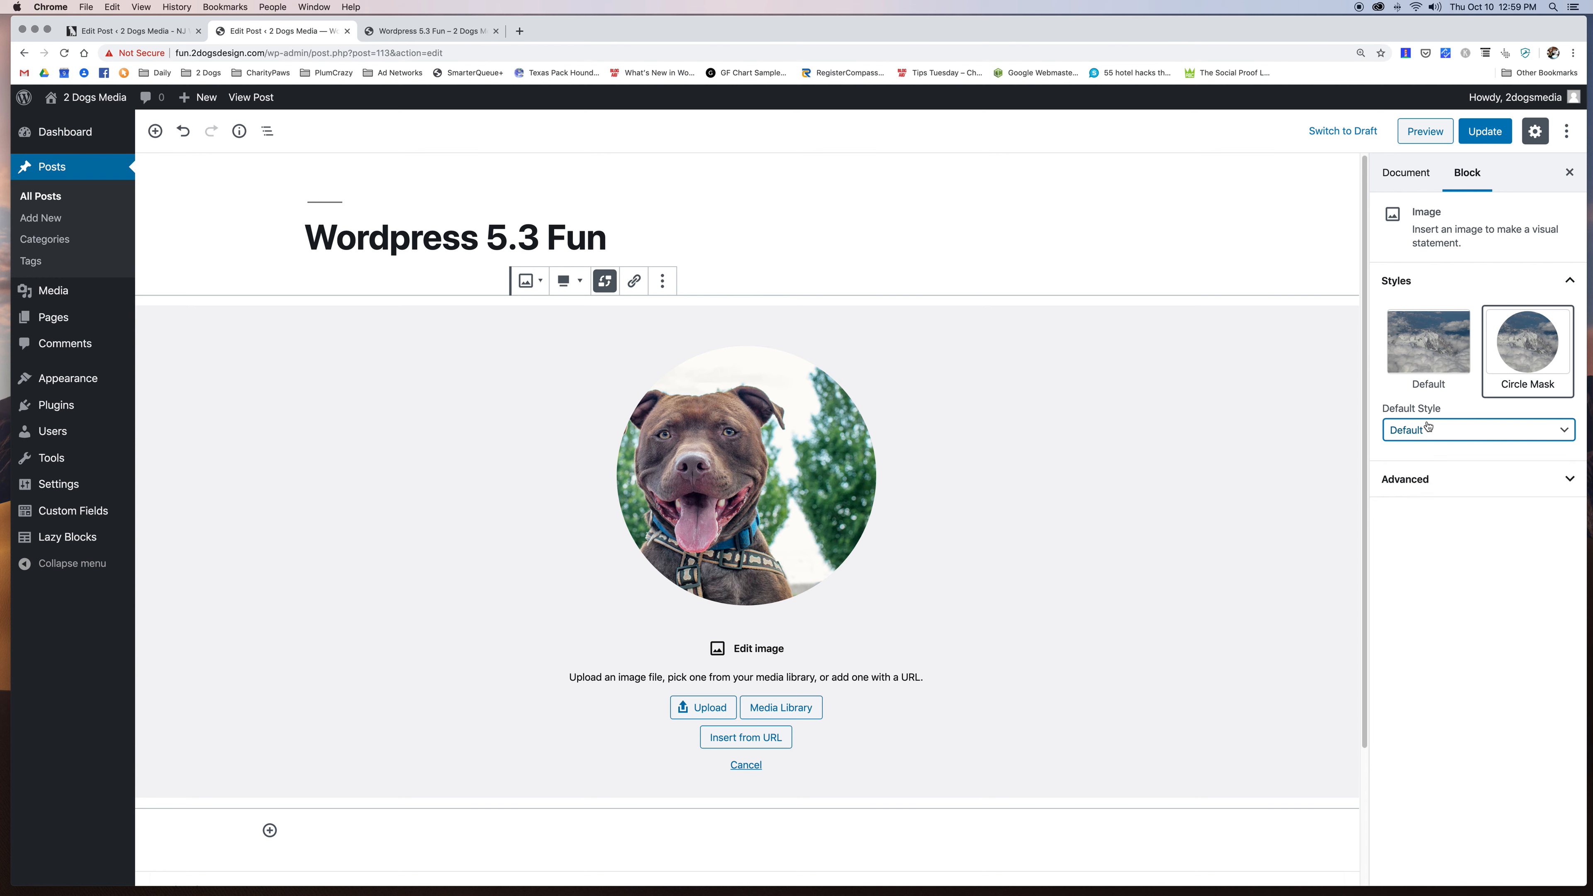
{"action": "left_click", "coordinate": [1423, 340]}
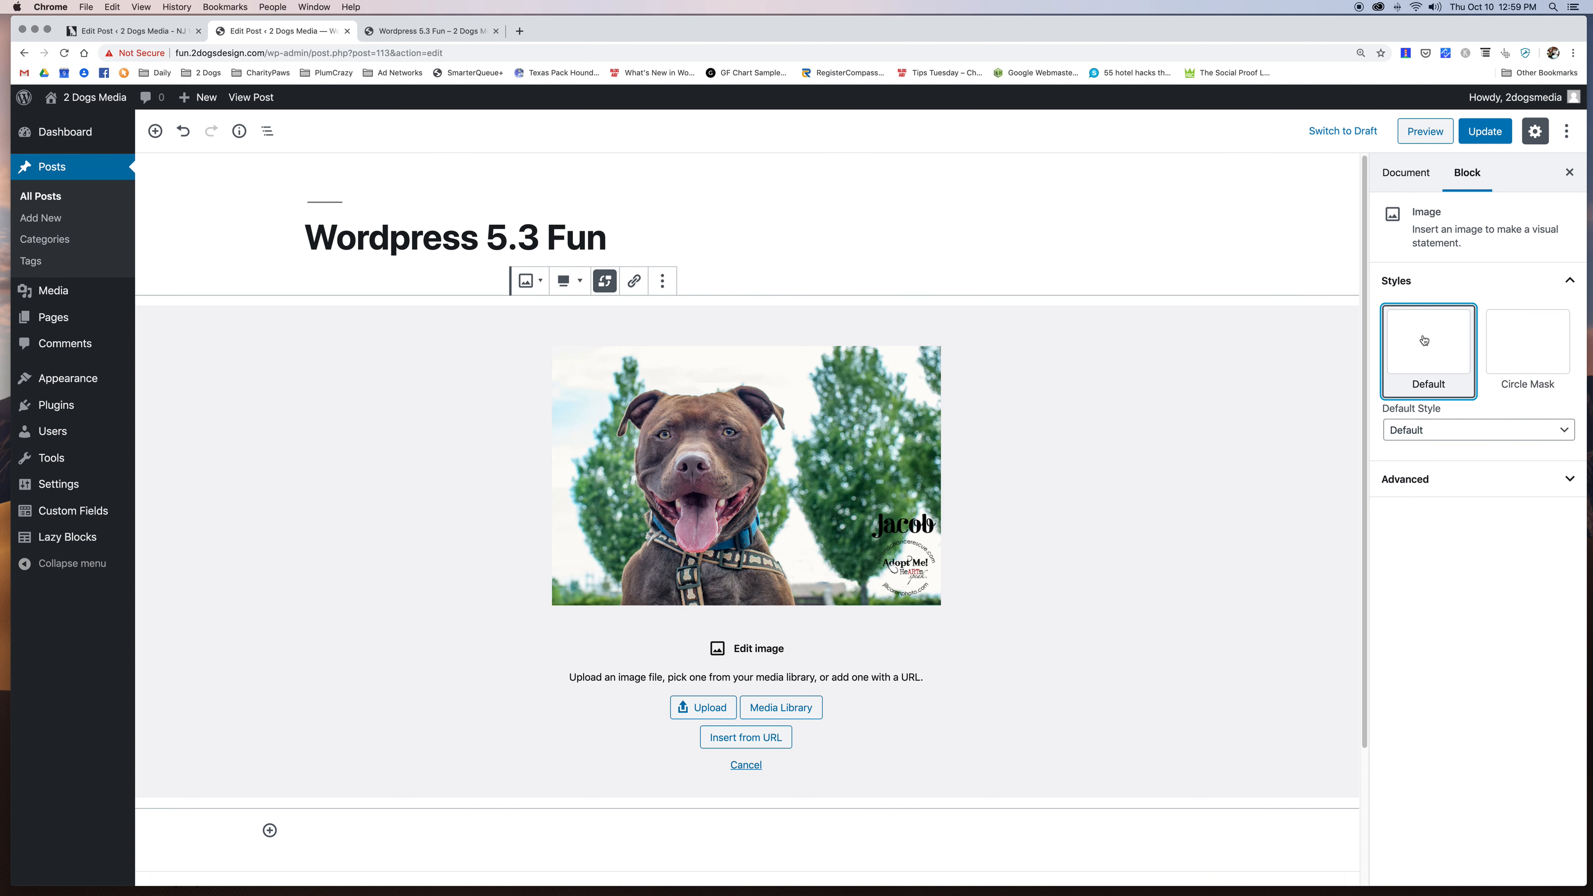
Switch the image out of full-width alignment and set it back to Full Width.
{"action": "left_click", "coordinate": [580, 283]}
{"action": "left_click", "coordinate": [525, 210]}
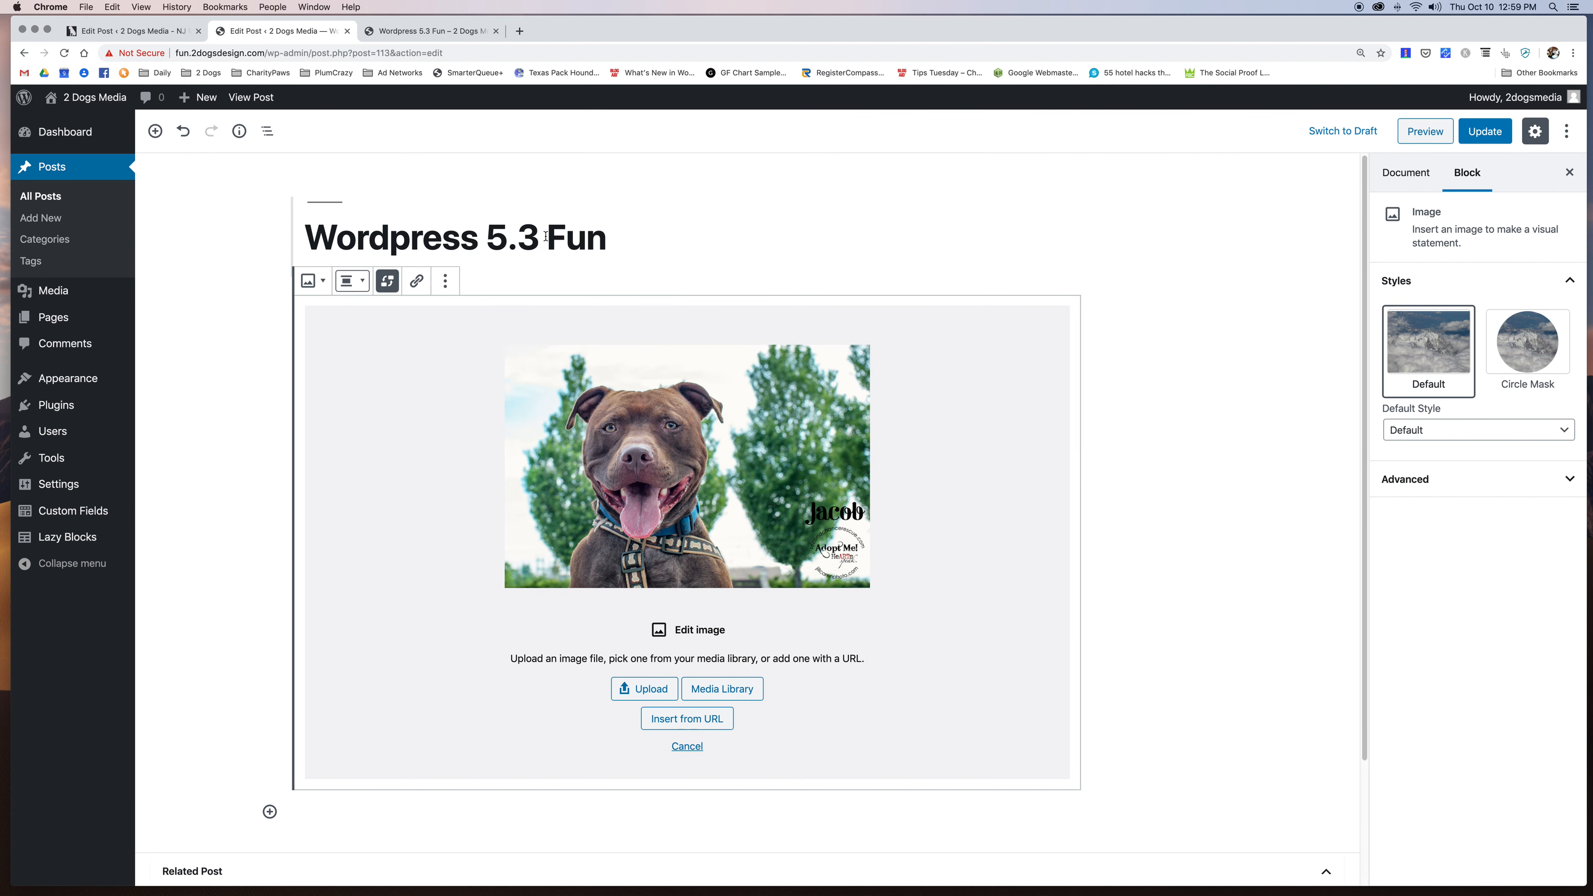
{"action": "left_click", "coordinate": [361, 286]}
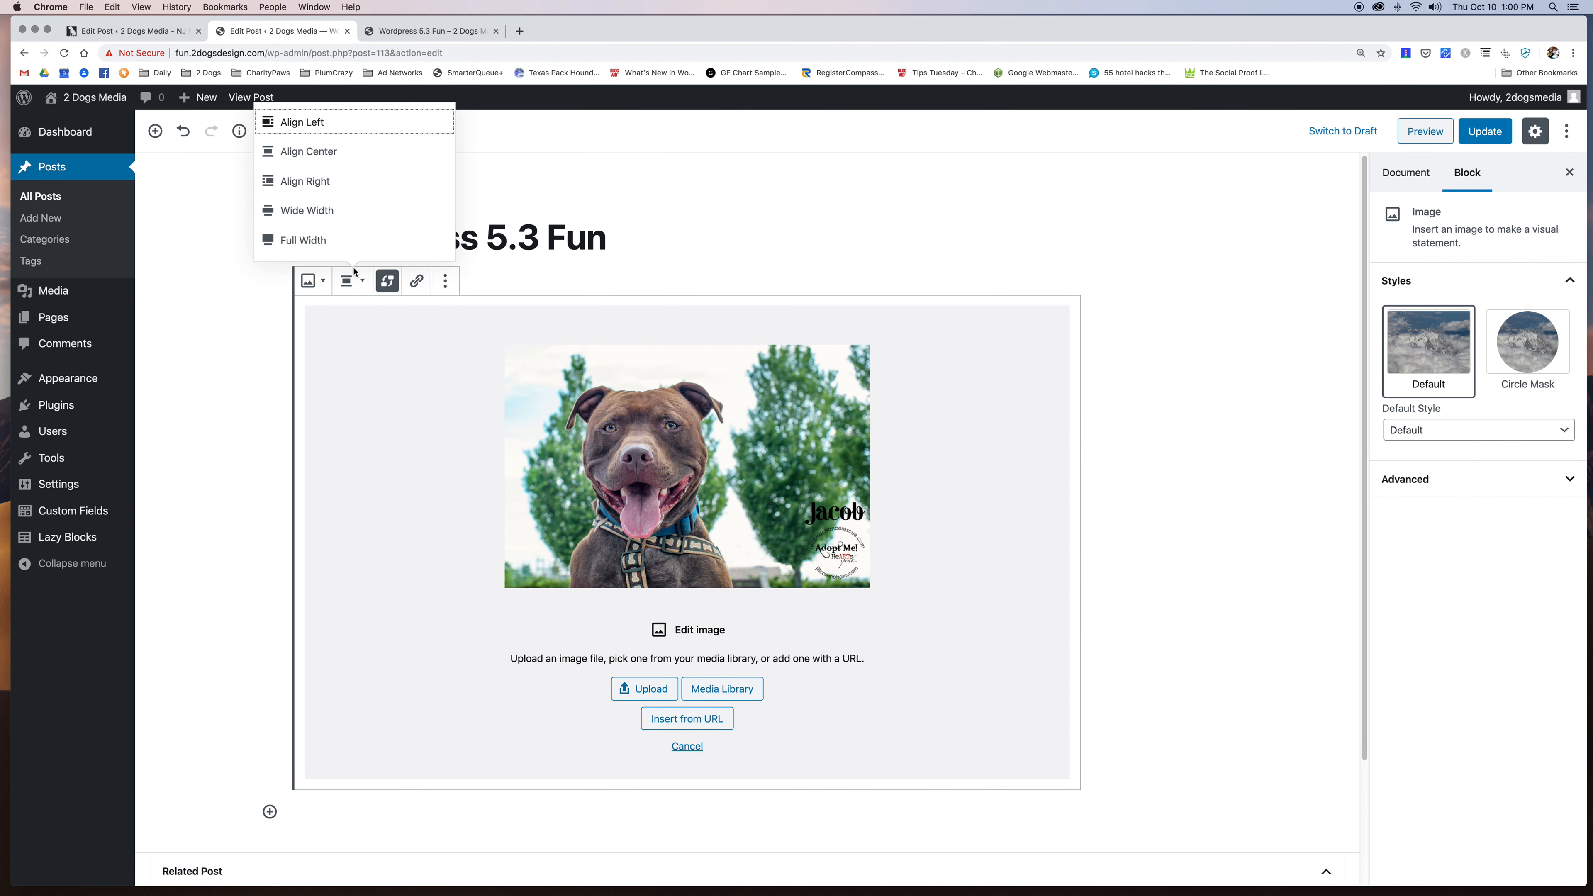
{"action": "left_click", "coordinate": [324, 242]}
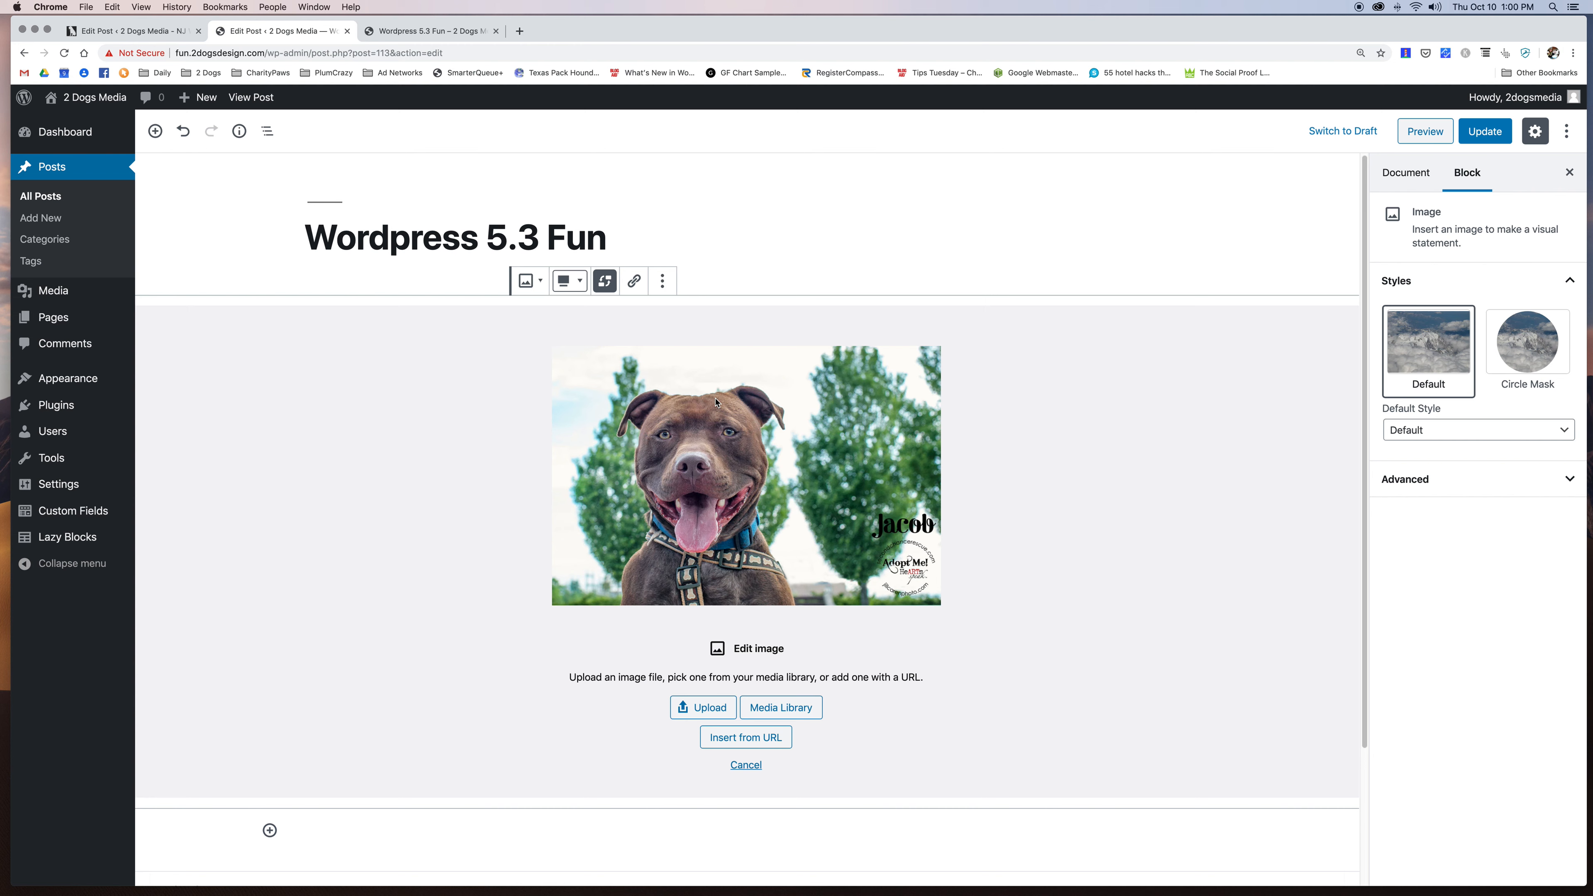
Examine the image's additional CSS class setting and its block style choices, keeping the Default style.
{"action": "left_click", "coordinate": [1429, 480]}
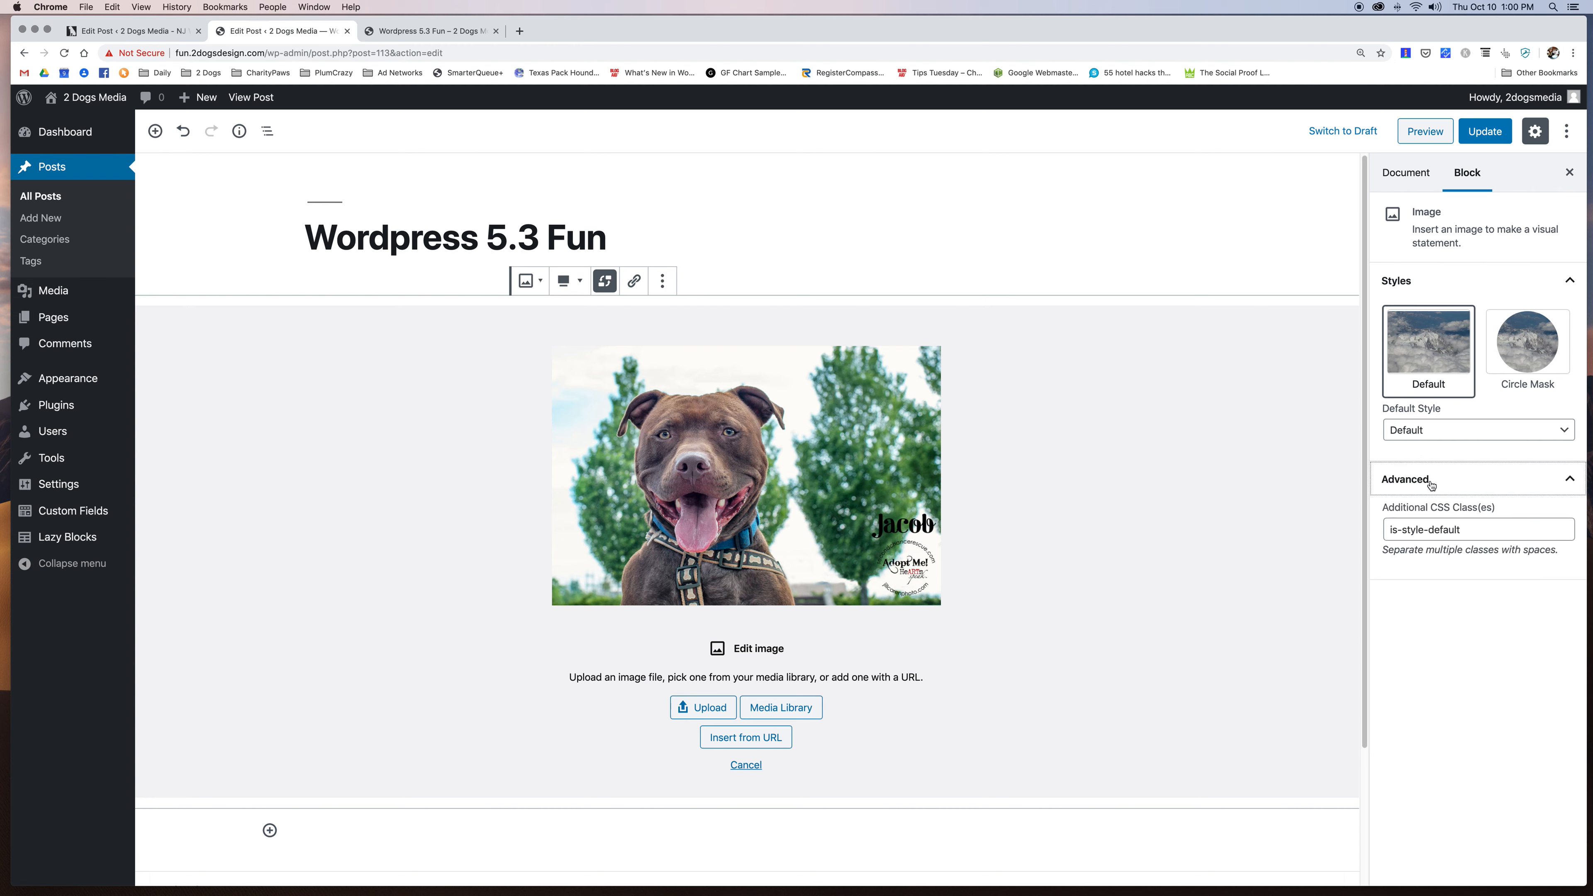
{"action": "left_click", "coordinate": [1433, 486]}
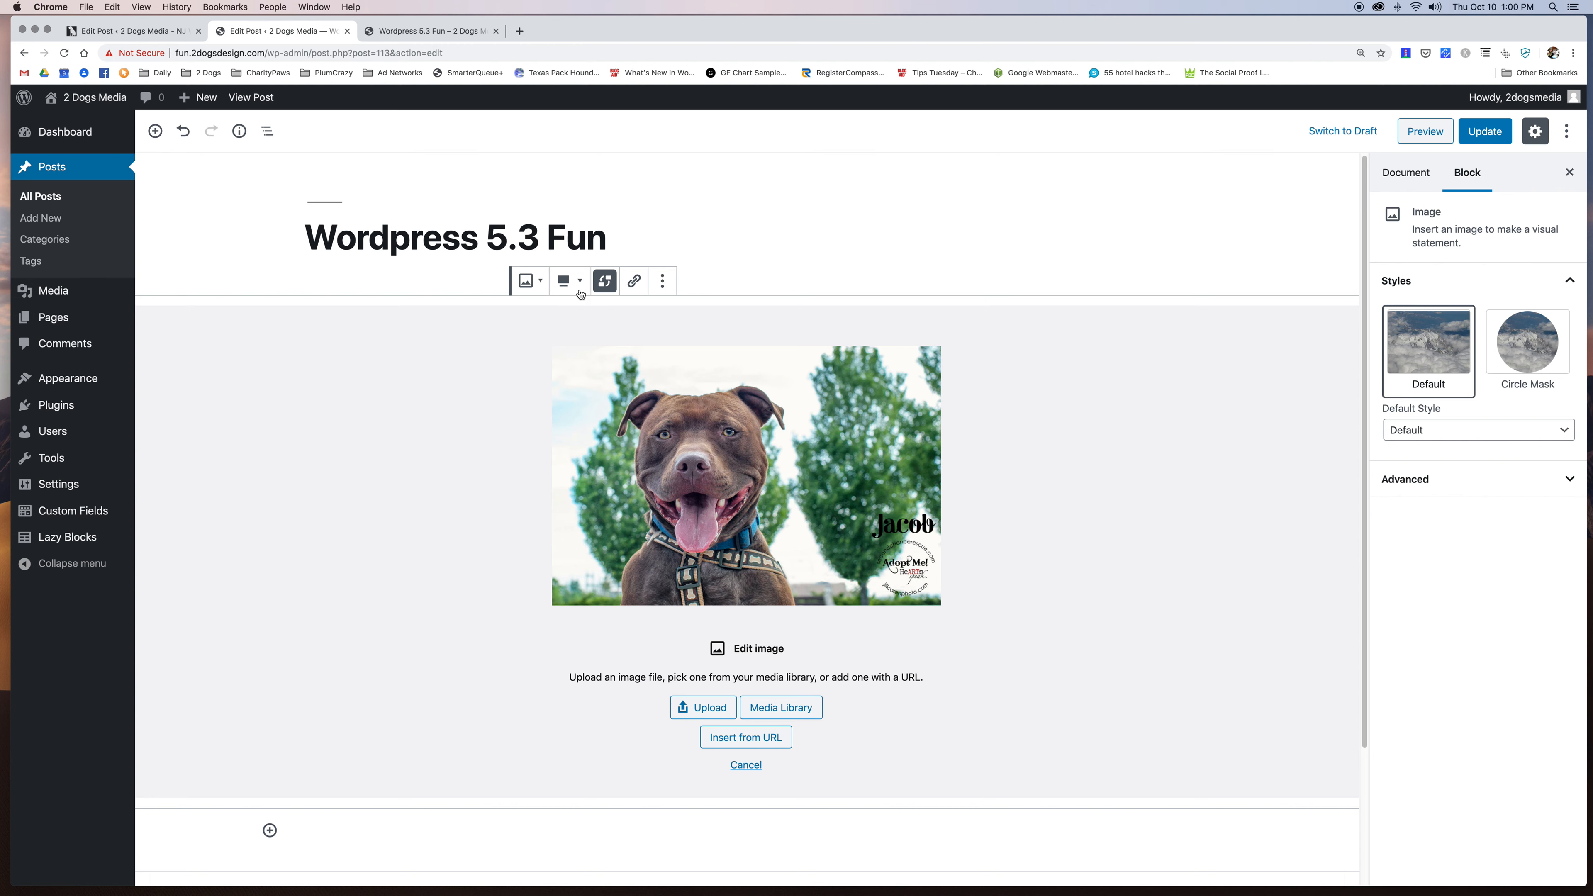
{"action": "left_click", "coordinate": [522, 287]}
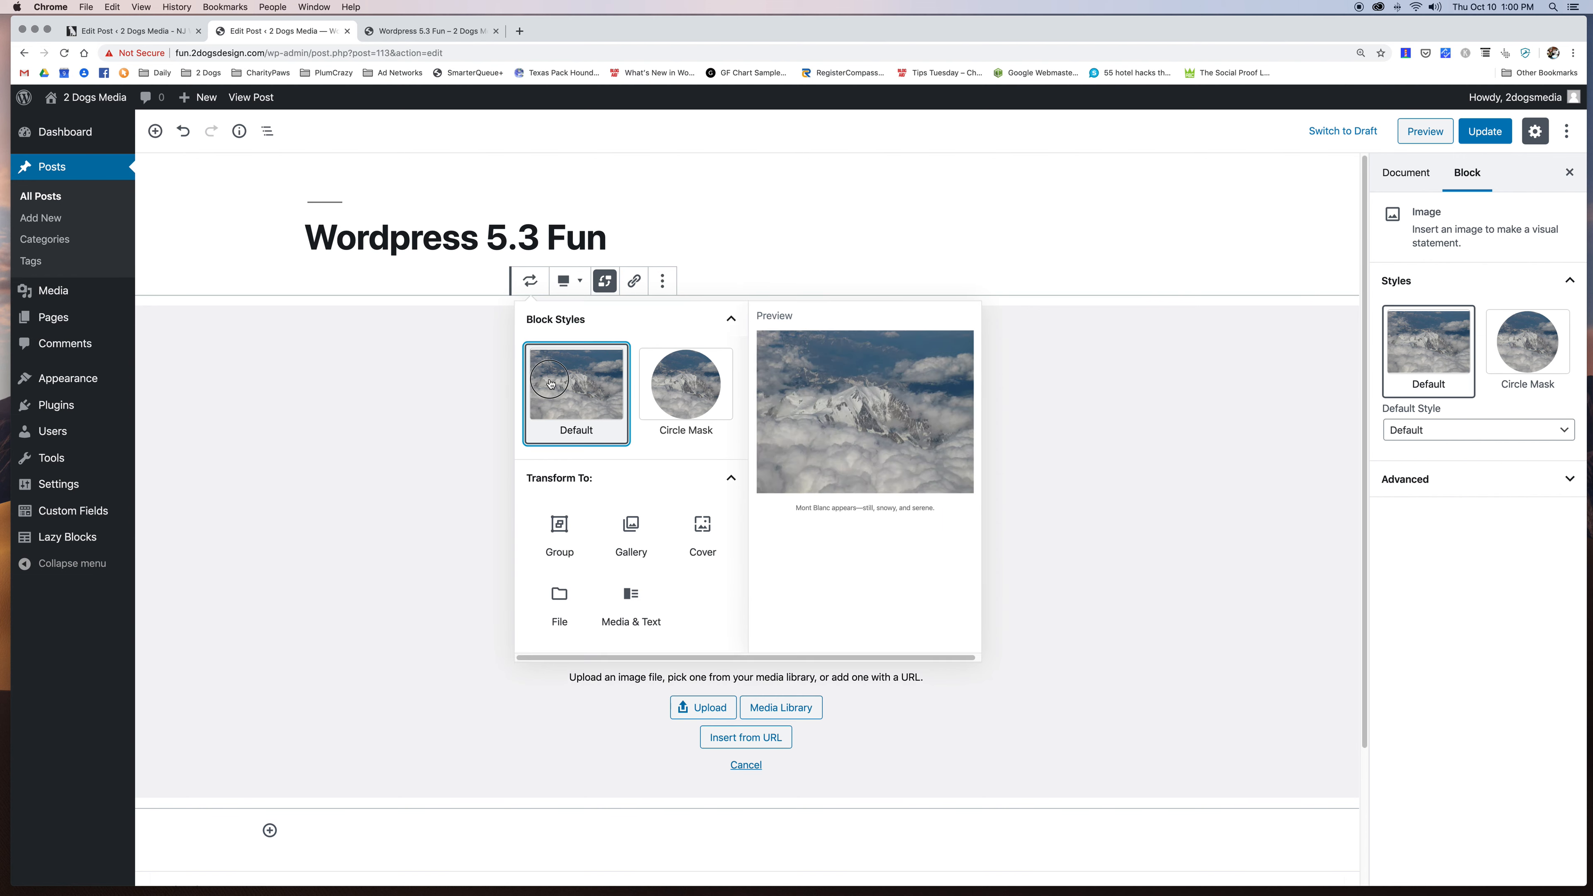
{"action": "left_click", "coordinate": [576, 392]}
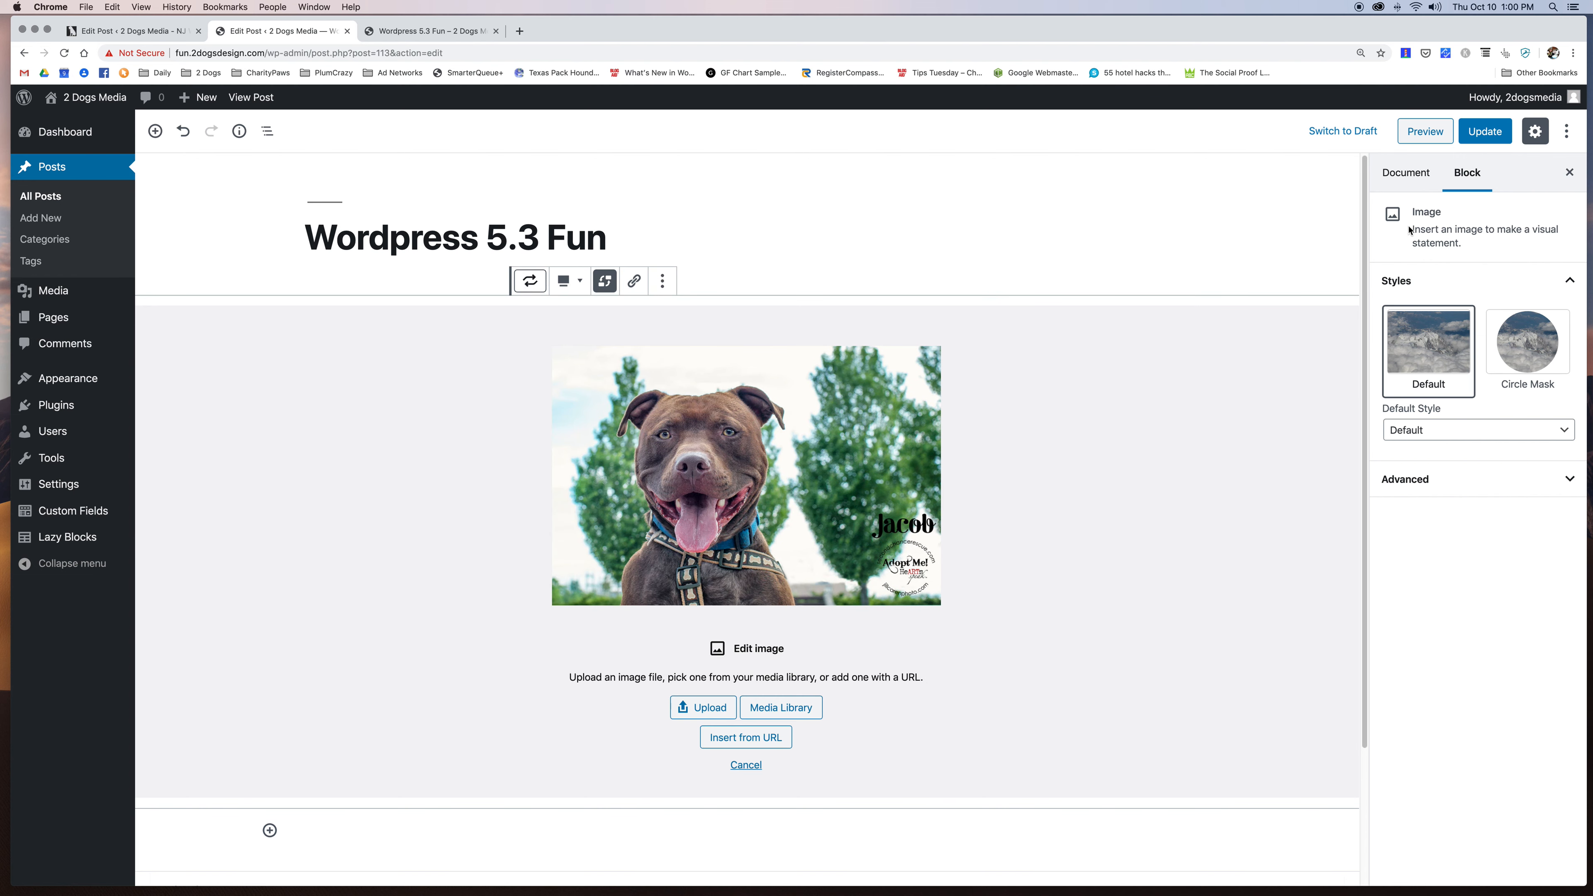
Preview the post with the full-width image and close the preview.
{"action": "left_click", "coordinate": [1420, 133]}
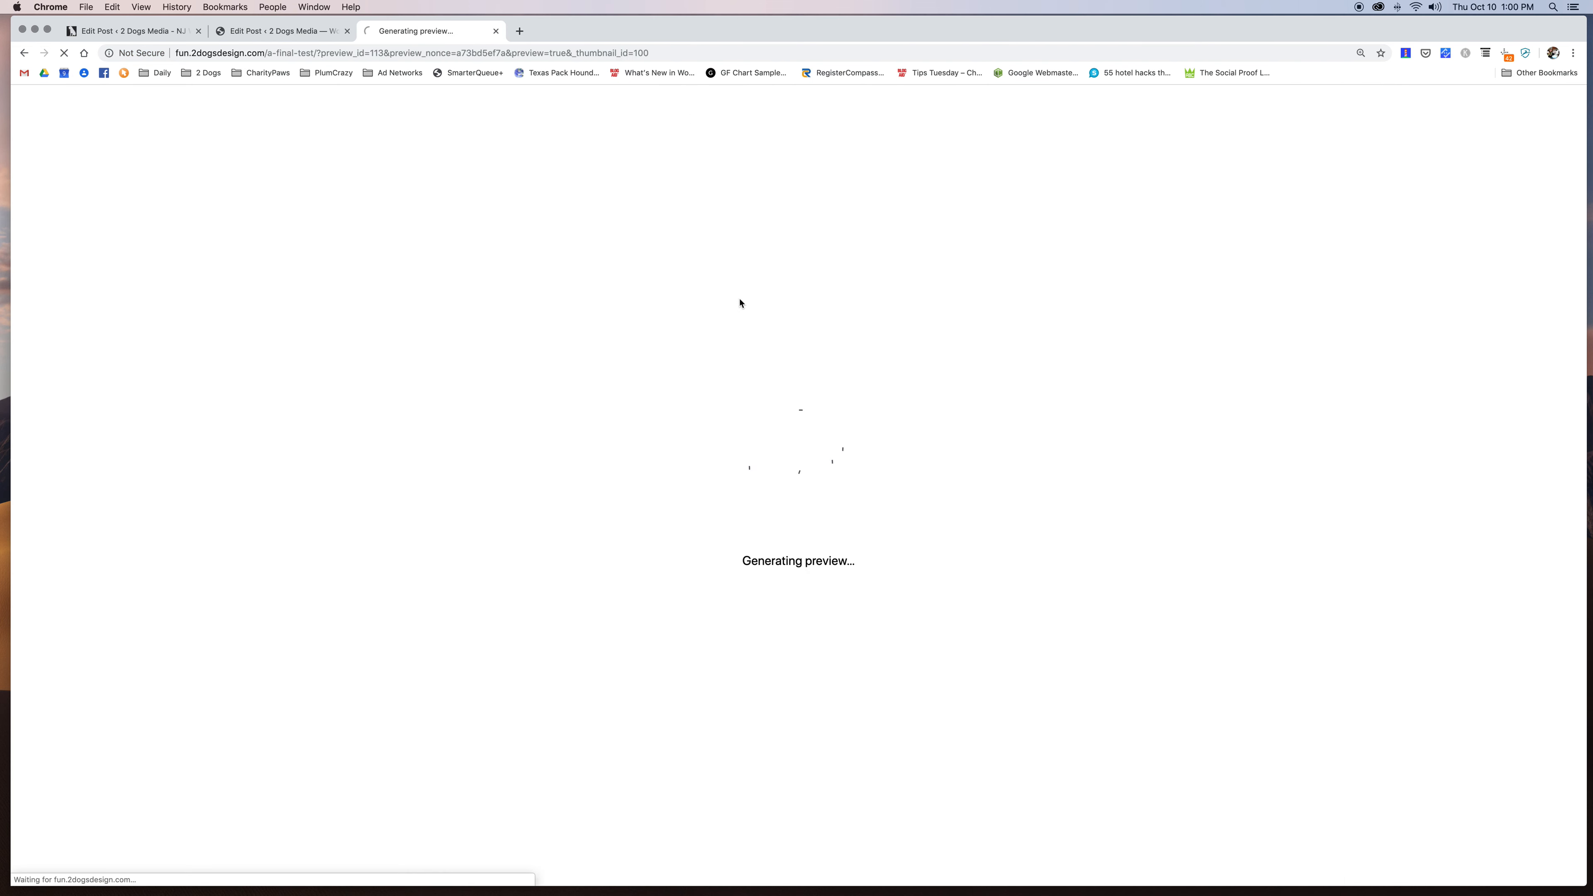
{"action": "scroll", "coordinate": [788, 356], "scroll_direction": "down", "scroll_amount": 10}
{"action": "scroll", "coordinate": [786, 356], "scroll_direction": "down", "scroll_amount": 5}
{"action": "scroll", "coordinate": [785, 356], "scroll_direction": "up", "scroll_amount": 20}
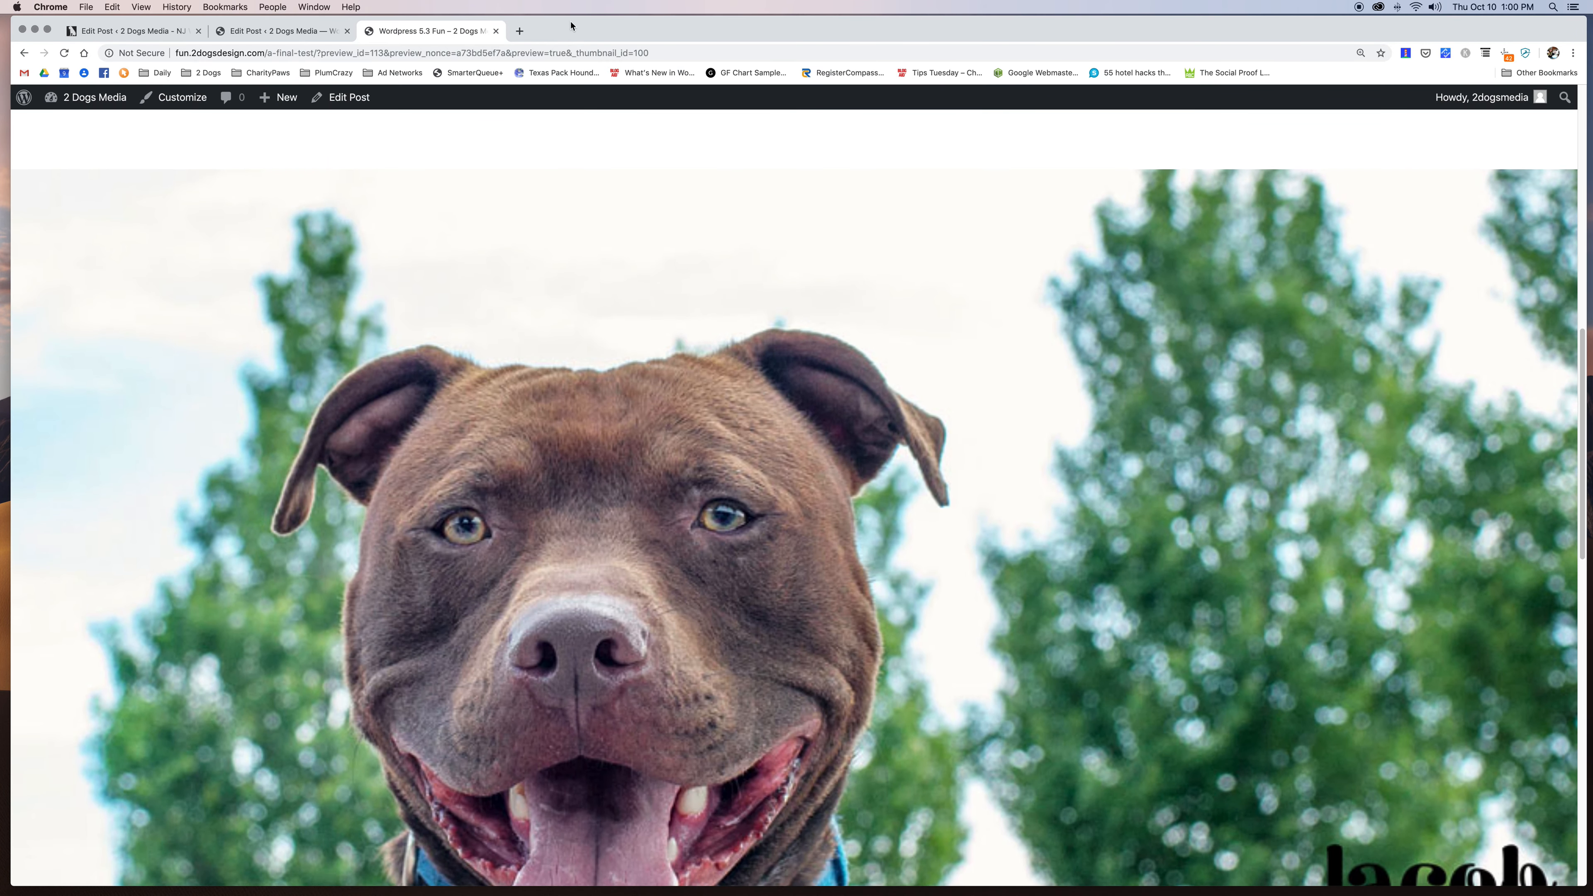
{"action": "left_click", "coordinate": [496, 32]}
Remove the image block and insert a Columns block with a two-column layout, two-thirds then one-third.
{"action": "left_click", "coordinate": [662, 280]}
{"action": "left_click", "coordinate": [681, 527]}
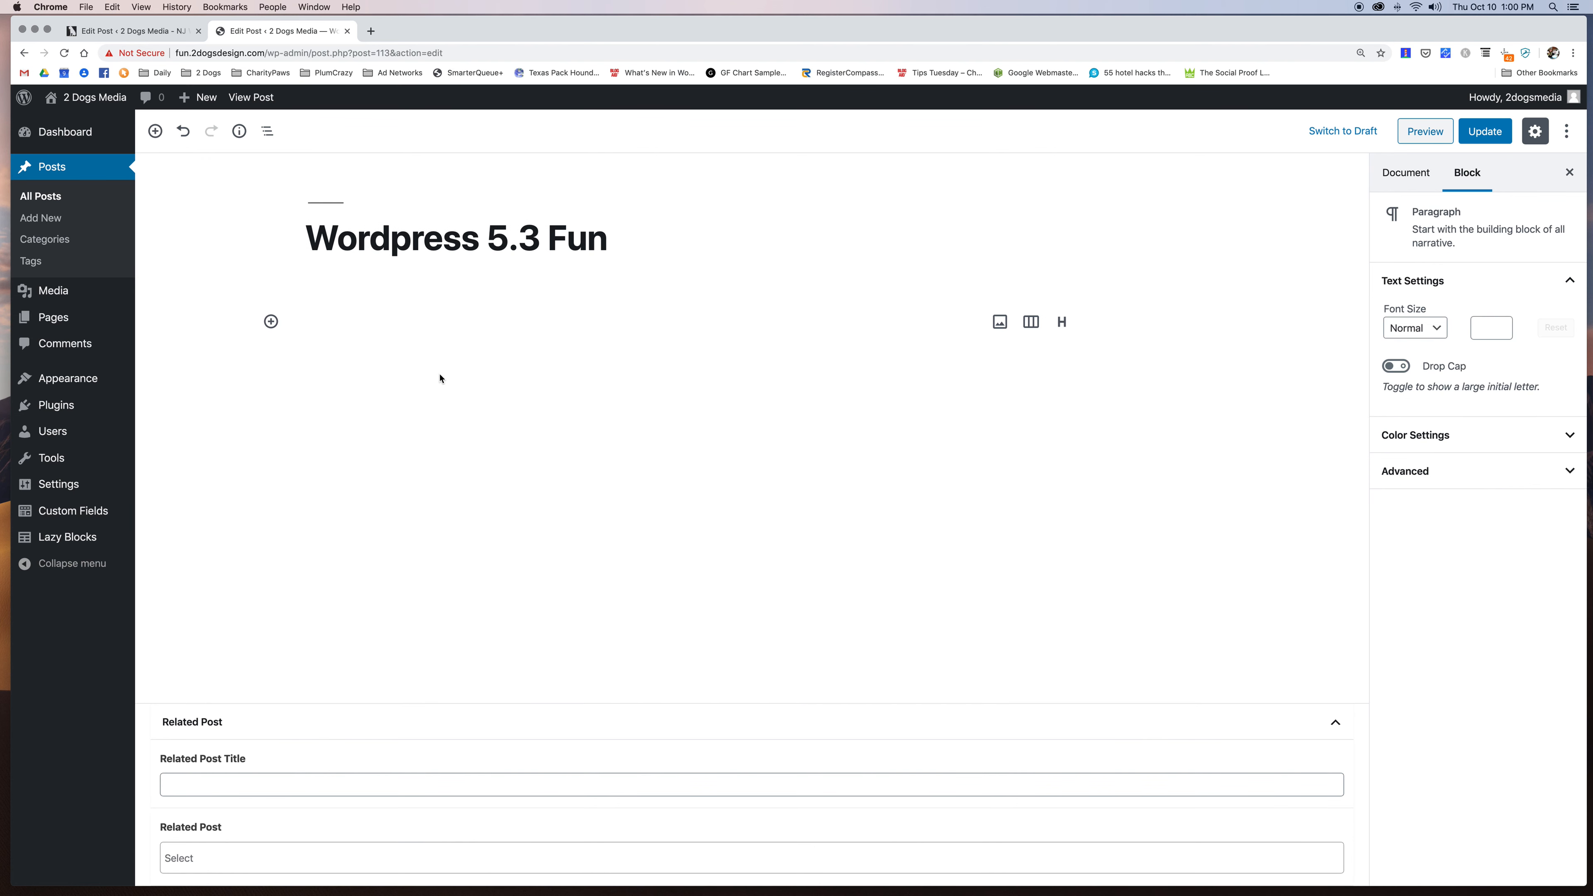
{"action": "type", "text": "/col"}
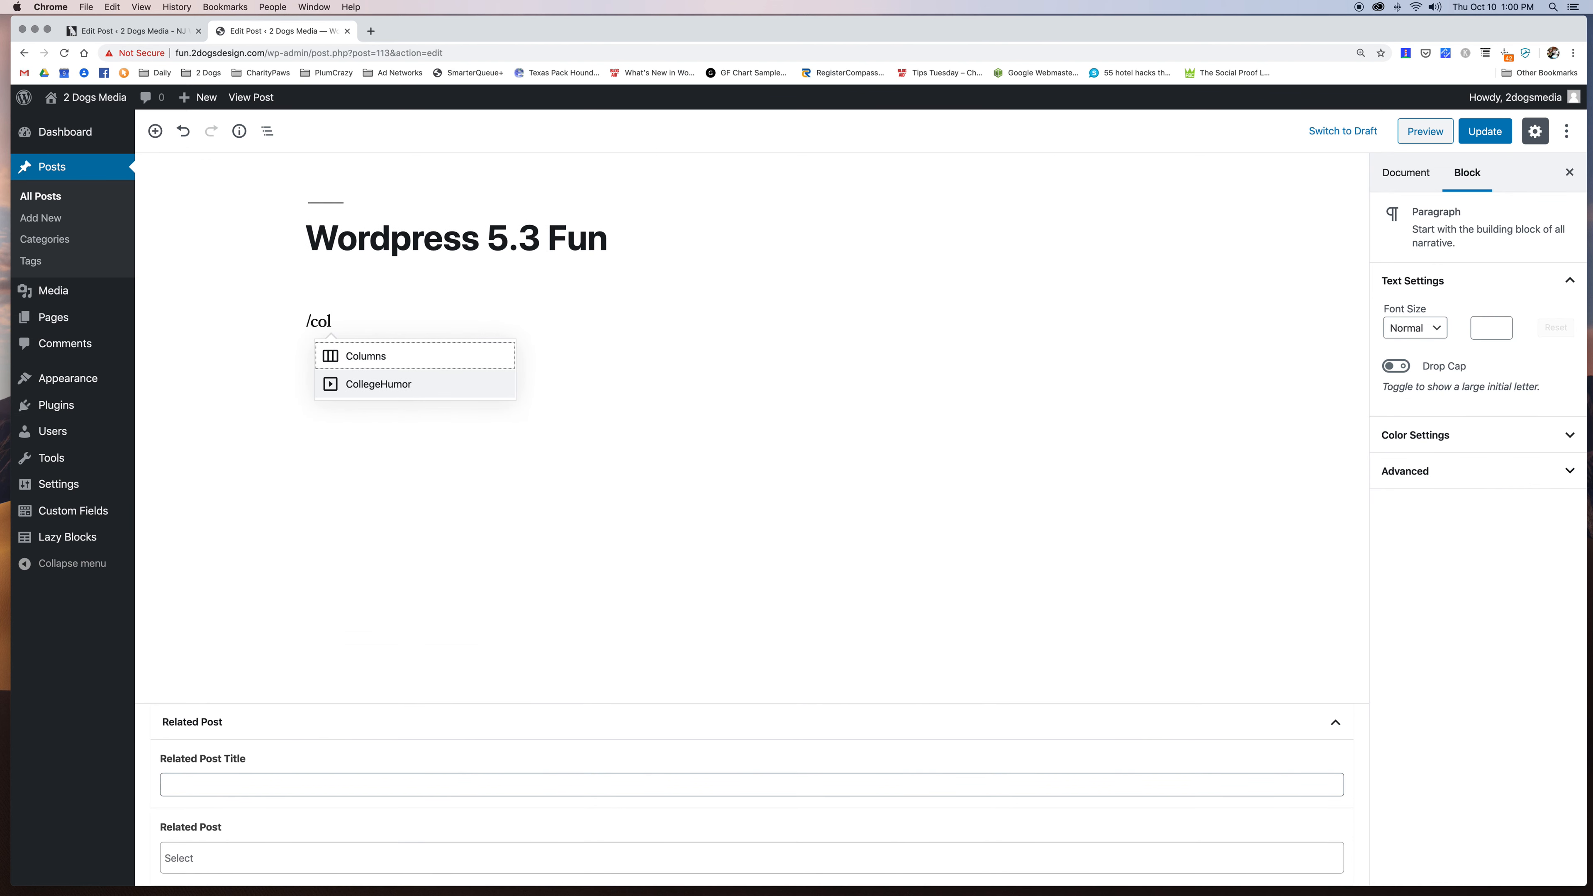
{"action": "left_click", "coordinate": [405, 365]}
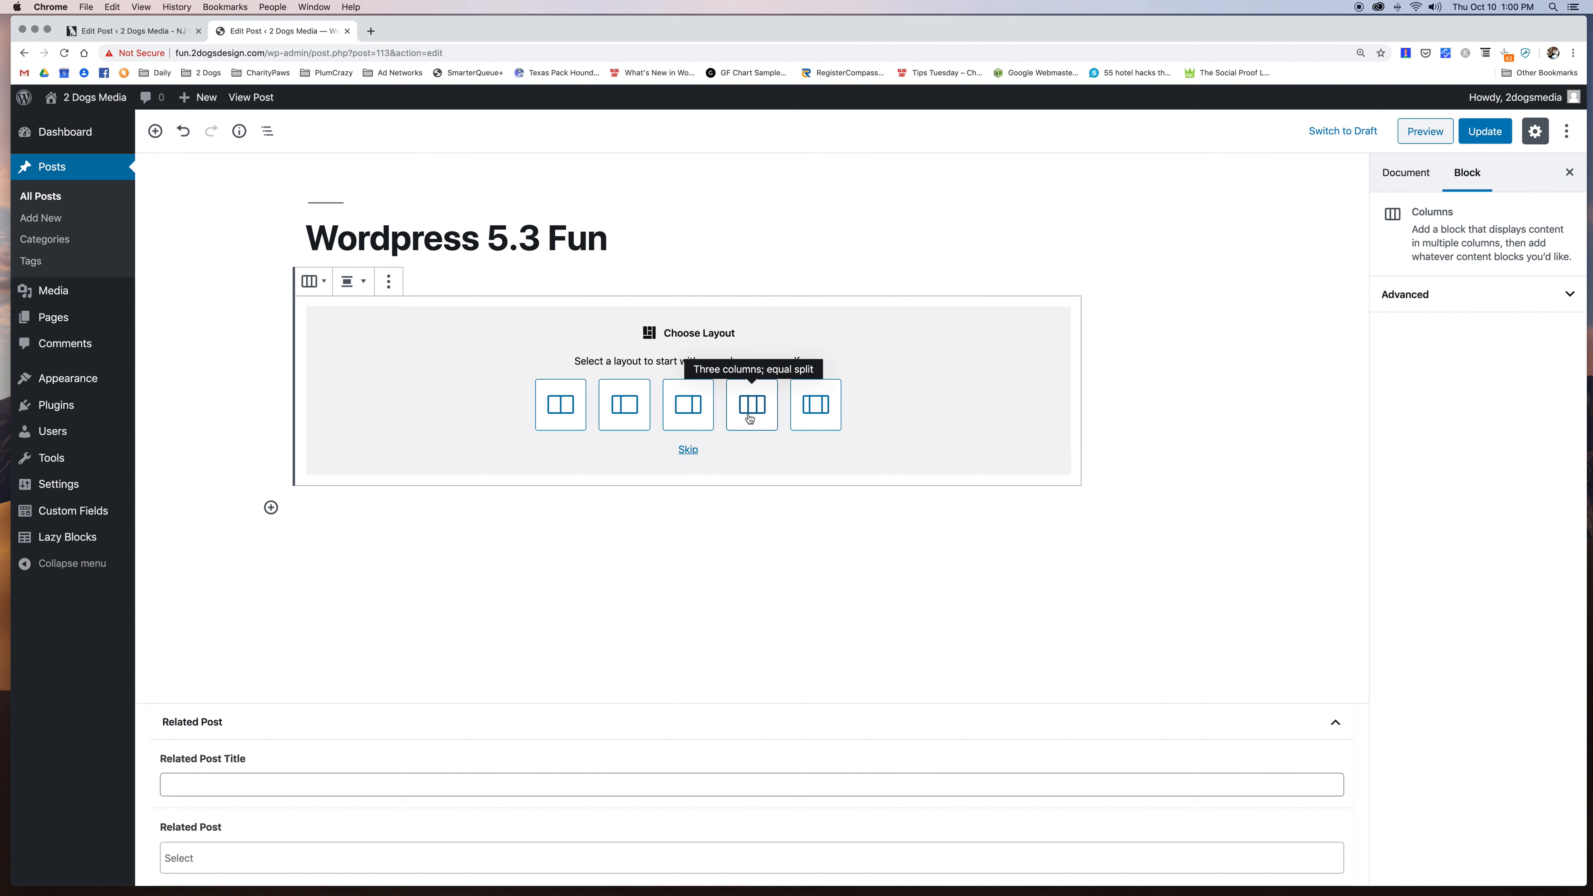
{"action": "left_click", "coordinate": [693, 406]}
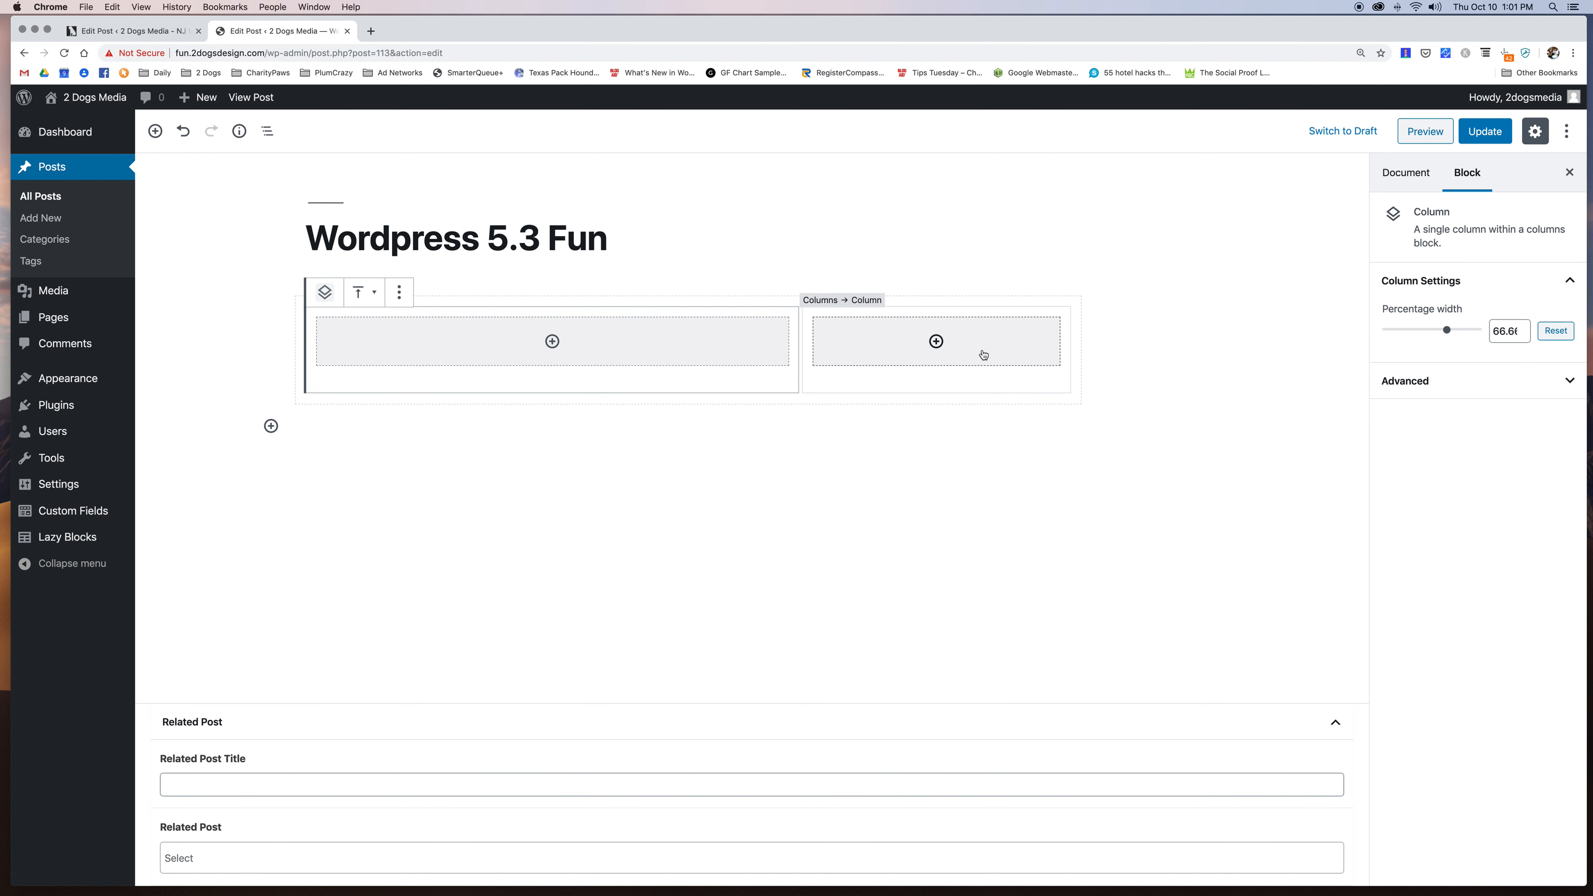
Add an Image block to the narrower column using the brown dog photo from the media library.
{"action": "left_click", "coordinate": [936, 345]}
{"action": "left_click", "coordinate": [936, 342]}
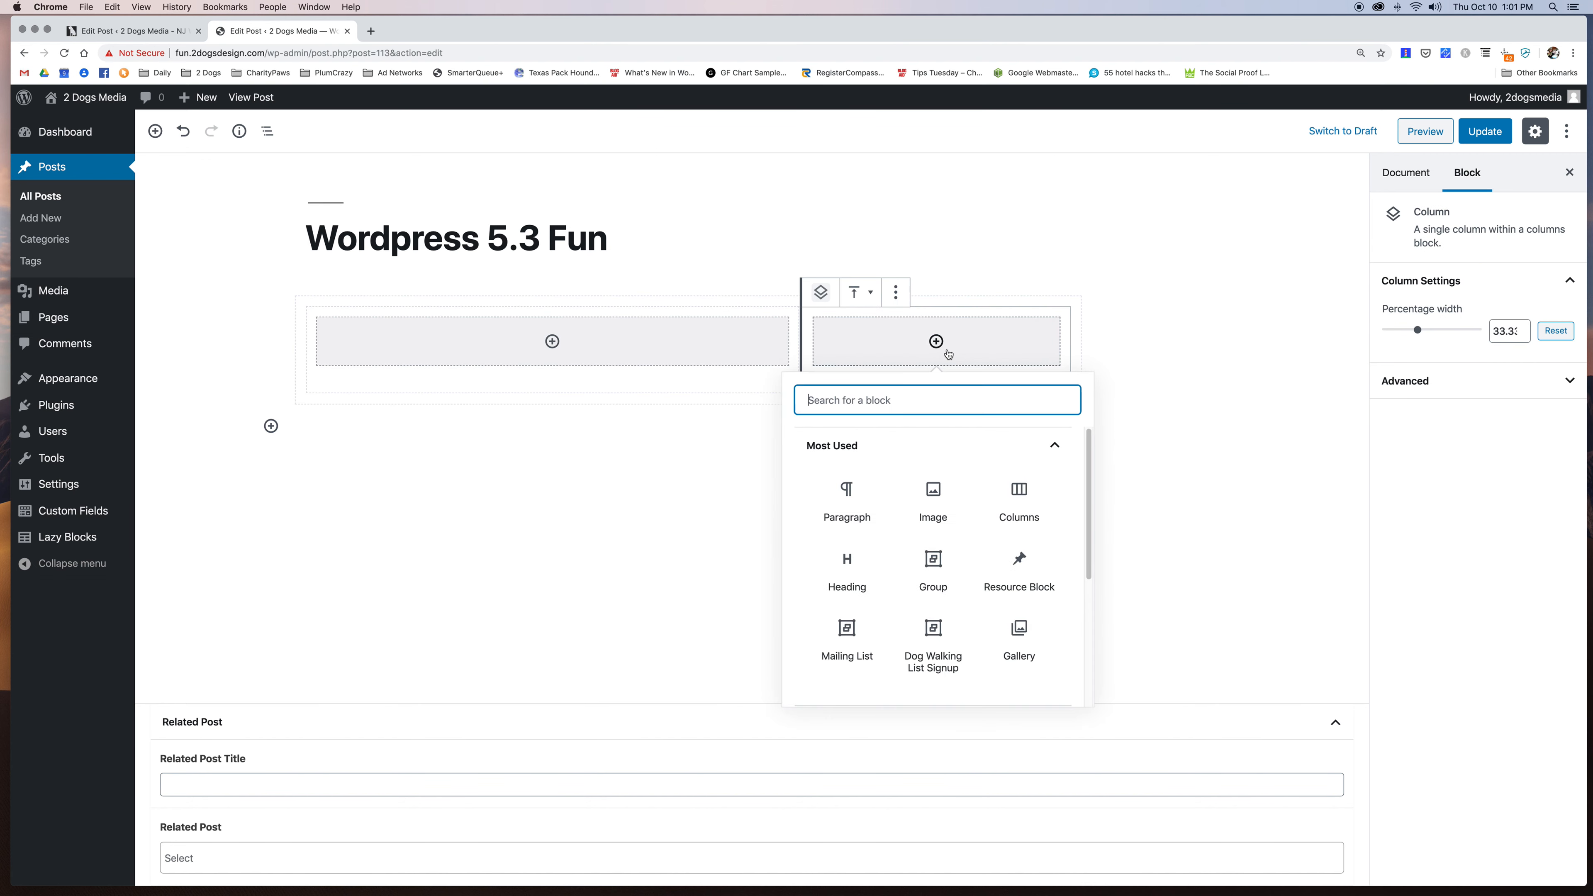
{"action": "left_click", "coordinate": [931, 497]}
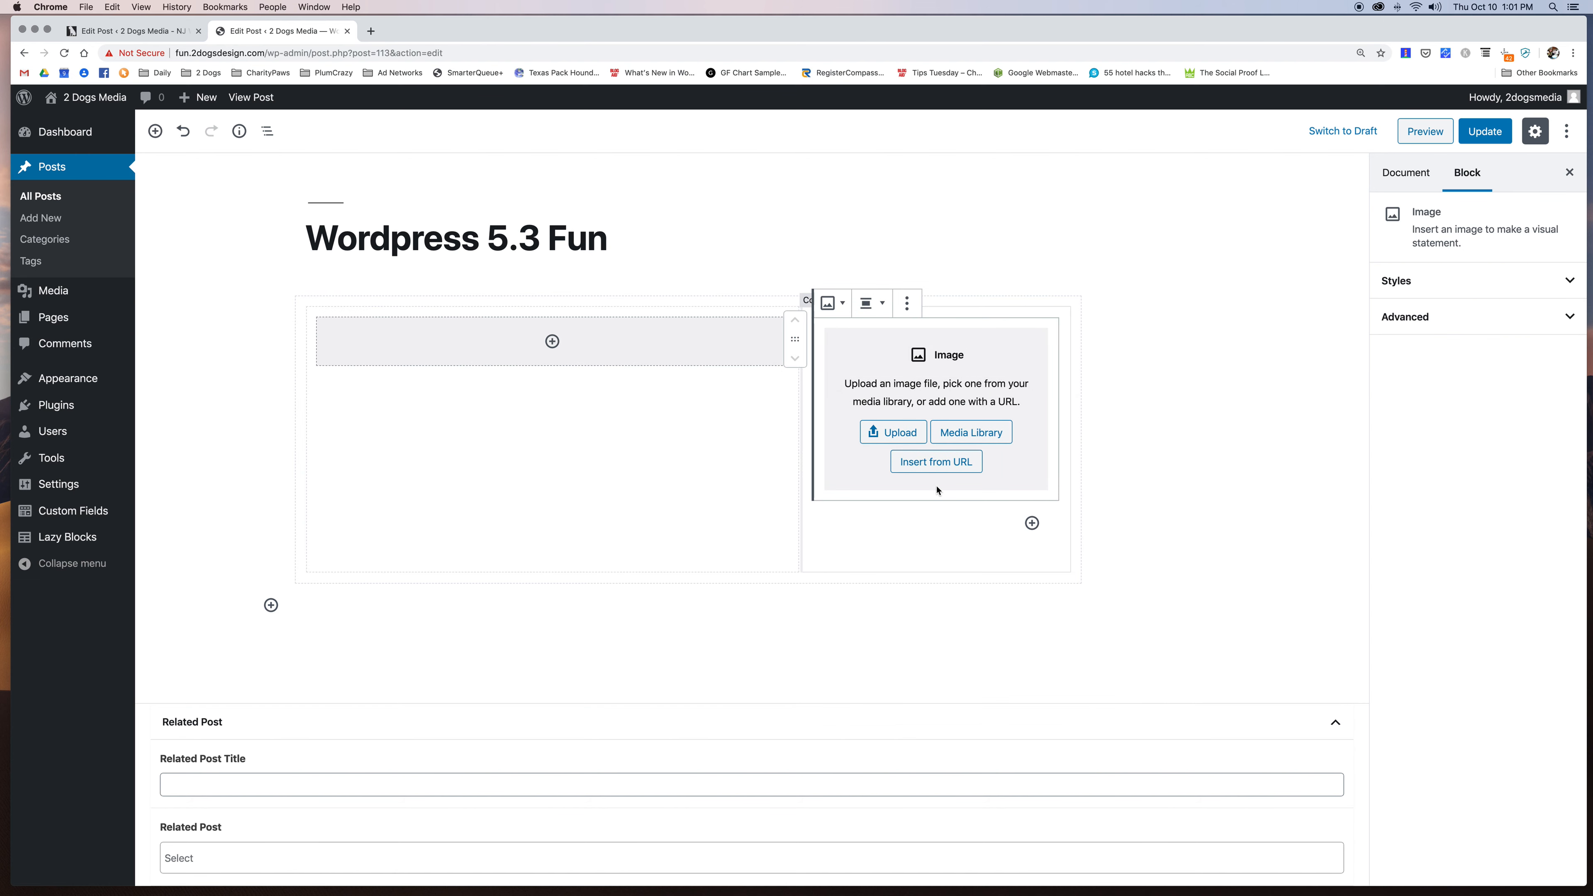
{"action": "left_click", "coordinate": [966, 437]}
{"action": "left_click", "coordinate": [237, 271]}
{"action": "left_click", "coordinate": [1525, 838]}
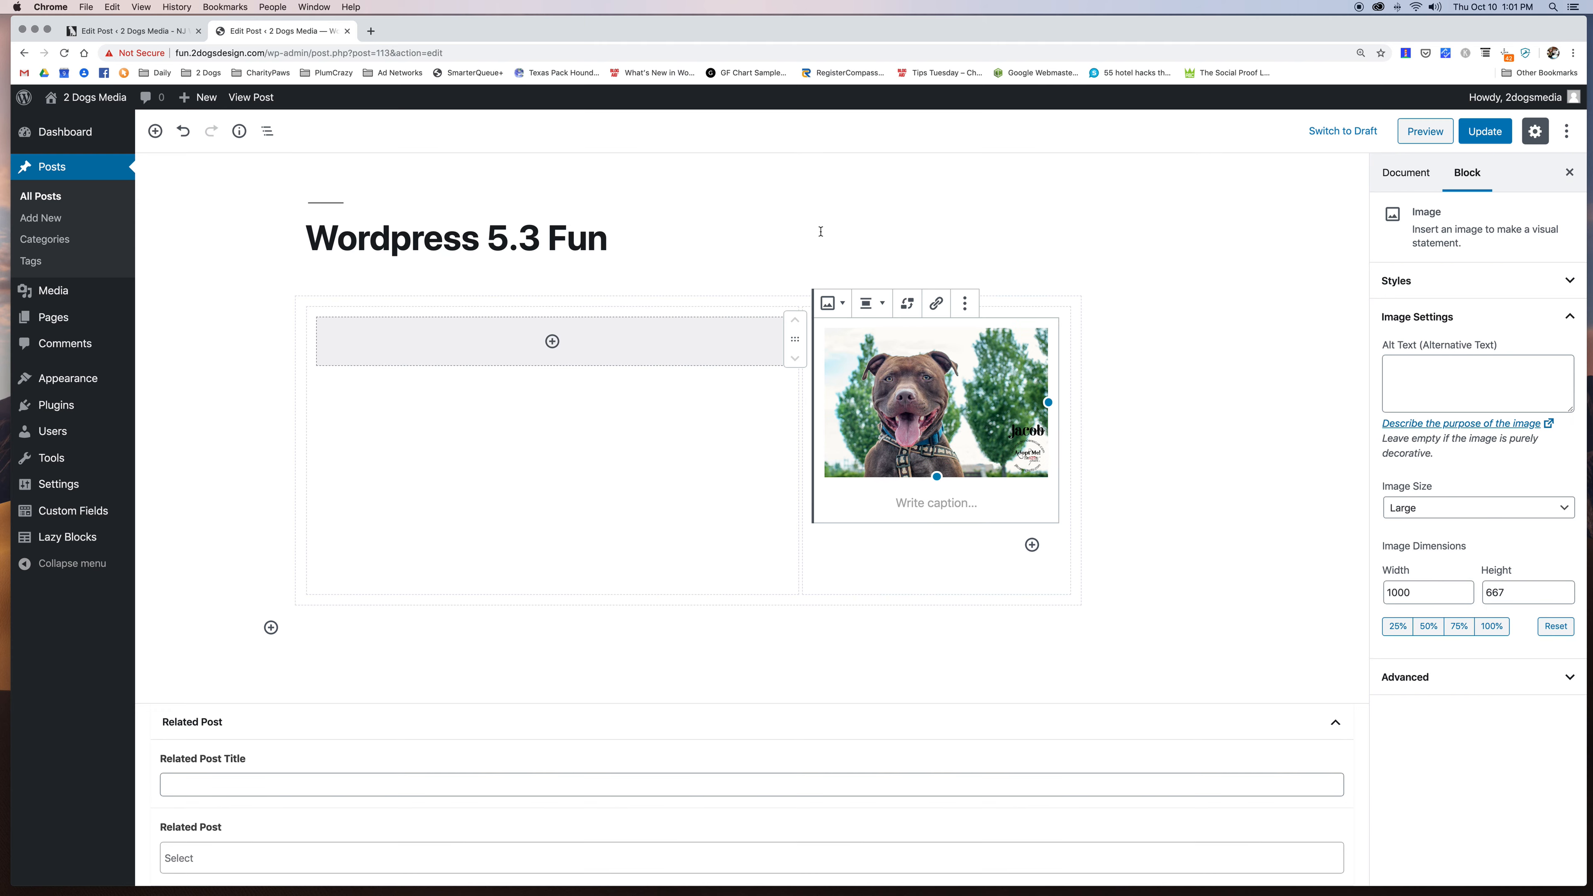
Add a paragraph to the wider column reading "I love dogs and wolves and all things nerd.".
{"action": "left_click", "coordinate": [551, 349]}
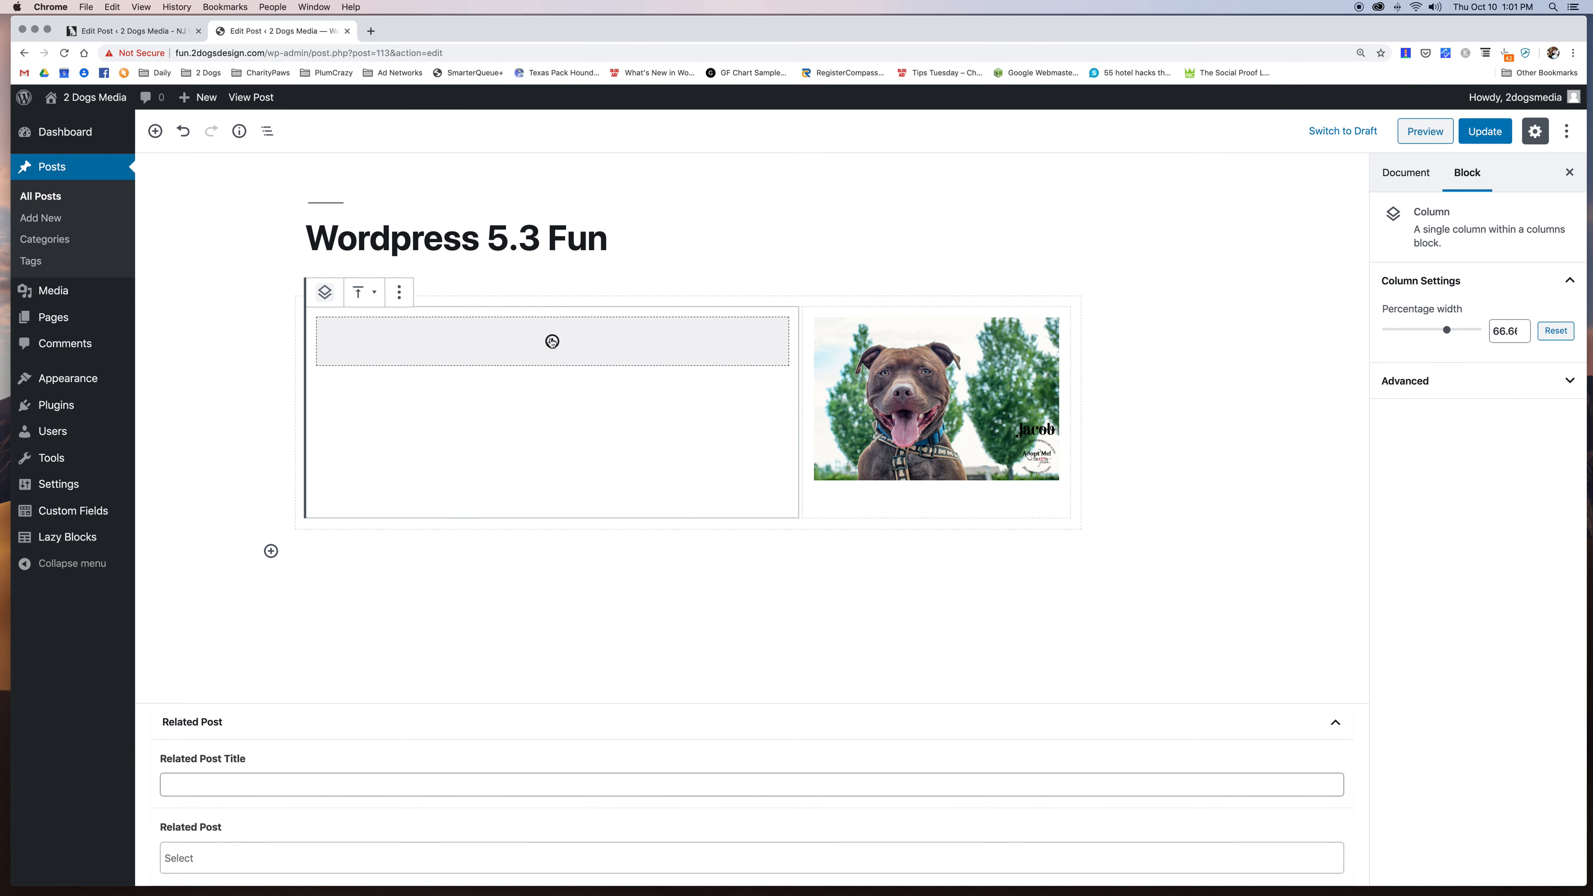
{"action": "left_click", "coordinate": [552, 341]}
{"action": "left_click", "coordinate": [465, 489]}
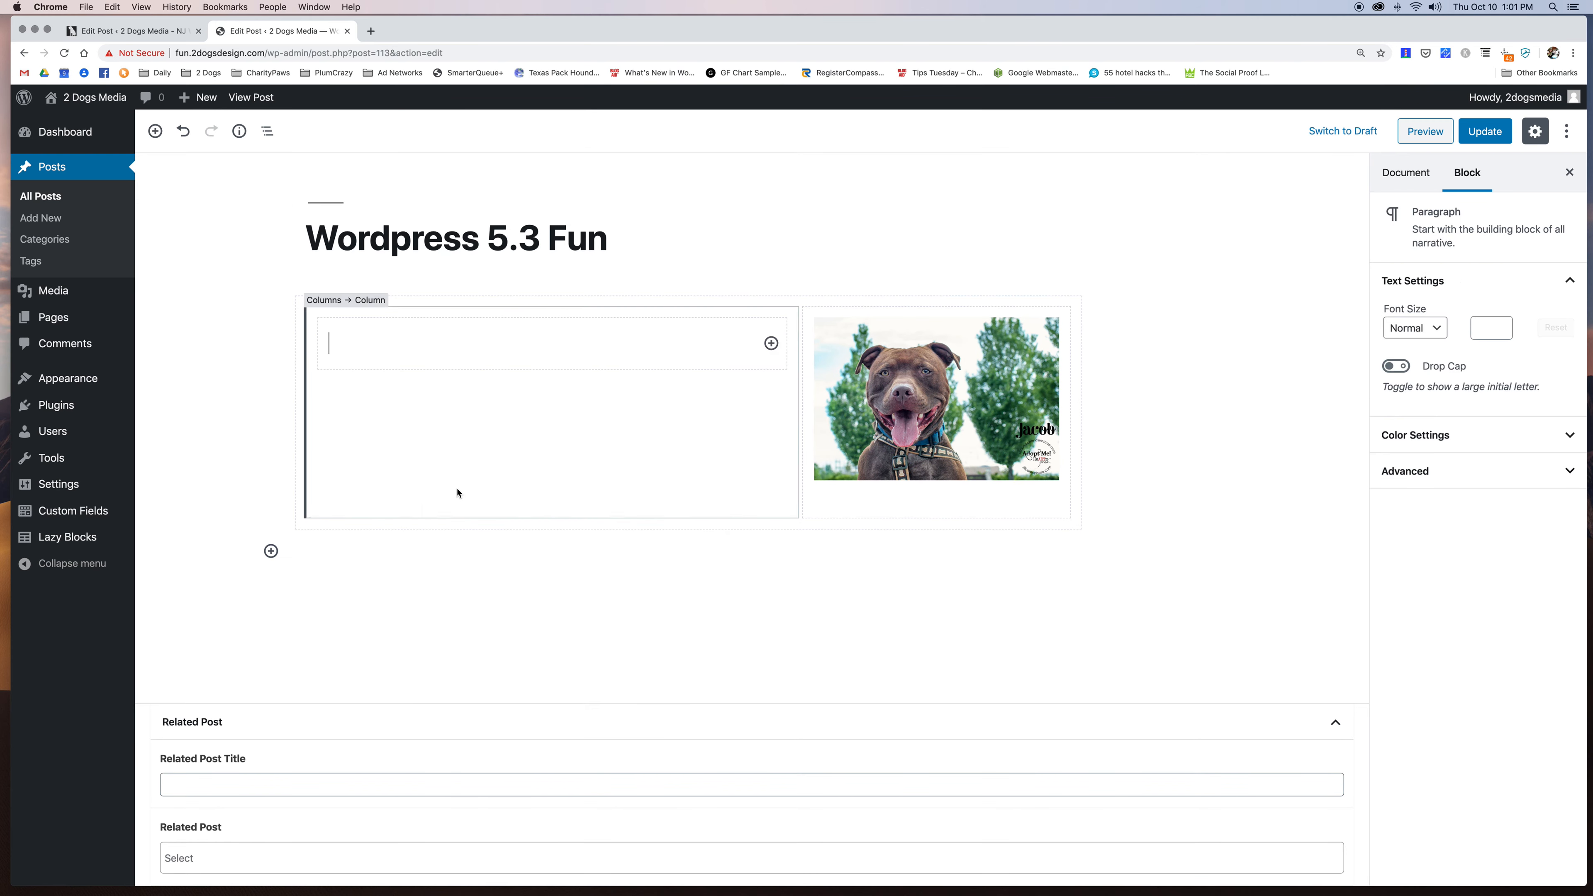
{"action": "type", "text": "I love"}
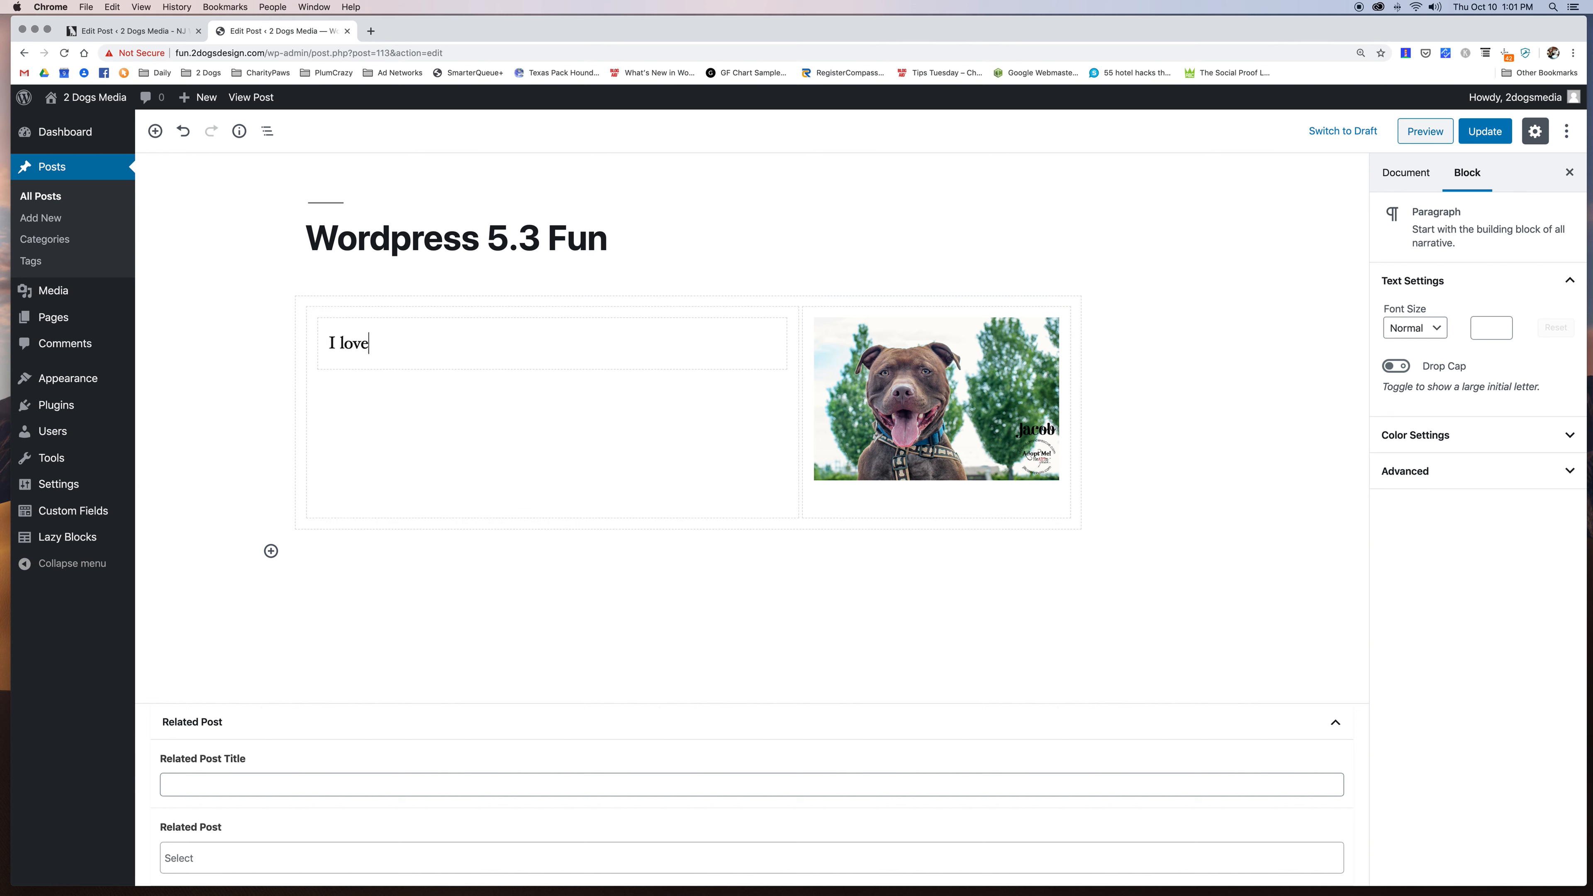
{"action": "type", "text": " dogs and wolves and all things "}
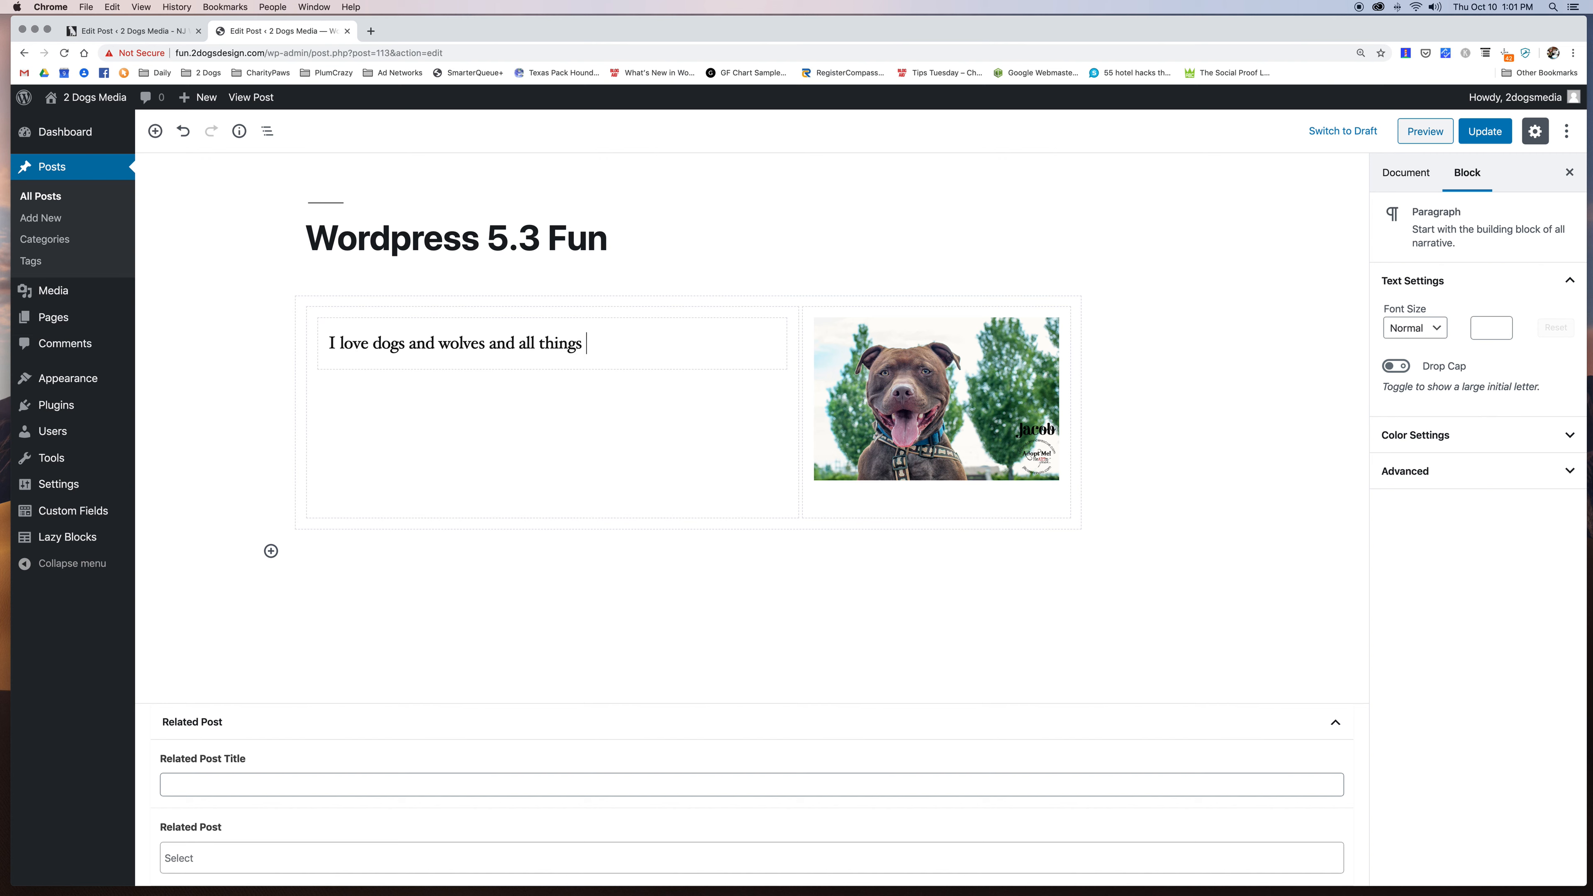
{"action": "type", "text": "nerd."}
Preview the post with the text and image columns, and return to the editor.
{"action": "left_click", "coordinate": [1418, 132]}
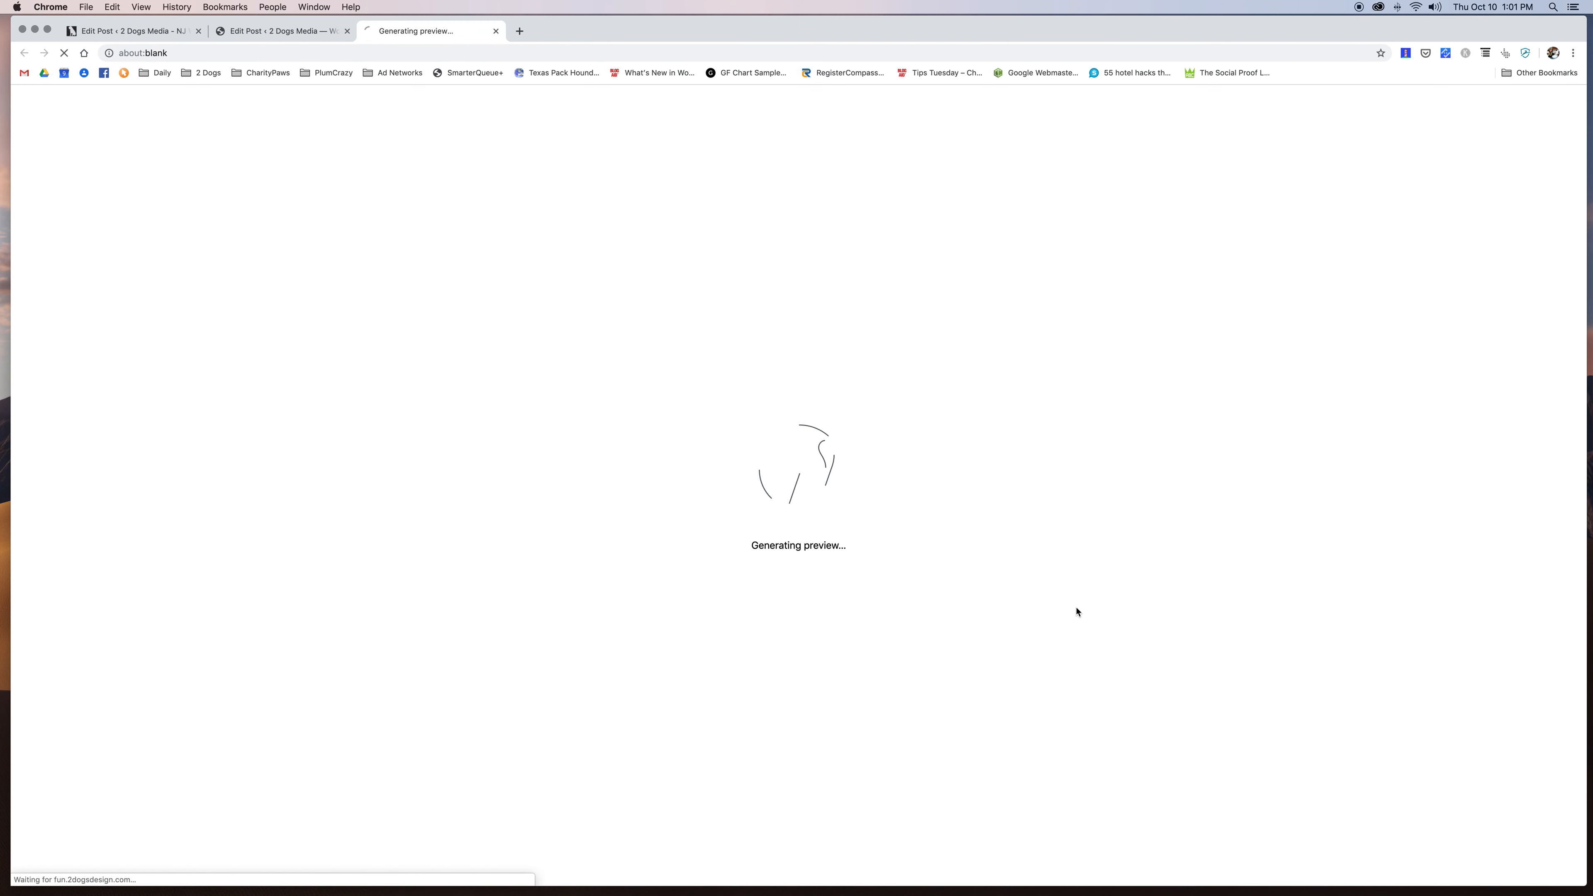
{"action": "scroll", "coordinate": [1077, 611], "scroll_direction": "down", "scroll_amount": 10}
{"action": "scroll", "coordinate": [1076, 611], "scroll_direction": "down", "scroll_amount": 1}
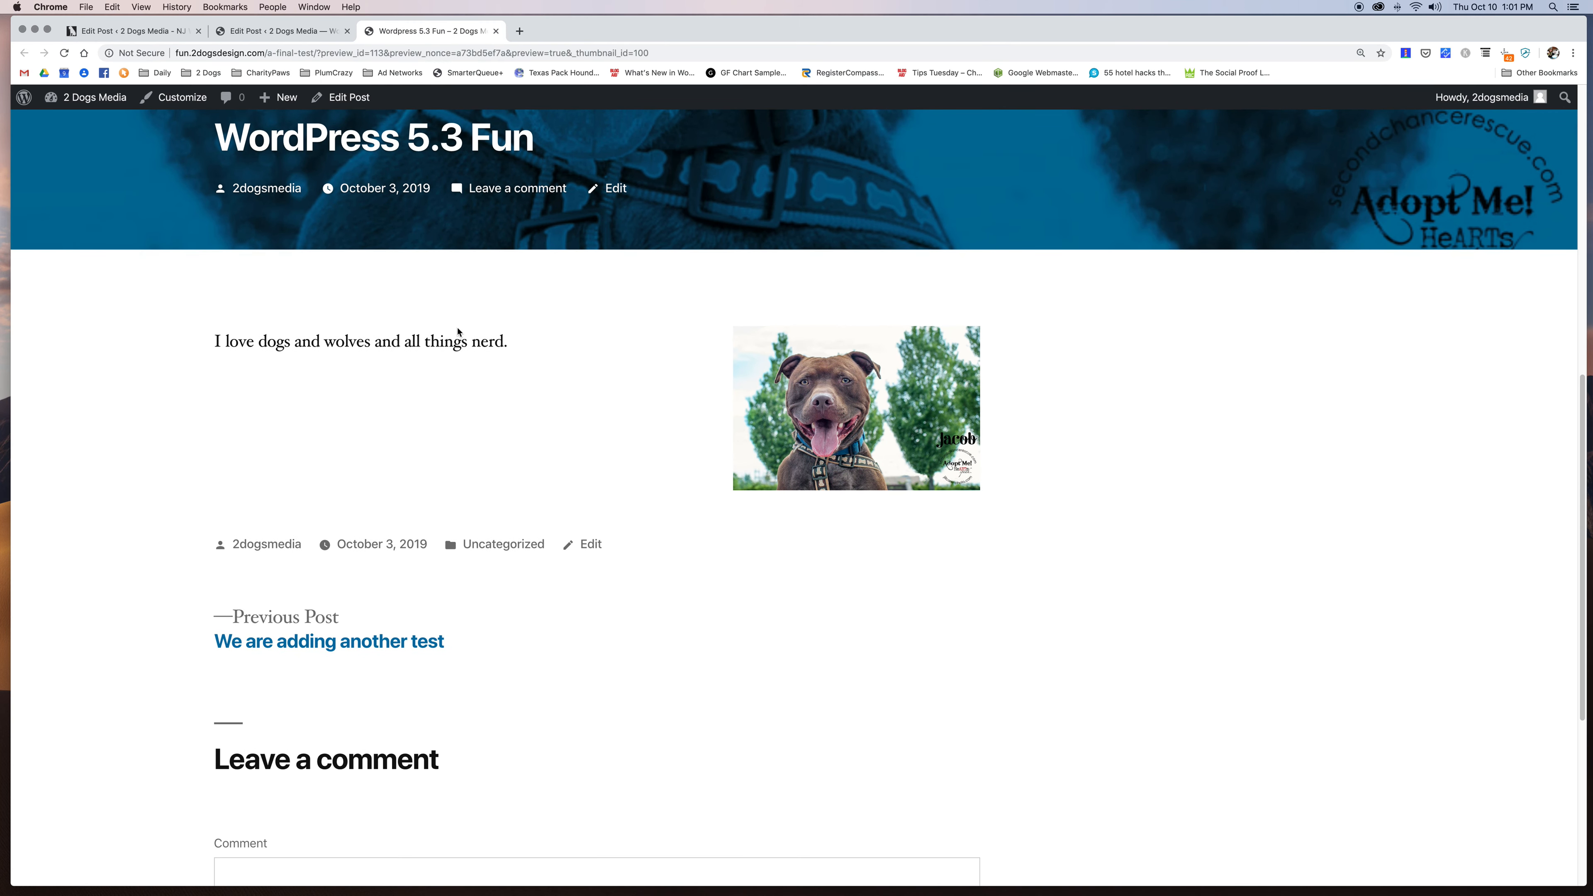
{"action": "left_click", "coordinate": [263, 31]}
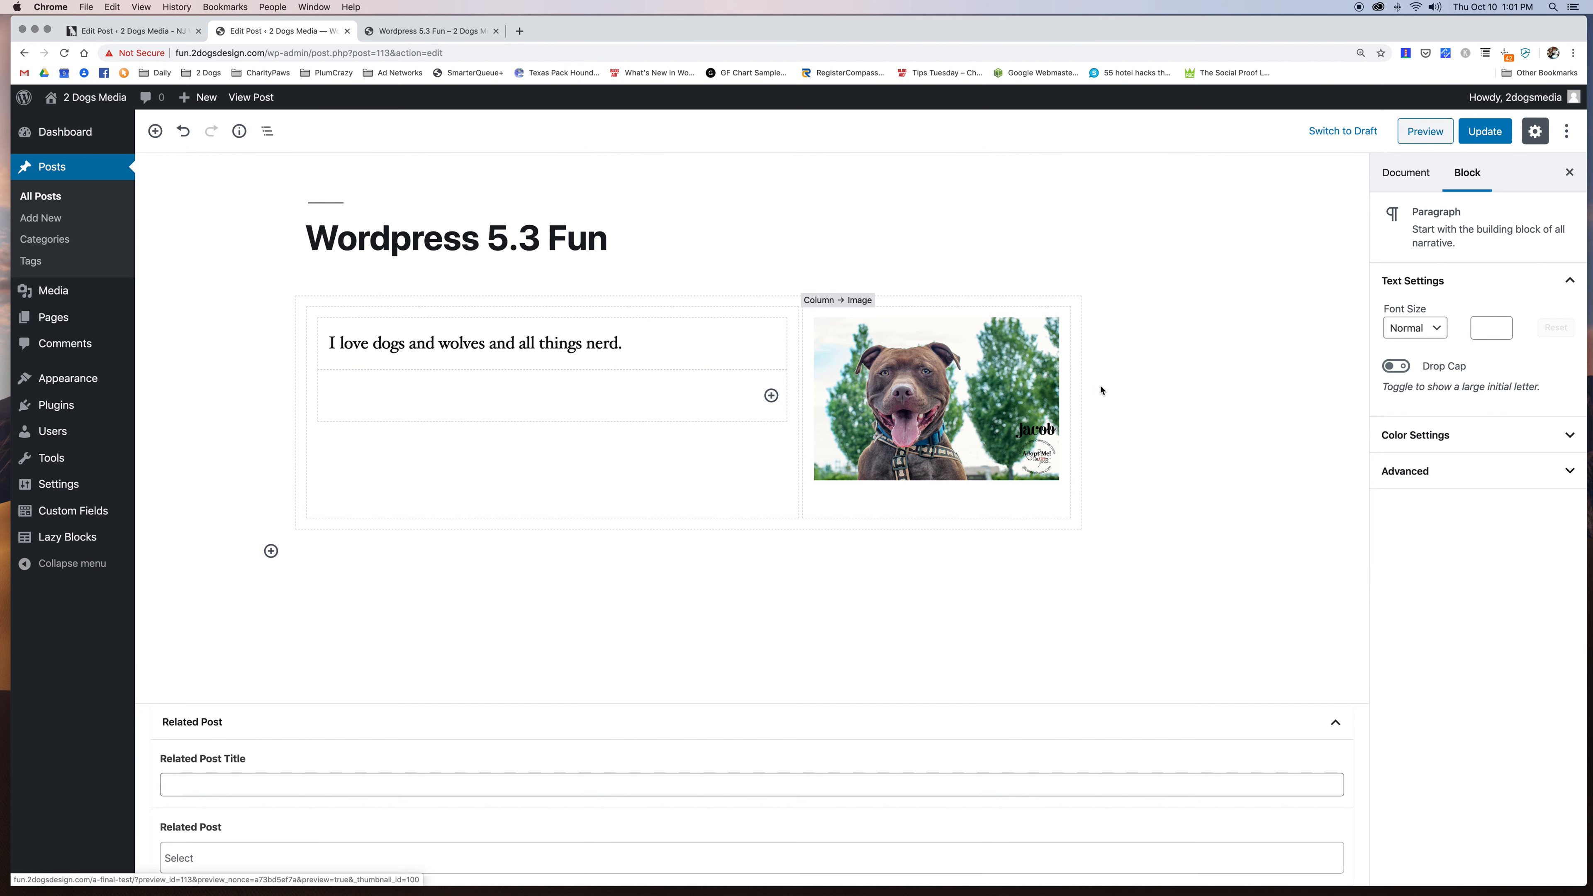
Set the Columns block's alignment to Full Width.
{"action": "left_click", "coordinate": [292, 433]}
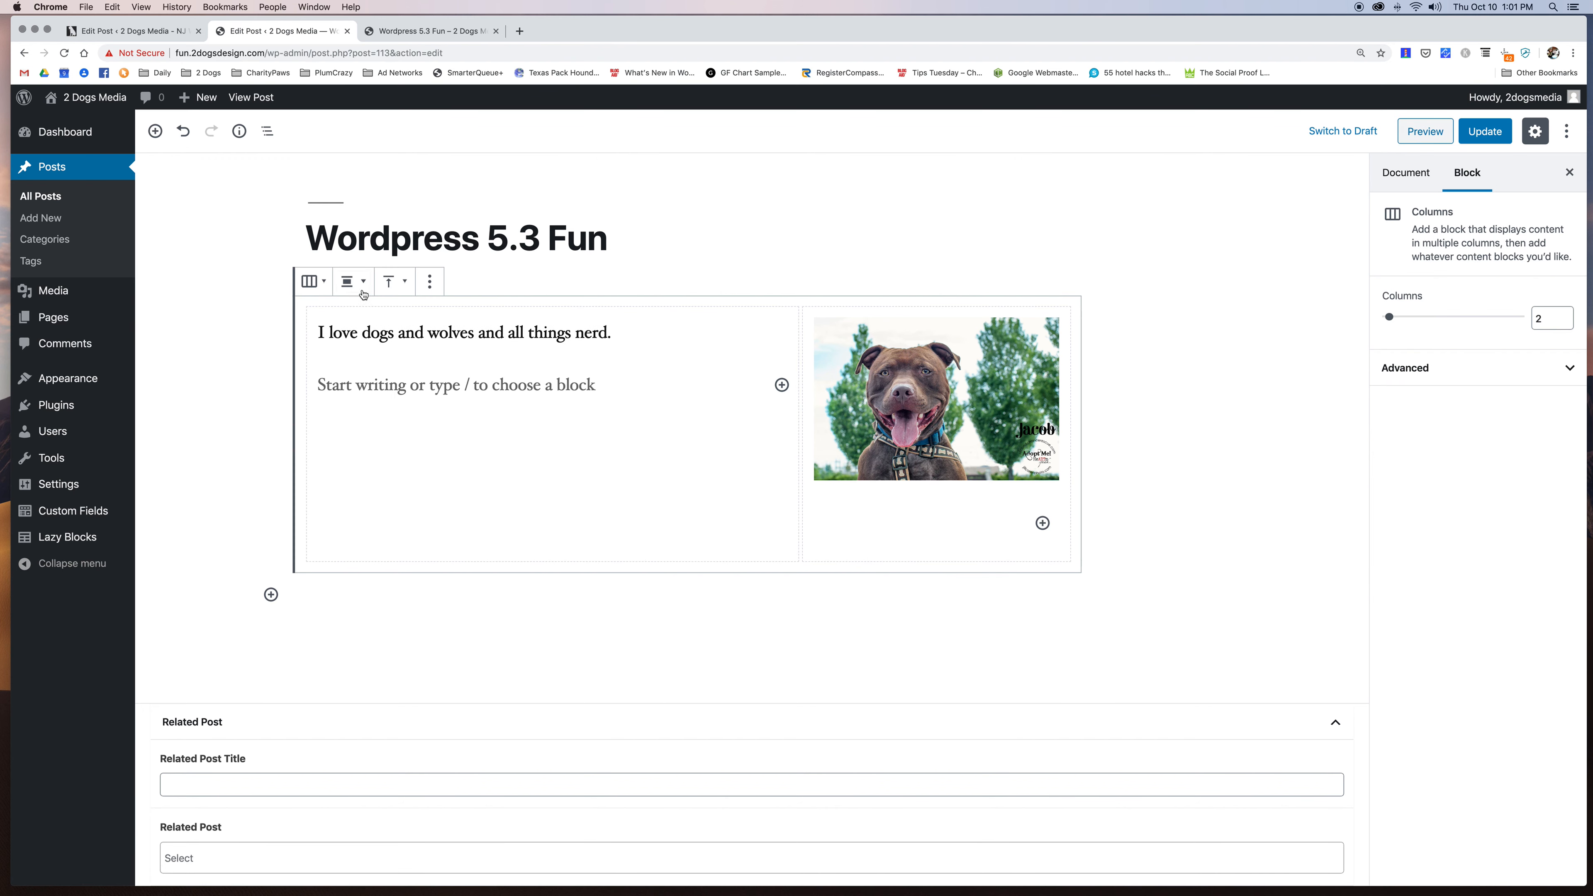
{"action": "left_click", "coordinate": [351, 283]}
{"action": "left_click", "coordinate": [343, 240]}
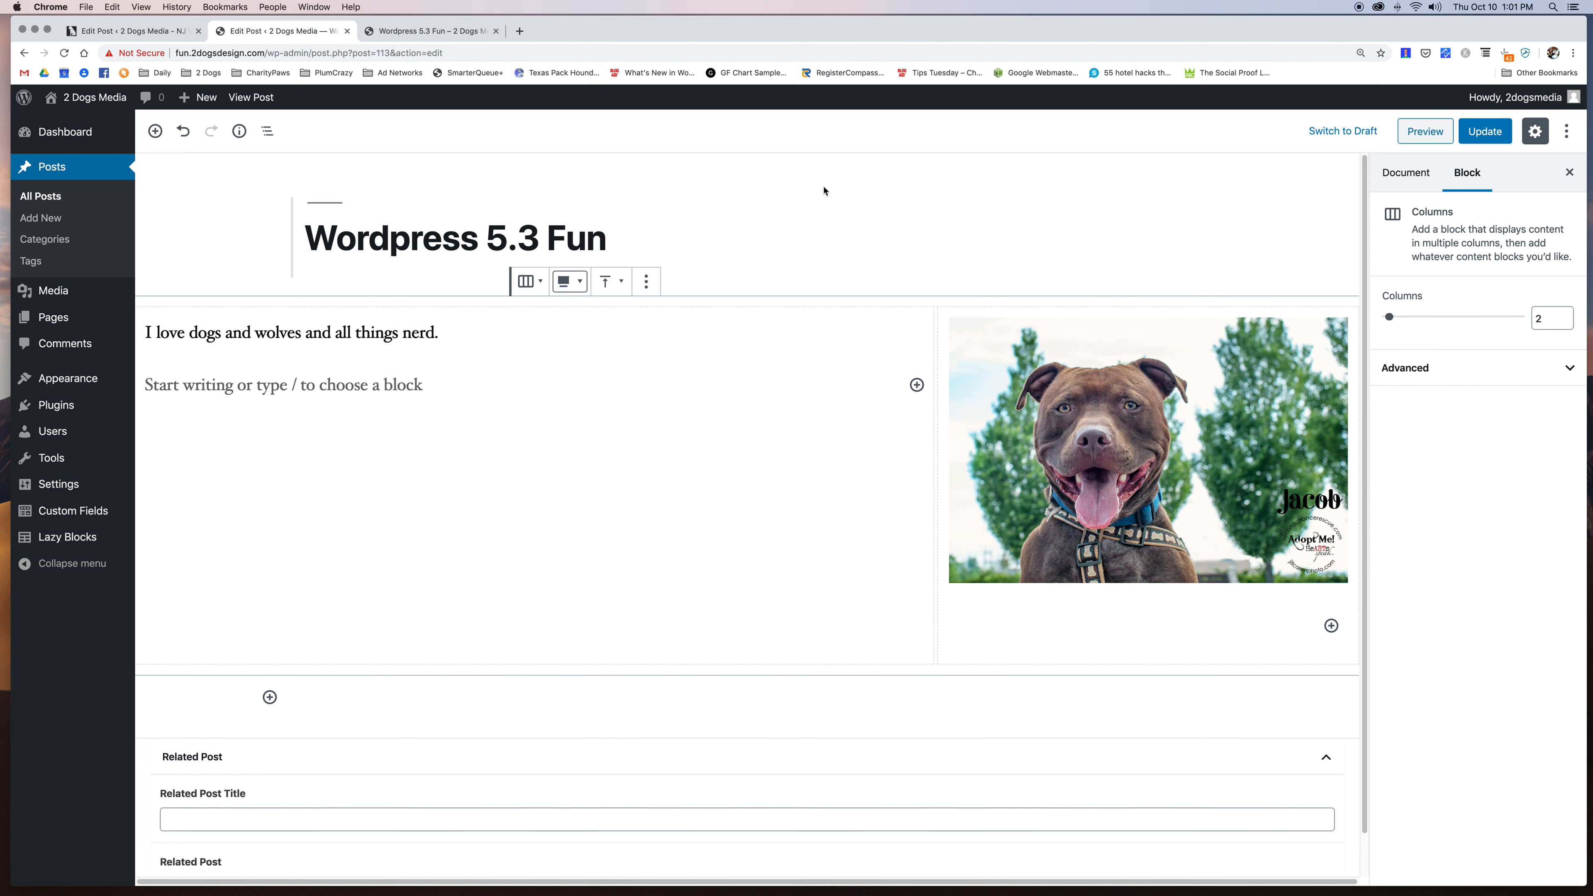
Preview the post with the full-width columns and return to the editor.
{"action": "left_click", "coordinate": [1424, 131]}
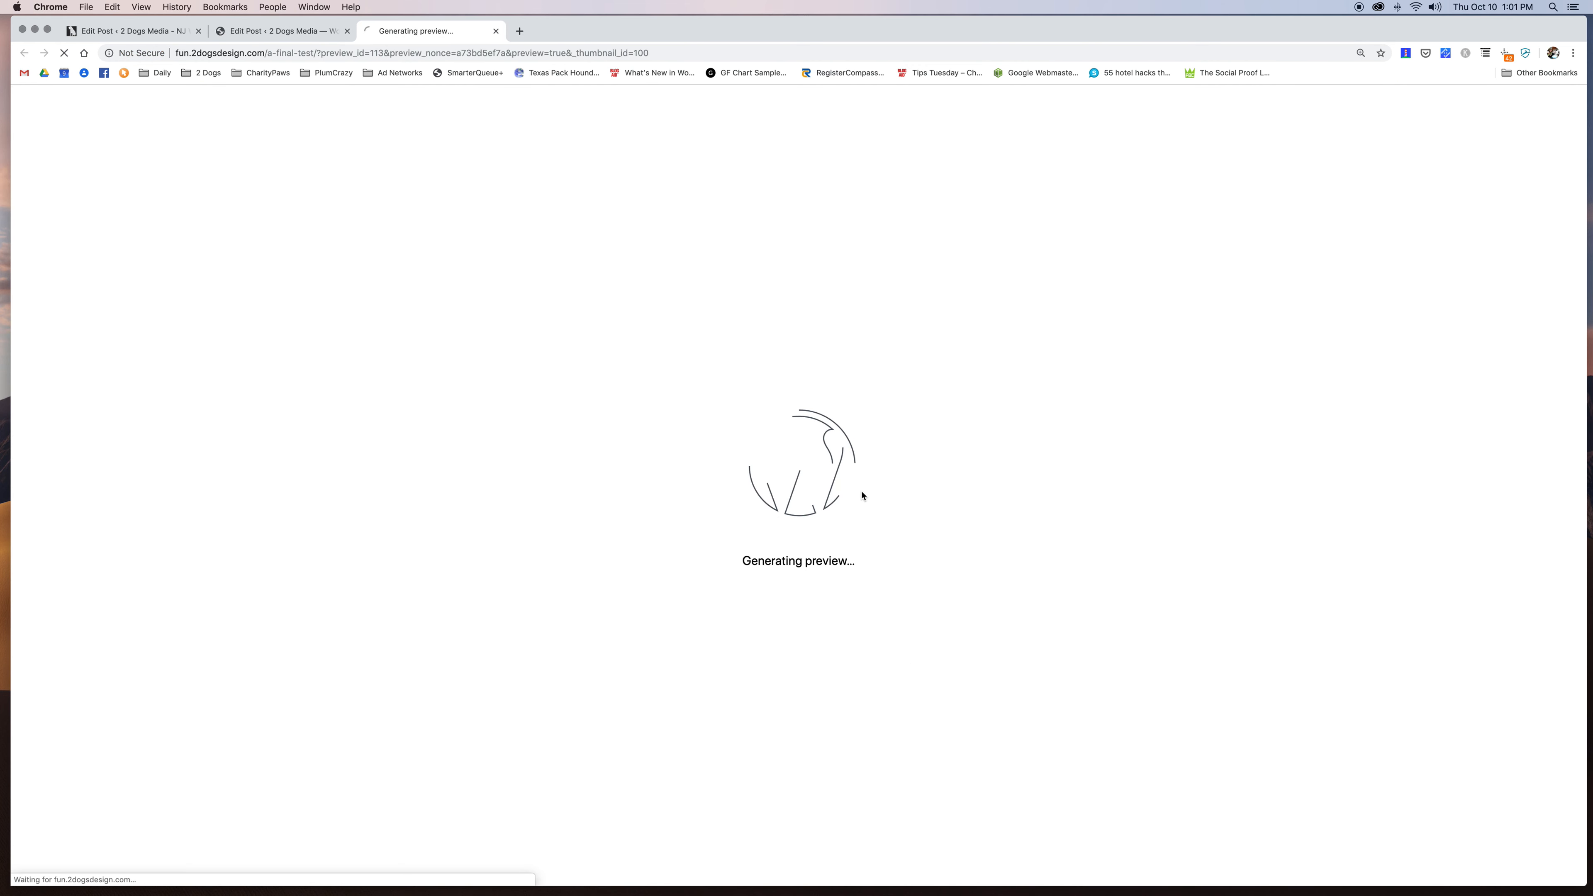
{"action": "scroll", "coordinate": [862, 496], "scroll_direction": "down", "scroll_amount": 3}
{"action": "scroll", "coordinate": [861, 496], "scroll_direction": "down", "scroll_amount": 2}
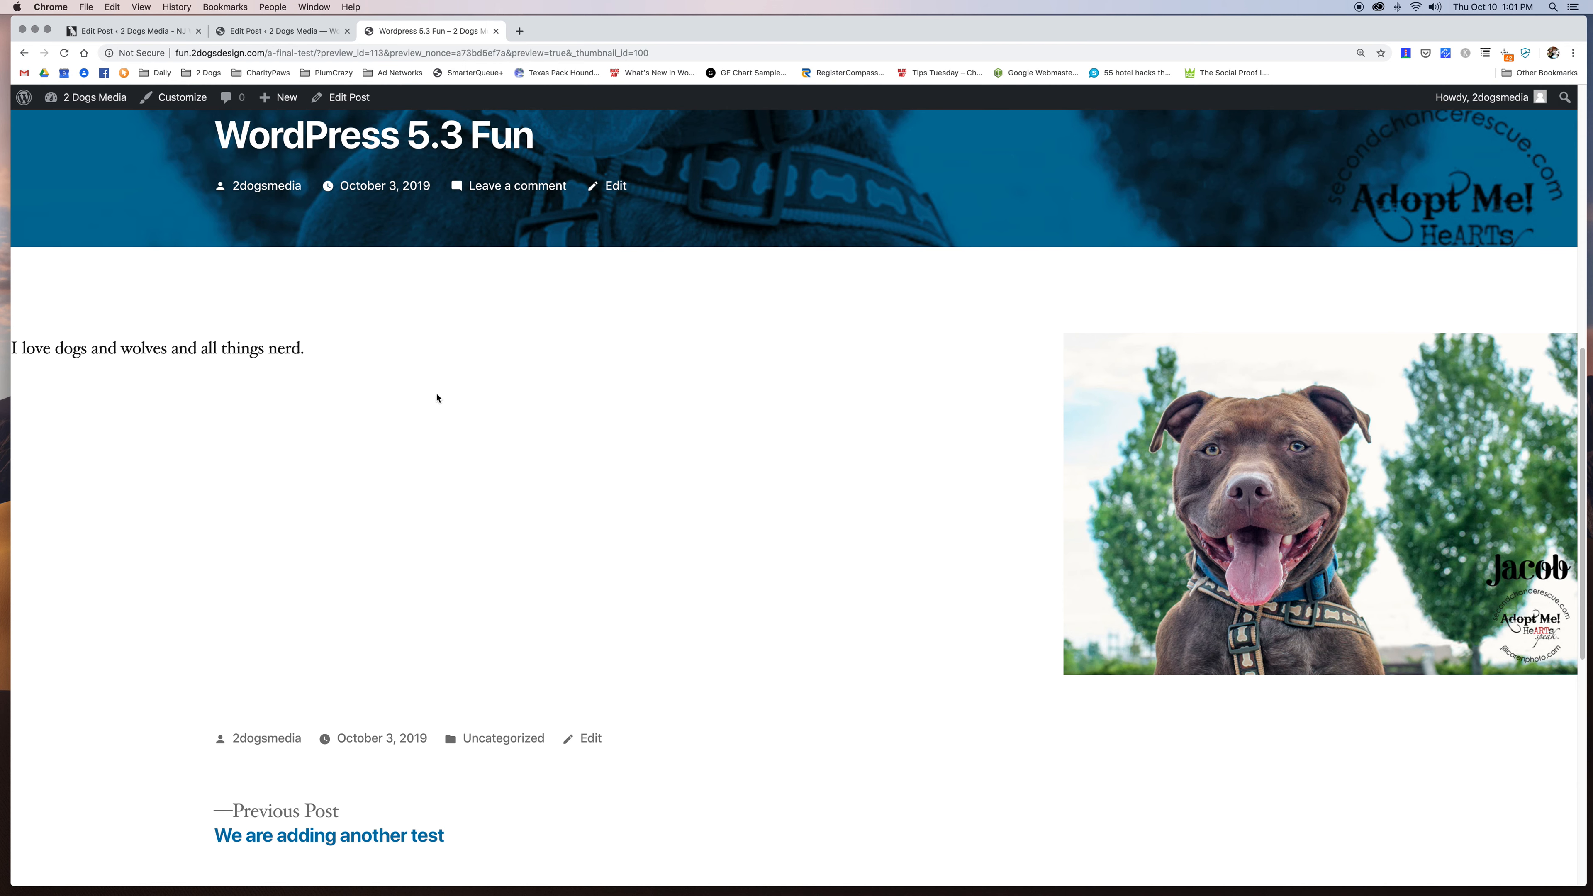
{"action": "left_click", "coordinate": [276, 33]}
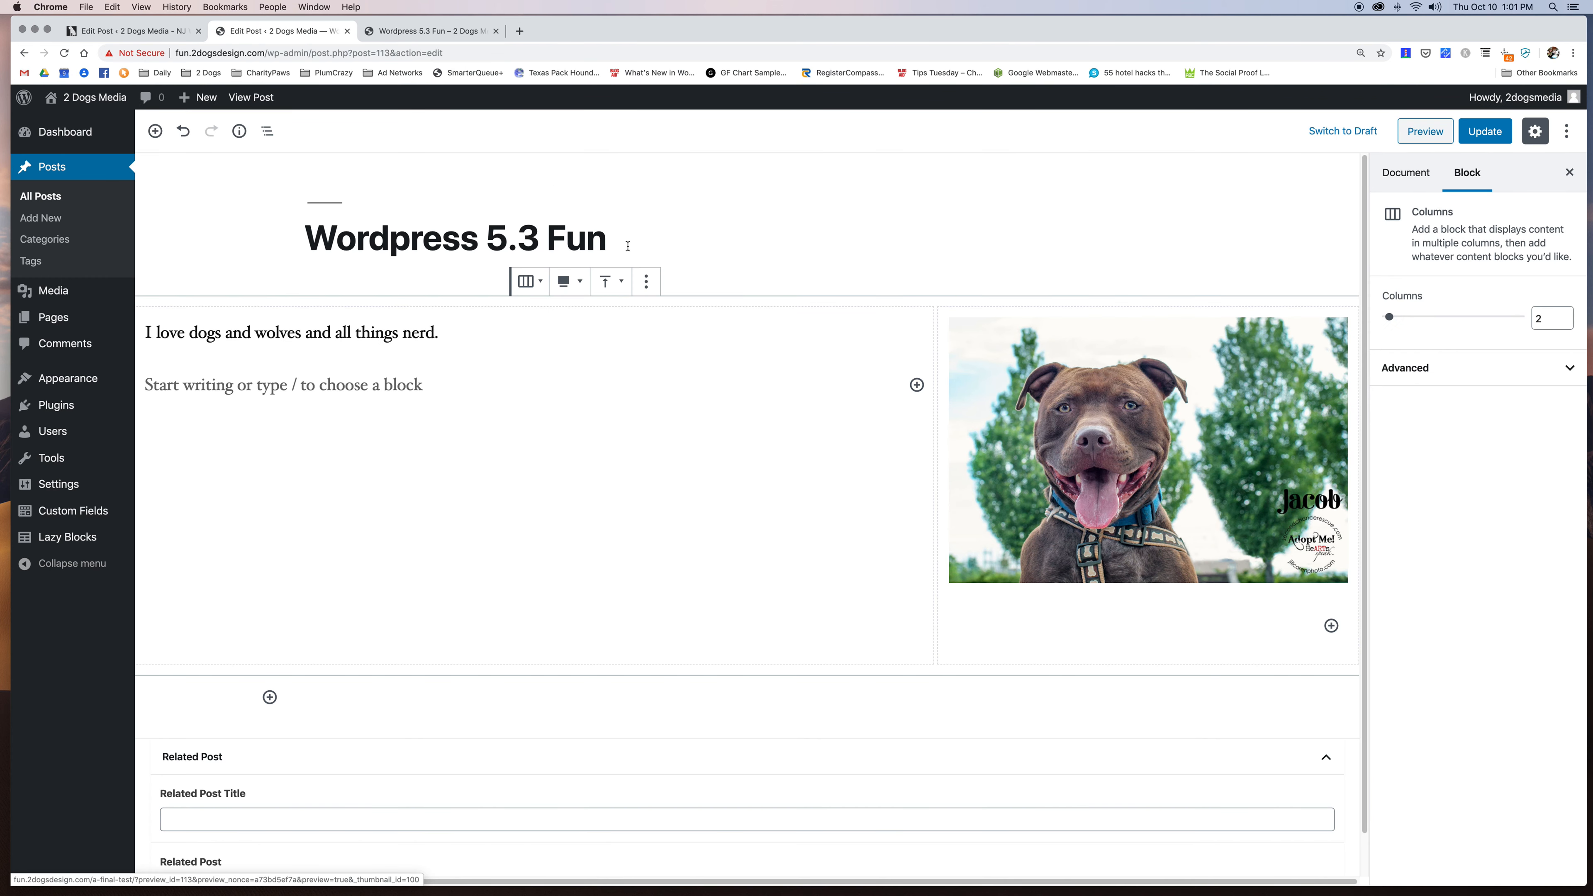
Try selecting the parent Columns block around the dog image, then select it through block navigation.
{"action": "left_click", "coordinate": [1032, 408]}
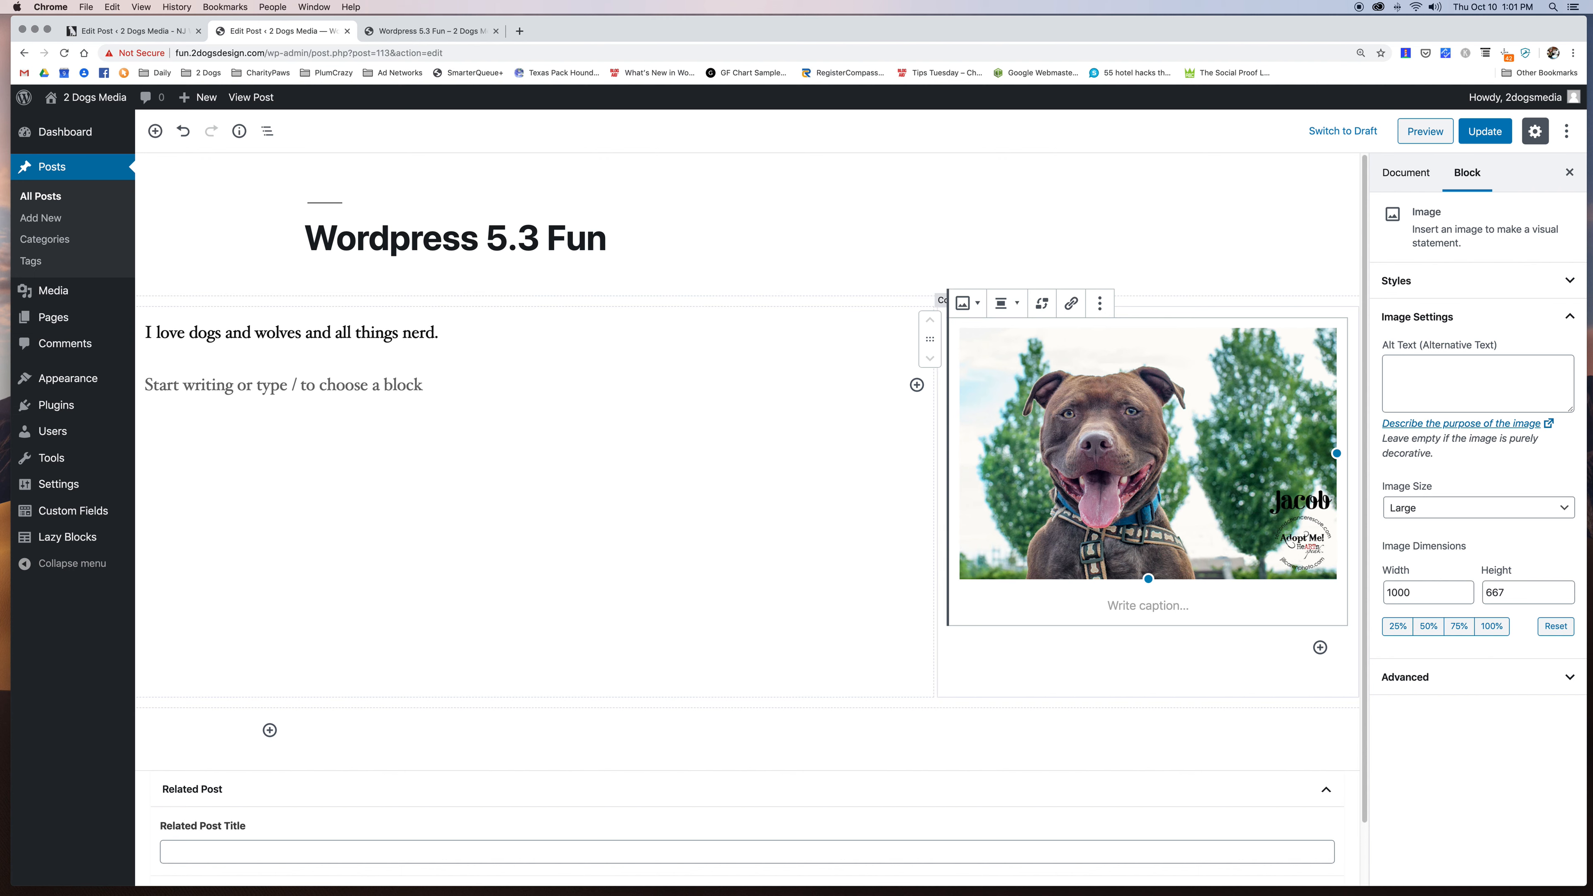
{"action": "left_click", "coordinate": [952, 667]}
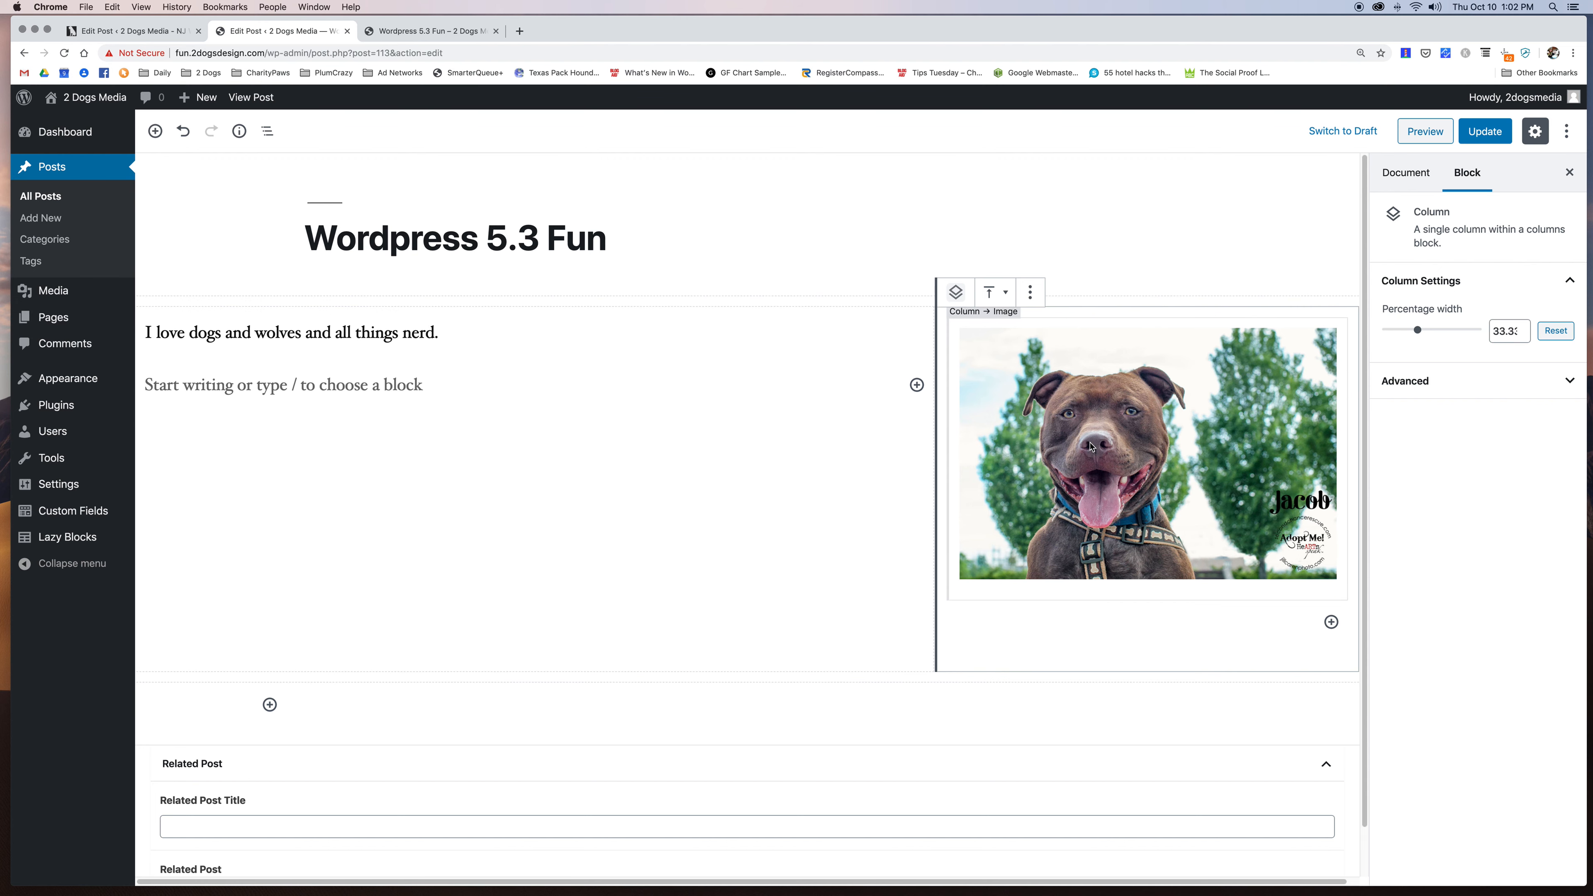
{"action": "left_click", "coordinate": [1091, 446]}
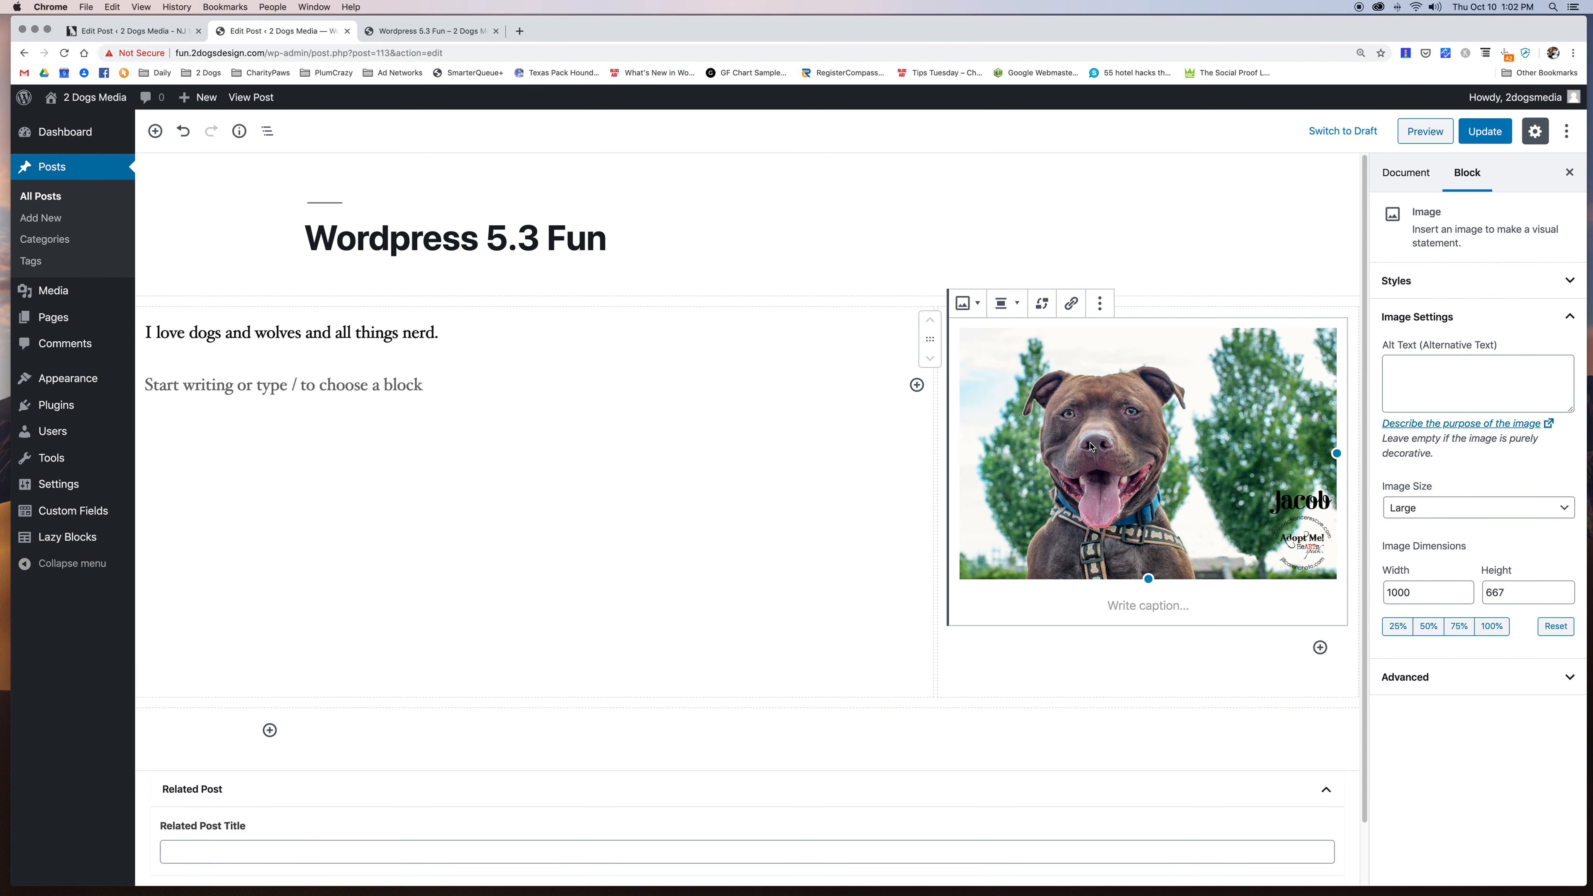
{"action": "left_click", "coordinate": [1033, 678]}
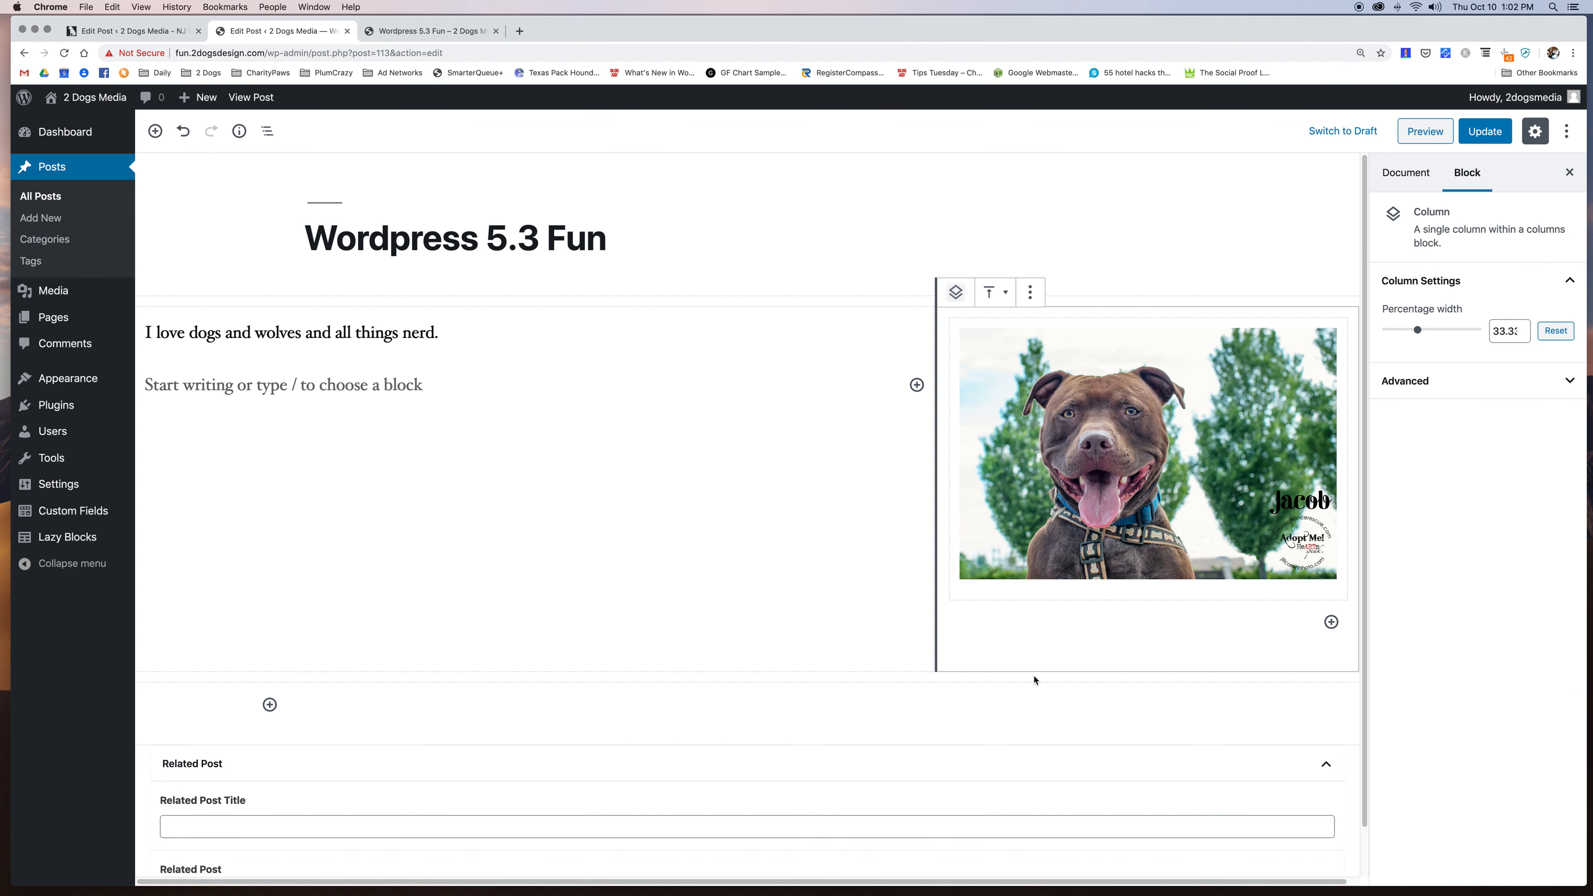
{"action": "left_click", "coordinate": [999, 682]}
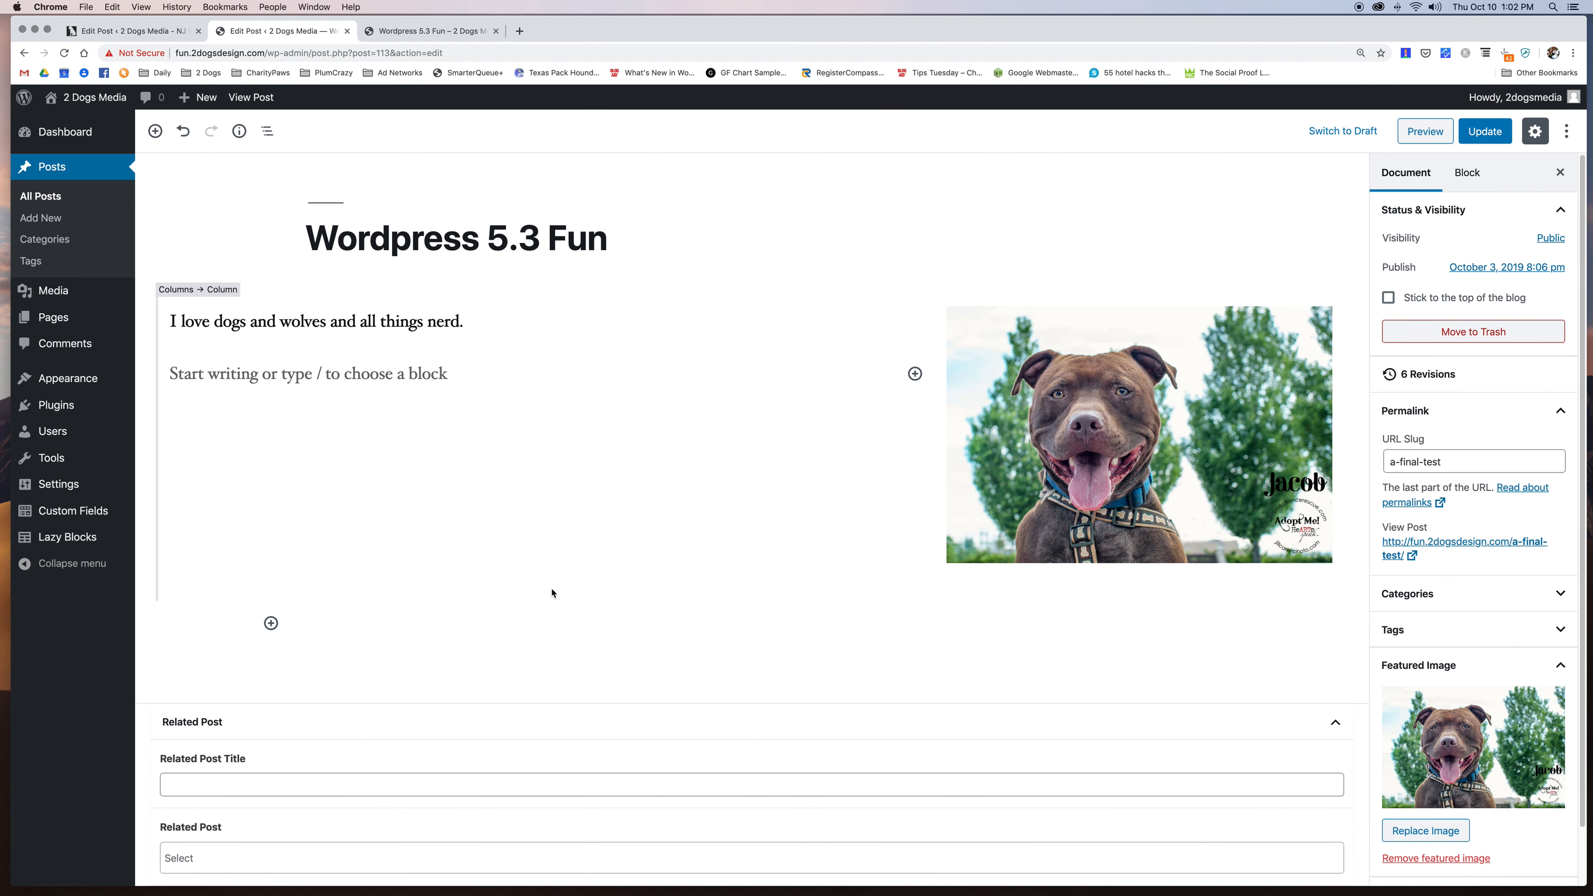
{"action": "left_click", "coordinate": [977, 586]}
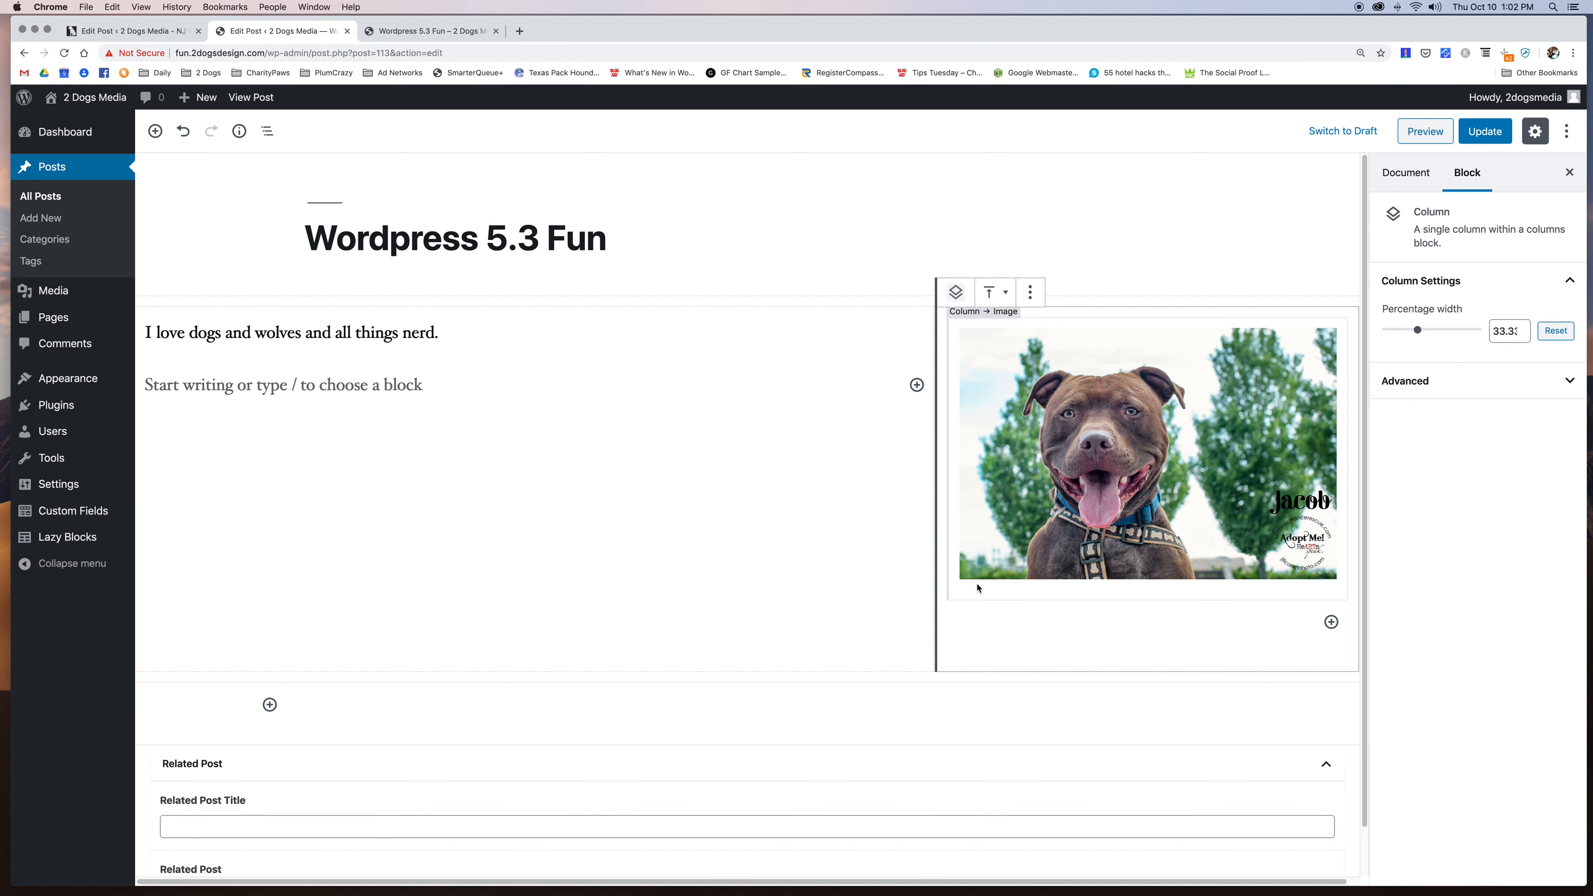
{"action": "left_click", "coordinate": [911, 672]}
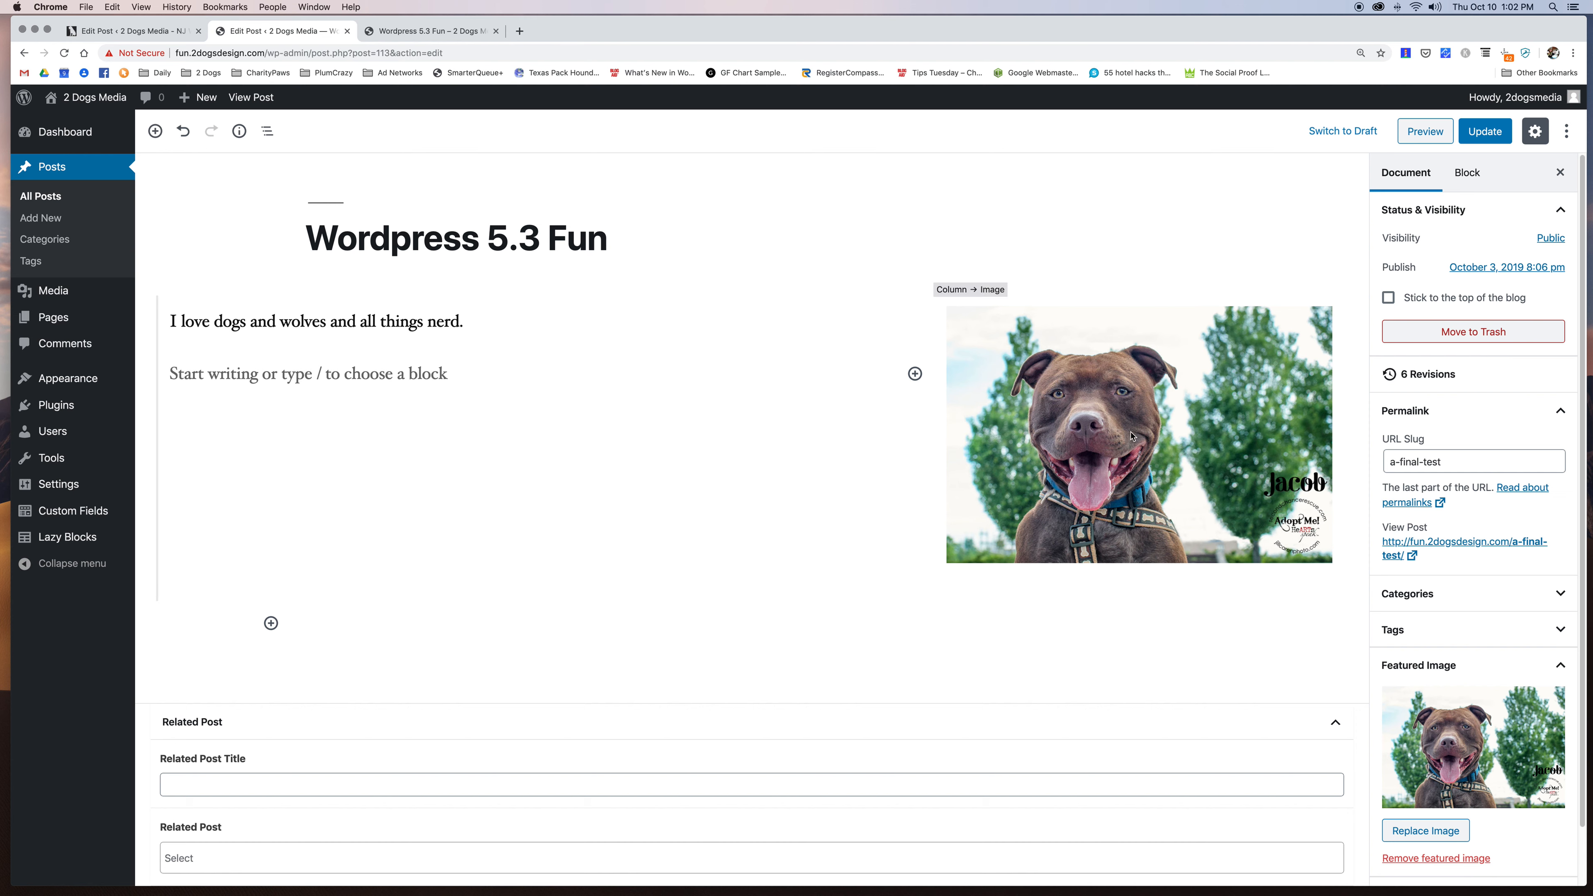
{"action": "left_click", "coordinate": [270, 135]}
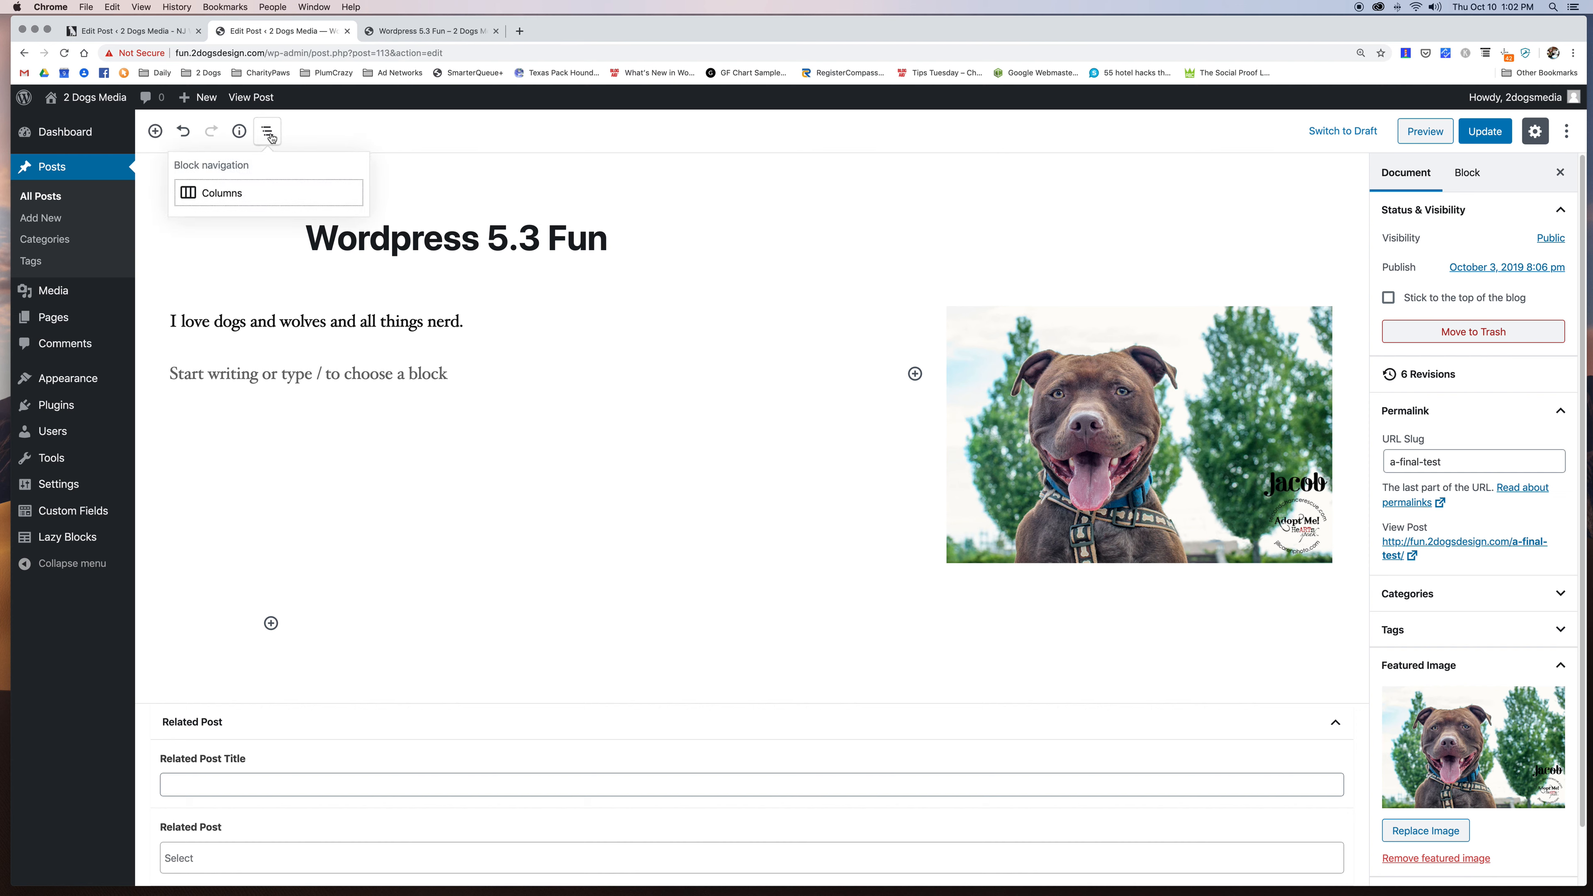
{"action": "left_click", "coordinate": [233, 195]}
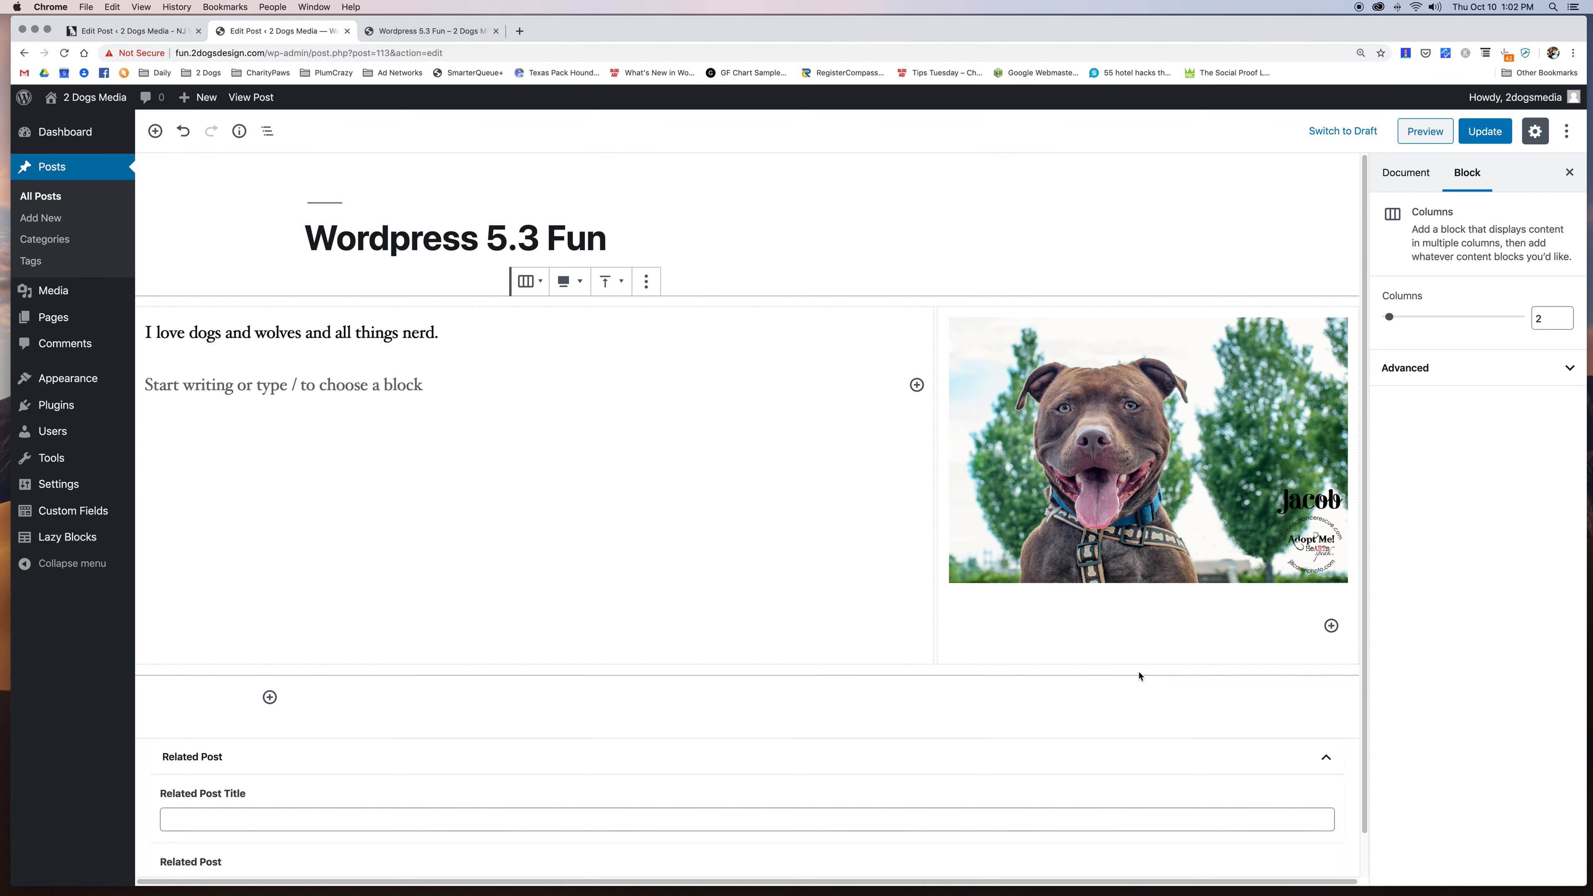
Set the percentage width of the column holding the dog image to 70.
{"action": "left_click", "coordinate": [1148, 642]}
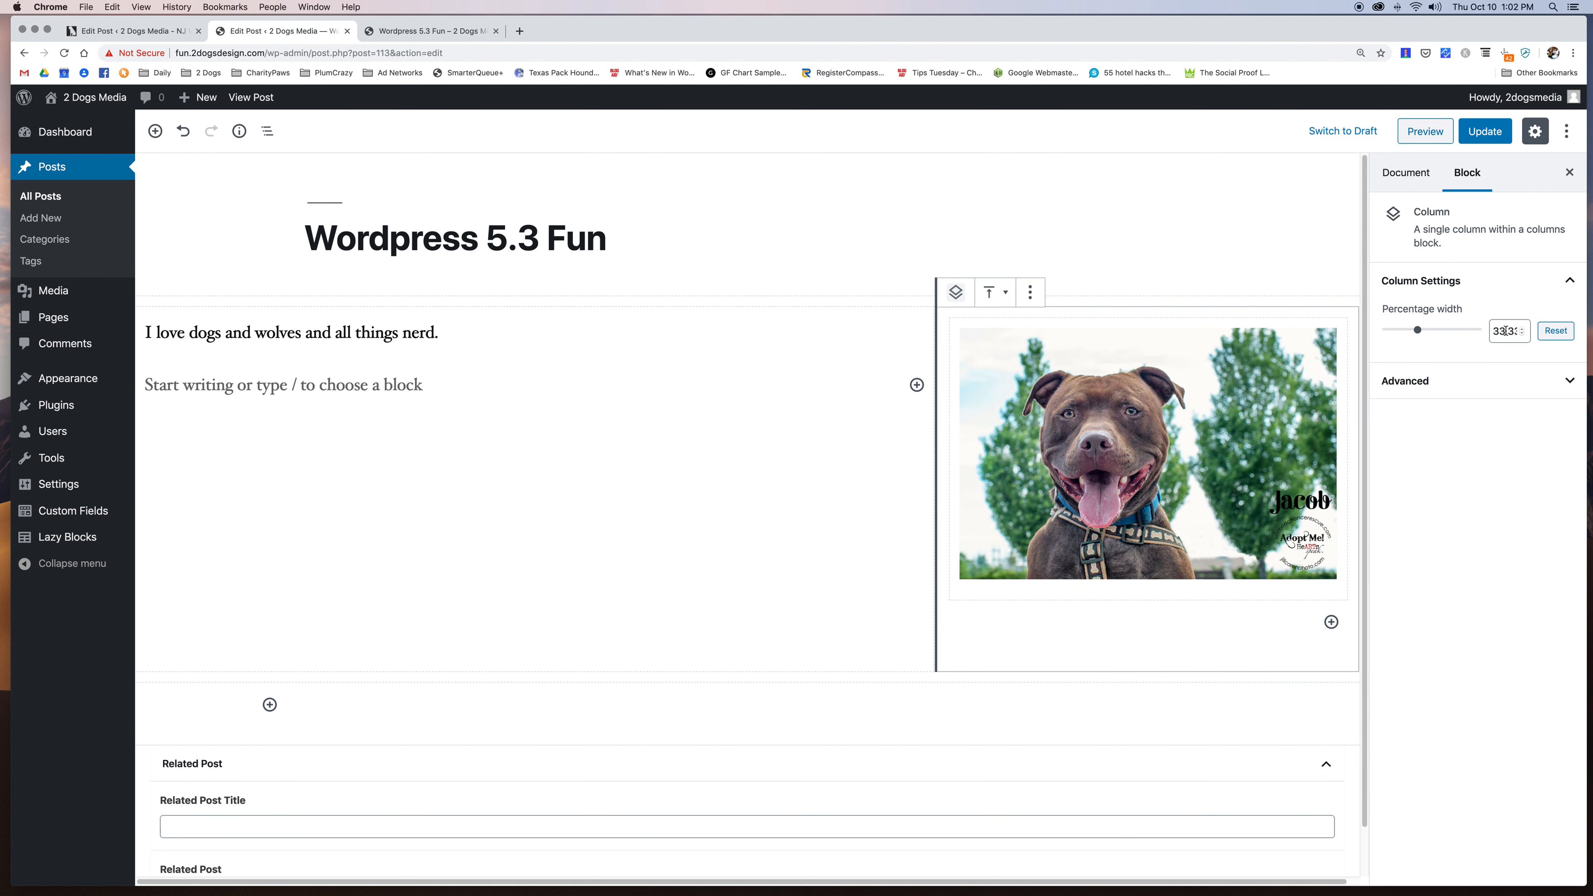
{"action": "left_click", "coordinate": [1417, 331]}
{"action": "left_click_drag", "start_coordinate": [1417, 331], "coordinate": [1449, 331]}
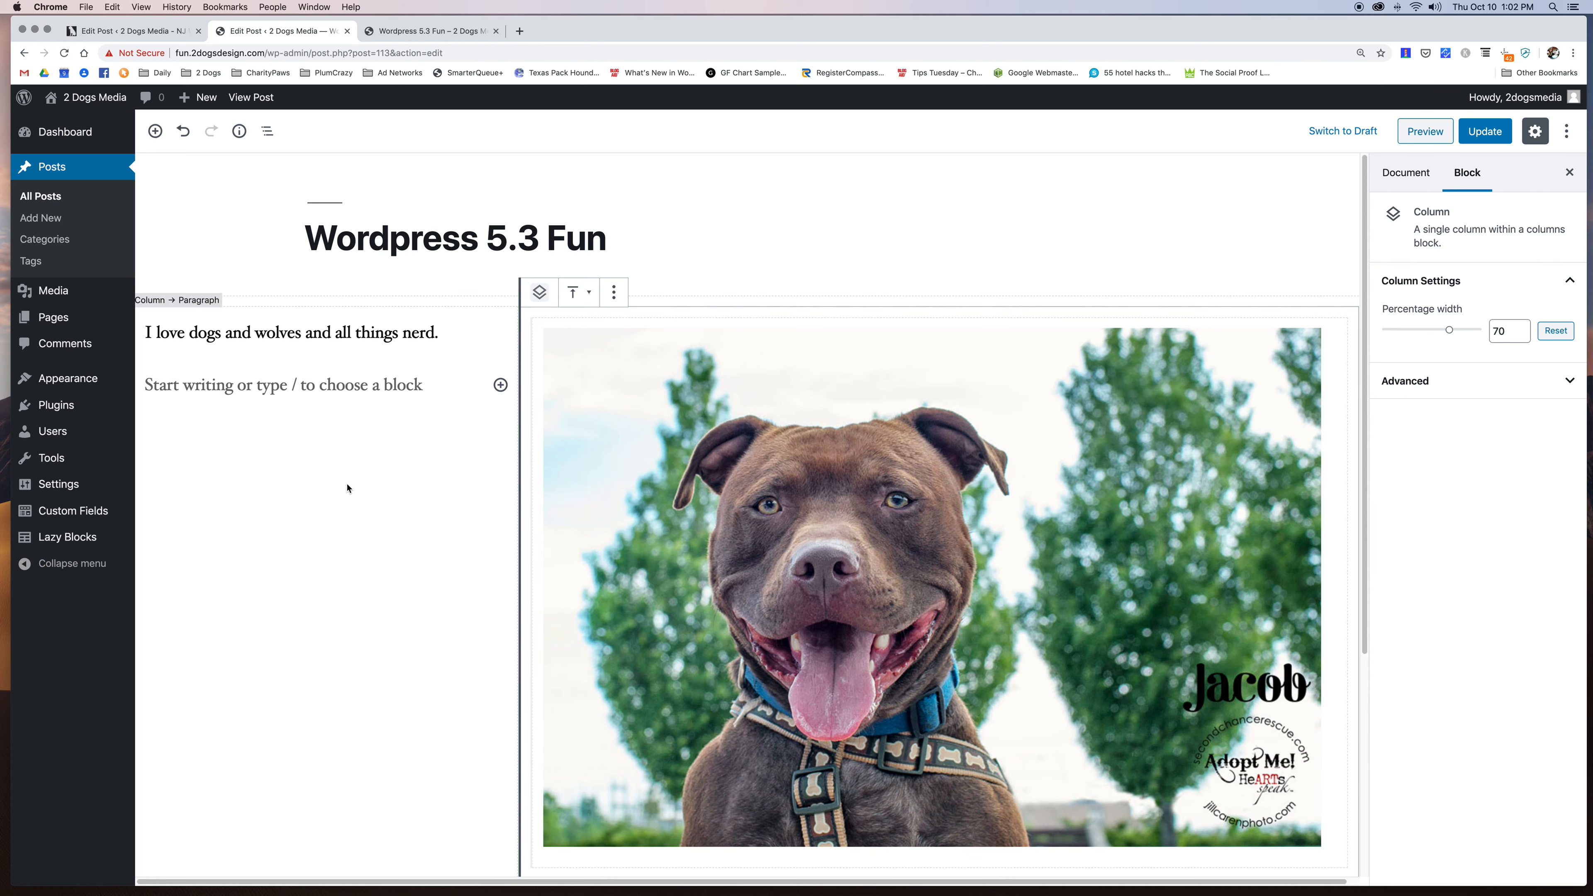
Preview the post with the widened image column and return to the editor.
{"action": "left_click", "coordinate": [1424, 132]}
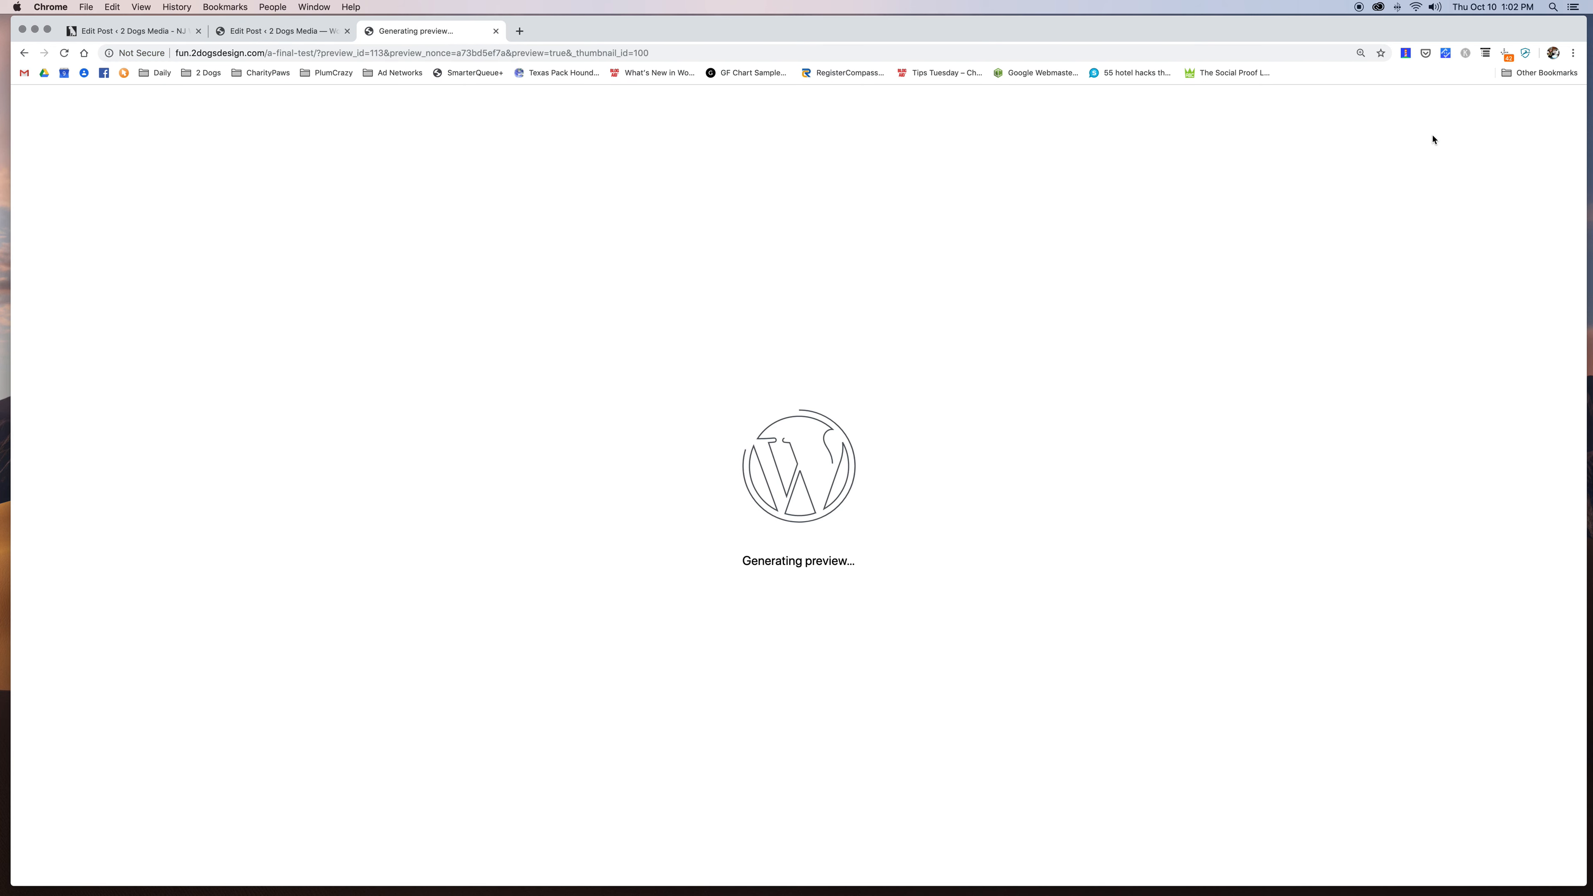
{"action": "scroll", "coordinate": [553, 465], "scroll_direction": "down", "scroll_amount": 15}
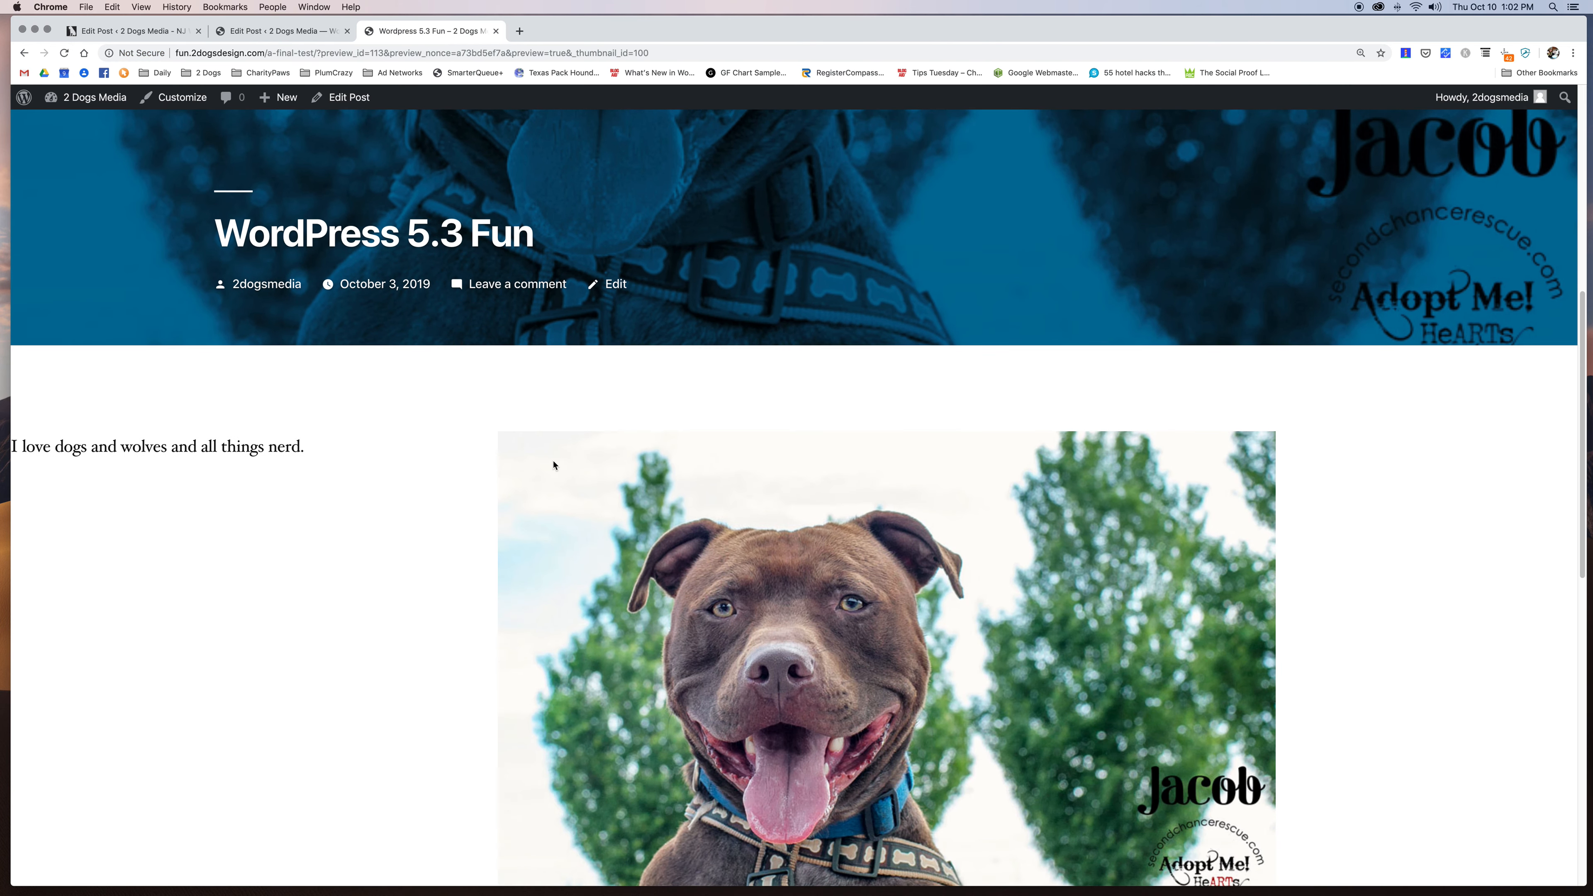
{"action": "scroll", "coordinate": [553, 465], "scroll_direction": "up", "scroll_amount": 2}
{"action": "scroll", "coordinate": [553, 465], "scroll_direction": "up", "scroll_amount": 1}
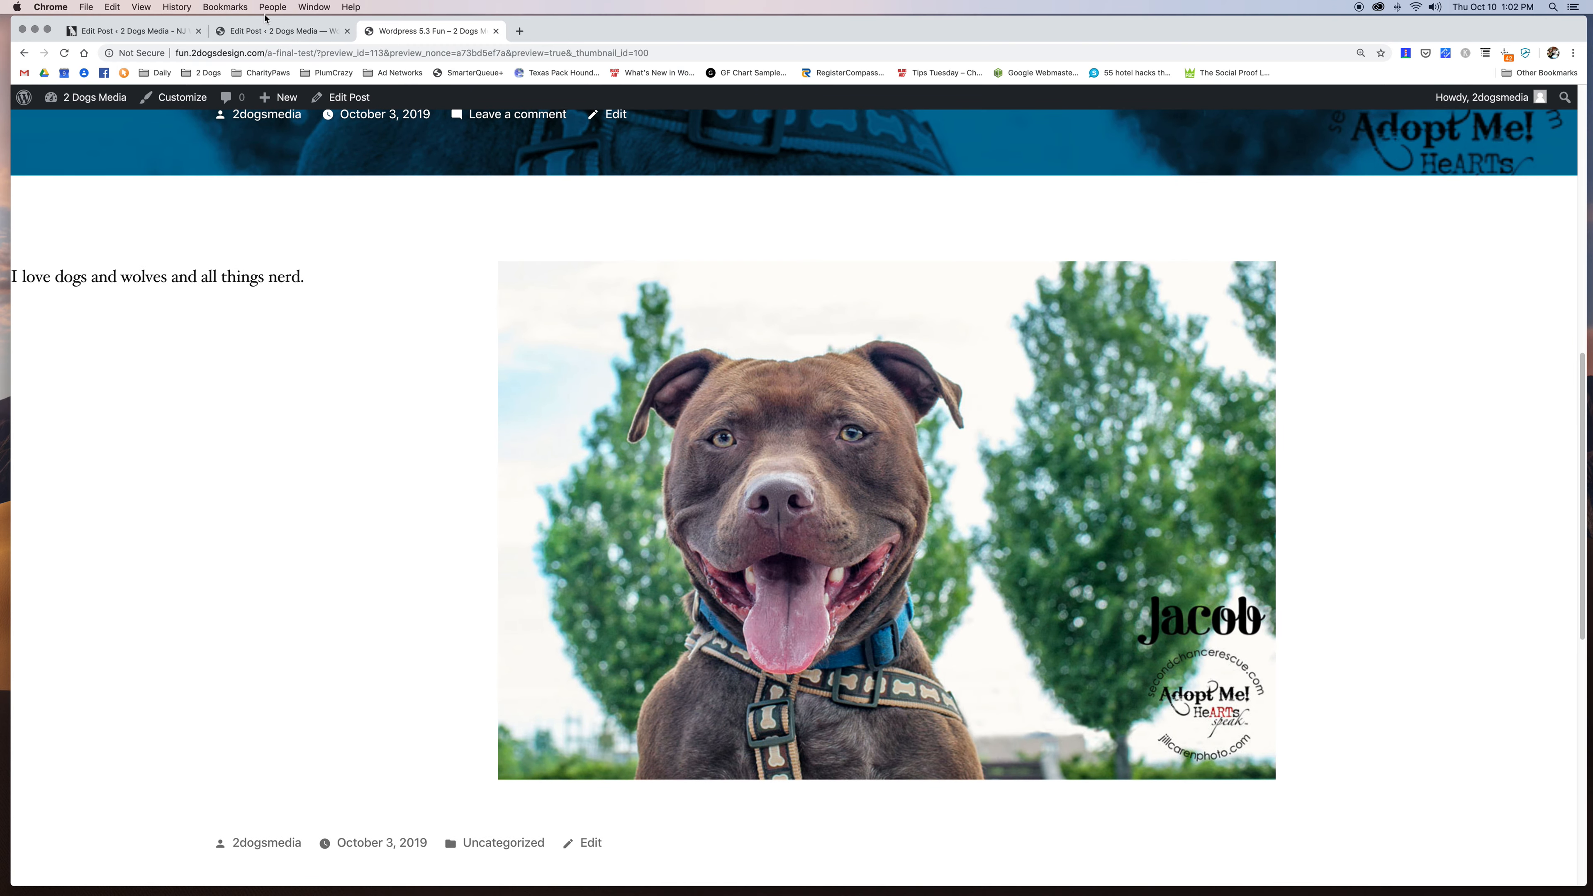
{"action": "left_click", "coordinate": [267, 30]}
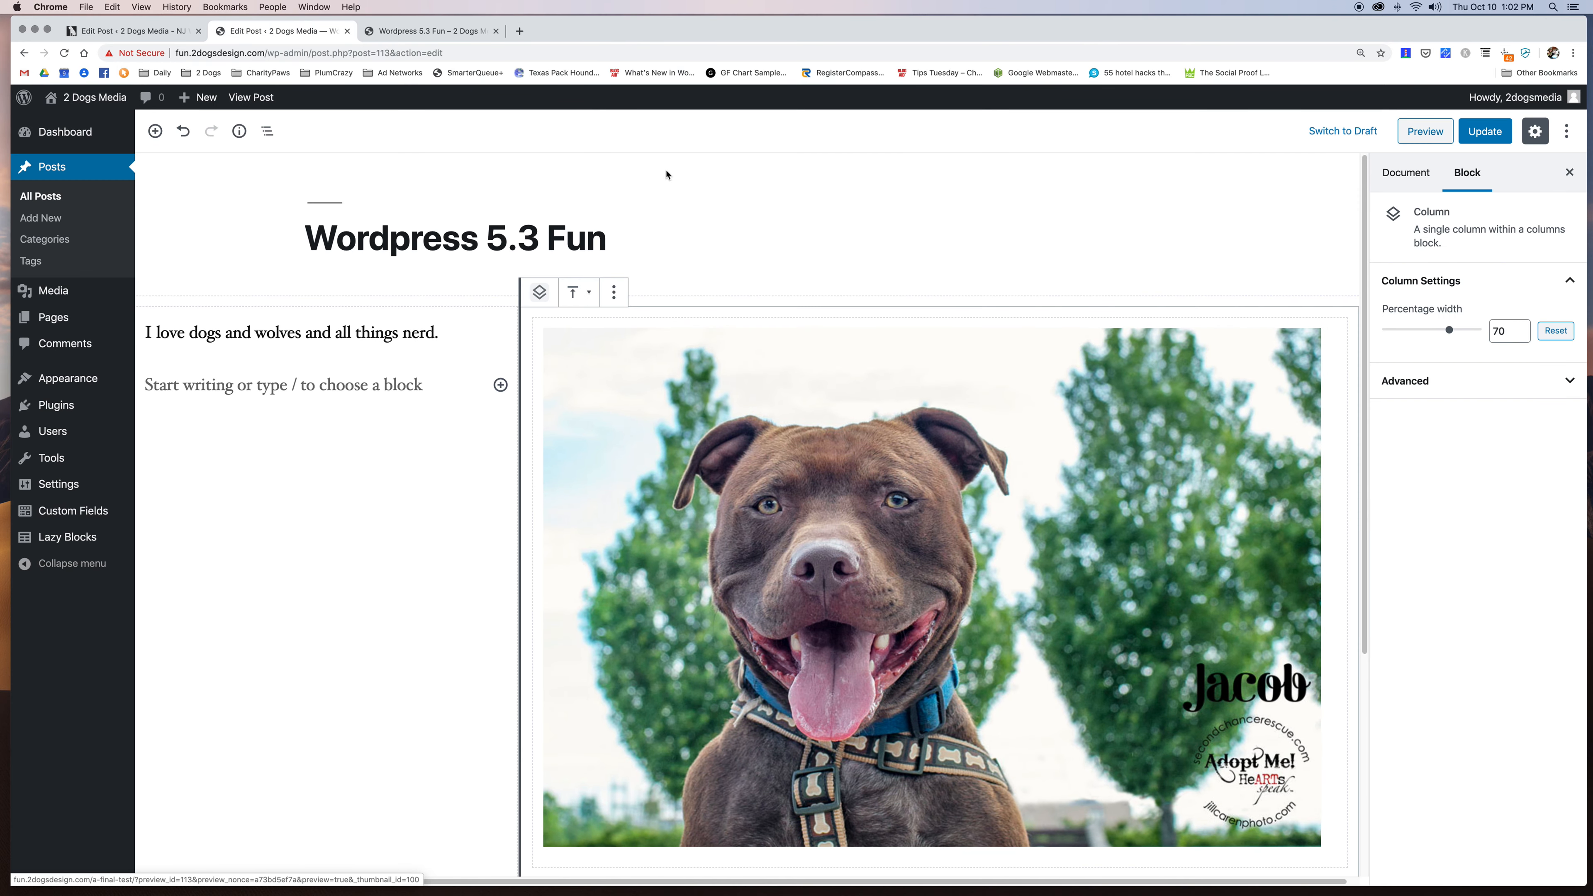
Turn the Columns block's Full Width alignment off and on again, and recheck the open preview.
{"action": "left_click", "coordinate": [268, 132]}
{"action": "left_click", "coordinate": [239, 188]}
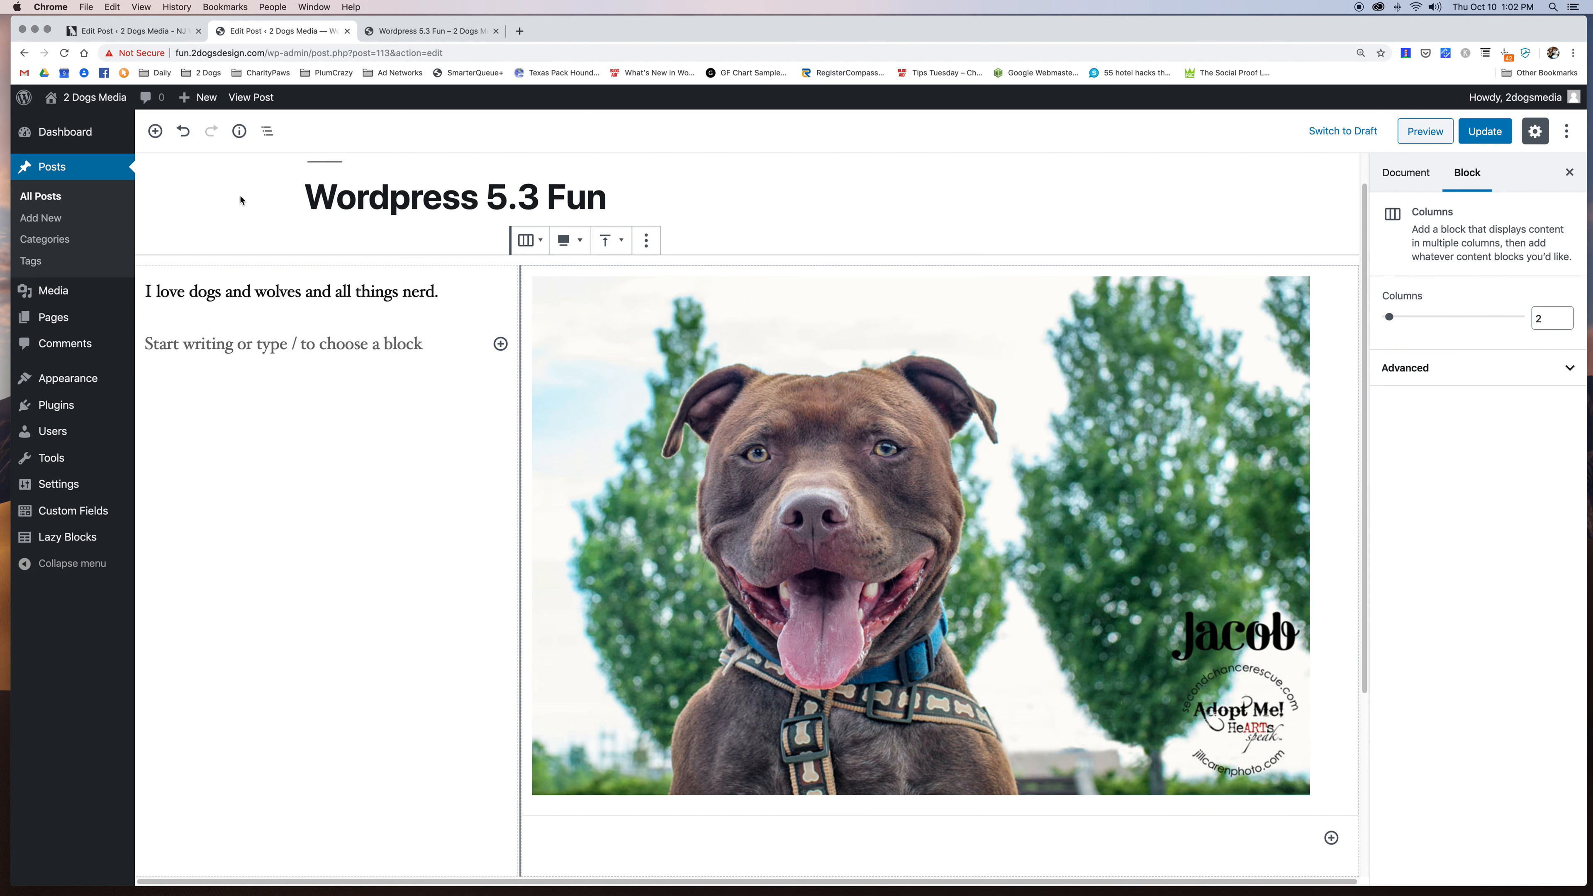
{"action": "left_click", "coordinate": [574, 240]}
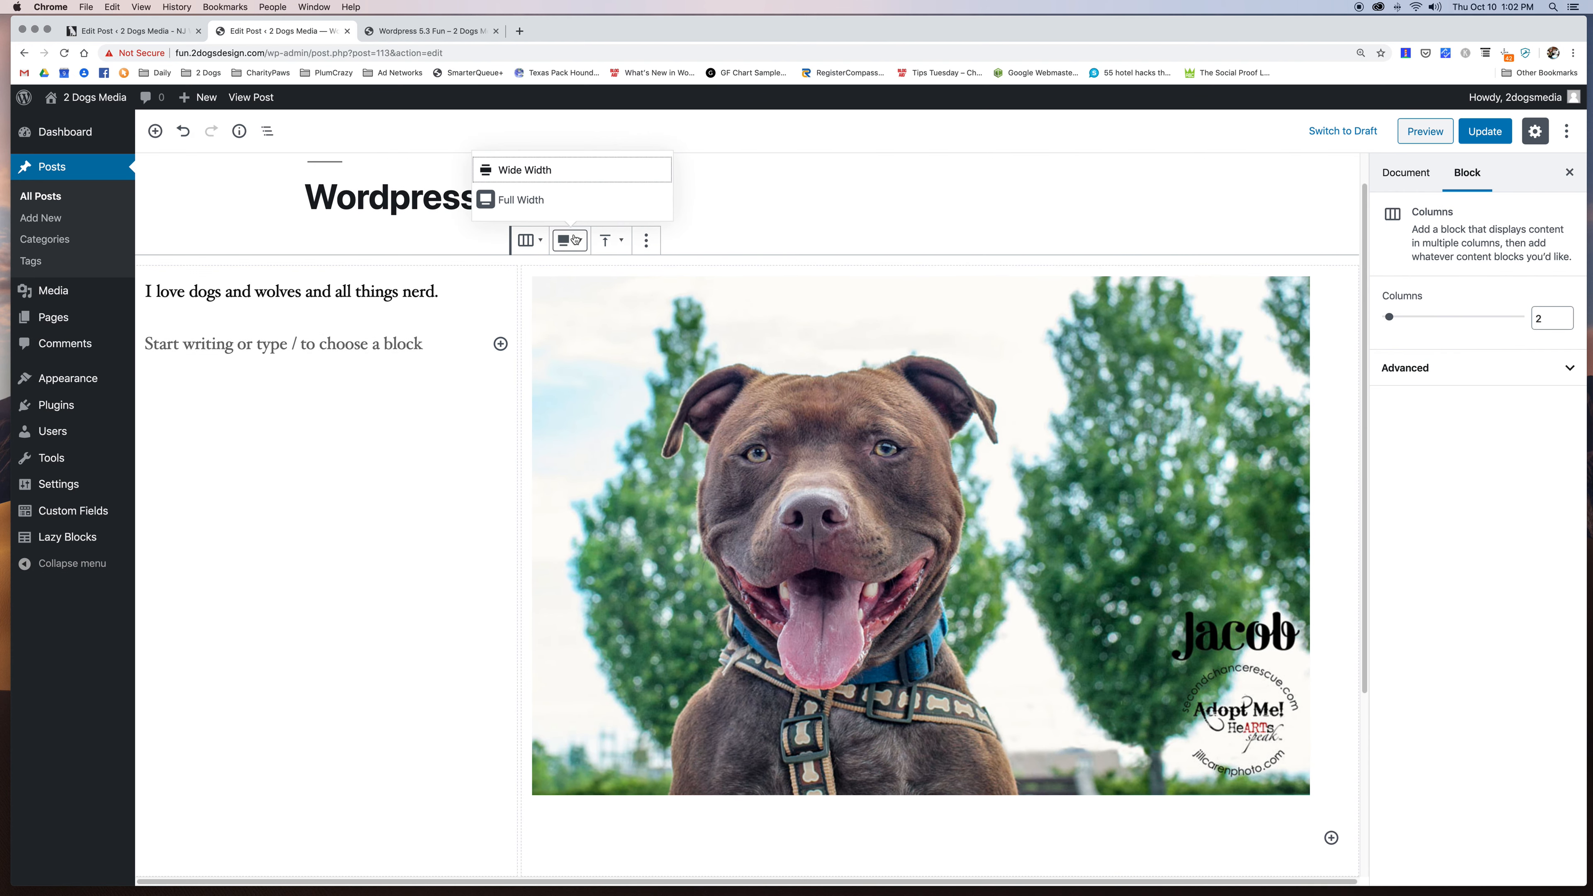
{"action": "left_click", "coordinate": [541, 199]}
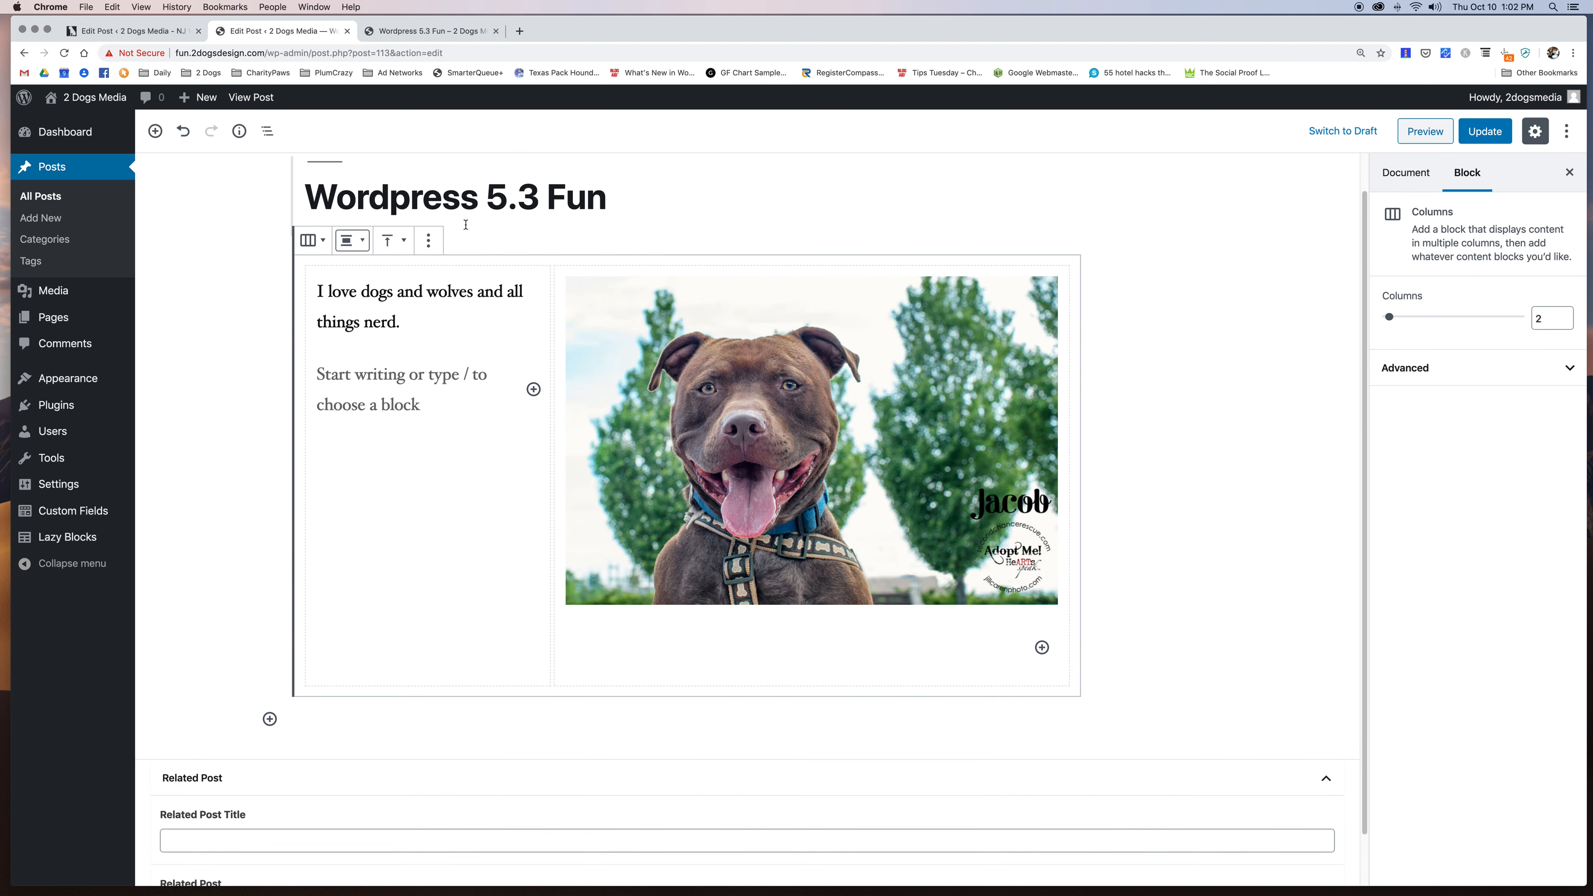
{"action": "left_click", "coordinate": [352, 240]}
{"action": "left_click", "coordinate": [350, 205]}
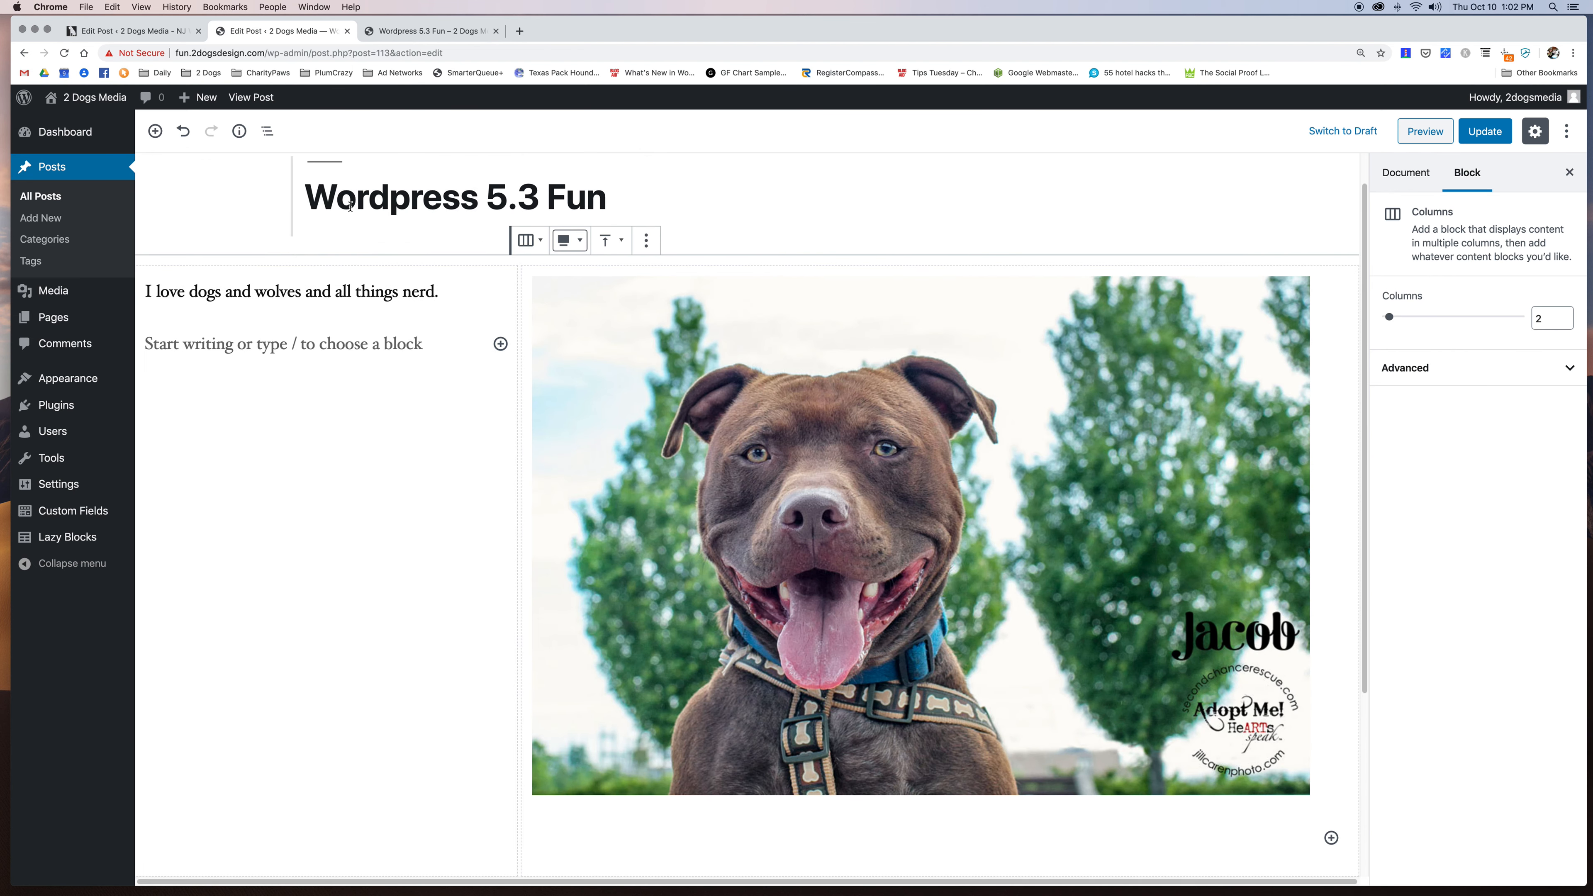
{"action": "left_click", "coordinate": [416, 32]}
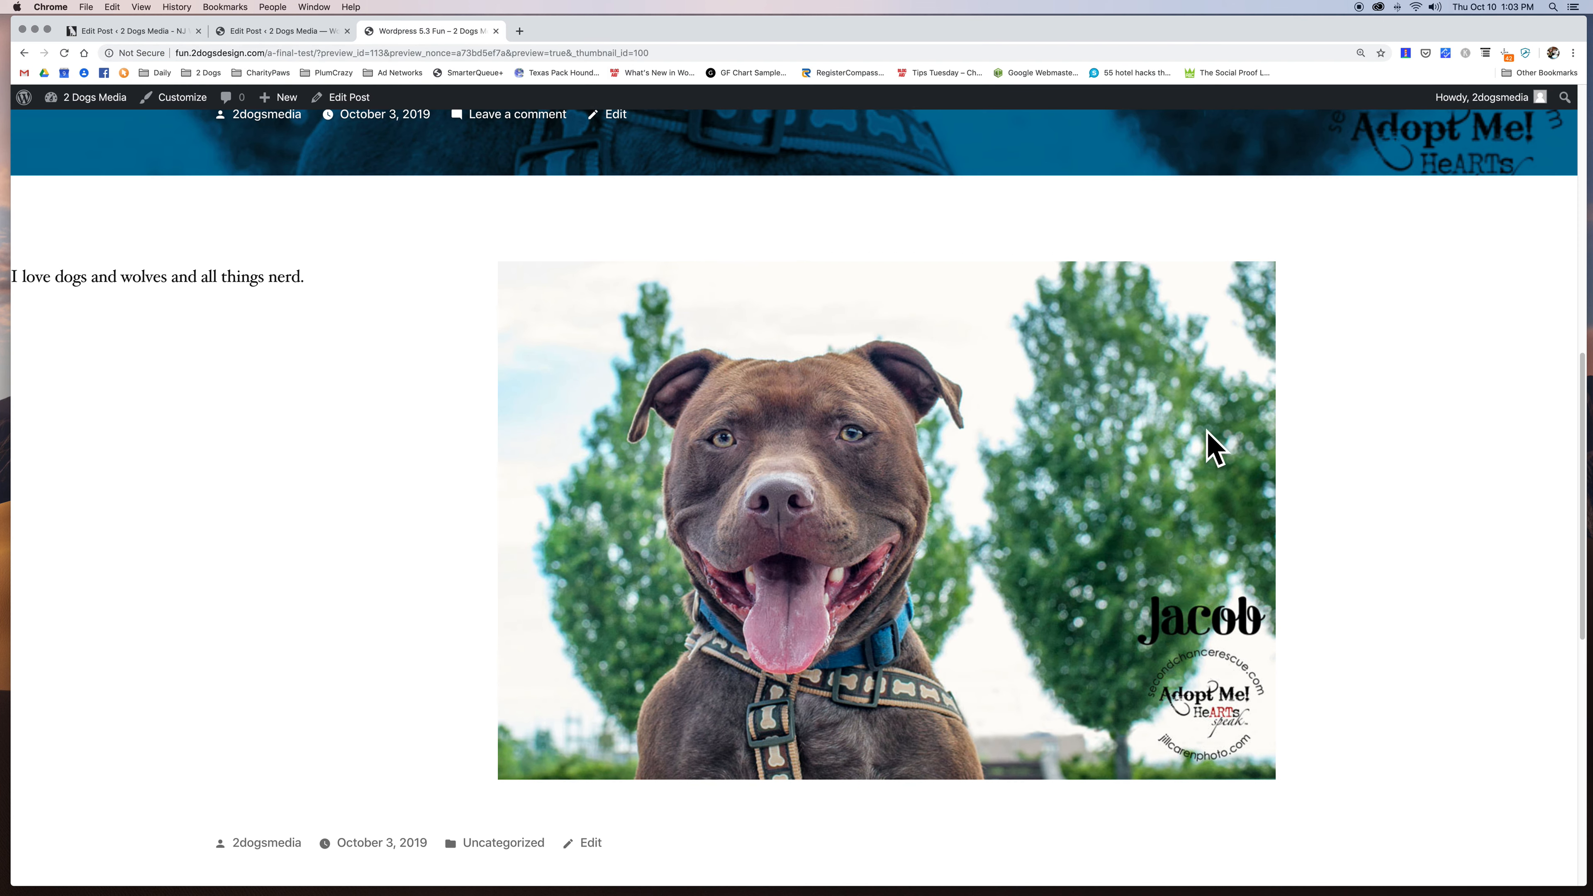
{"action": "left_click", "coordinate": [279, 31]}
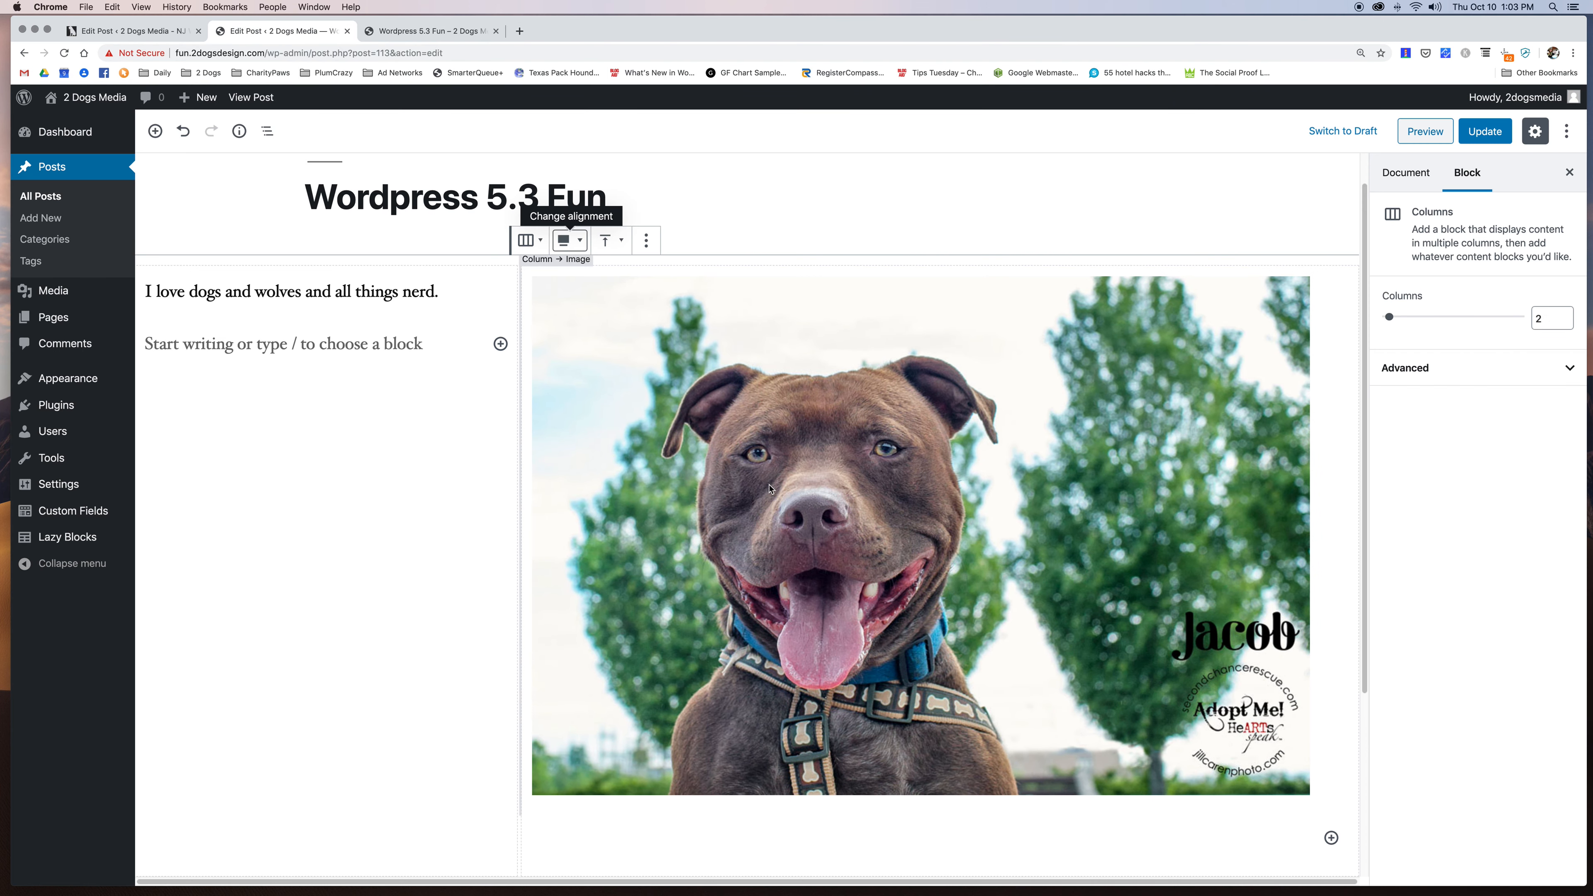
Set the dog image's size to Full Size and its alignment to Full Width.
{"action": "left_click", "coordinate": [921, 470]}
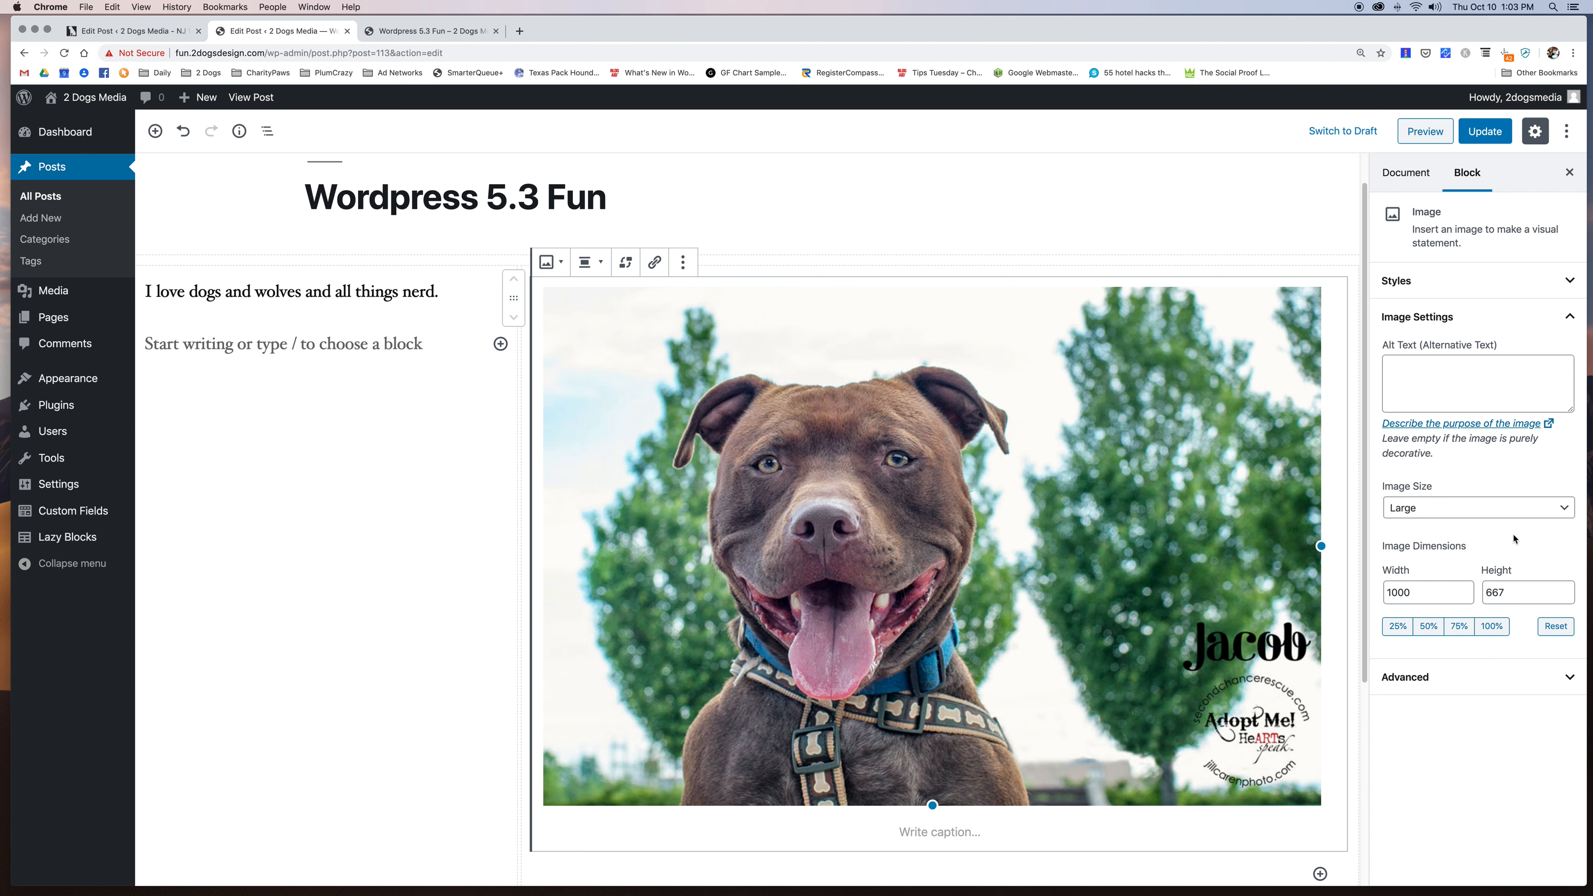
{"action": "left_click", "coordinate": [1492, 513]}
{"action": "left_click", "coordinate": [1493, 527]}
{"action": "left_click", "coordinate": [591, 267]}
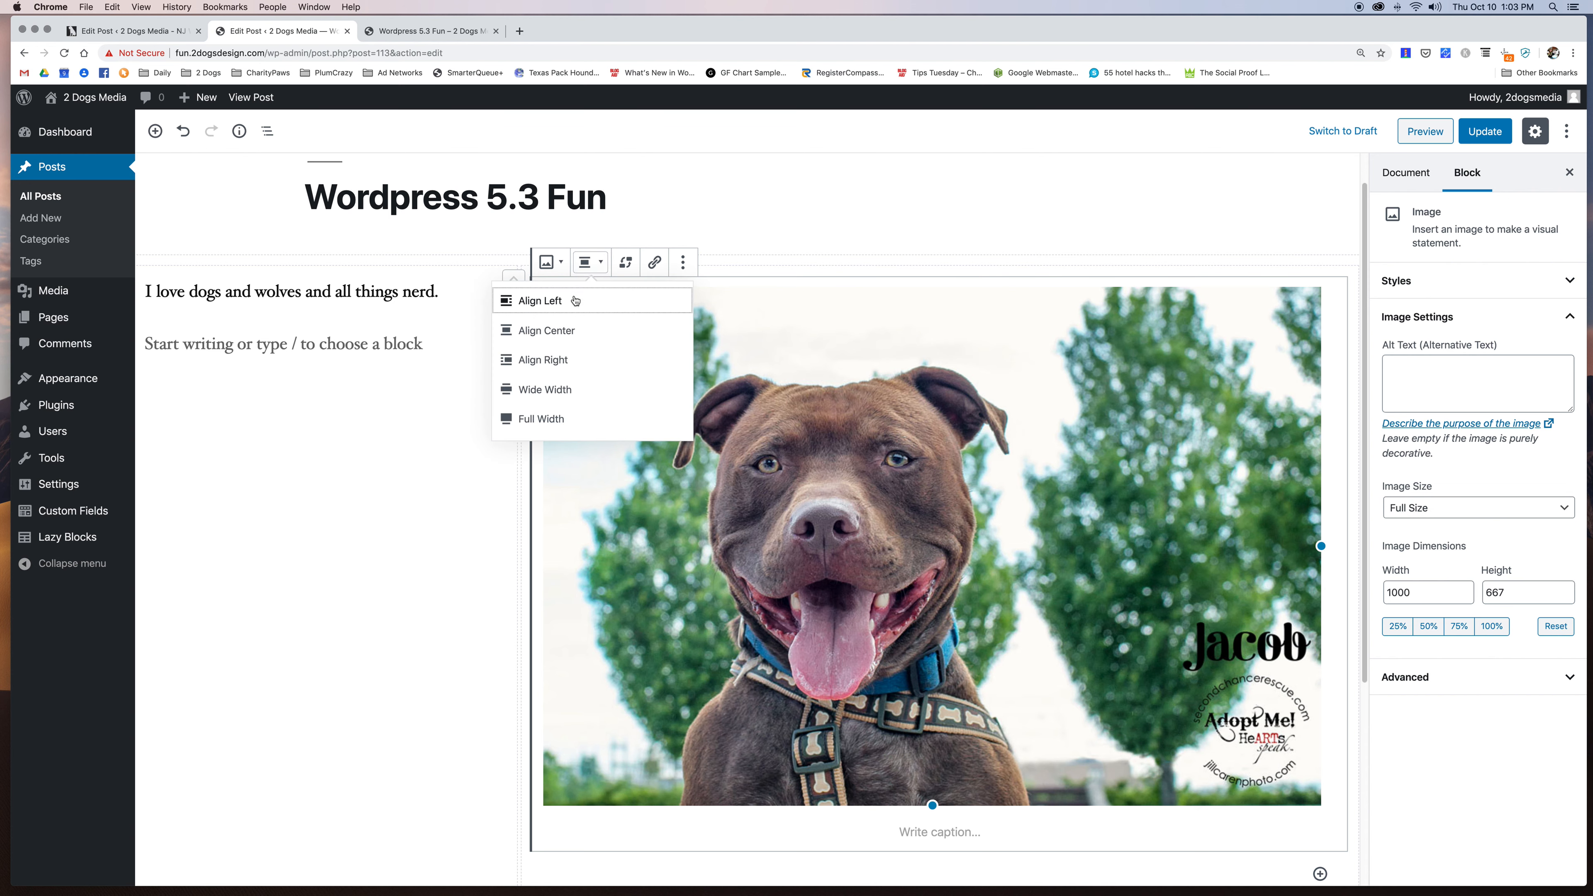
{"action": "left_click", "coordinate": [556, 419]}
Preview the post with the full-width dog image and return to the editor.
{"action": "left_click", "coordinate": [1424, 131]}
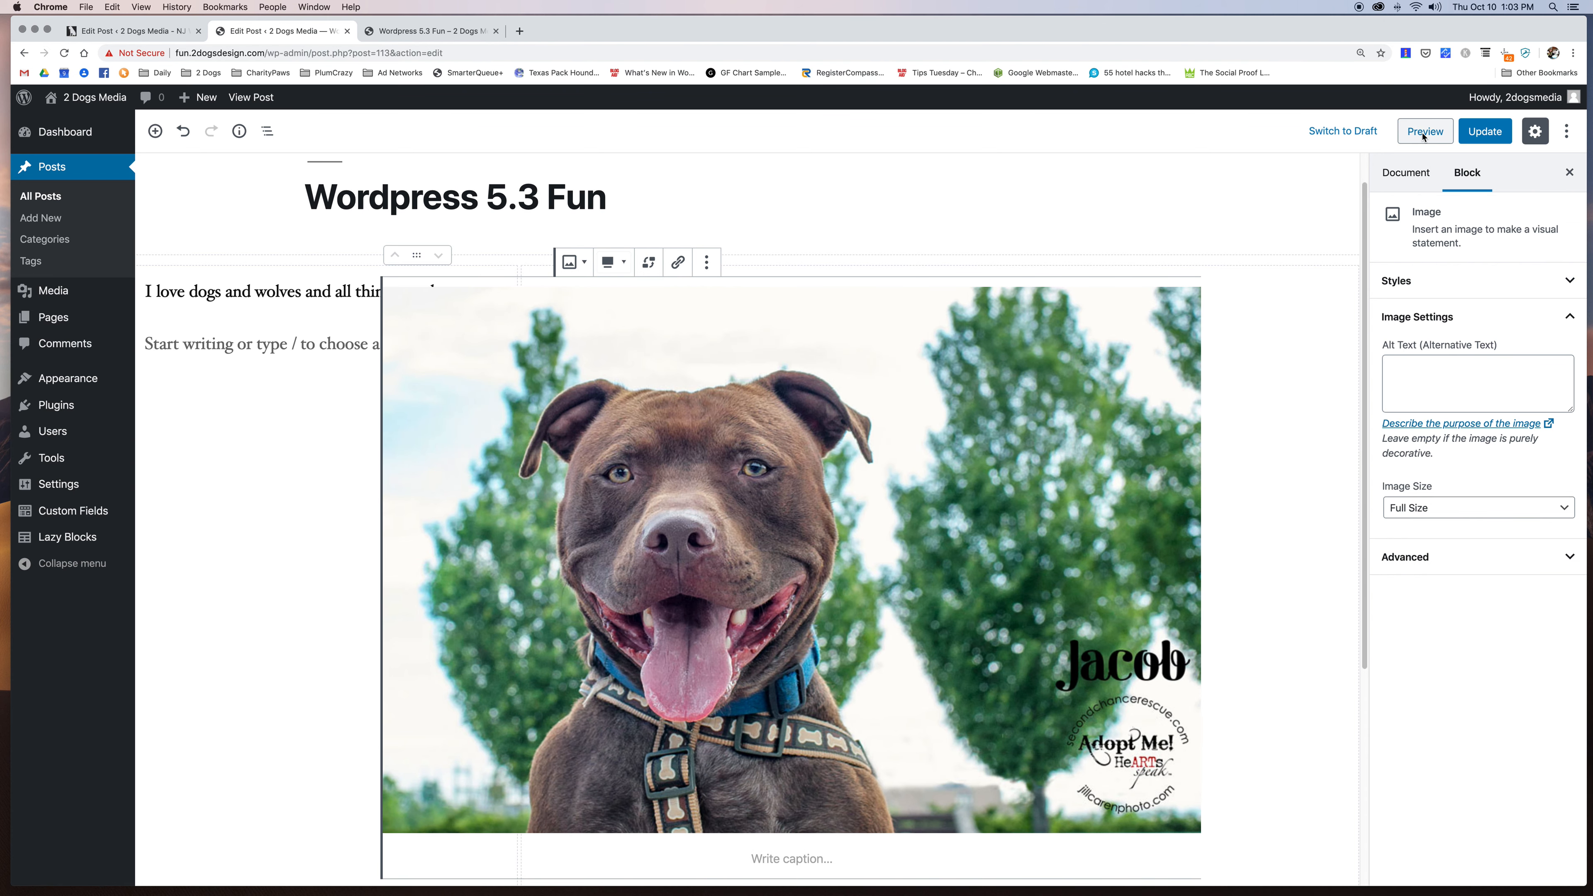
{"action": "scroll", "coordinate": [1124, 652], "scroll_direction": "down", "scroll_amount": 10}
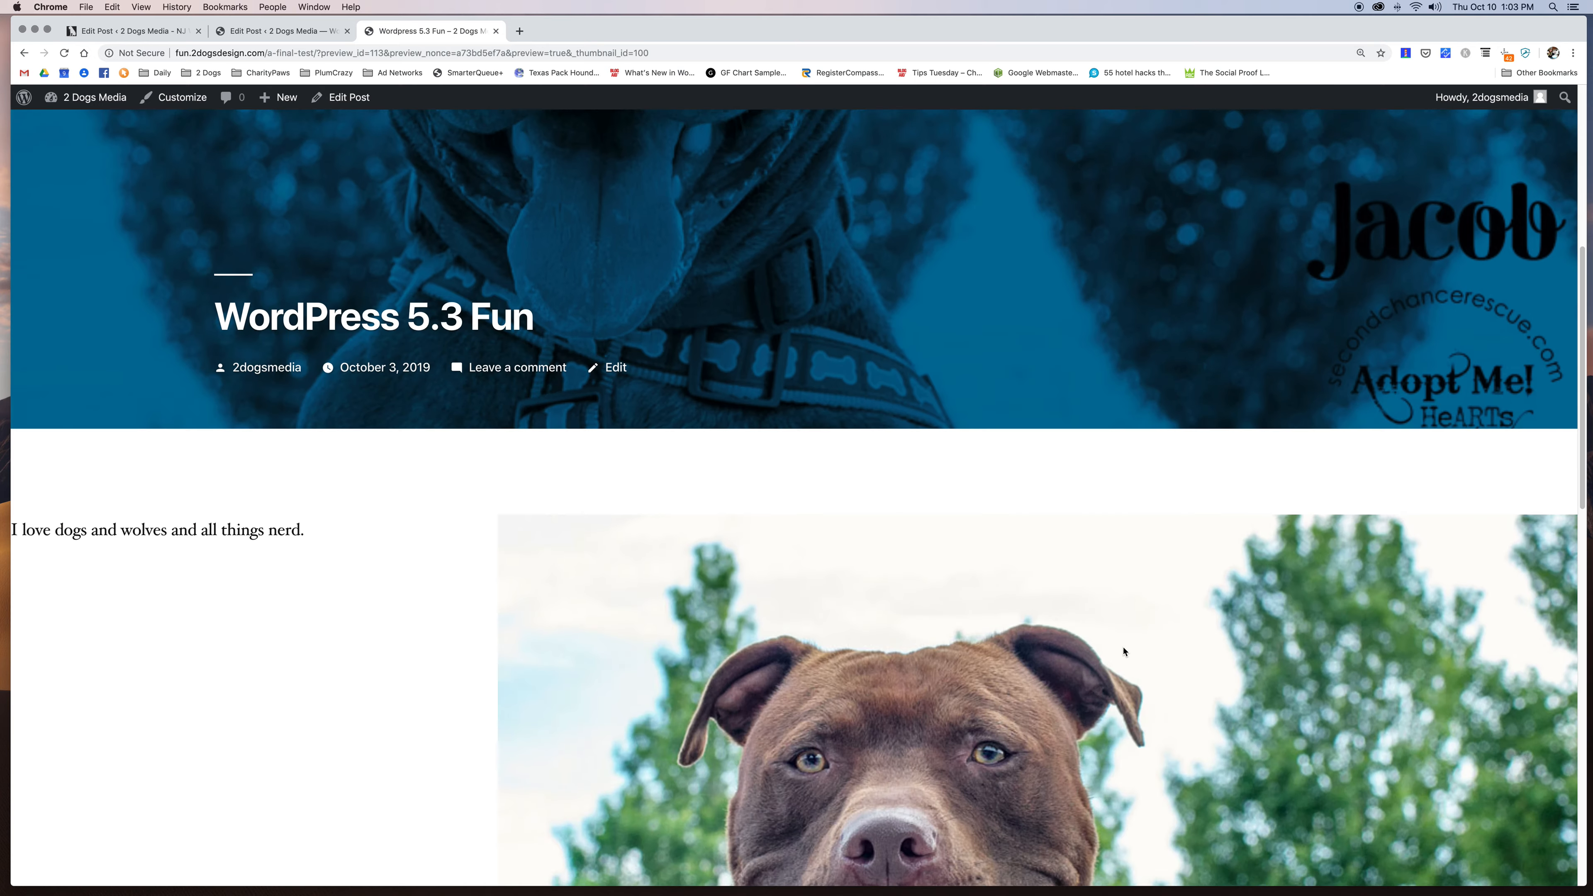
{"action": "scroll", "coordinate": [1123, 651], "scroll_direction": "down", "scroll_amount": 3}
{"action": "scroll", "coordinate": [495, 460], "scroll_direction": "up", "scroll_amount": 4}
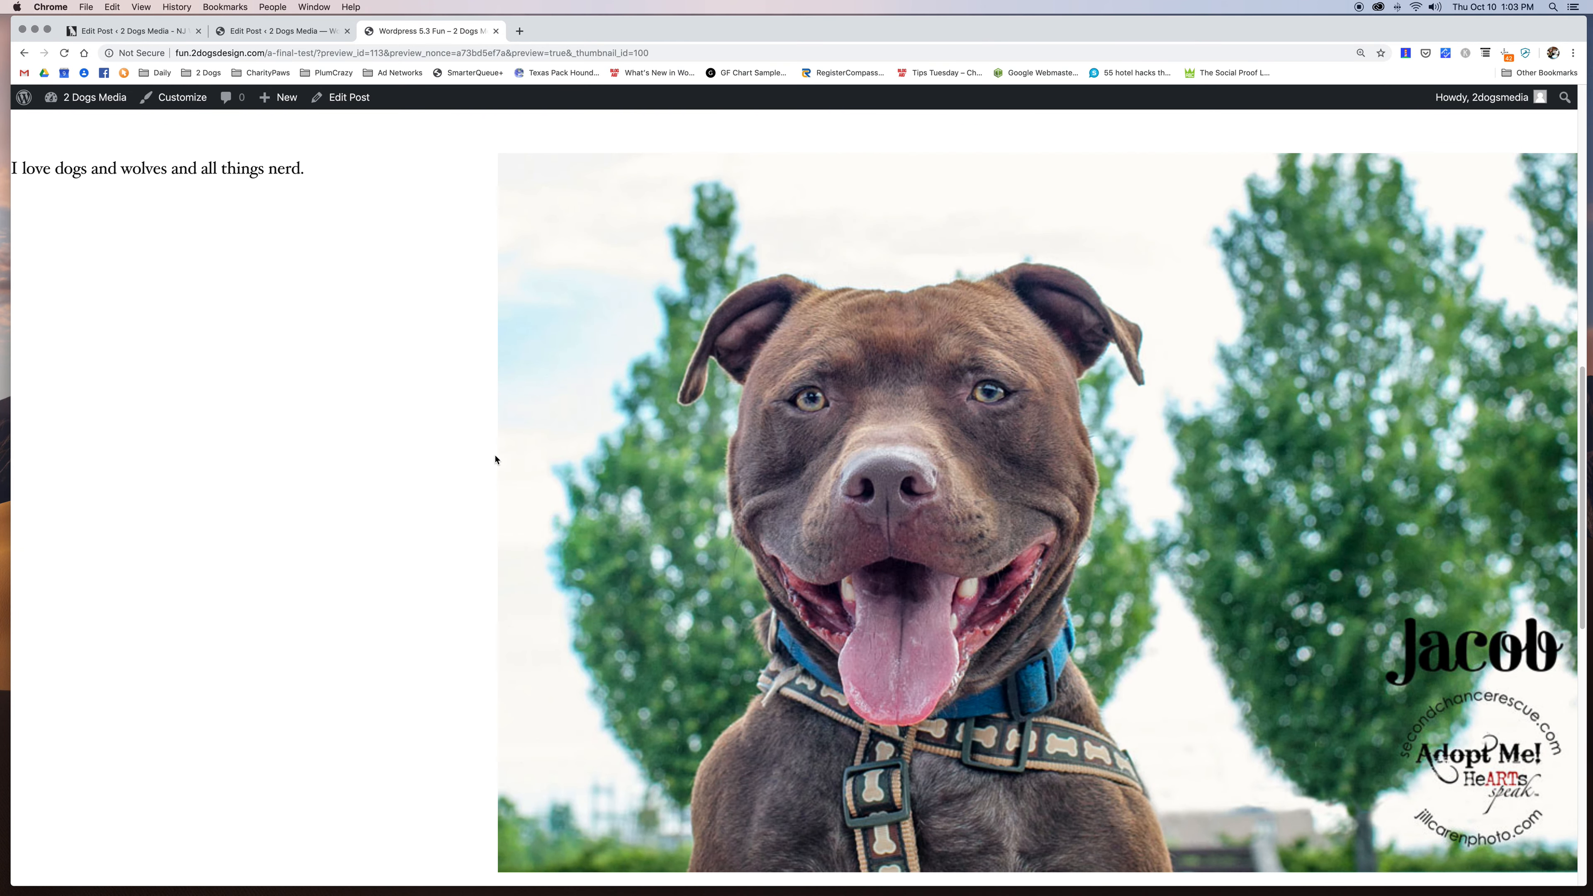
{"action": "left_click", "coordinate": [276, 30]}
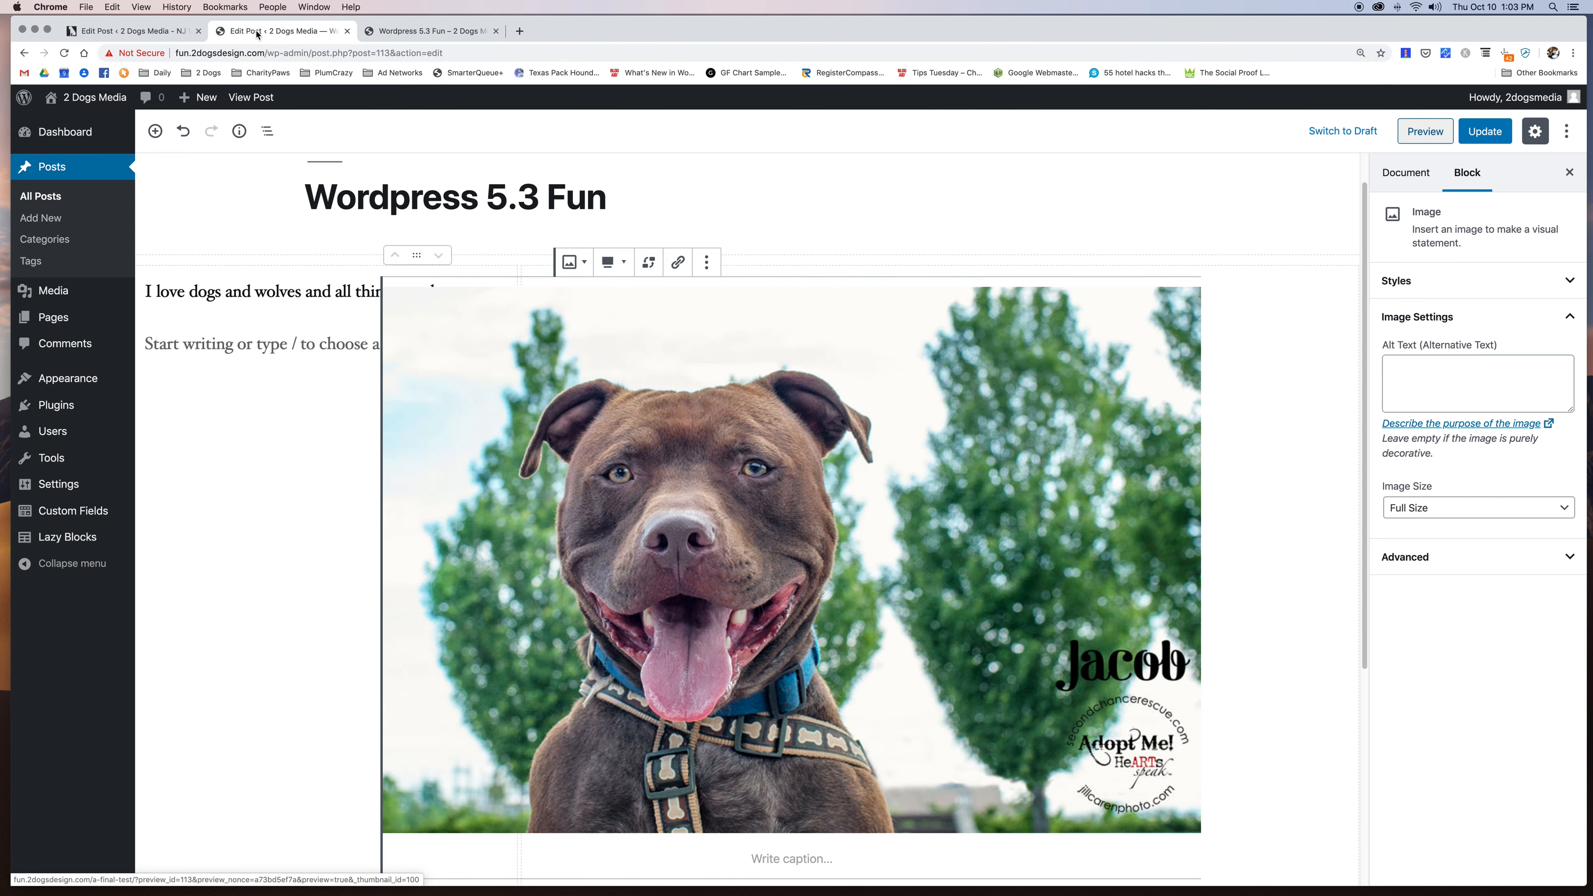
Select the column holding the dog image and reduce its percentage width to 55.
{"action": "left_click", "coordinate": [243, 460]}
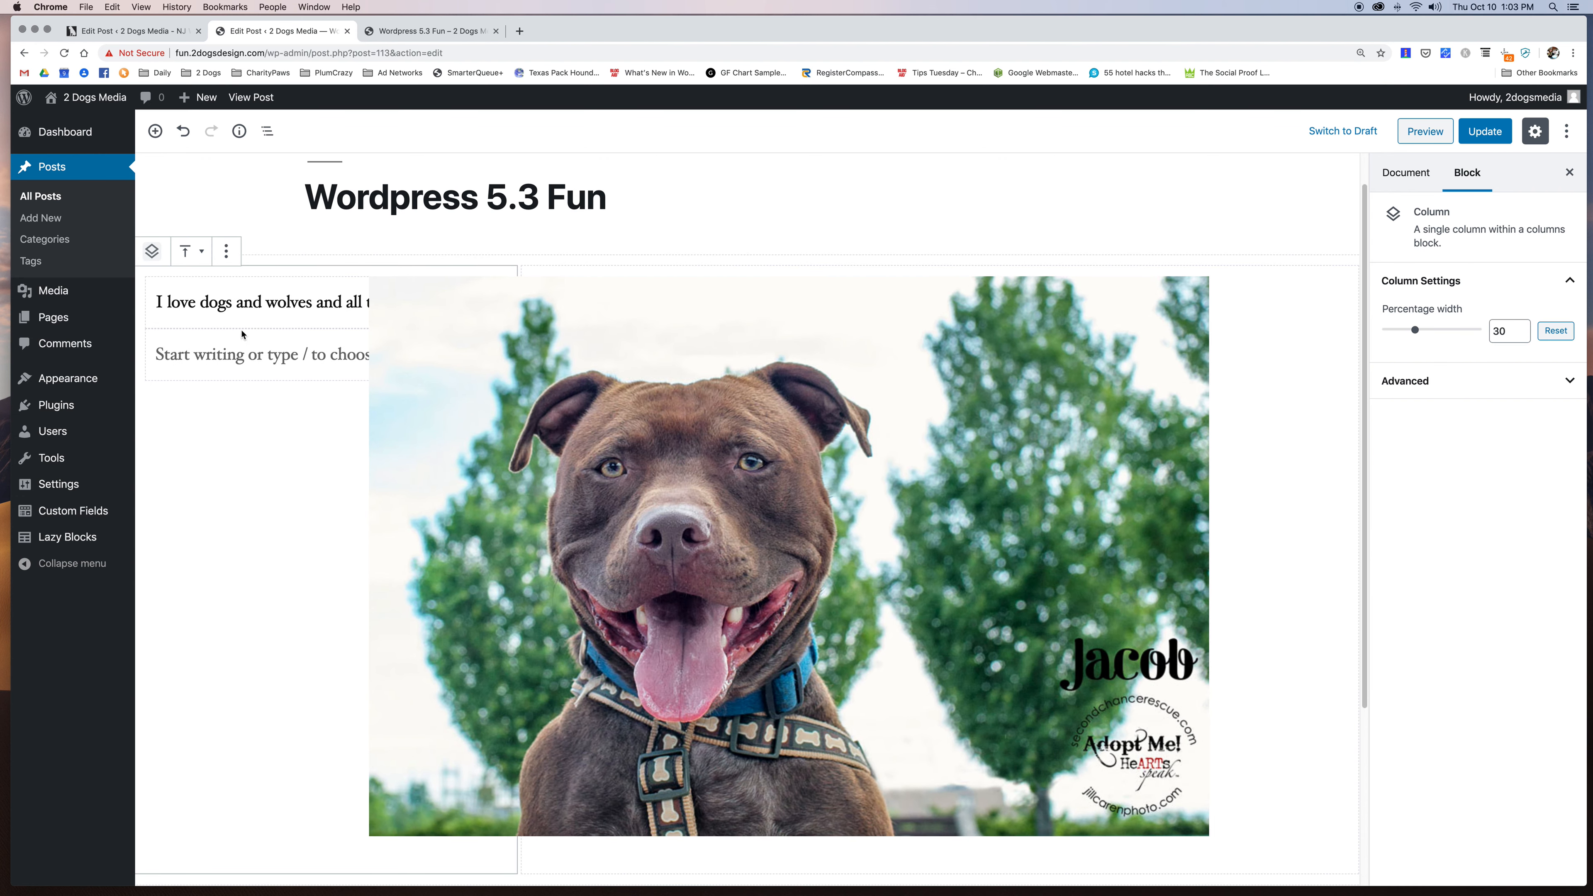
{"action": "left_click", "coordinate": [770, 360]}
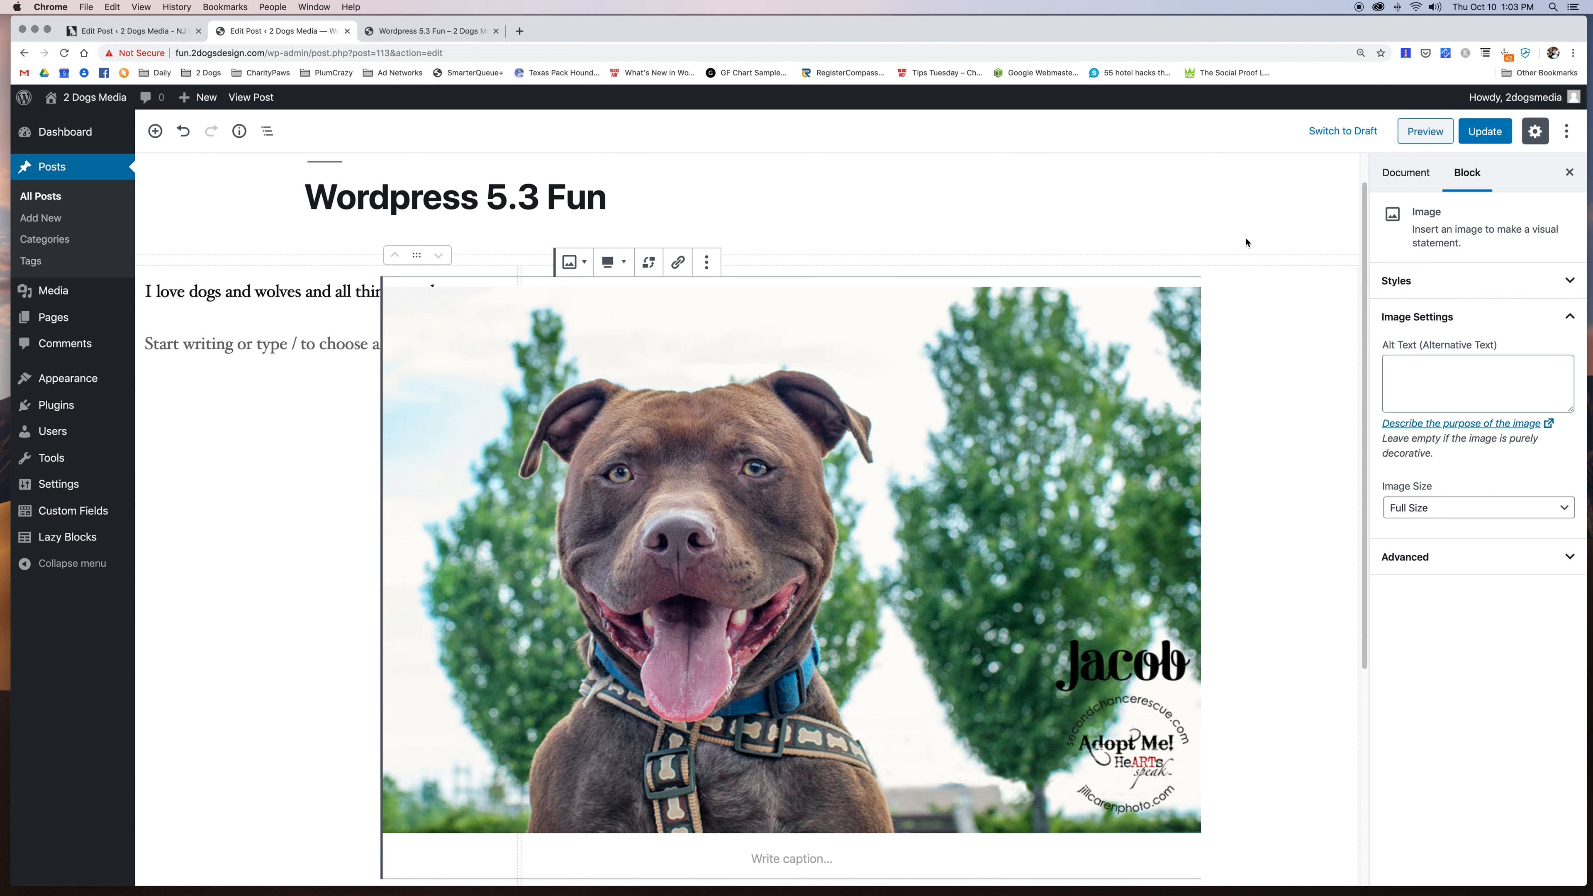
{"action": "left_click", "coordinate": [1276, 414]}
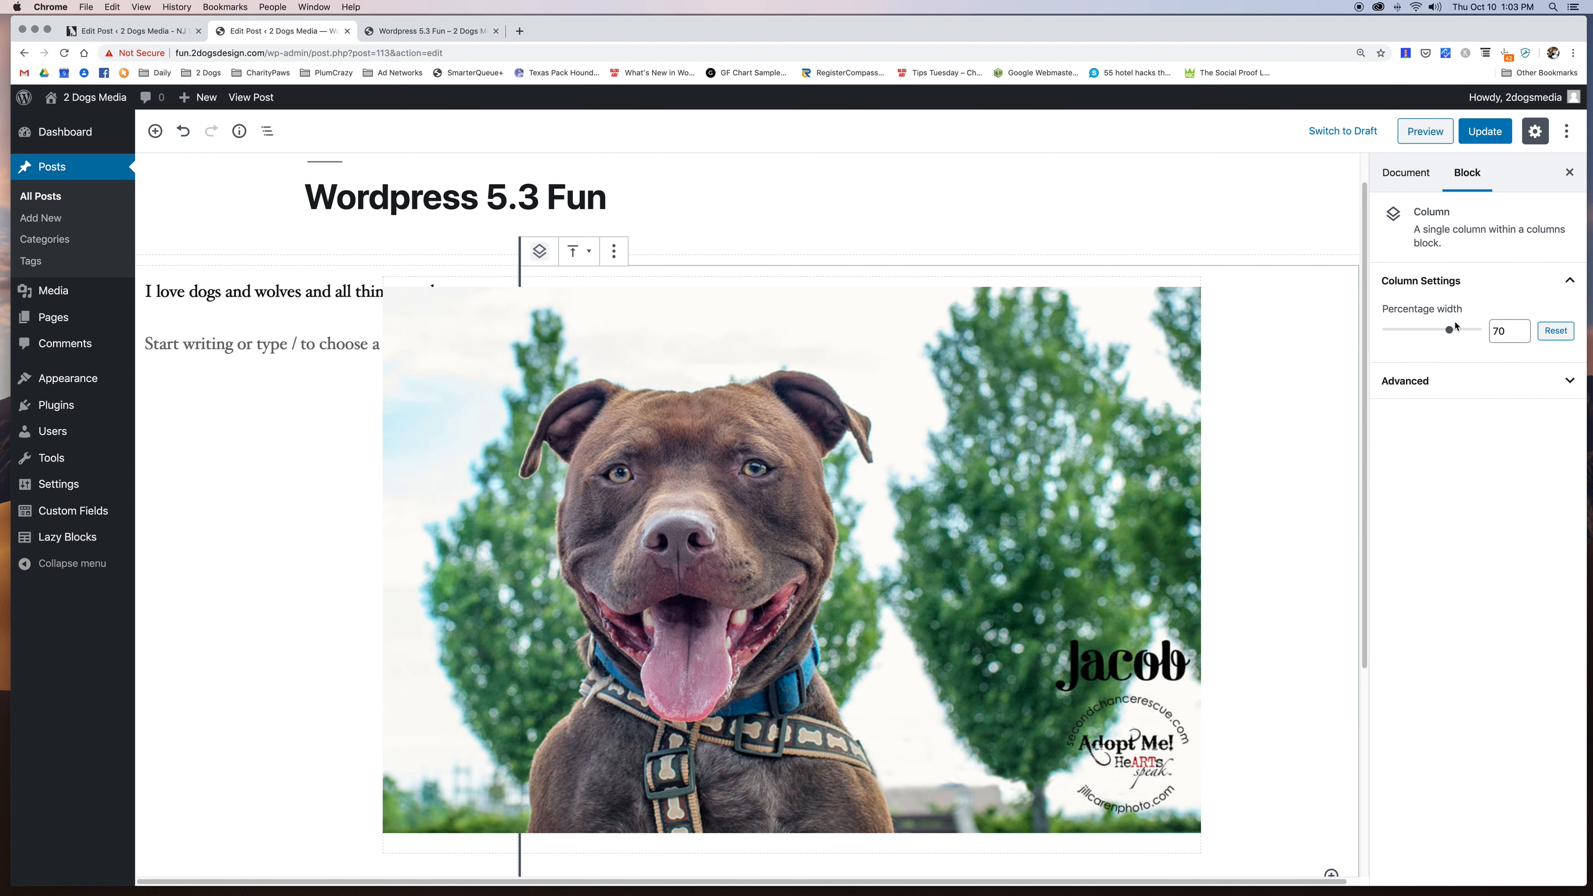
{"action": "left_click_drag", "start_coordinate": [1450, 332], "coordinate": [1441, 334]}
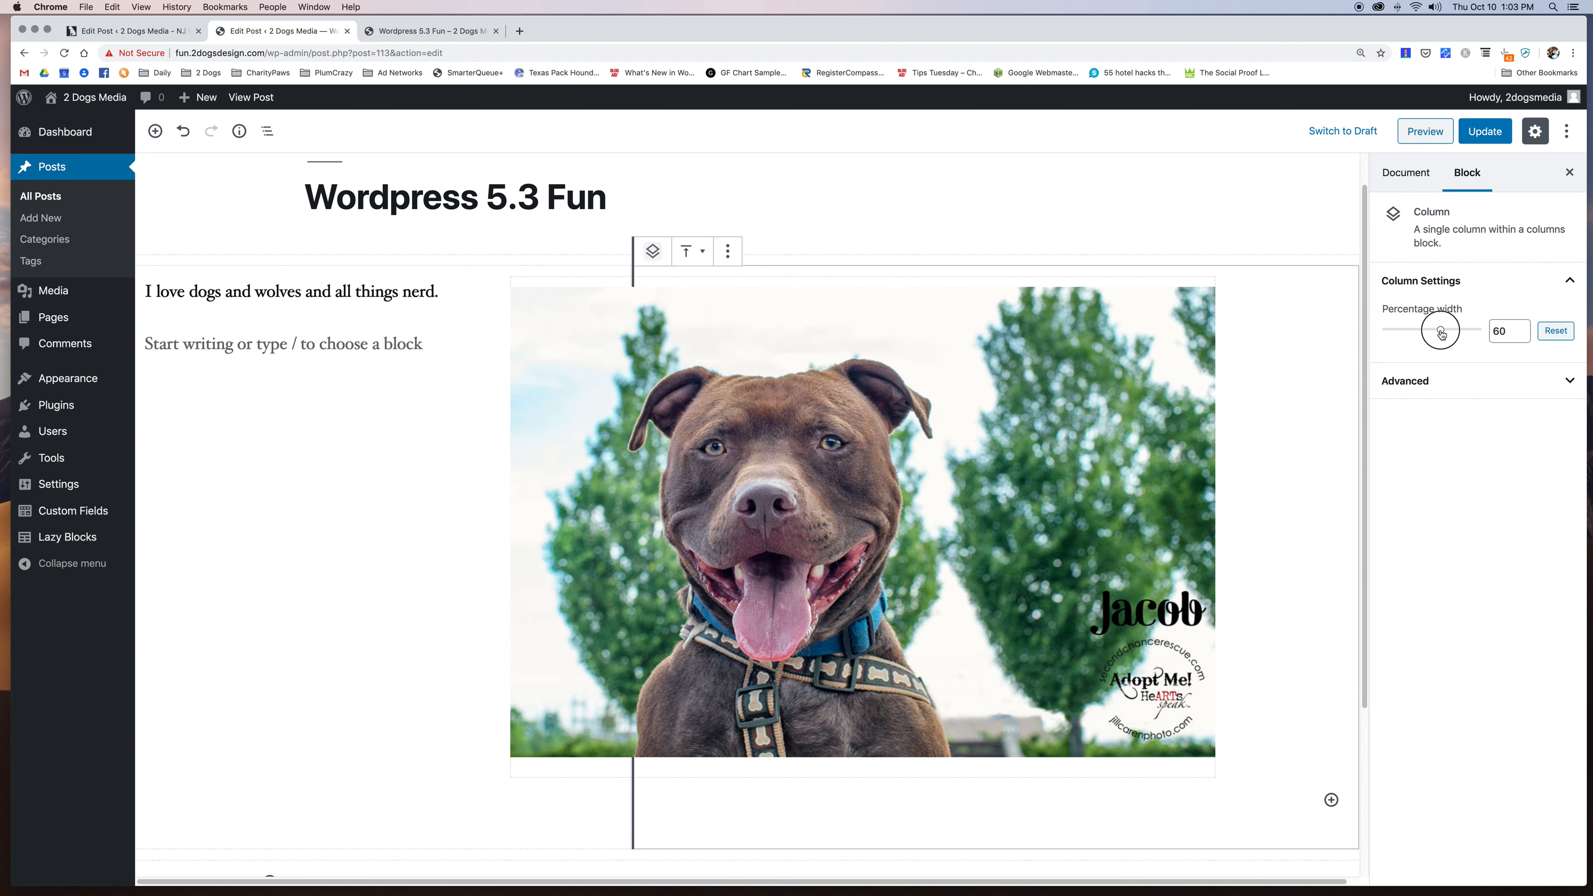
{"action": "left_click_drag", "start_coordinate": [1441, 334], "coordinate": [1436, 333]}
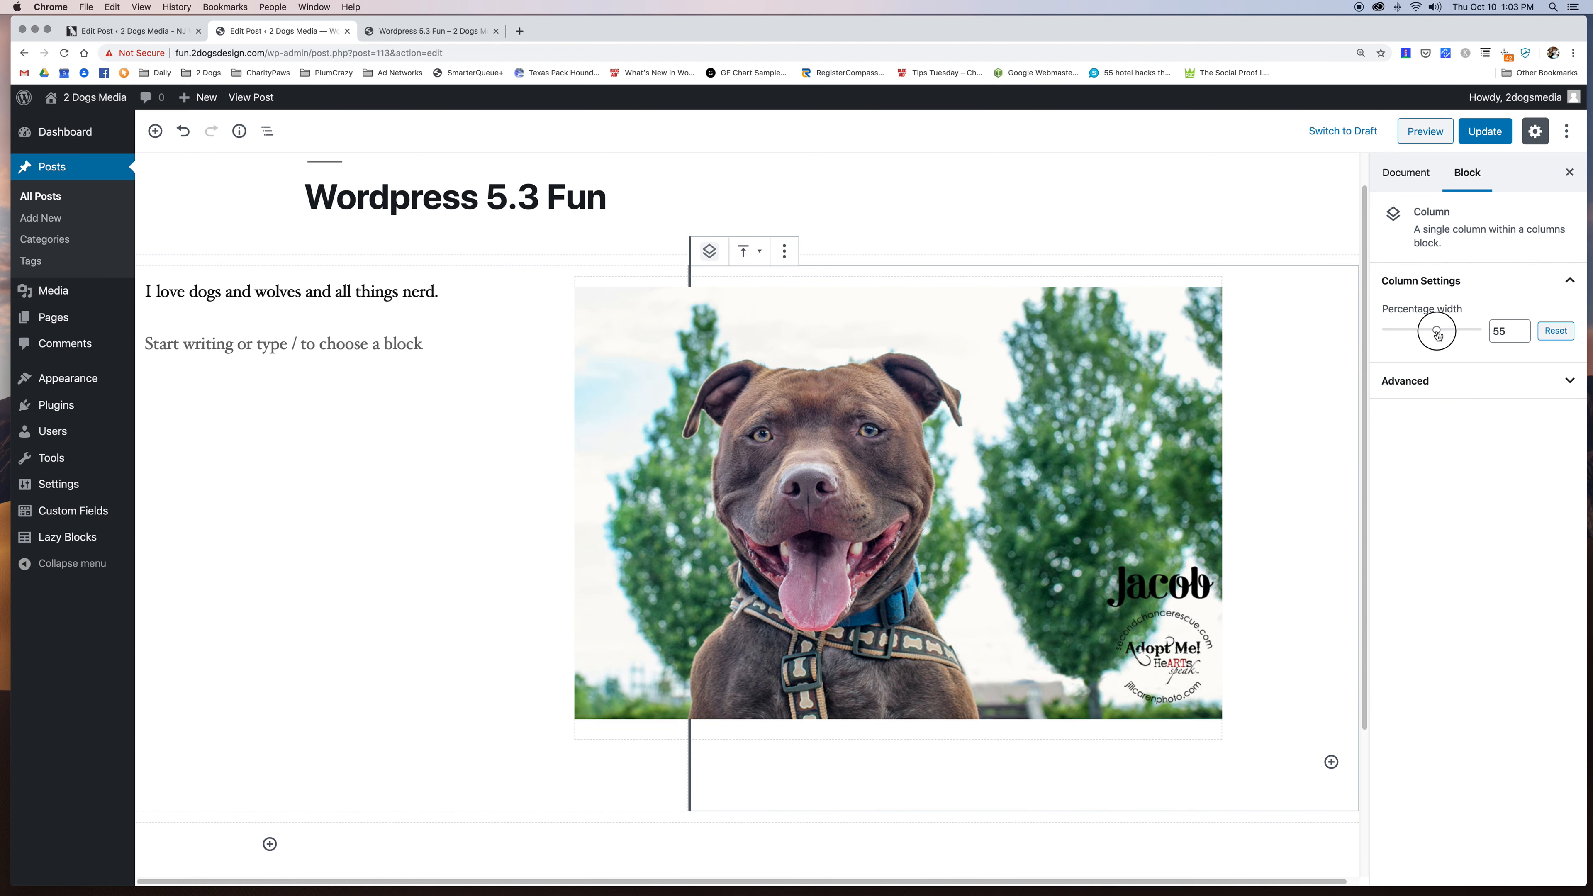
Change the dog image's alignment to Align Right.
{"action": "left_click", "coordinate": [1048, 365]}
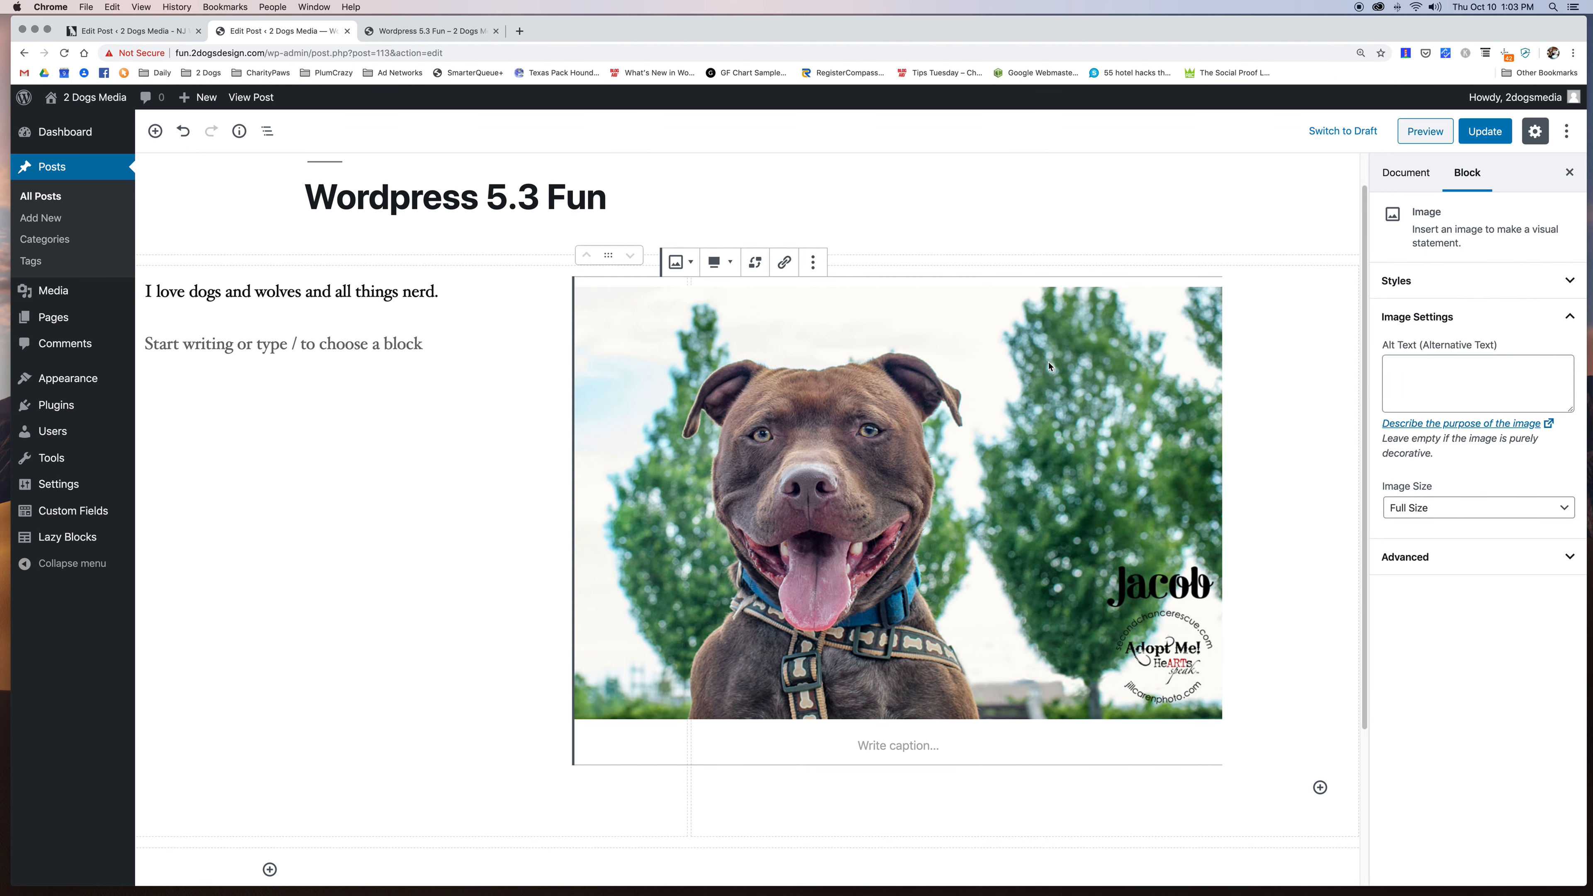
{"action": "left_click", "coordinate": [730, 263]}
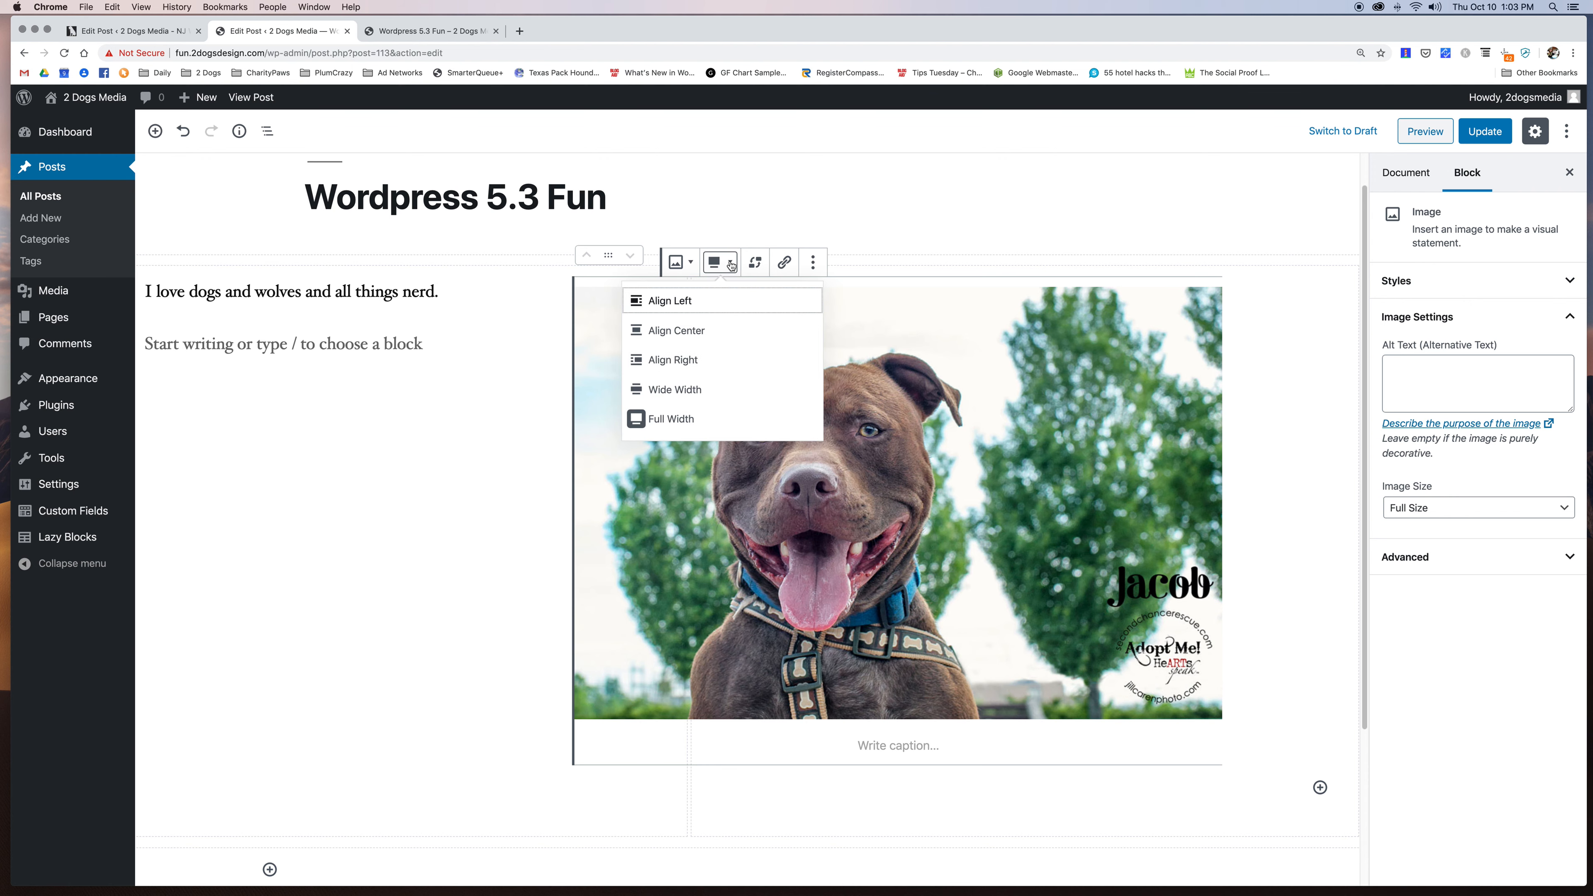
{"action": "left_click", "coordinate": [708, 360]}
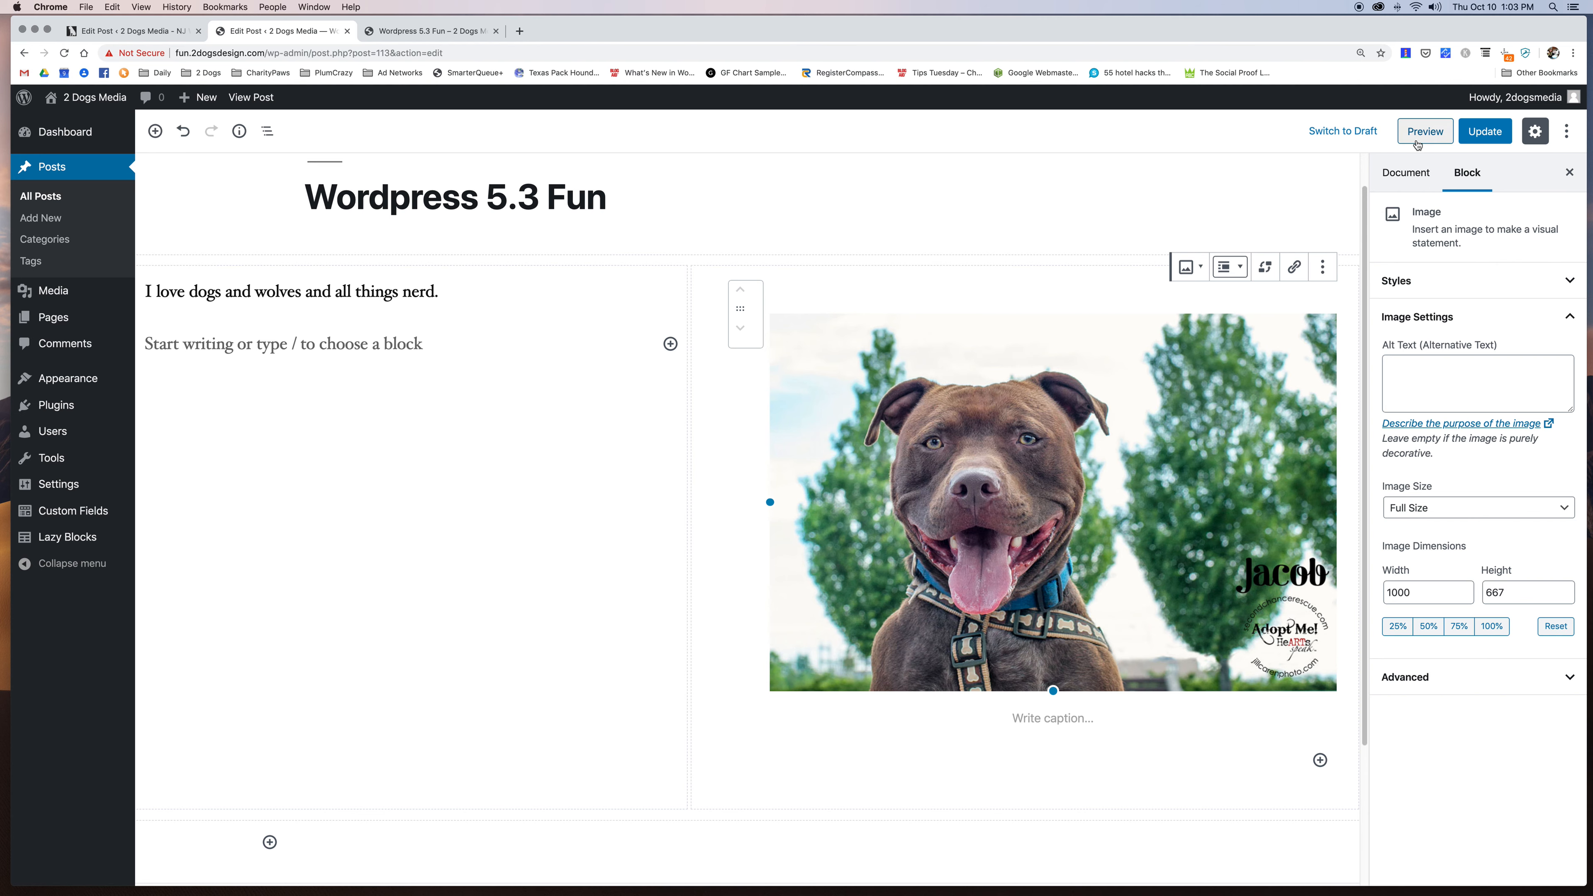
Preview the post with the right-aligned dog image and return to the editor.
{"action": "left_click", "coordinate": [1425, 131]}
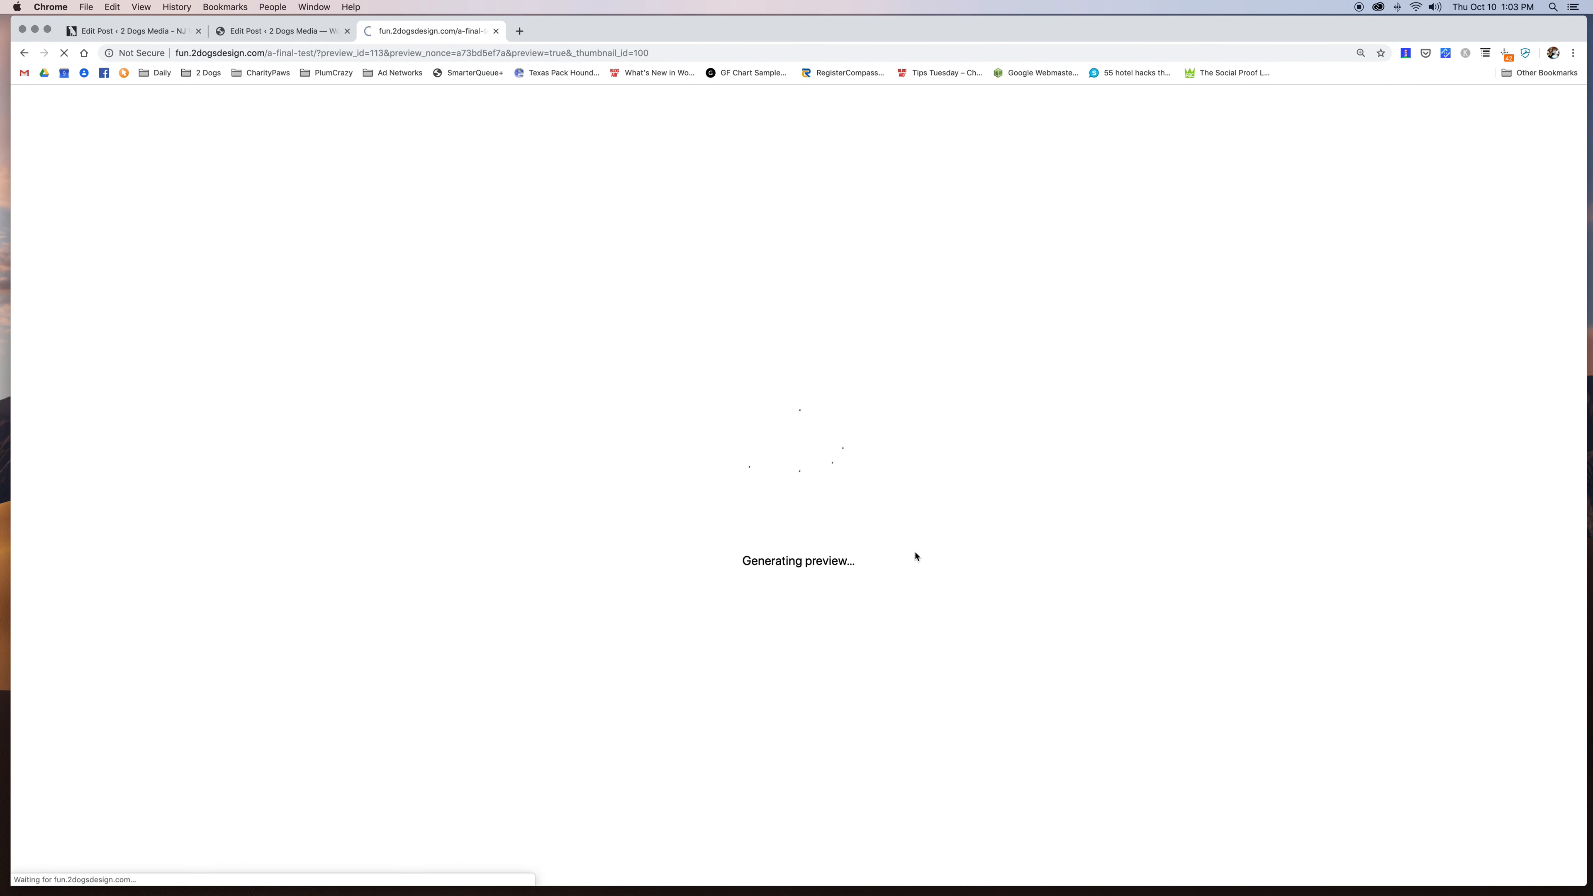
{"action": "scroll", "coordinate": [916, 555], "scroll_direction": "down", "scroll_amount": 10}
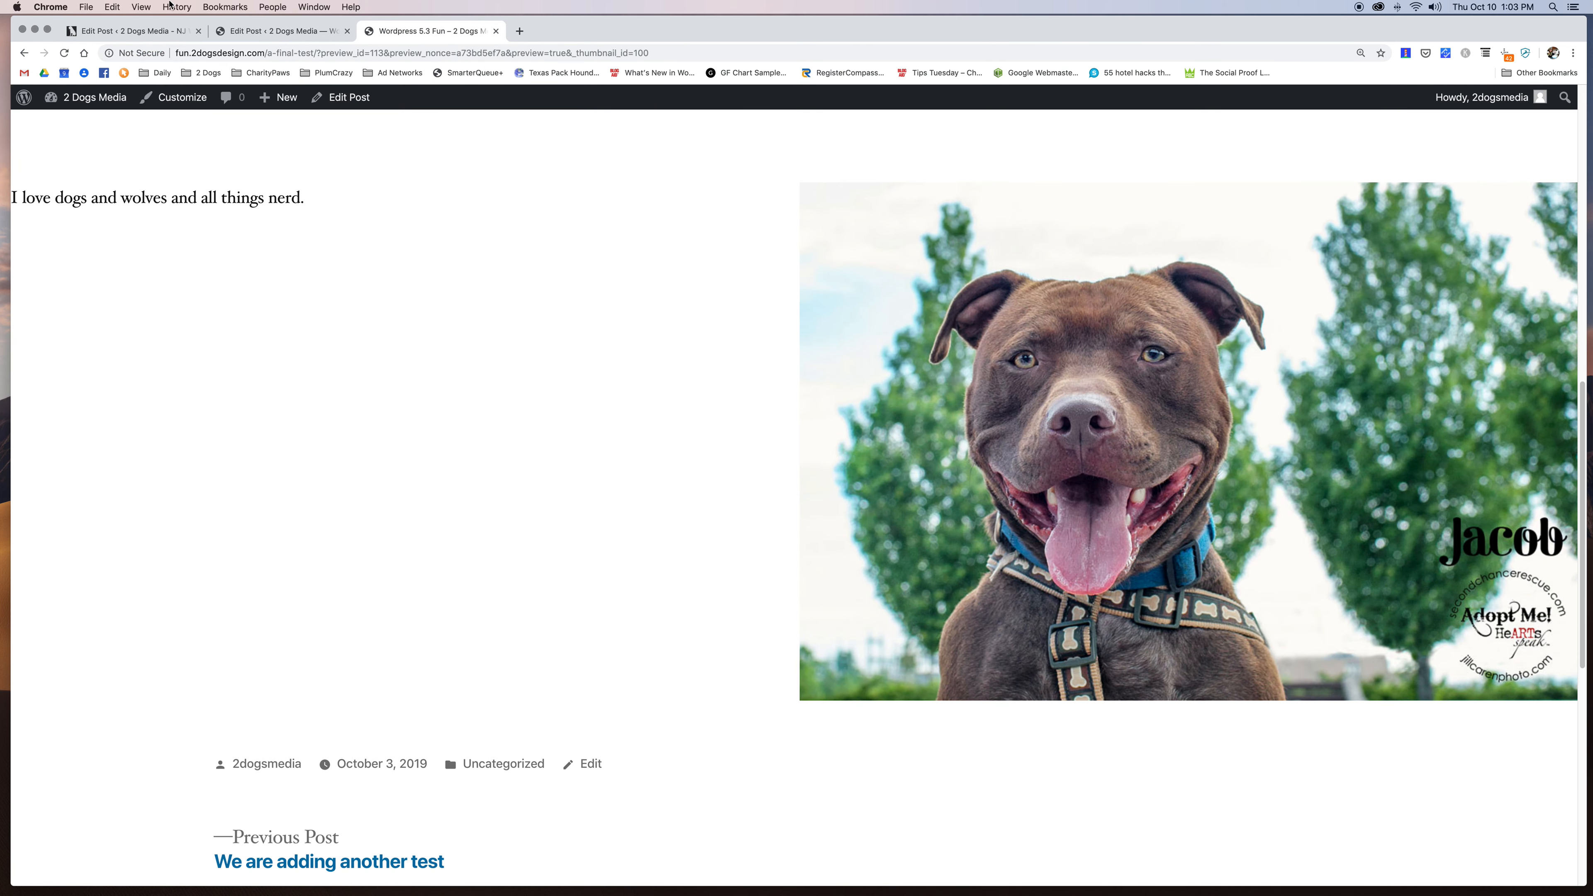
{"action": "left_click", "coordinate": [251, 30]}
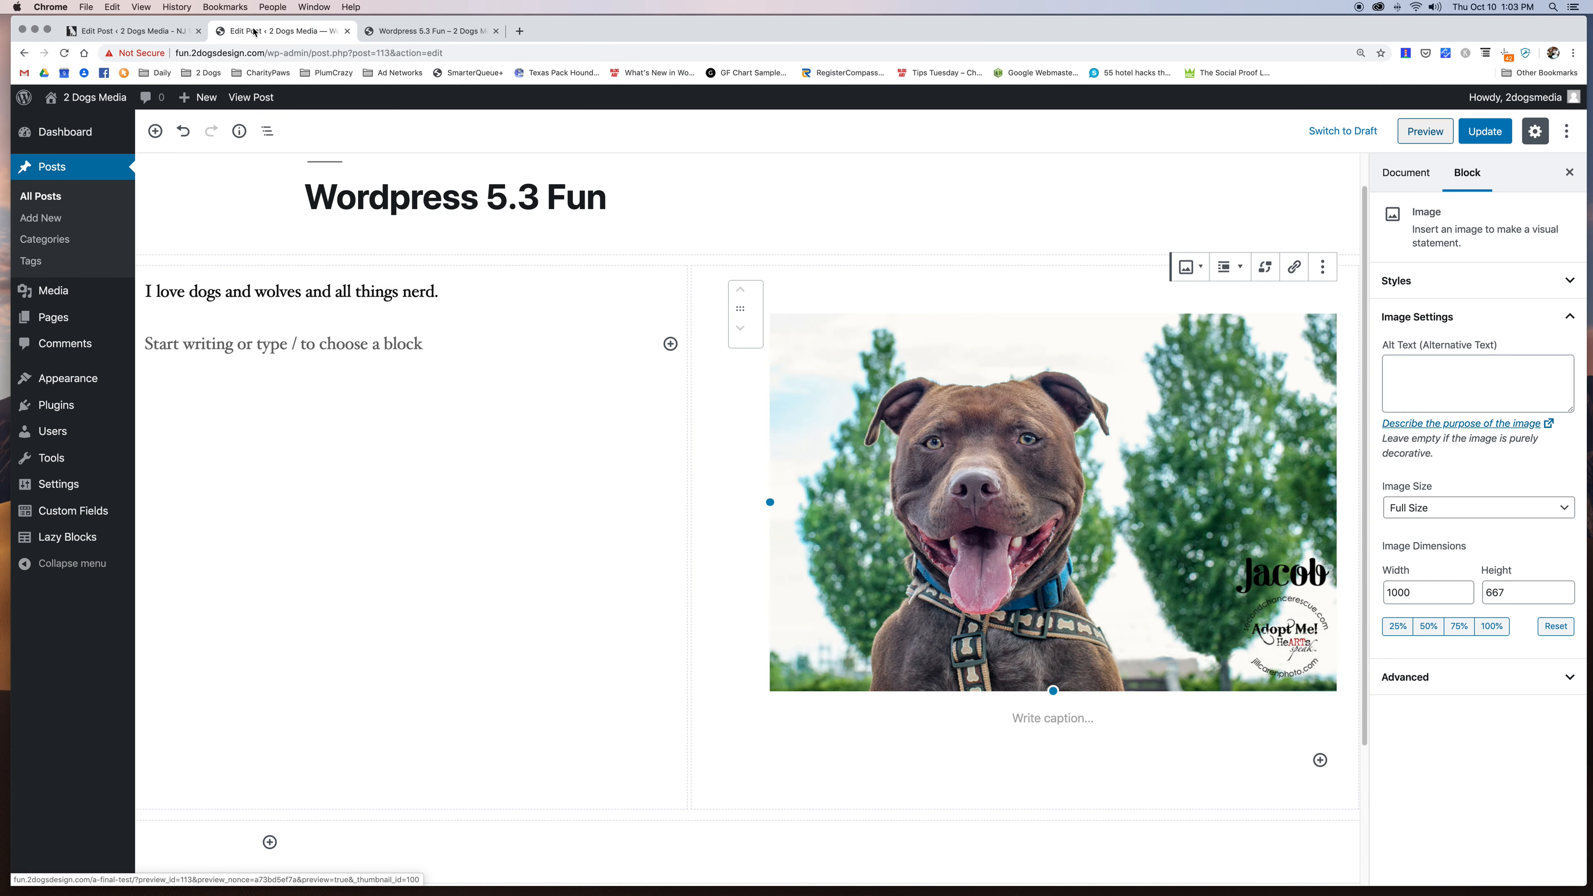
Center the text of the "I love dogs and wolves and all things nerd." paragraph.
{"action": "left_click", "coordinate": [411, 290]}
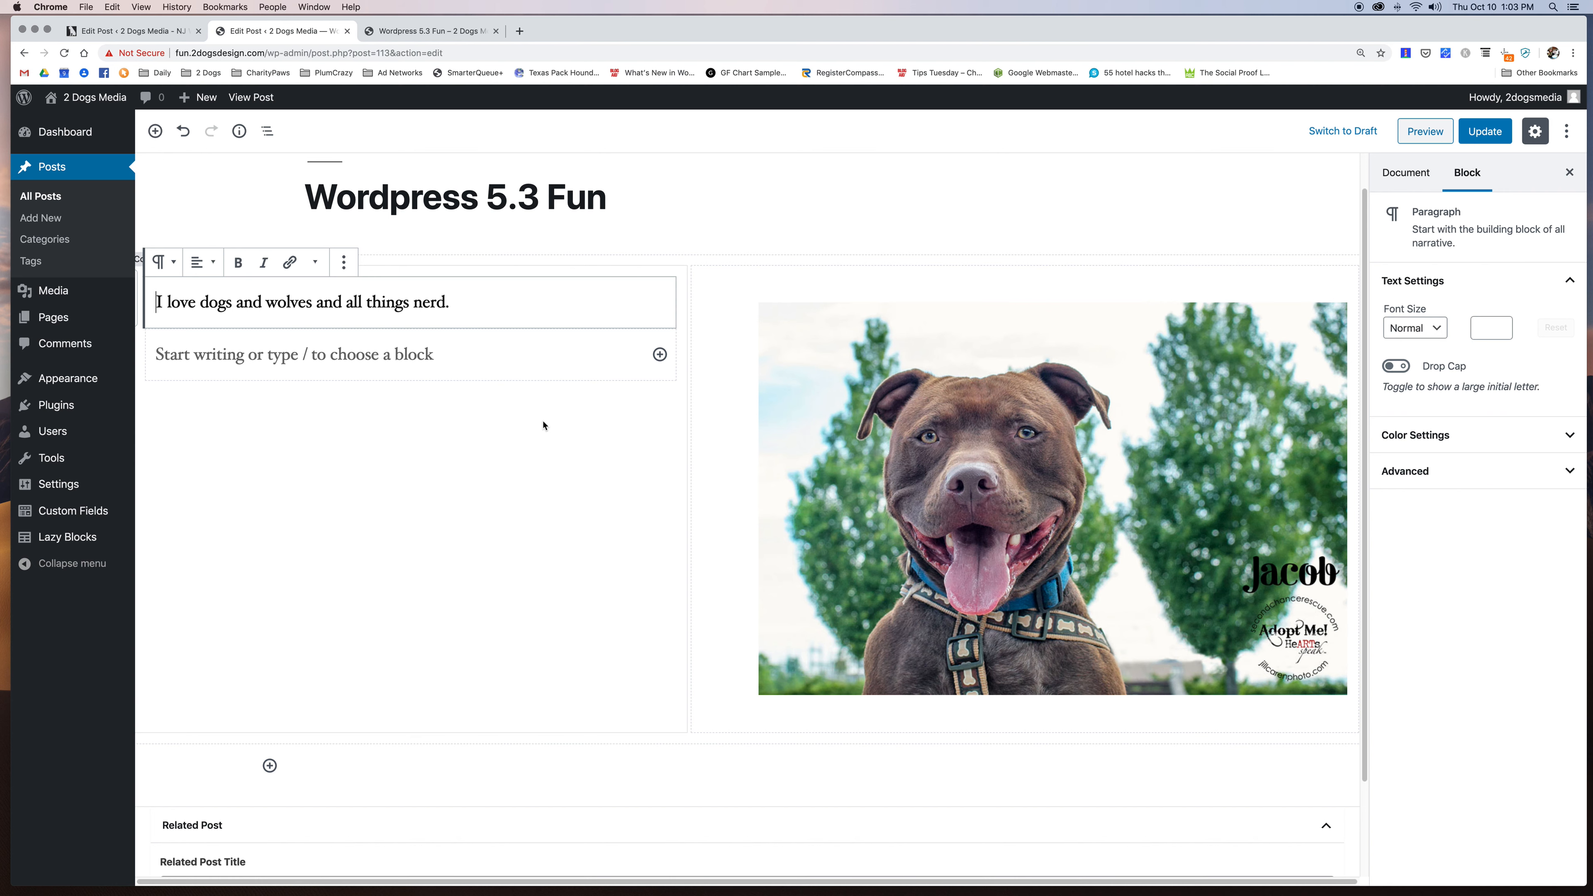
{"action": "left_click", "coordinate": [359, 416]}
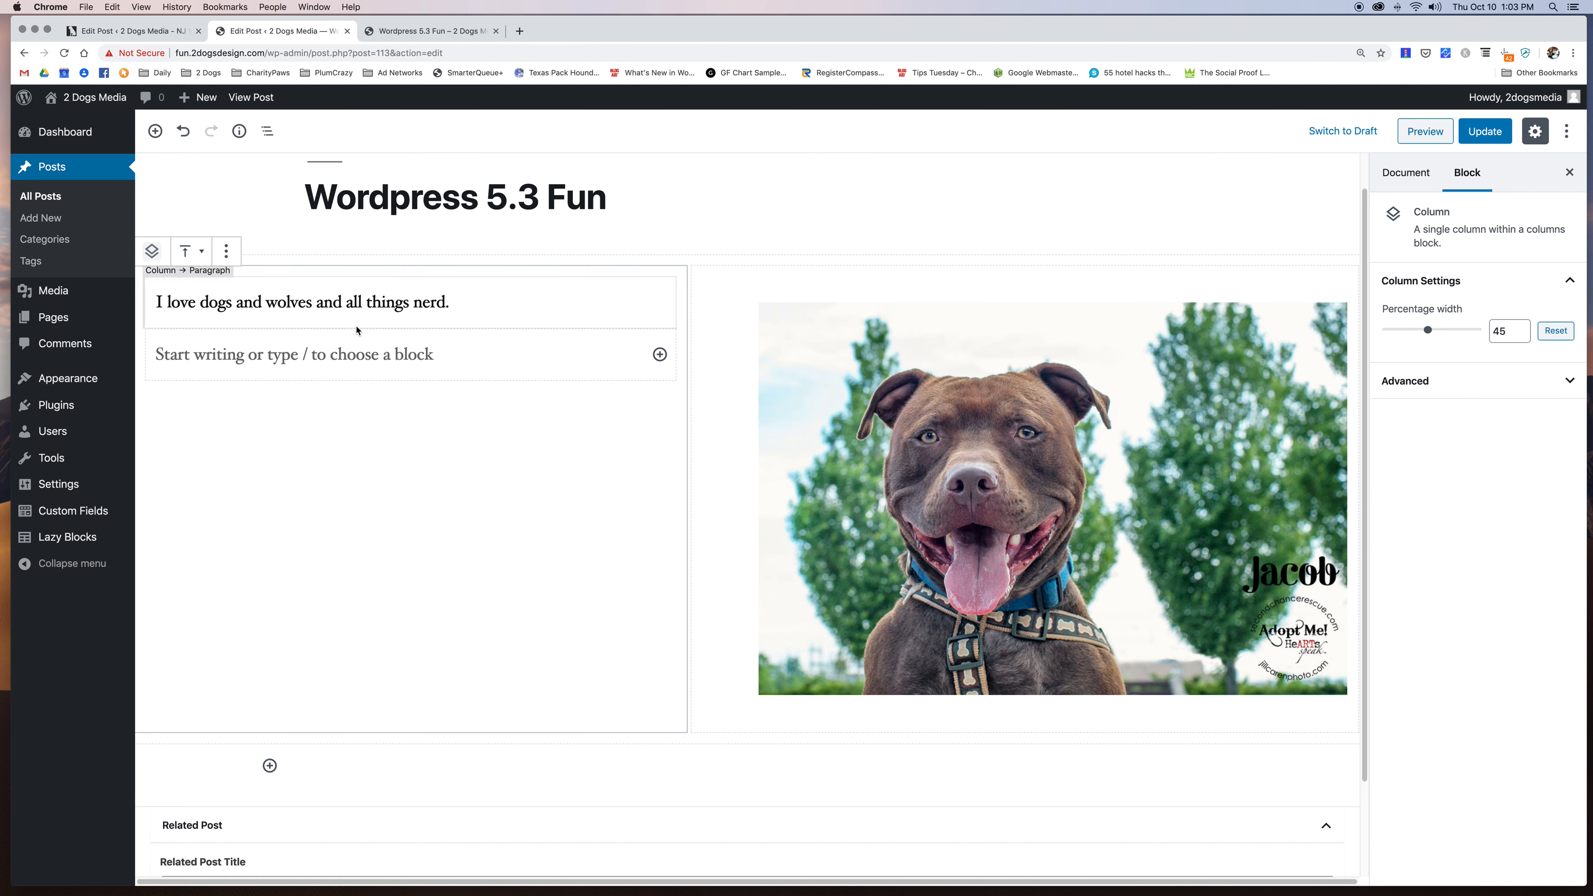
{"action": "left_click", "coordinate": [465, 301]}
{"action": "left_click", "coordinate": [217, 270]}
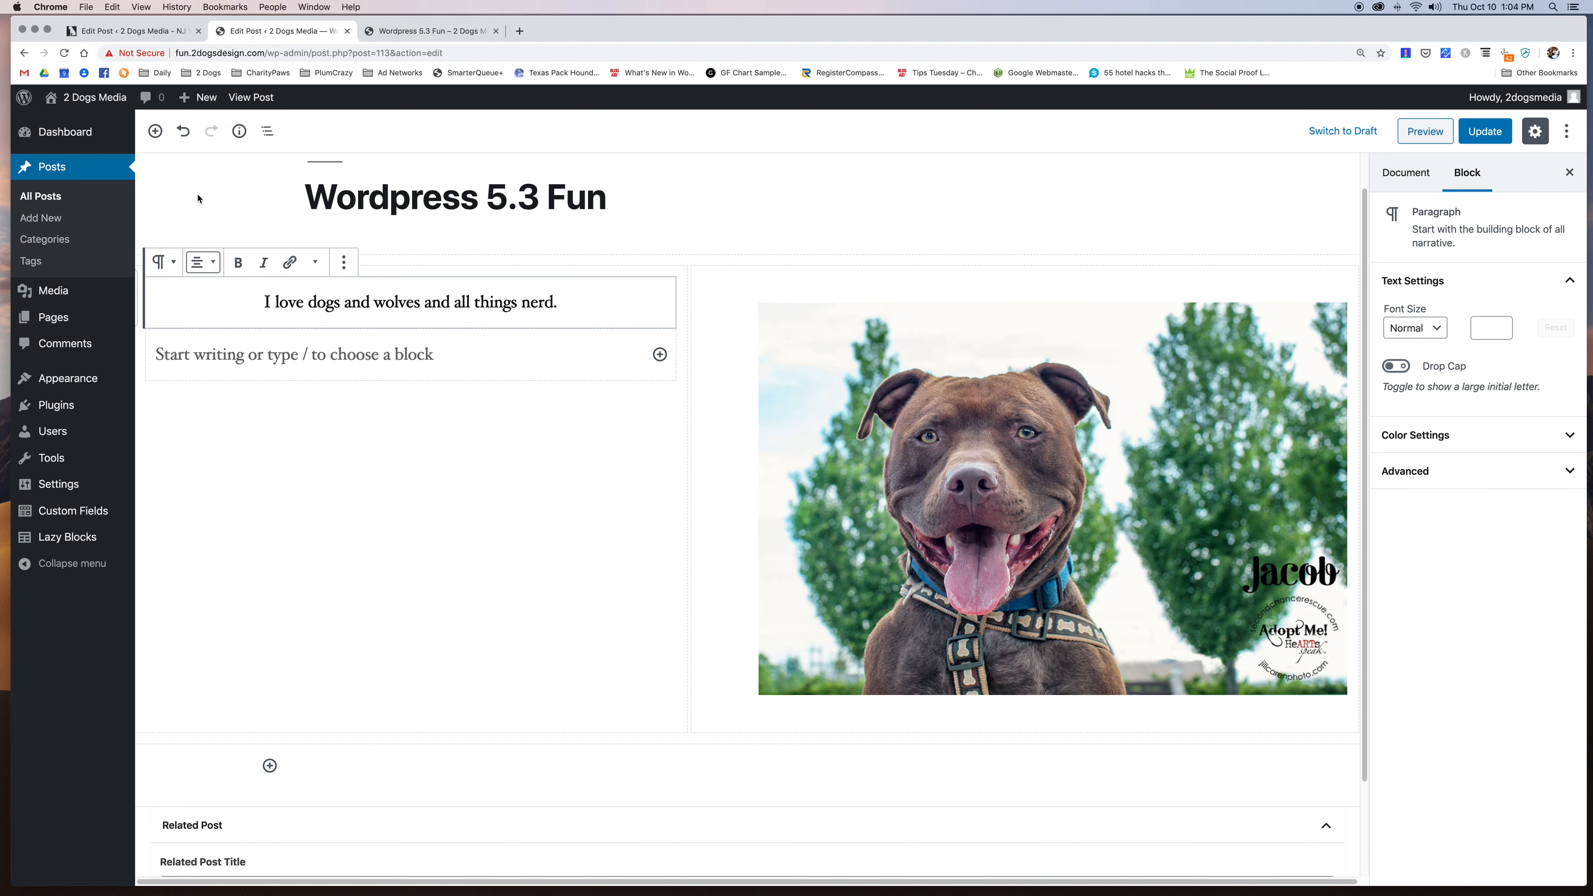
Preview the post with the centered paragraph and return to the editor.
{"action": "left_click", "coordinate": [1424, 131]}
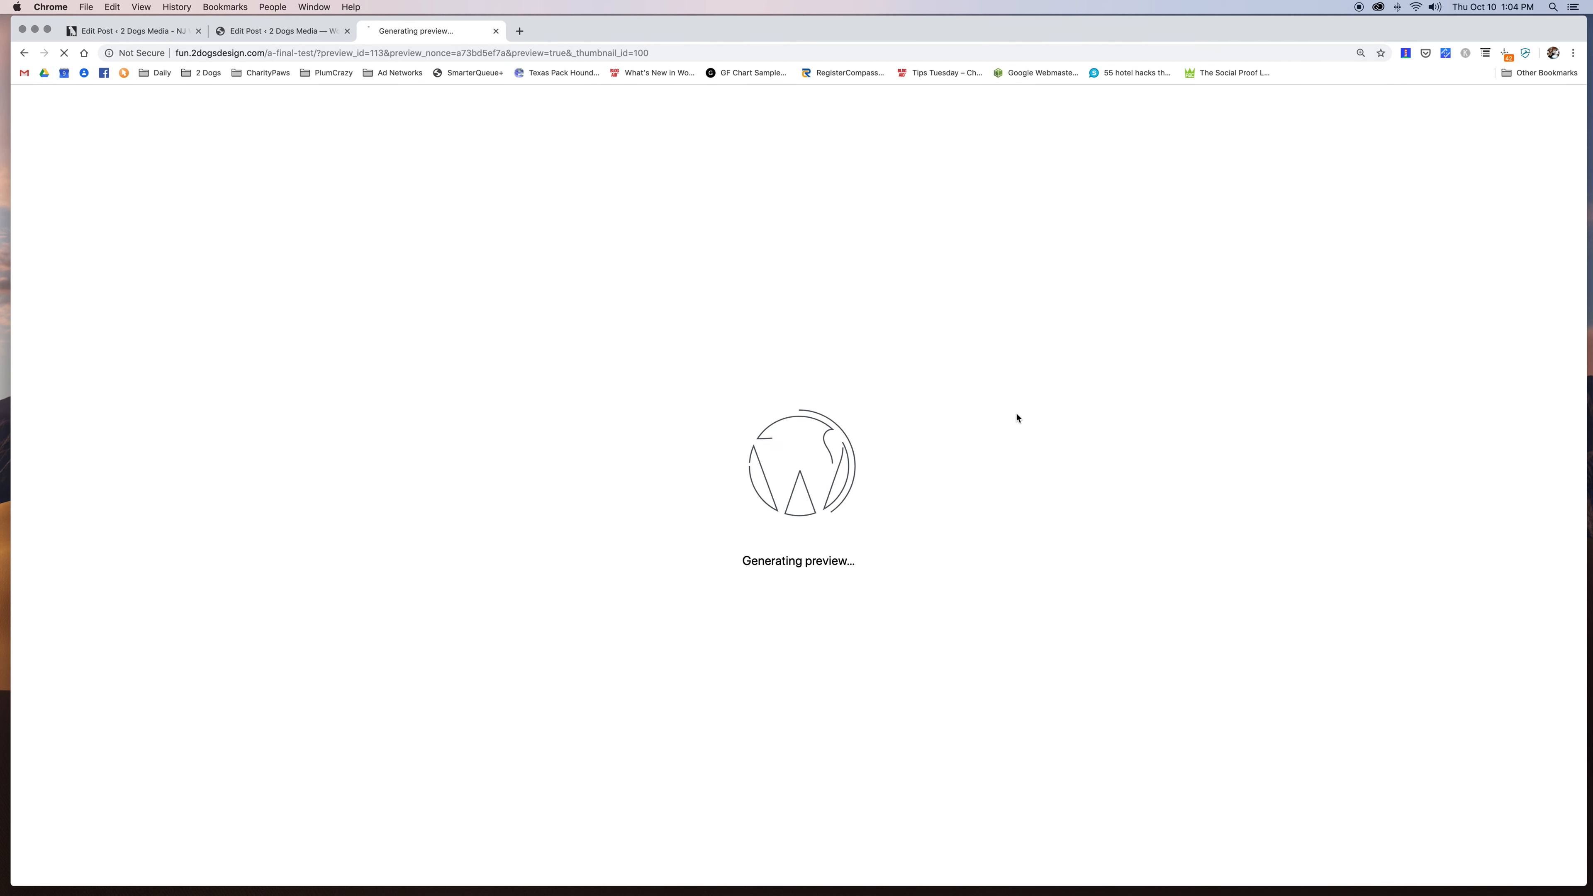
{"action": "scroll", "coordinate": [52, 376], "scroll_direction": "down", "scroll_amount": 10}
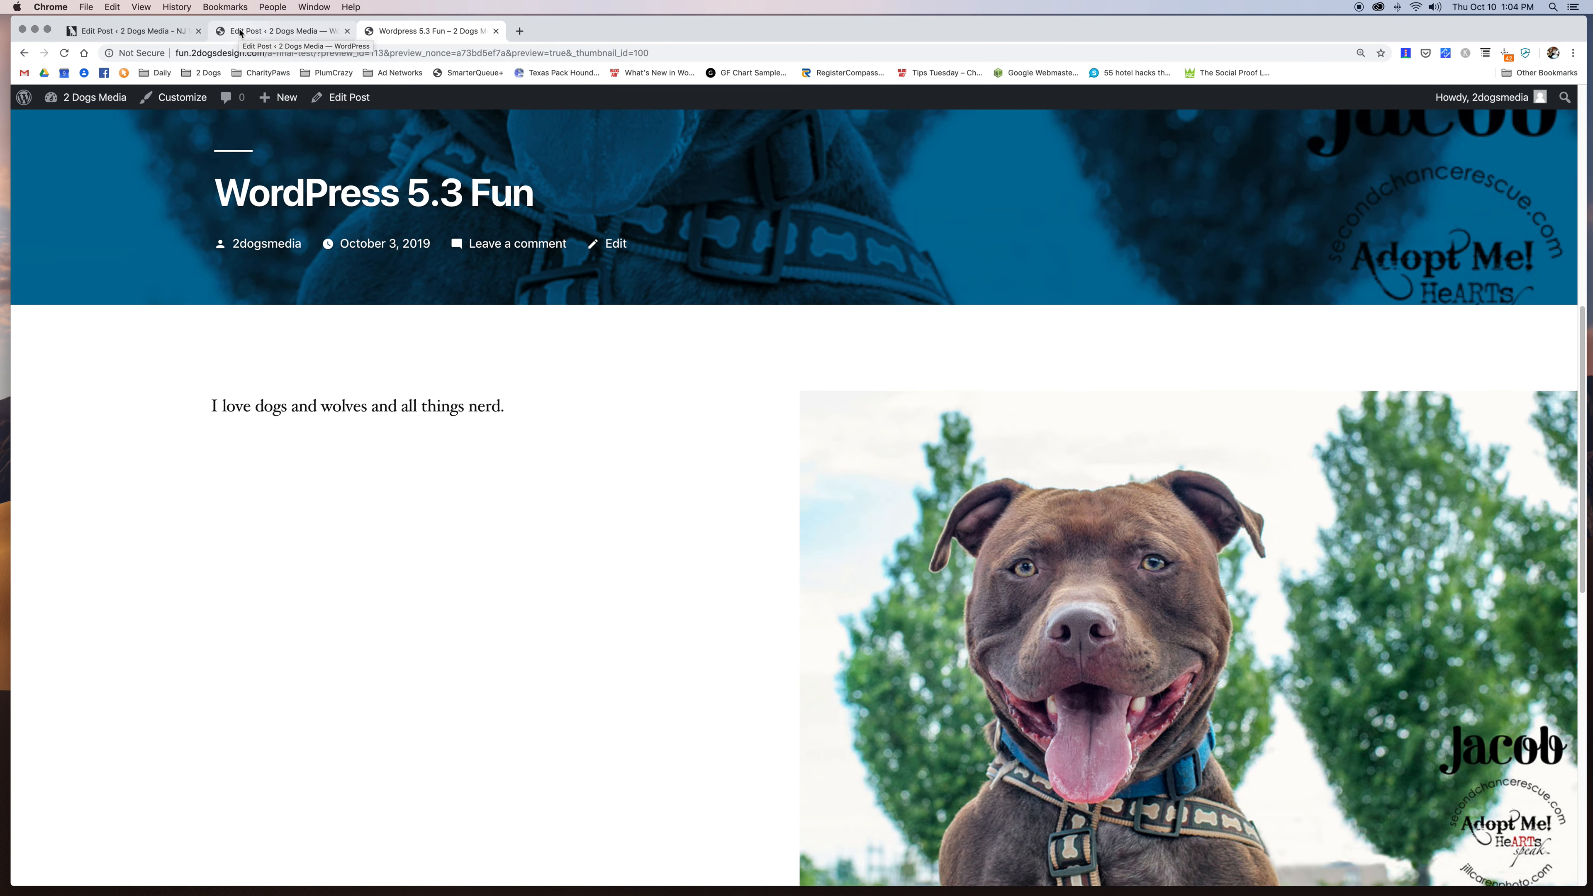
{"action": "left_click", "coordinate": [240, 33]}
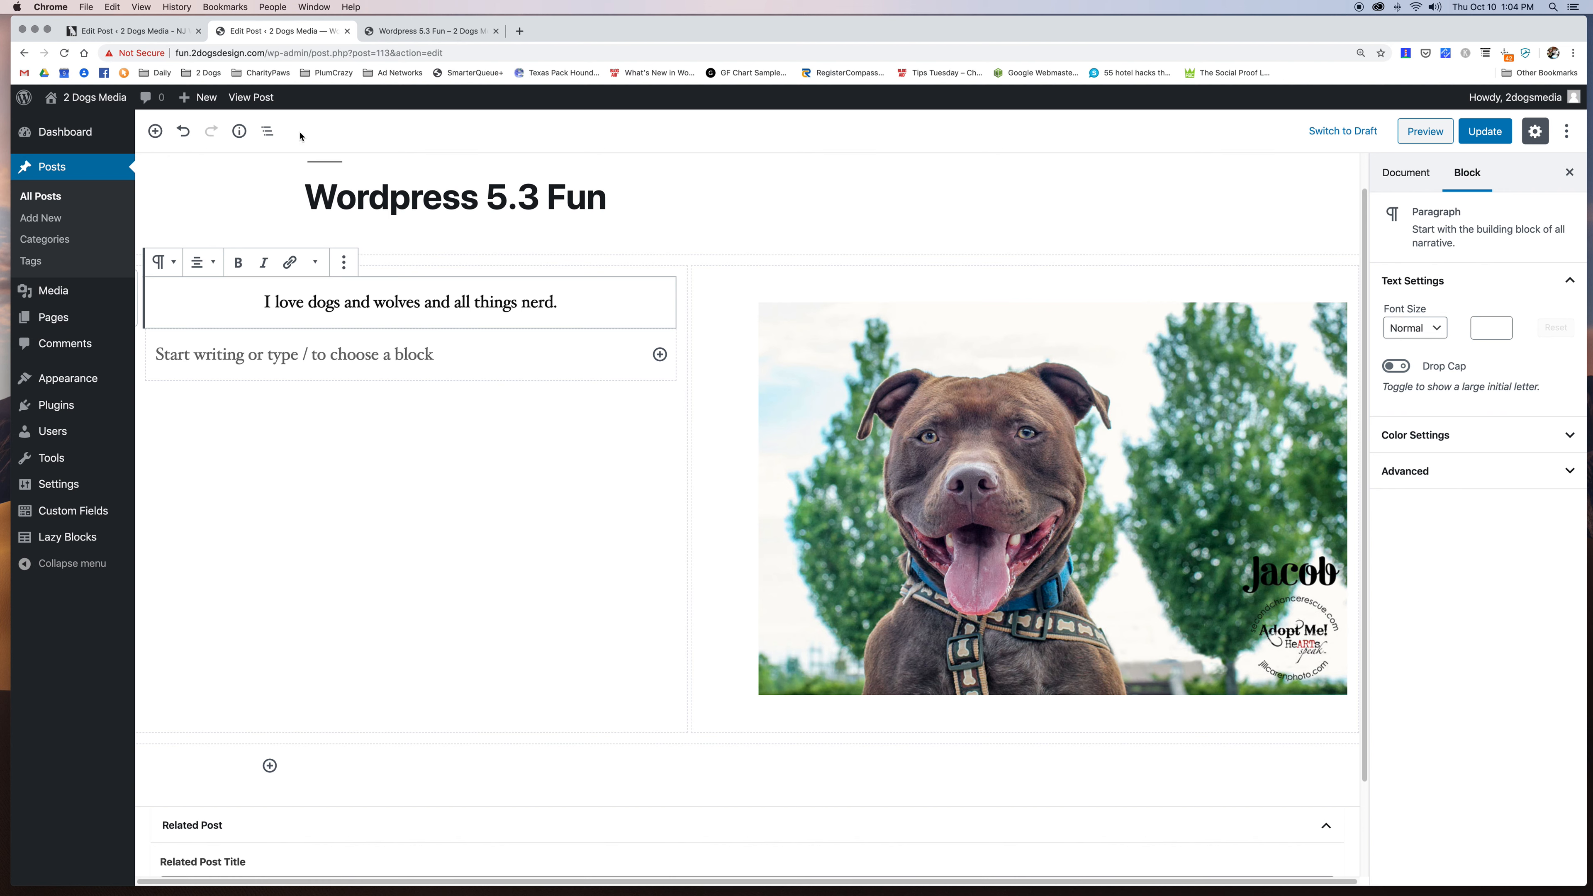
Select the whole Columns block, recheck the text's position in the preview, and set the block to Vertically Align Middle.
{"action": "left_click", "coordinate": [264, 133]}
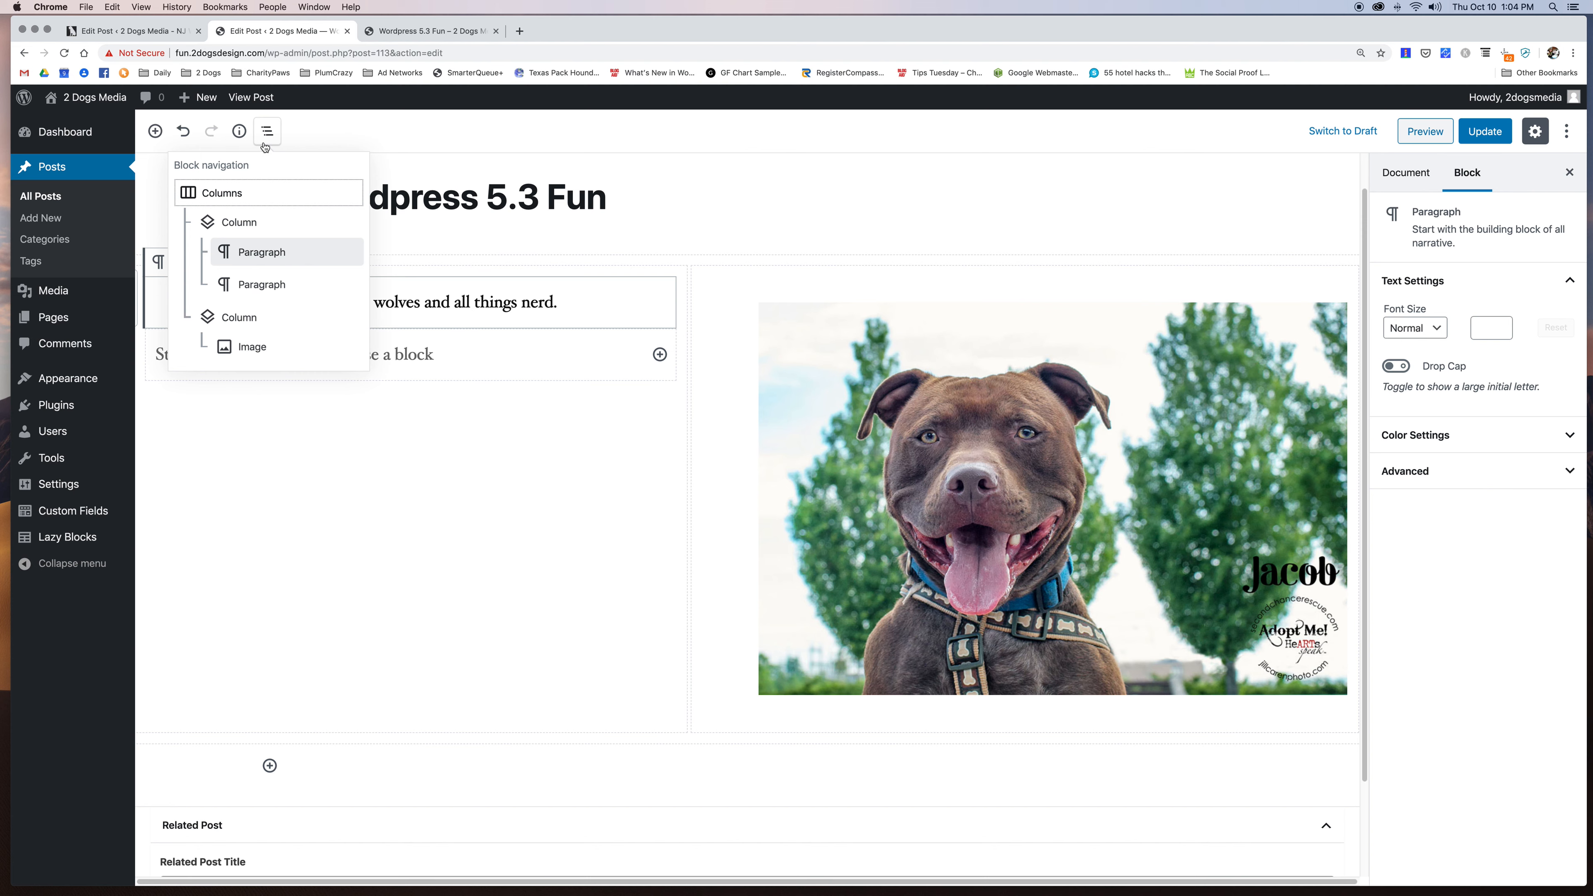
{"action": "left_click", "coordinate": [241, 194]}
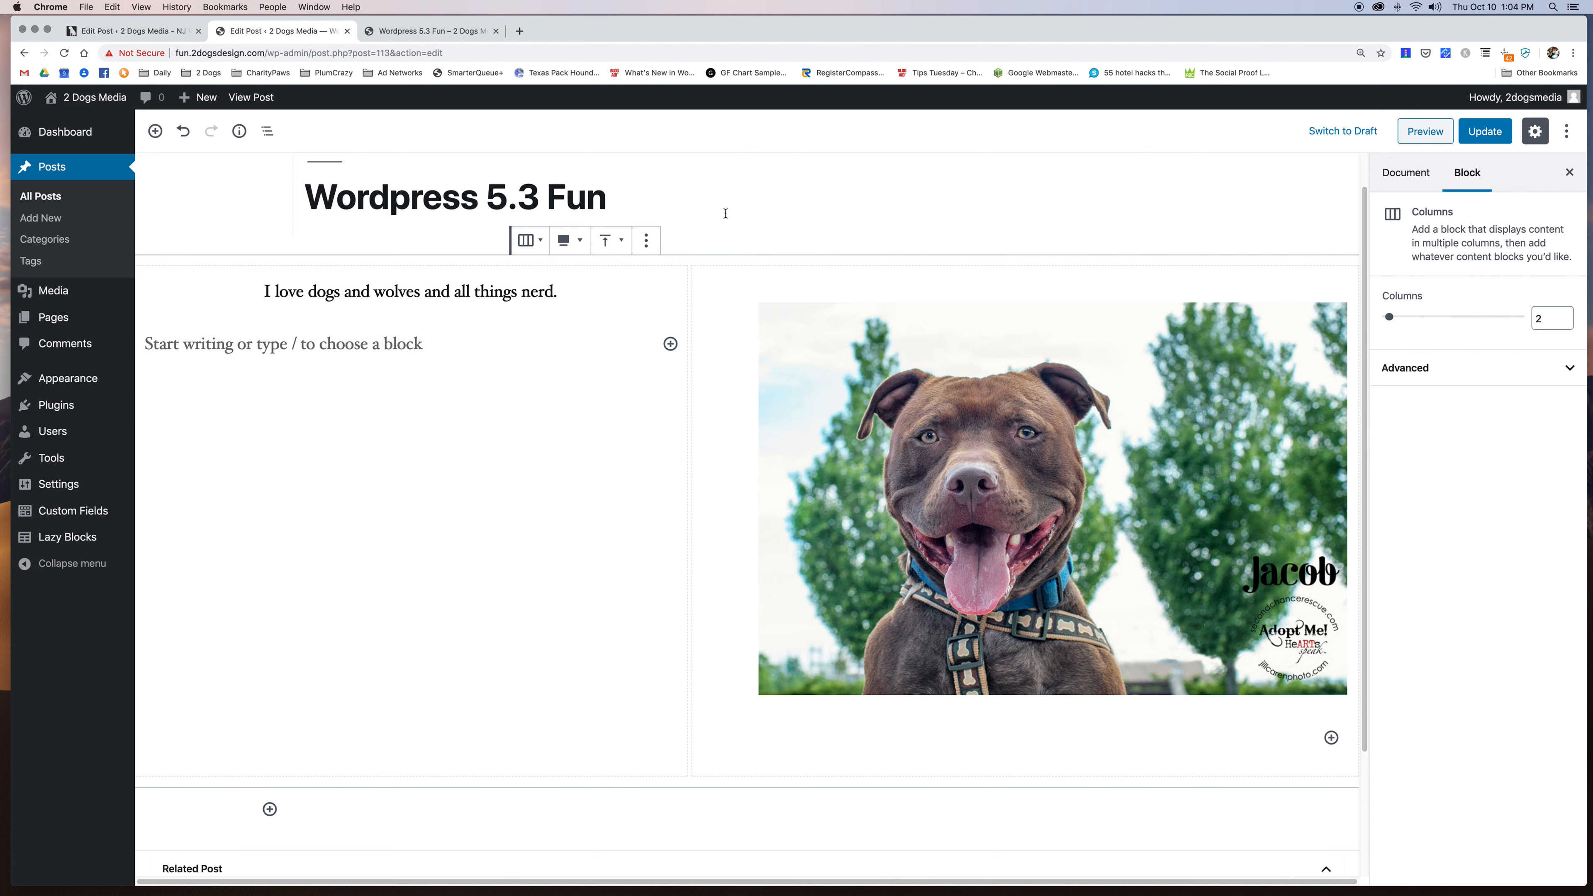
{"action": "left_click", "coordinate": [433, 30]}
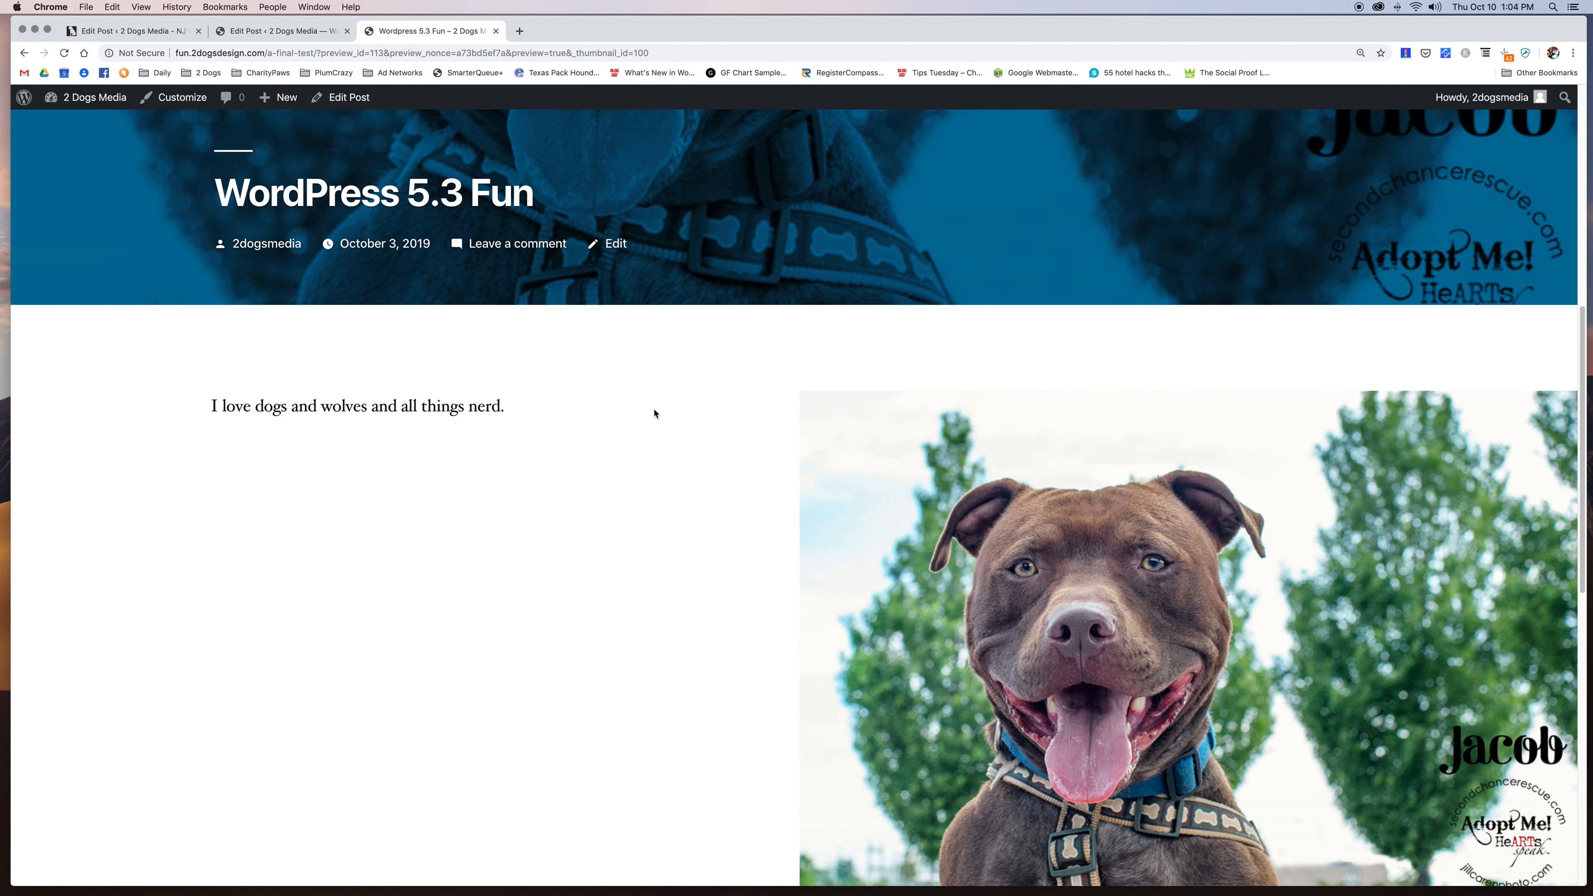
{"action": "left_click_drag", "start_coordinate": [212, 406], "coordinate": [500, 406]}
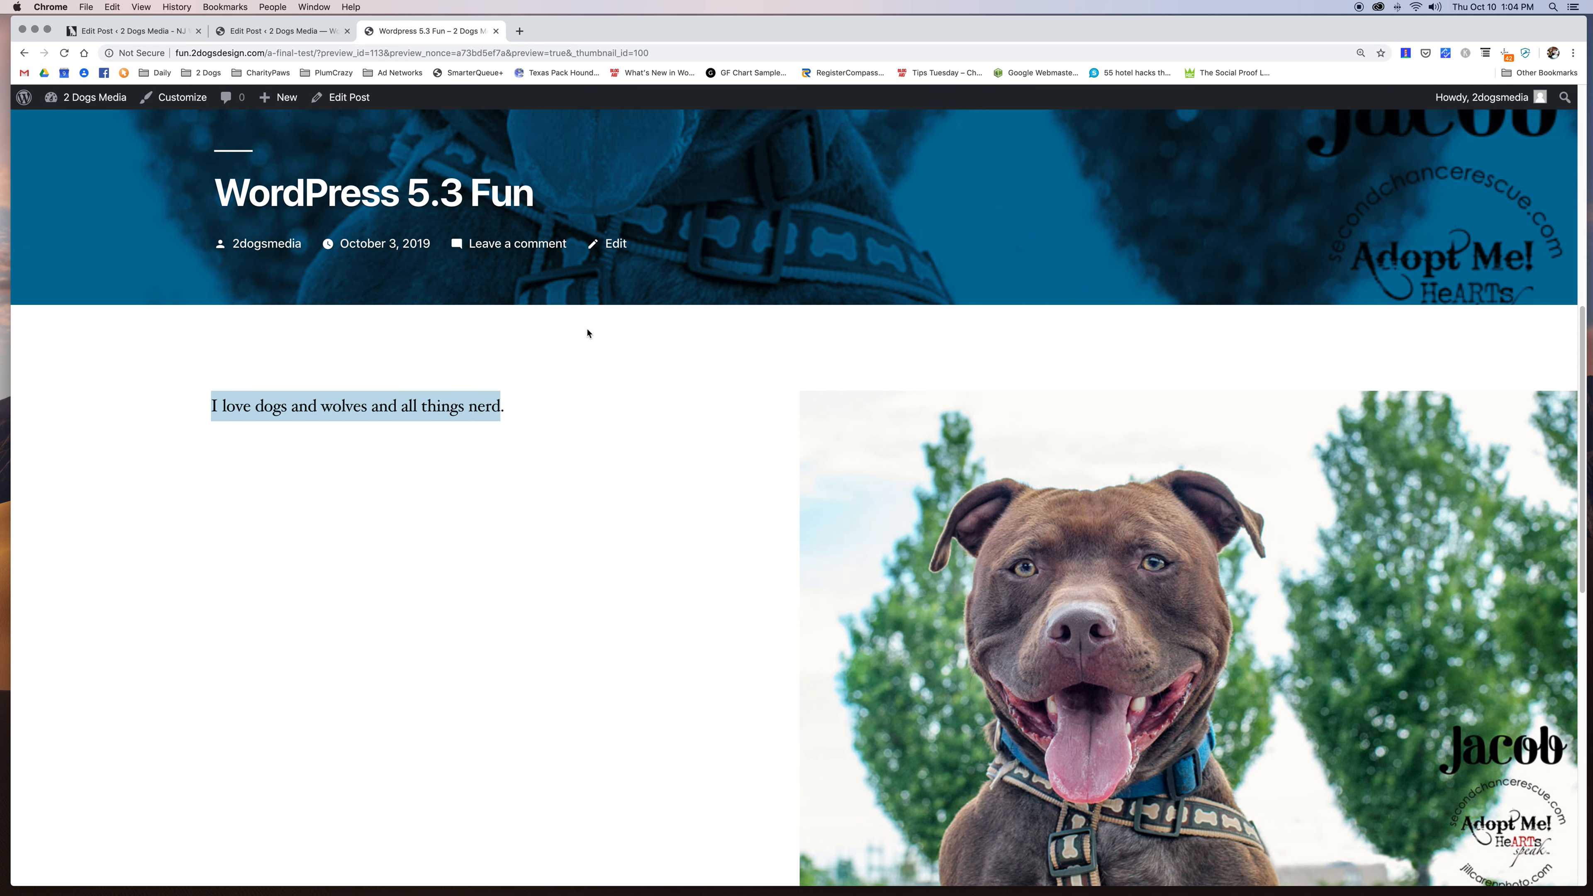
{"action": "left_click", "coordinate": [254, 28]}
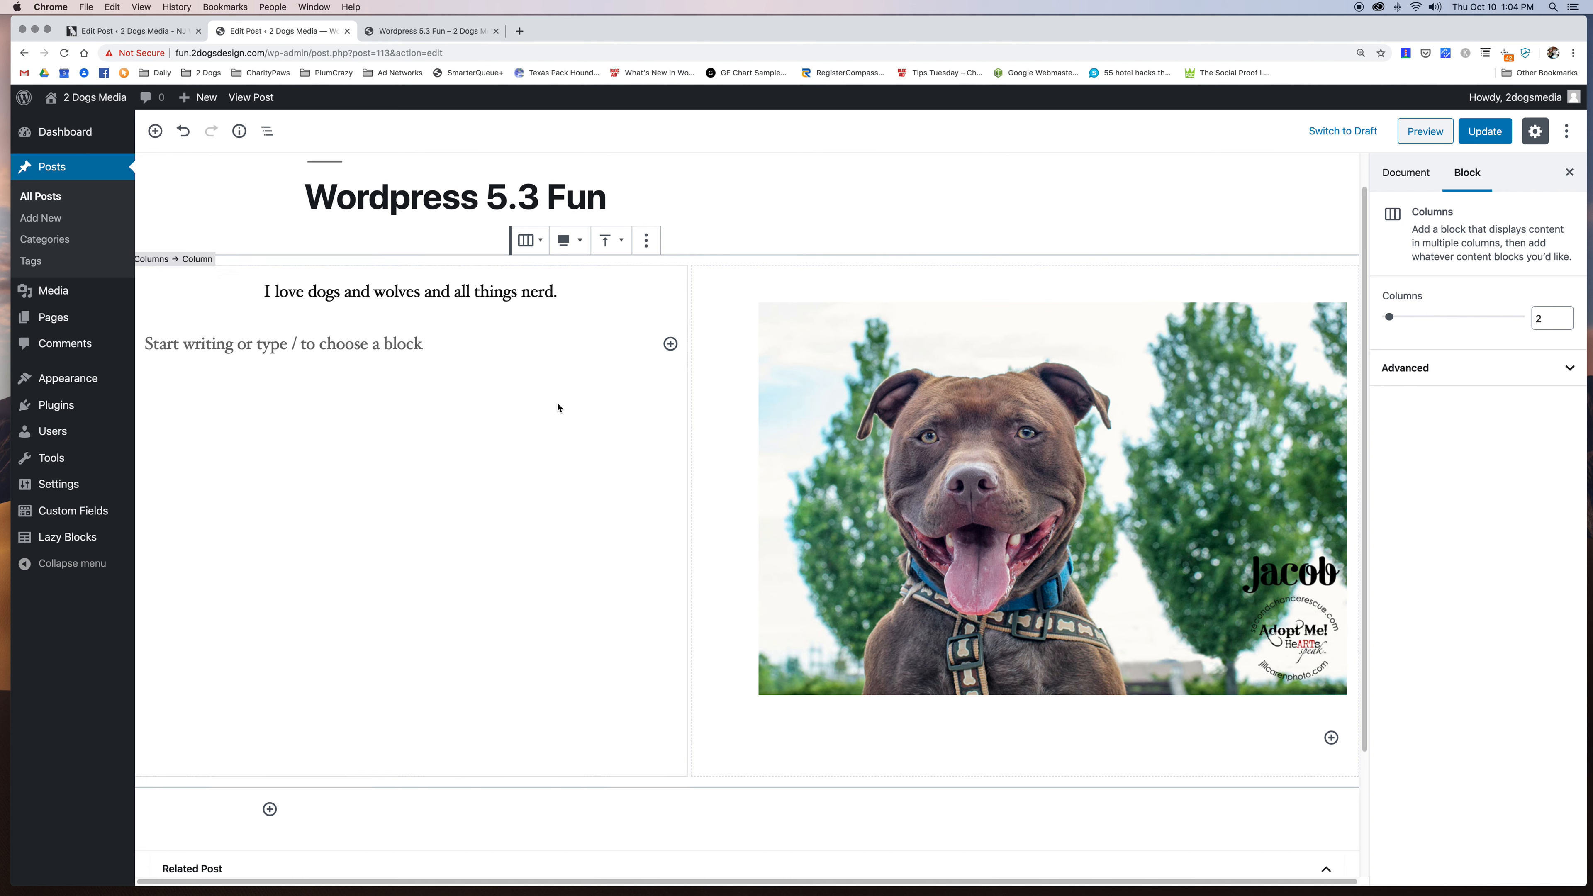
{"action": "left_click", "coordinate": [613, 240]}
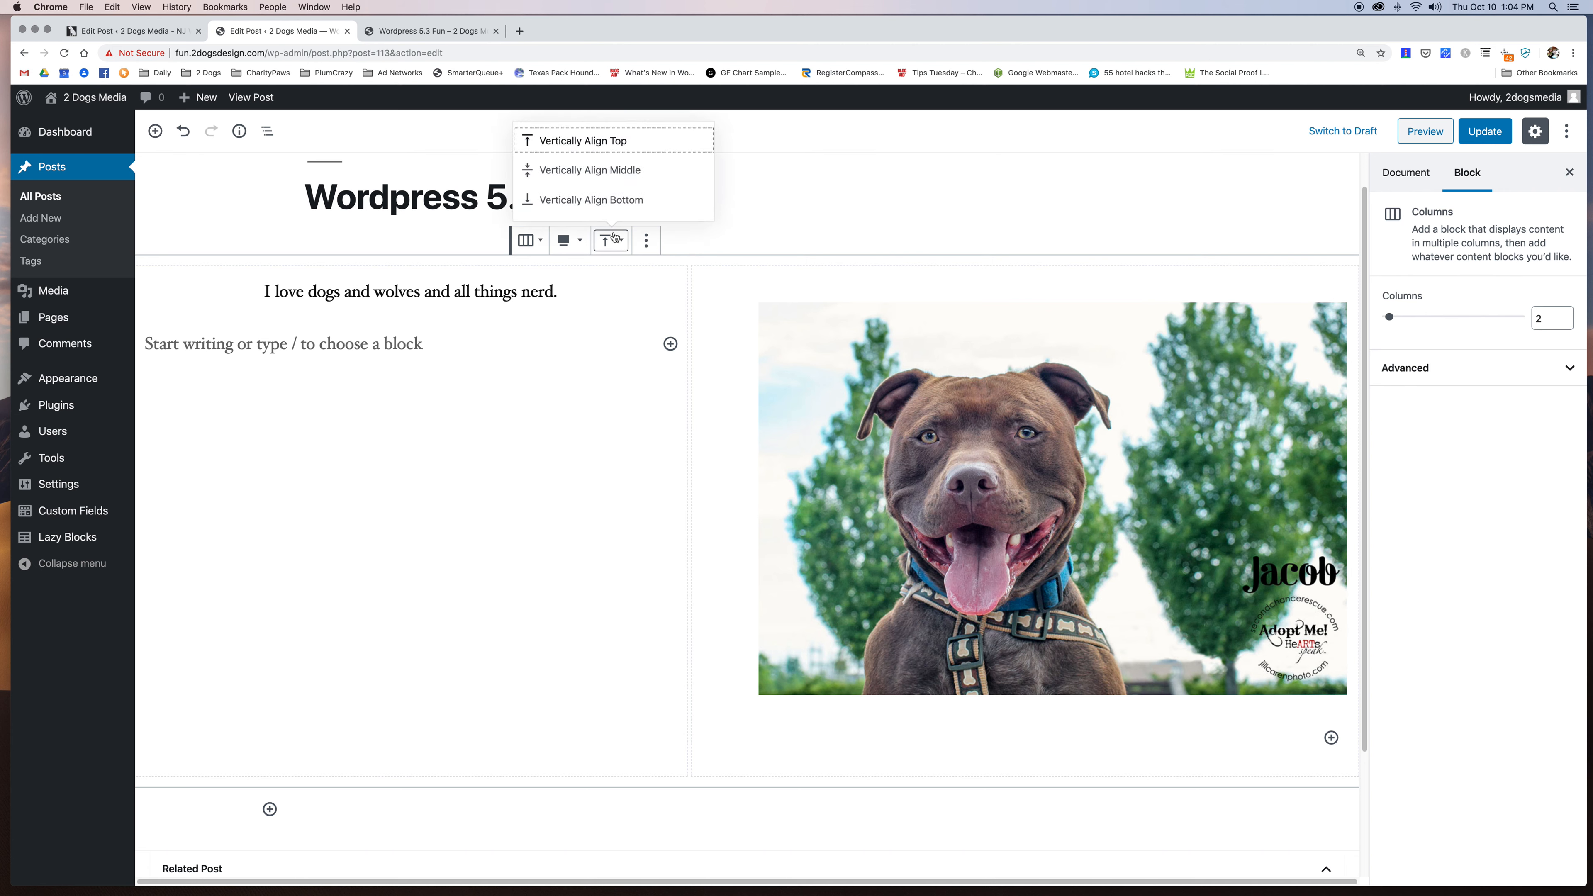
{"action": "left_click", "coordinate": [594, 171]}
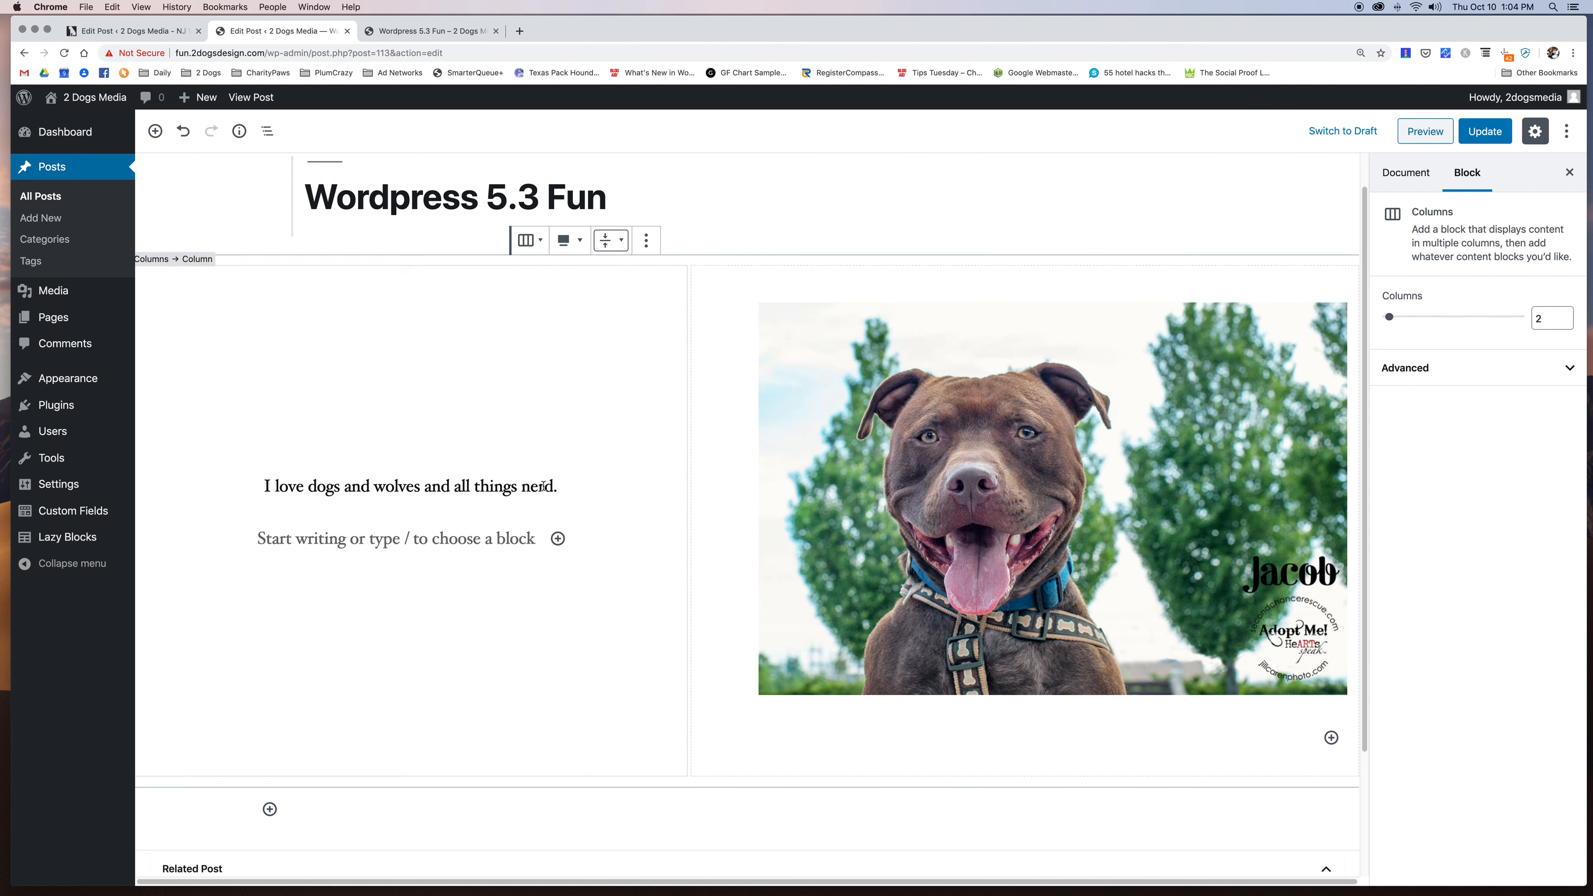
Preview the post with the vertically centered columns, return to the editor and close the preview.
{"action": "left_click", "coordinate": [1422, 139]}
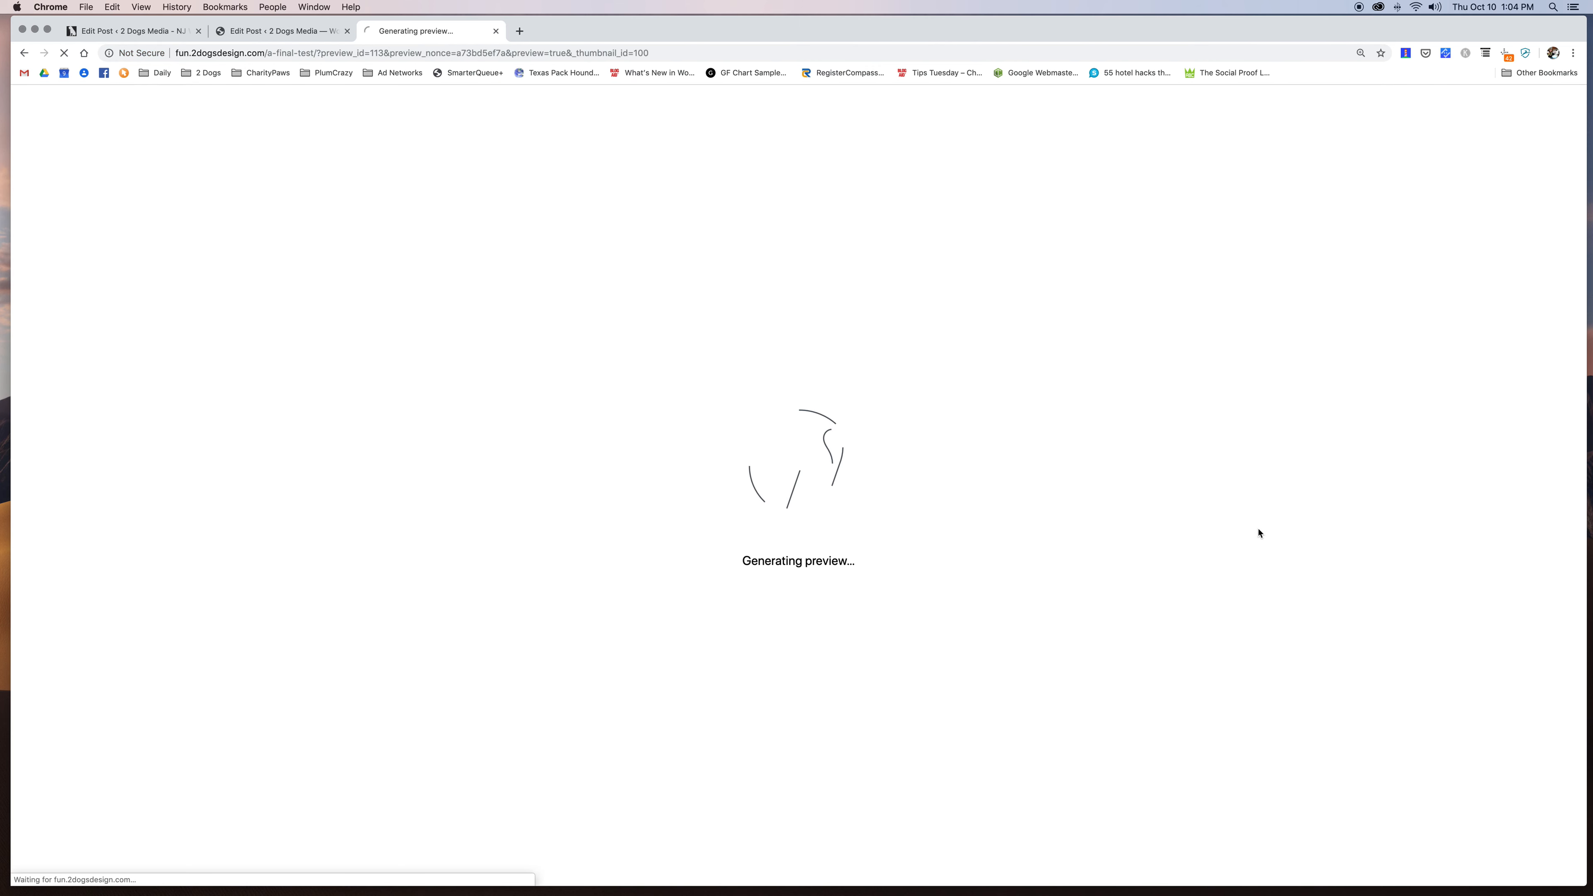
{"action": "scroll", "coordinate": [1258, 533], "scroll_direction": "down", "scroll_amount": 5}
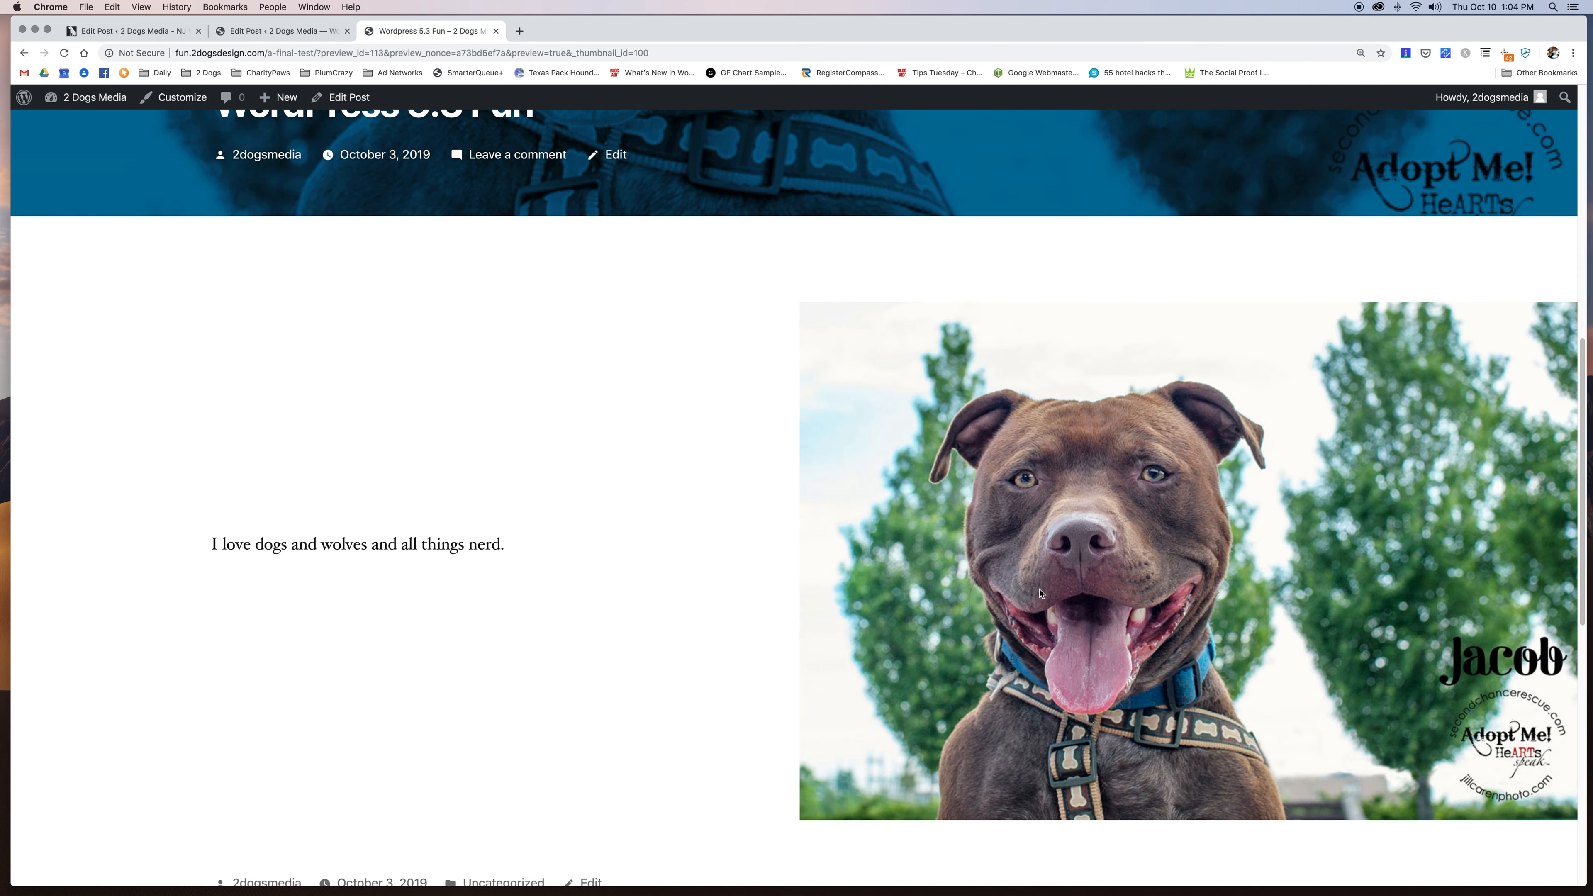
{"action": "scroll", "coordinate": [1044, 593], "scroll_direction": "down", "scroll_amount": 5}
{"action": "scroll", "coordinate": [1044, 591], "scroll_direction": "up", "scroll_amount": 12}
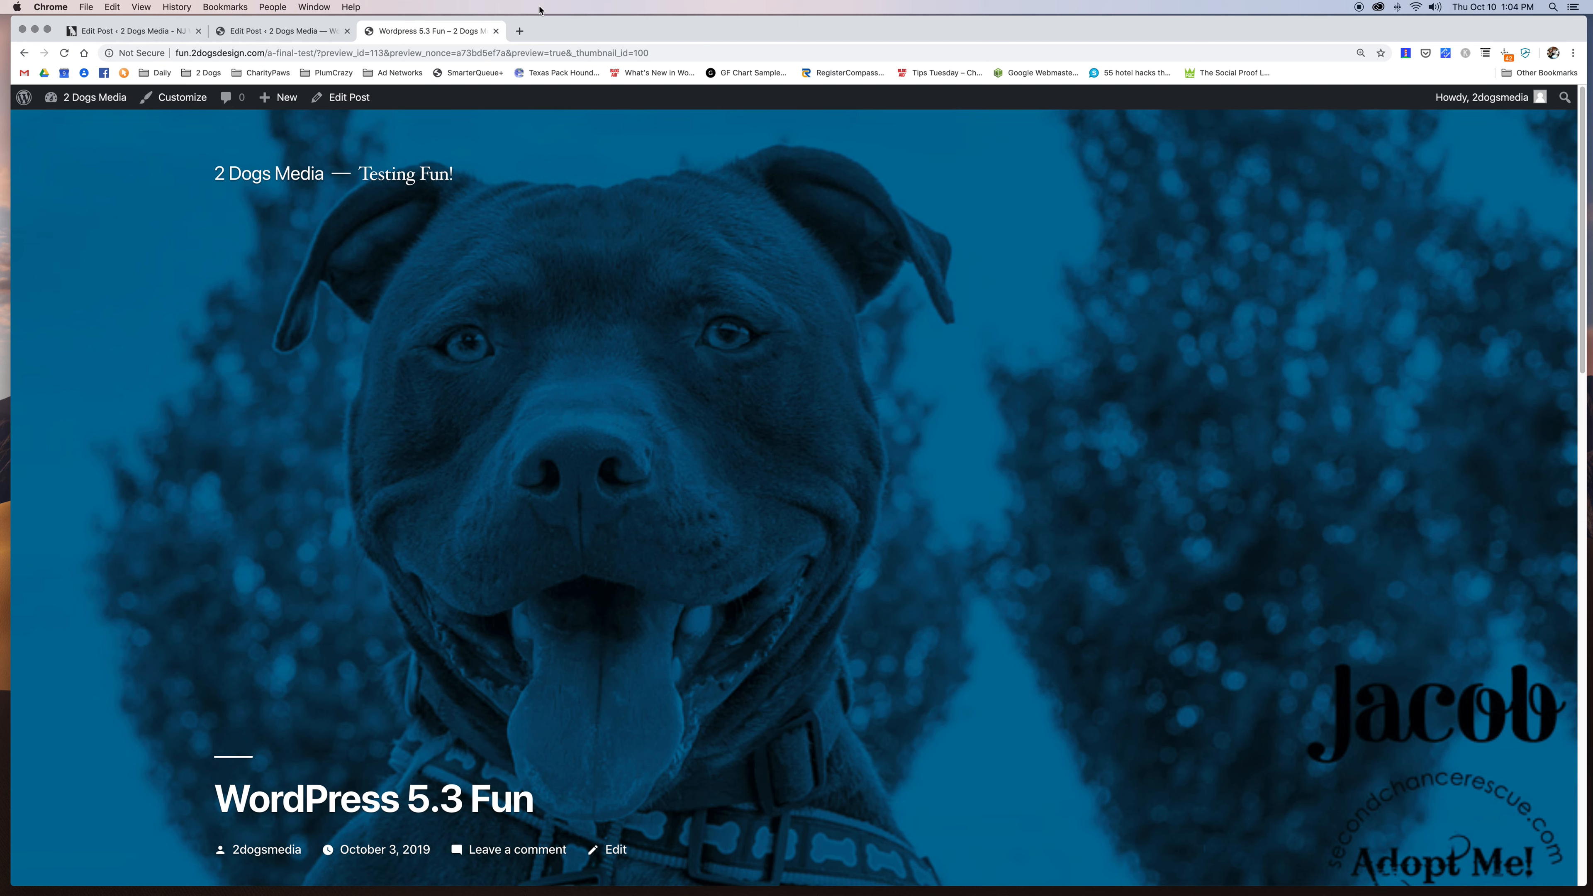
{"action": "left_click", "coordinate": [295, 32]}
{"action": "left_click", "coordinate": [495, 31]}
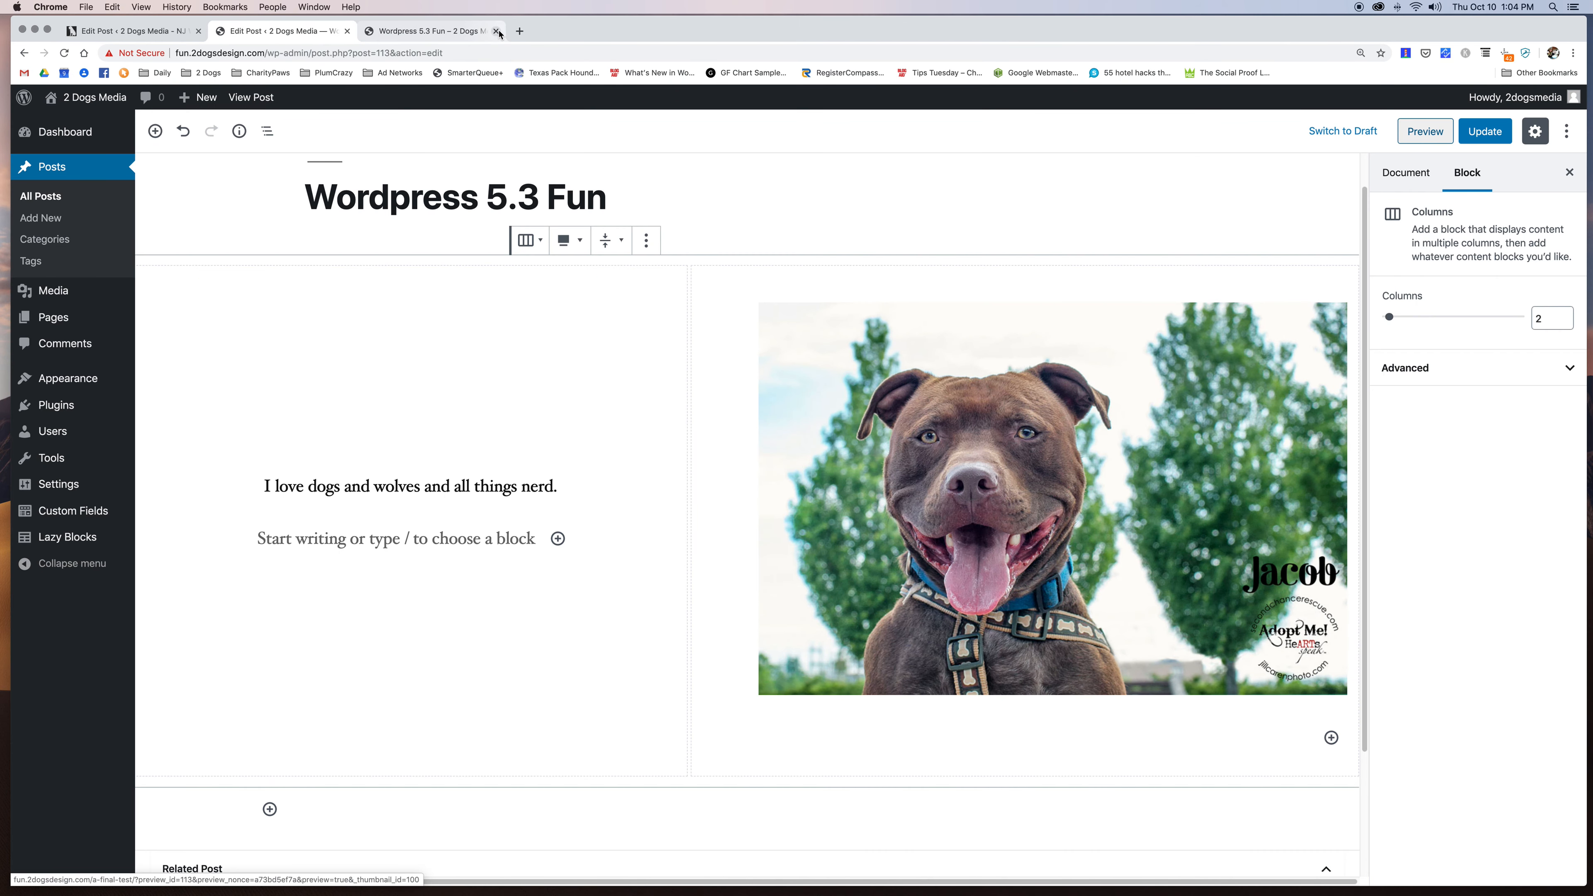
Remove the Columns block from the post and add a Group block in its place.
{"action": "left_click", "coordinate": [649, 244]}
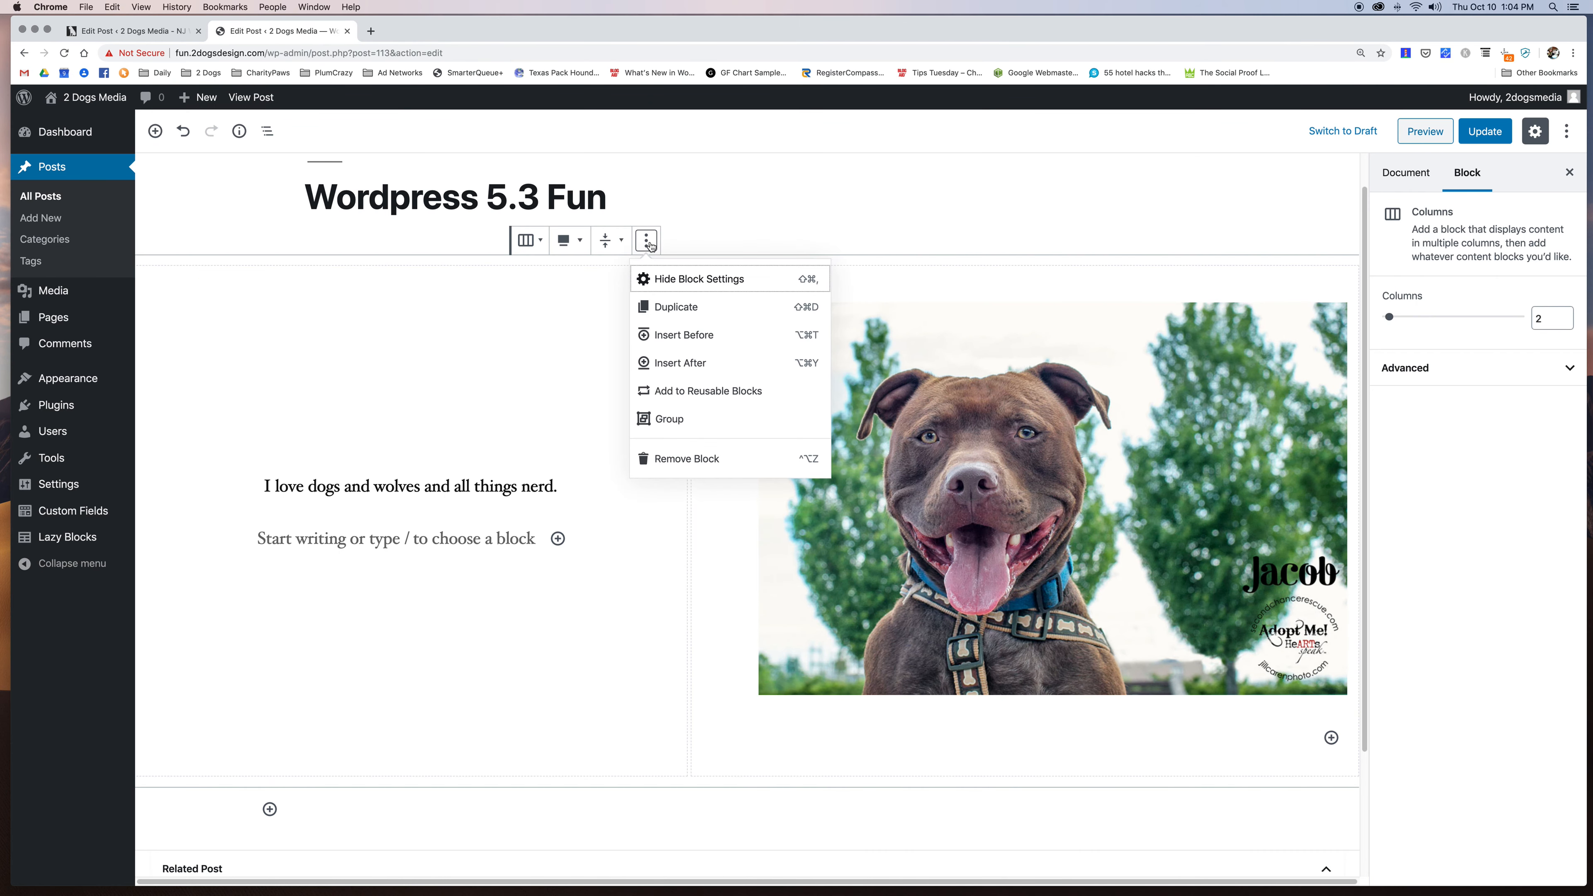
{"action": "left_click", "coordinate": [732, 459]}
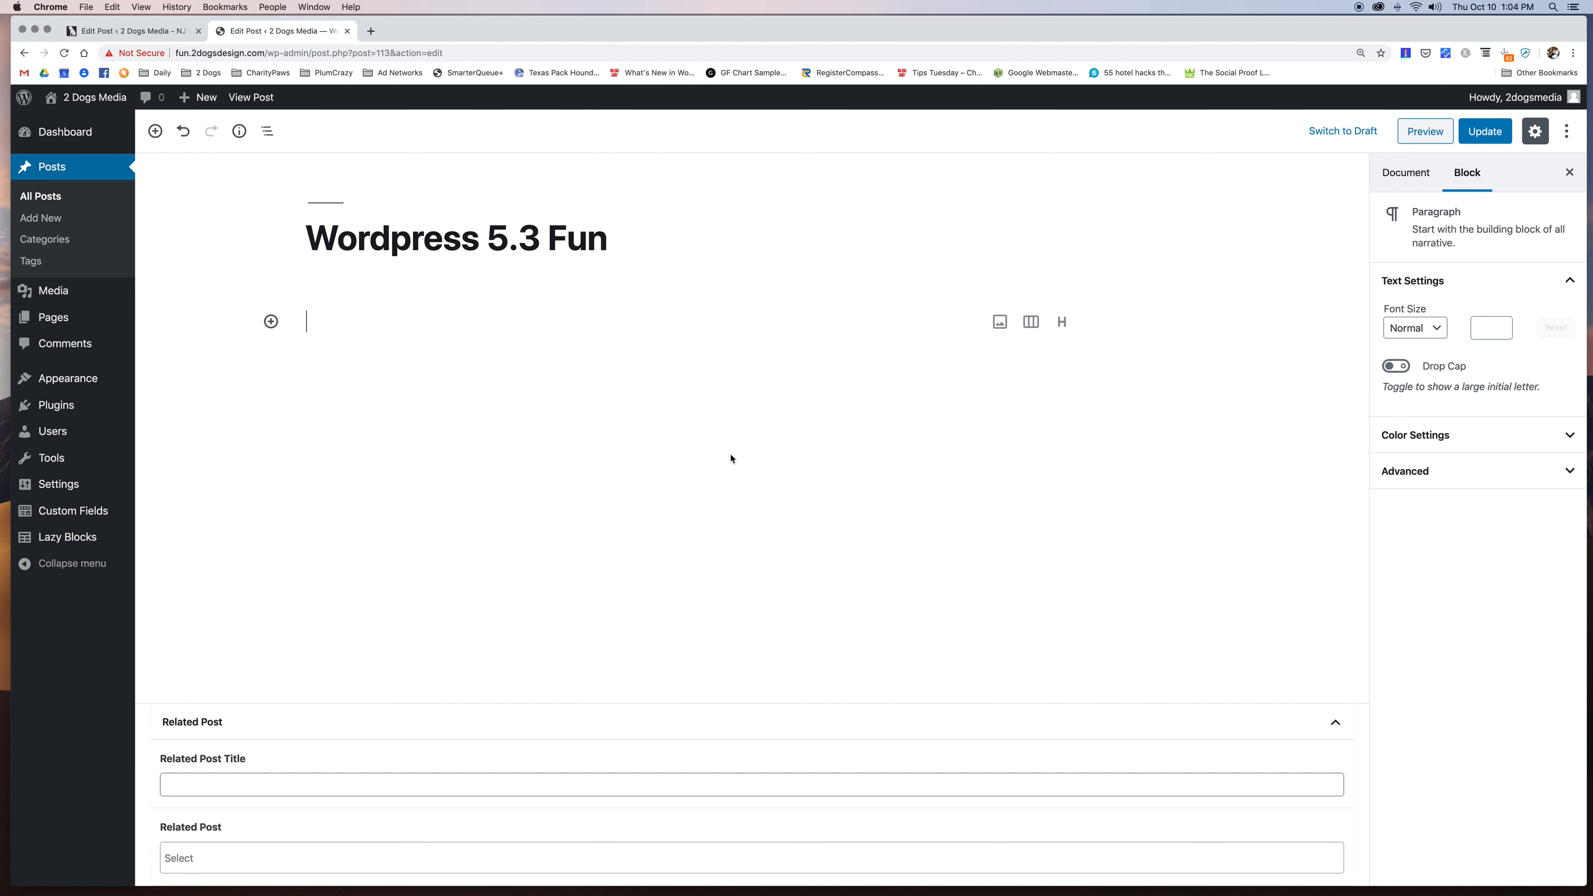
{"action": "type", "text": "/group"}
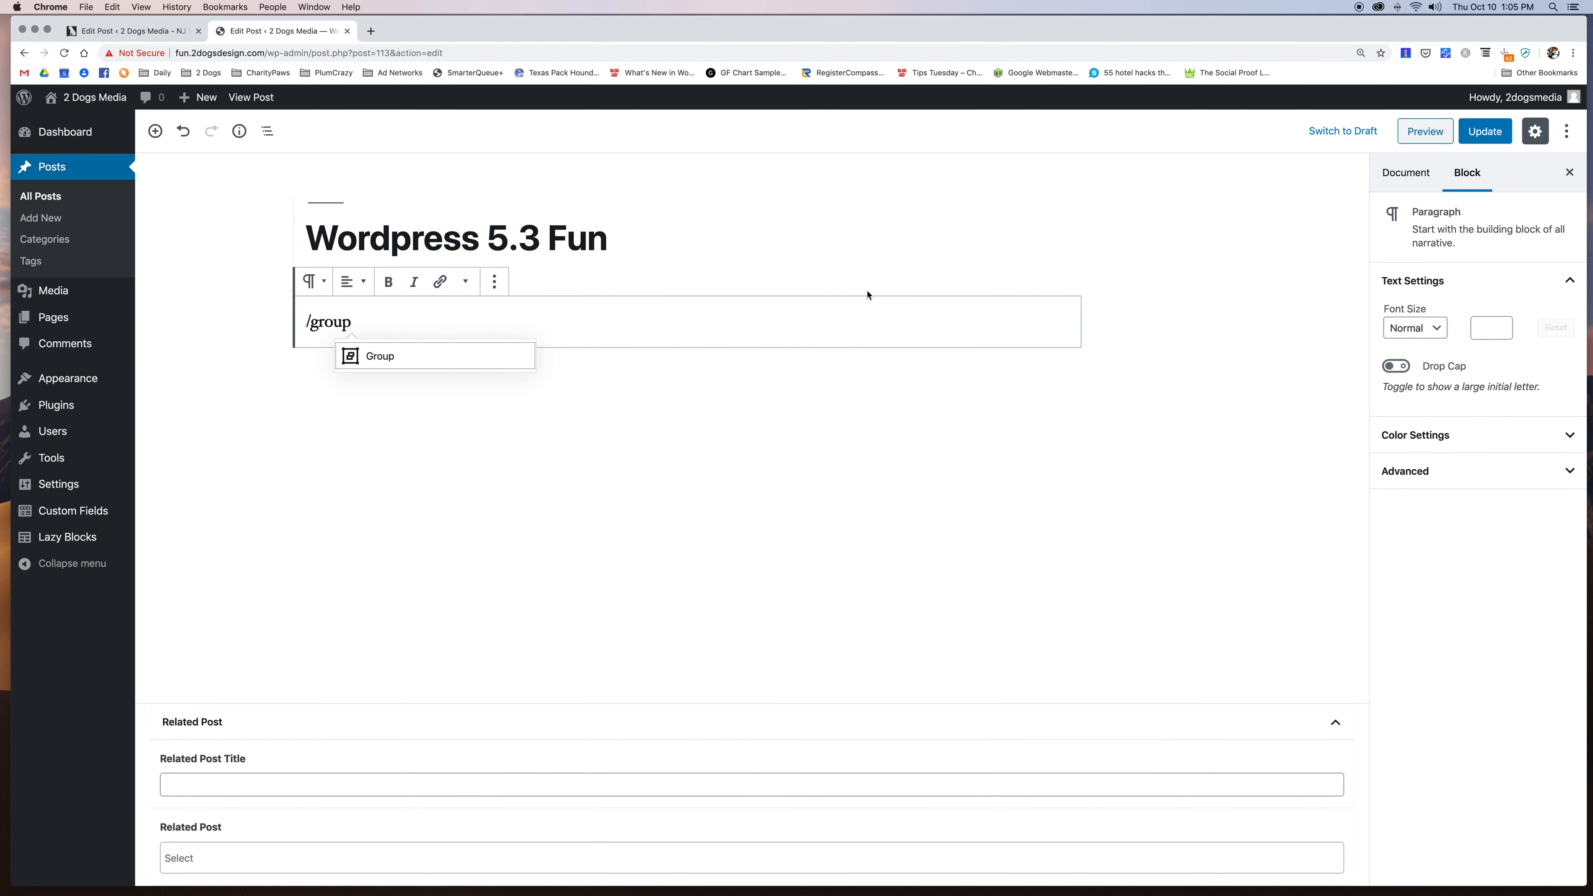
{"action": "left_click", "coordinate": [439, 360]}
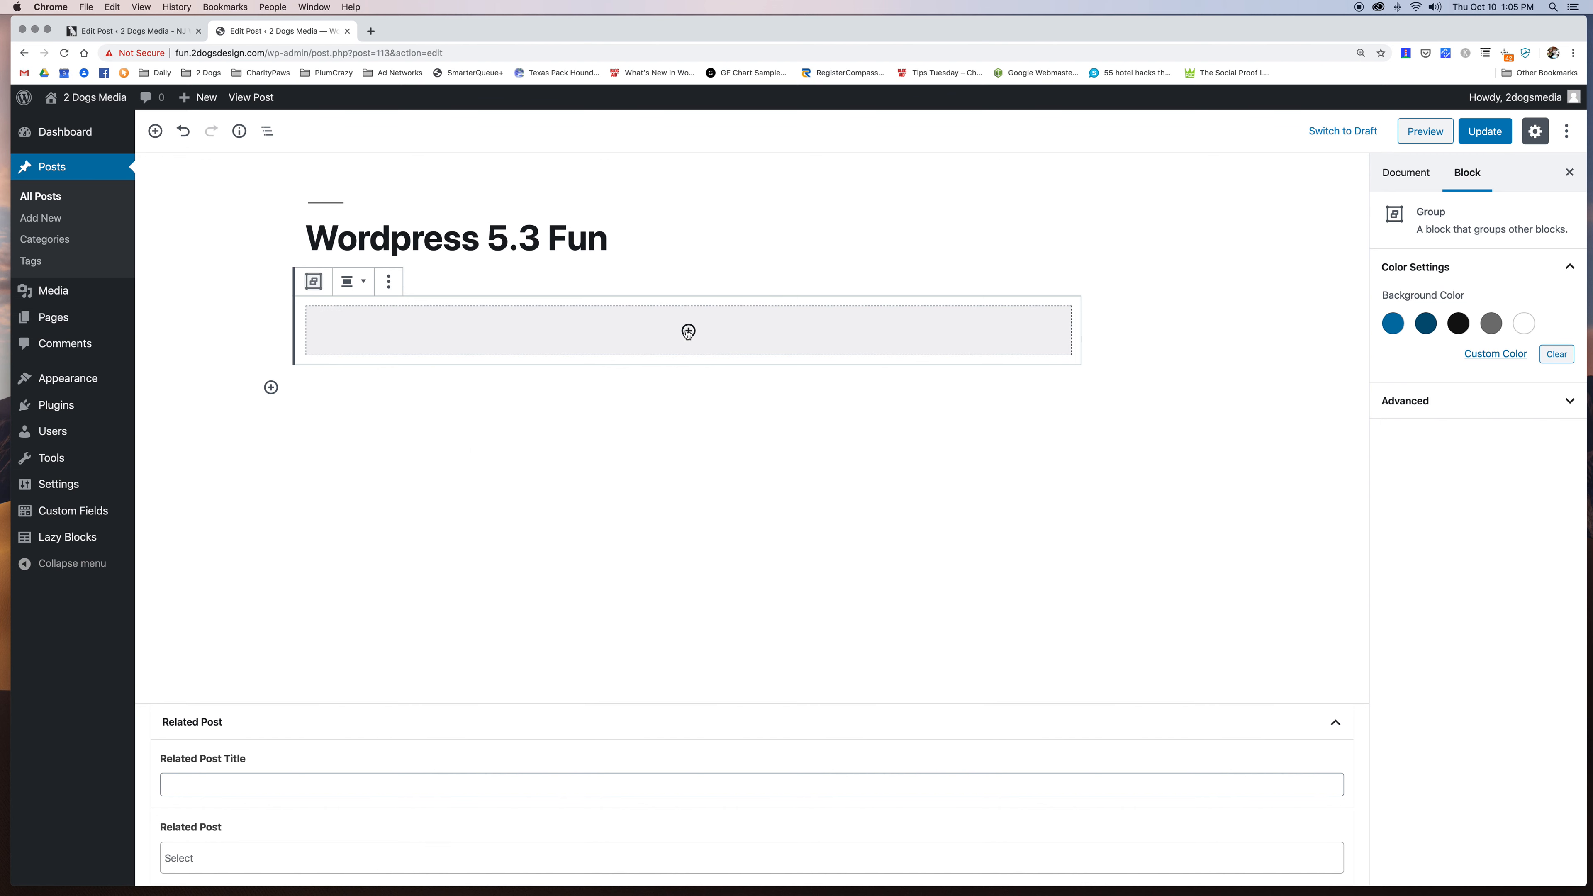
Insert a Columns block inside the group using the two-column layout with a two-thirds and a one-third column.
{"action": "left_click", "coordinate": [688, 331]}
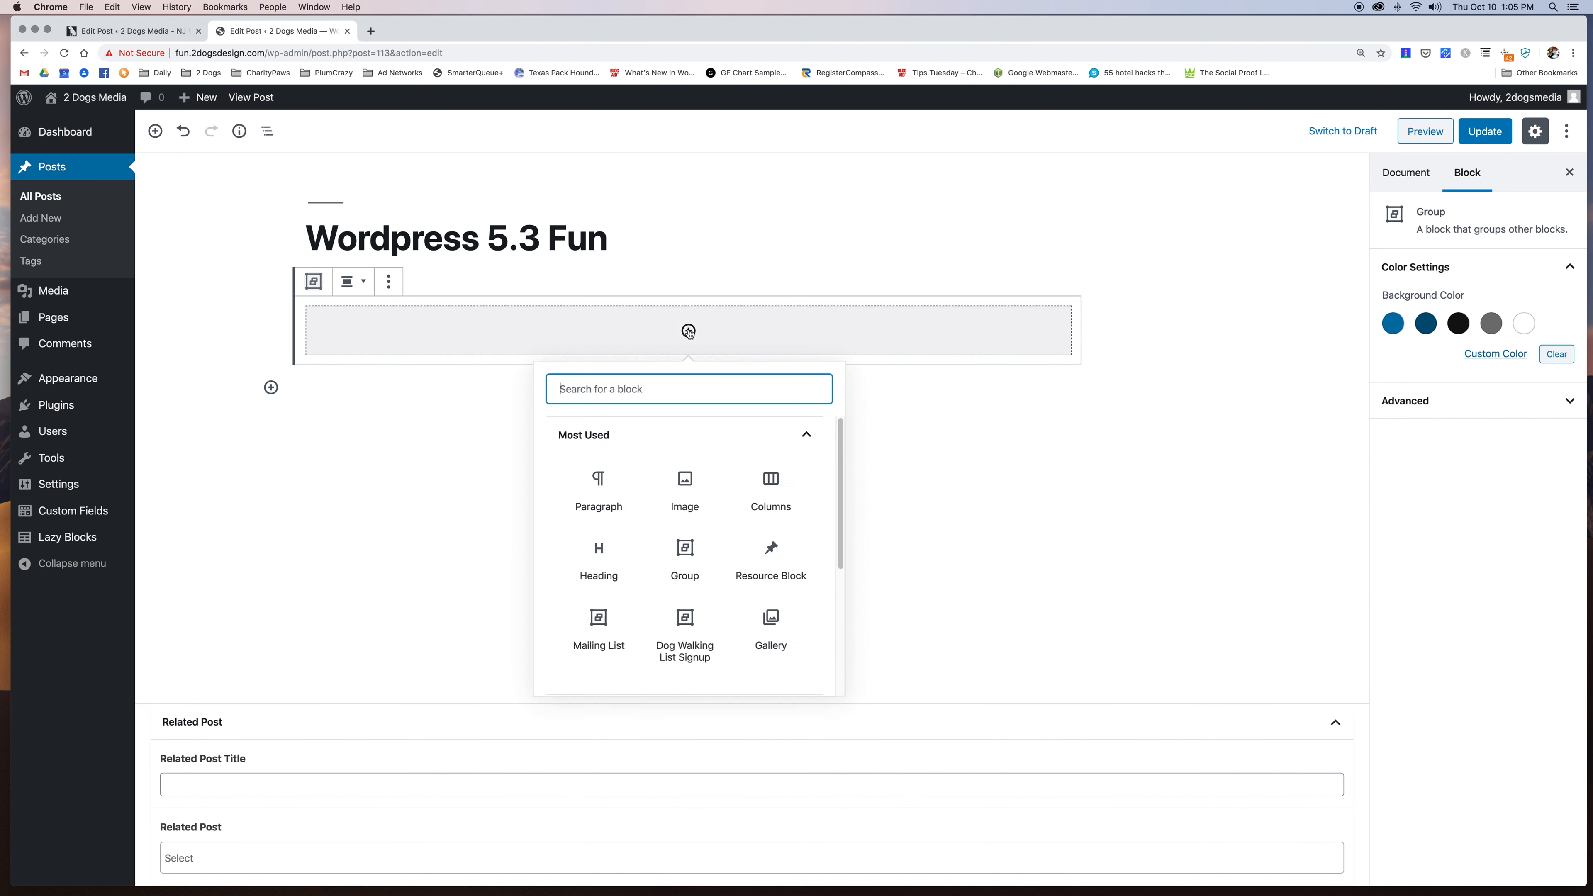
{"action": "left_click", "coordinate": [783, 485]}
{"action": "left_click", "coordinate": [694, 429]}
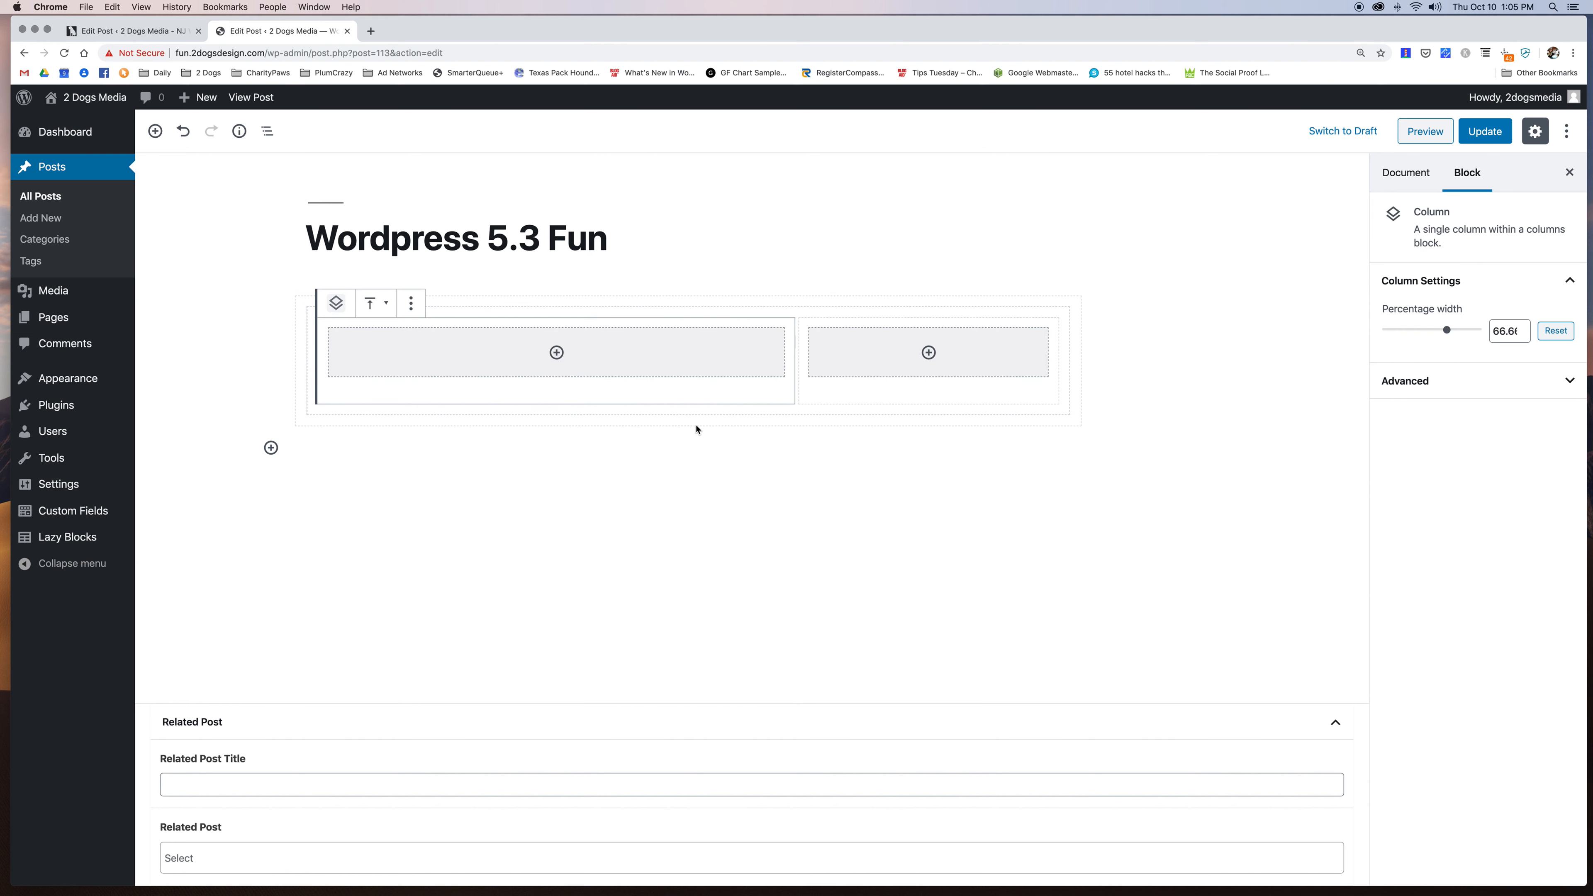
Insert howlingwoods-5-of-54.jpg from the media library in the narrow column and give the image the Circle Mask style.
{"action": "left_click", "coordinate": [928, 353]}
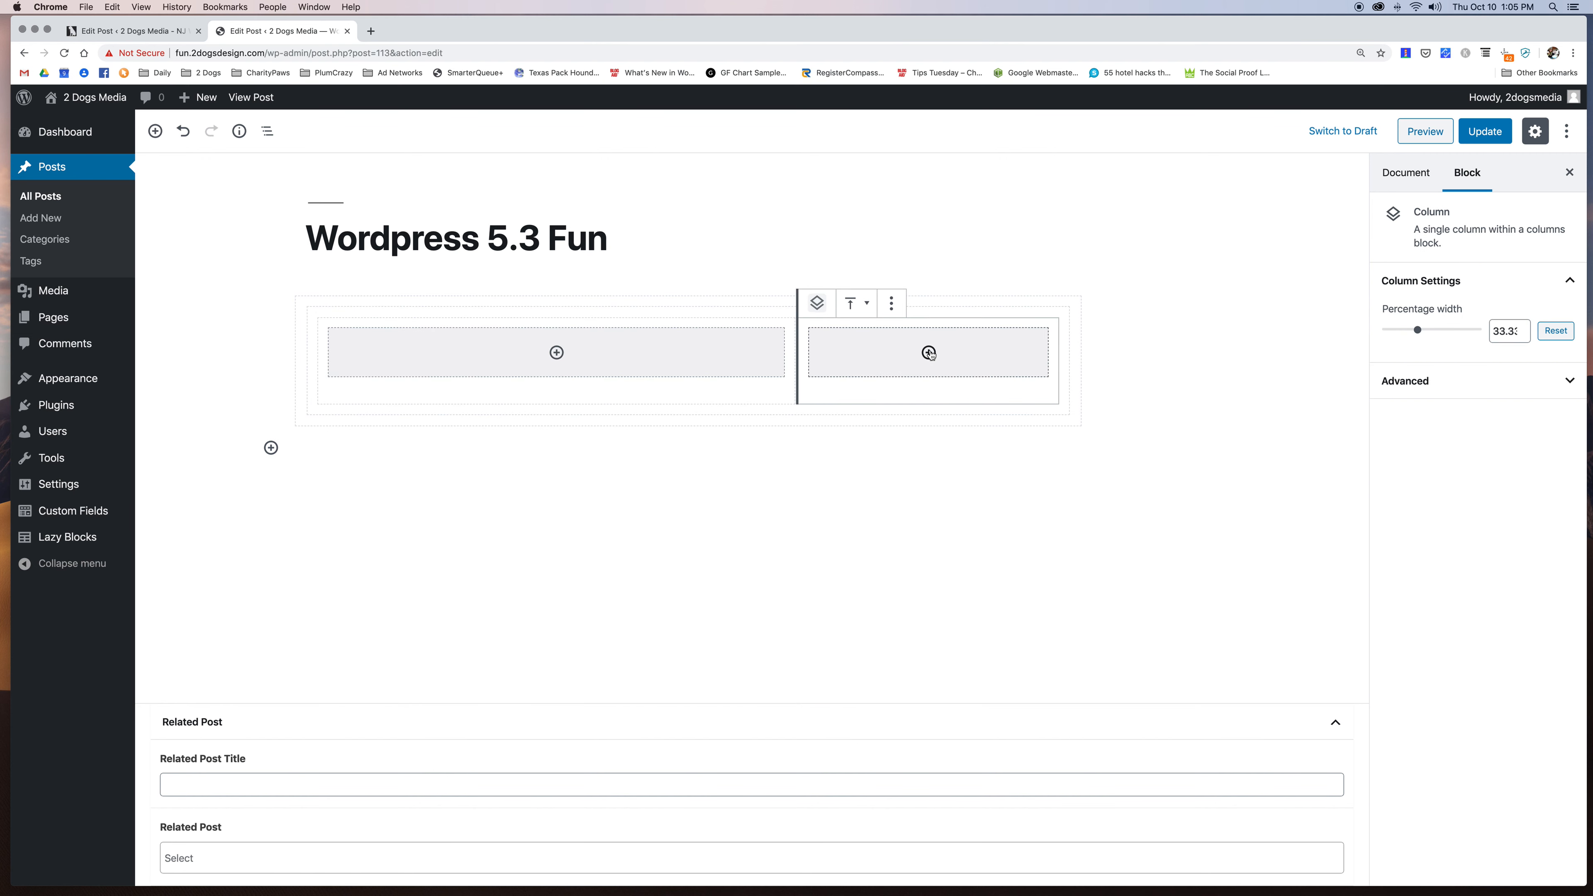
{"action": "left_click", "coordinate": [929, 352]}
{"action": "left_click", "coordinate": [927, 507]}
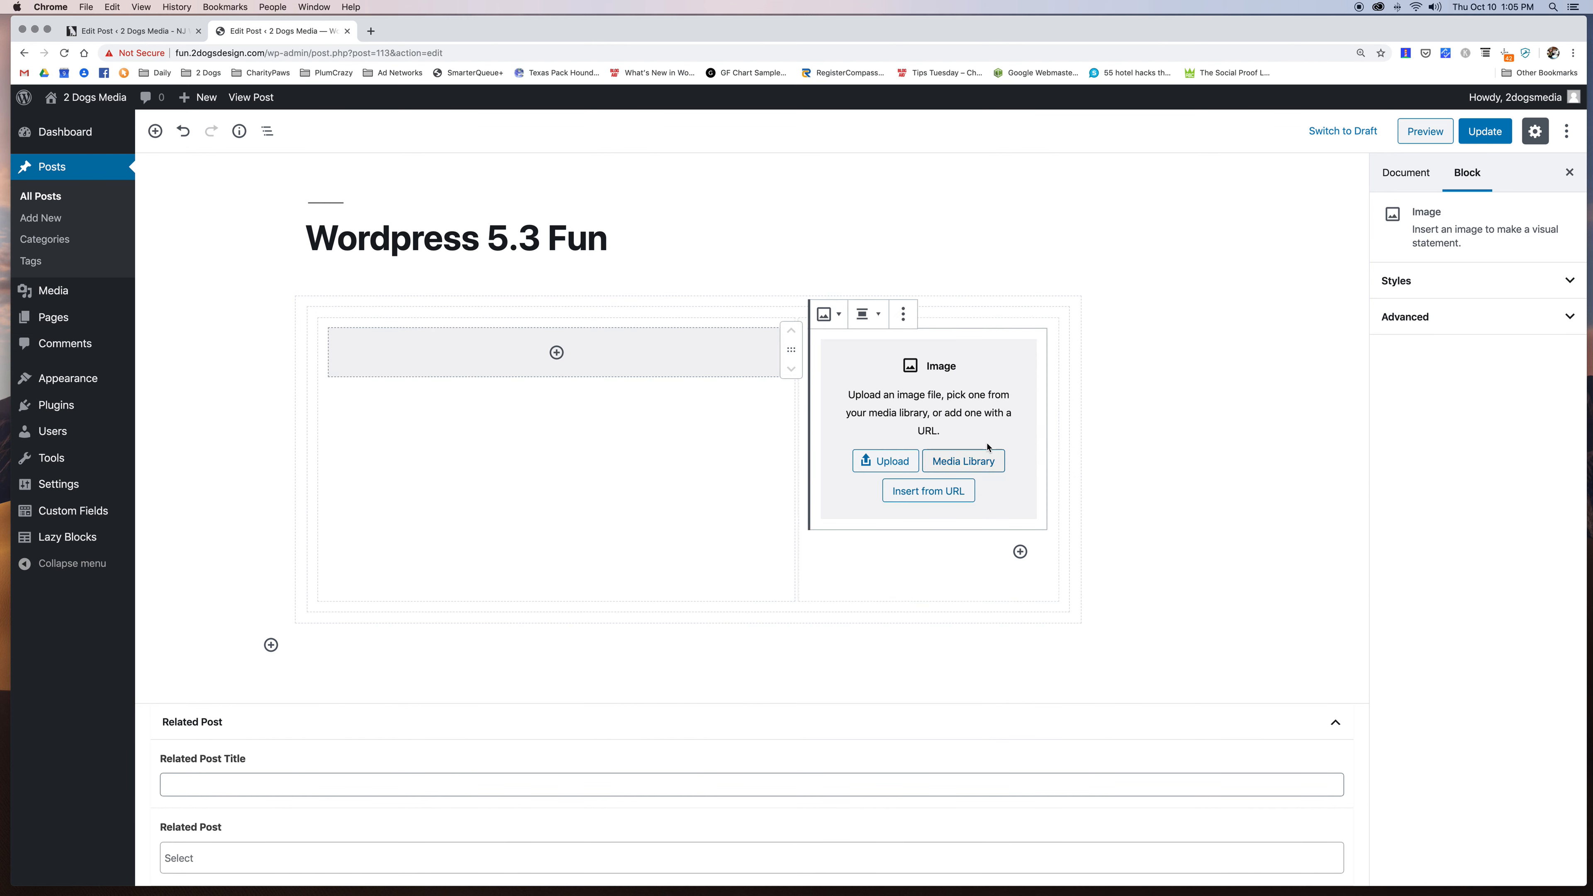
{"action": "left_click", "coordinate": [963, 461]}
{"action": "left_click", "coordinate": [250, 325]}
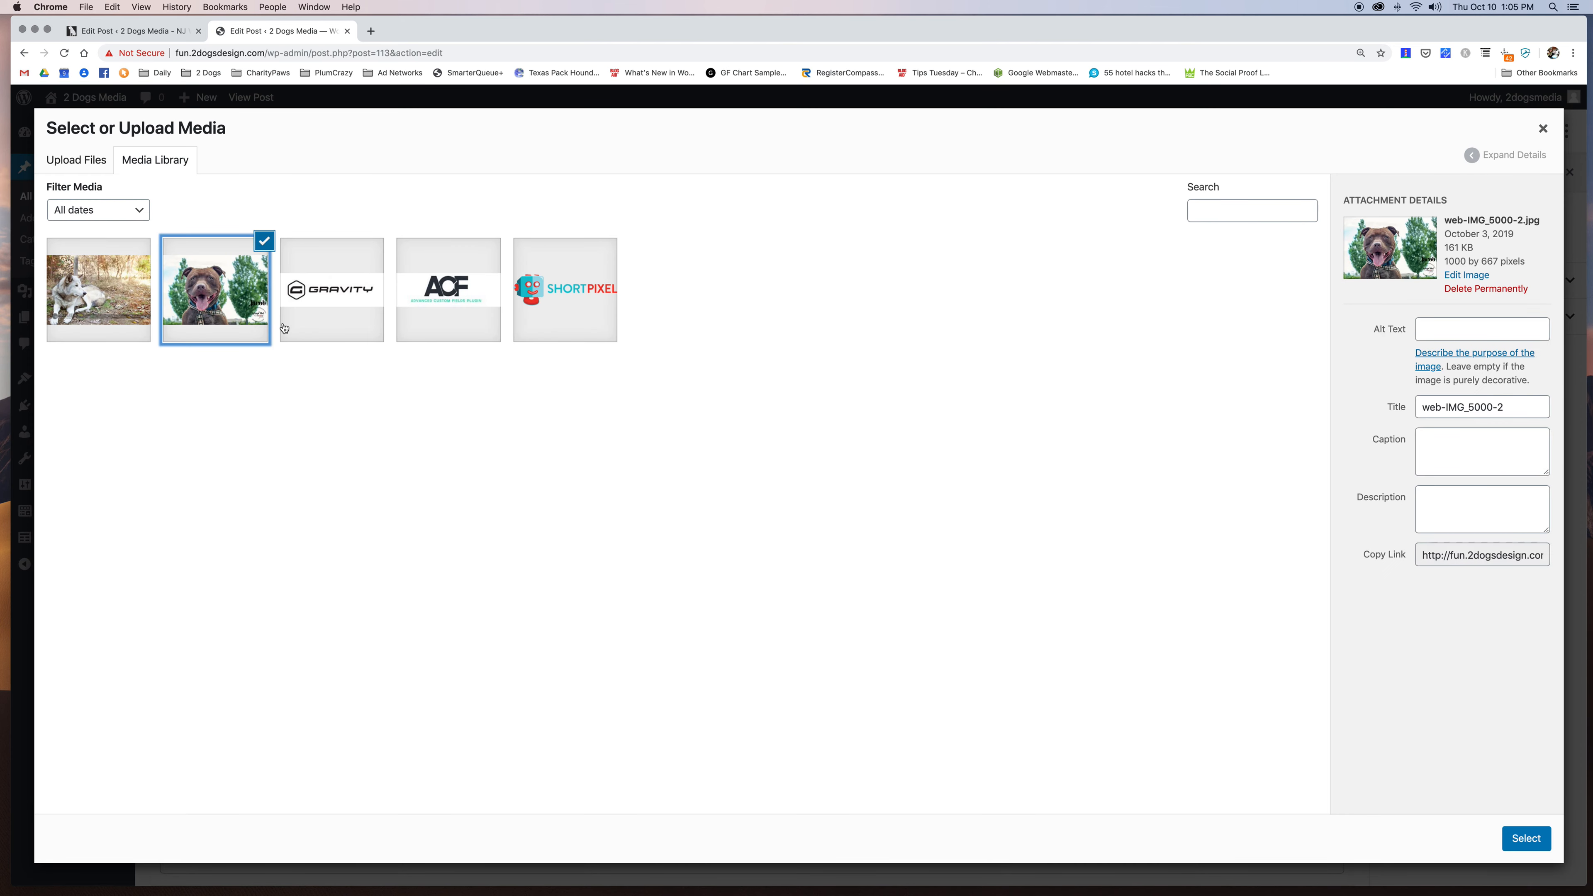
{"action": "left_click", "coordinate": [101, 301]}
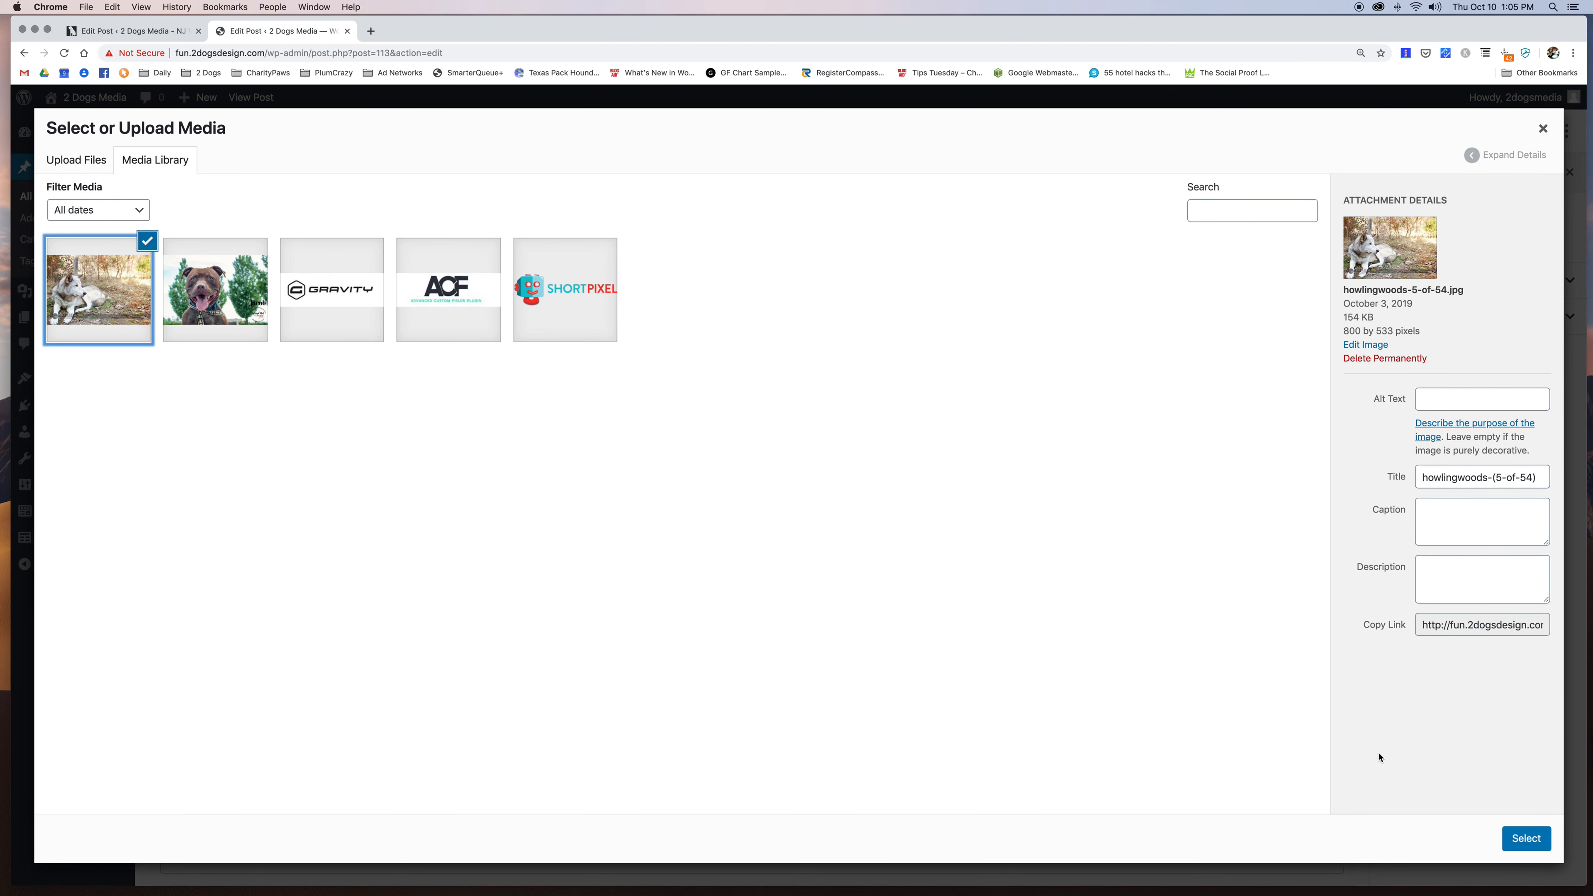
{"action": "left_click", "coordinate": [1525, 838]}
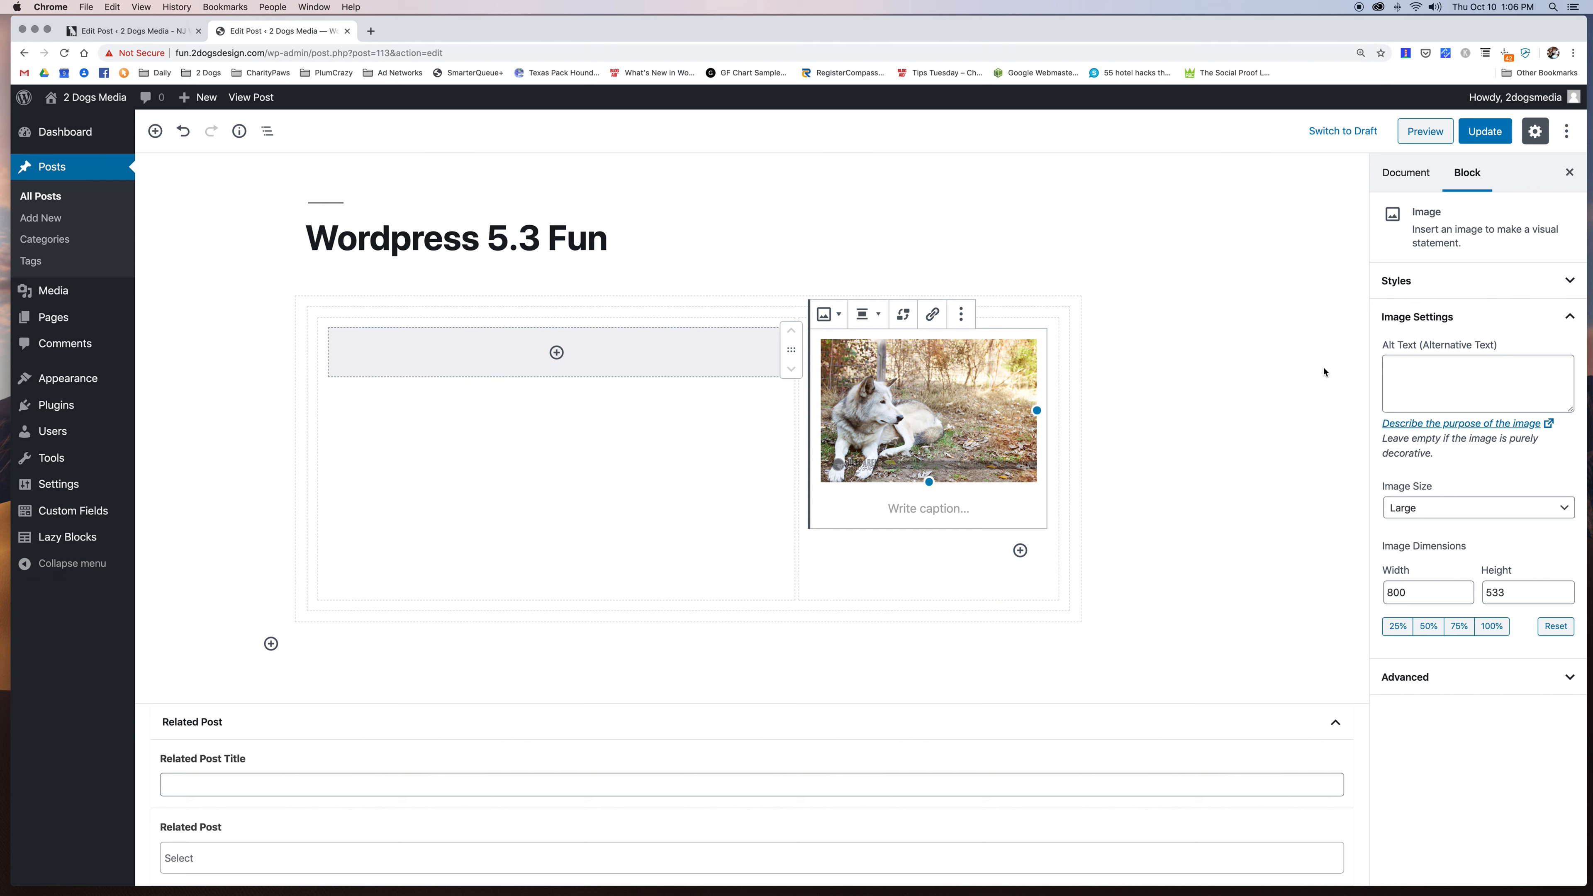
{"action": "left_click", "coordinate": [1436, 282]}
{"action": "left_click", "coordinate": [1530, 357]}
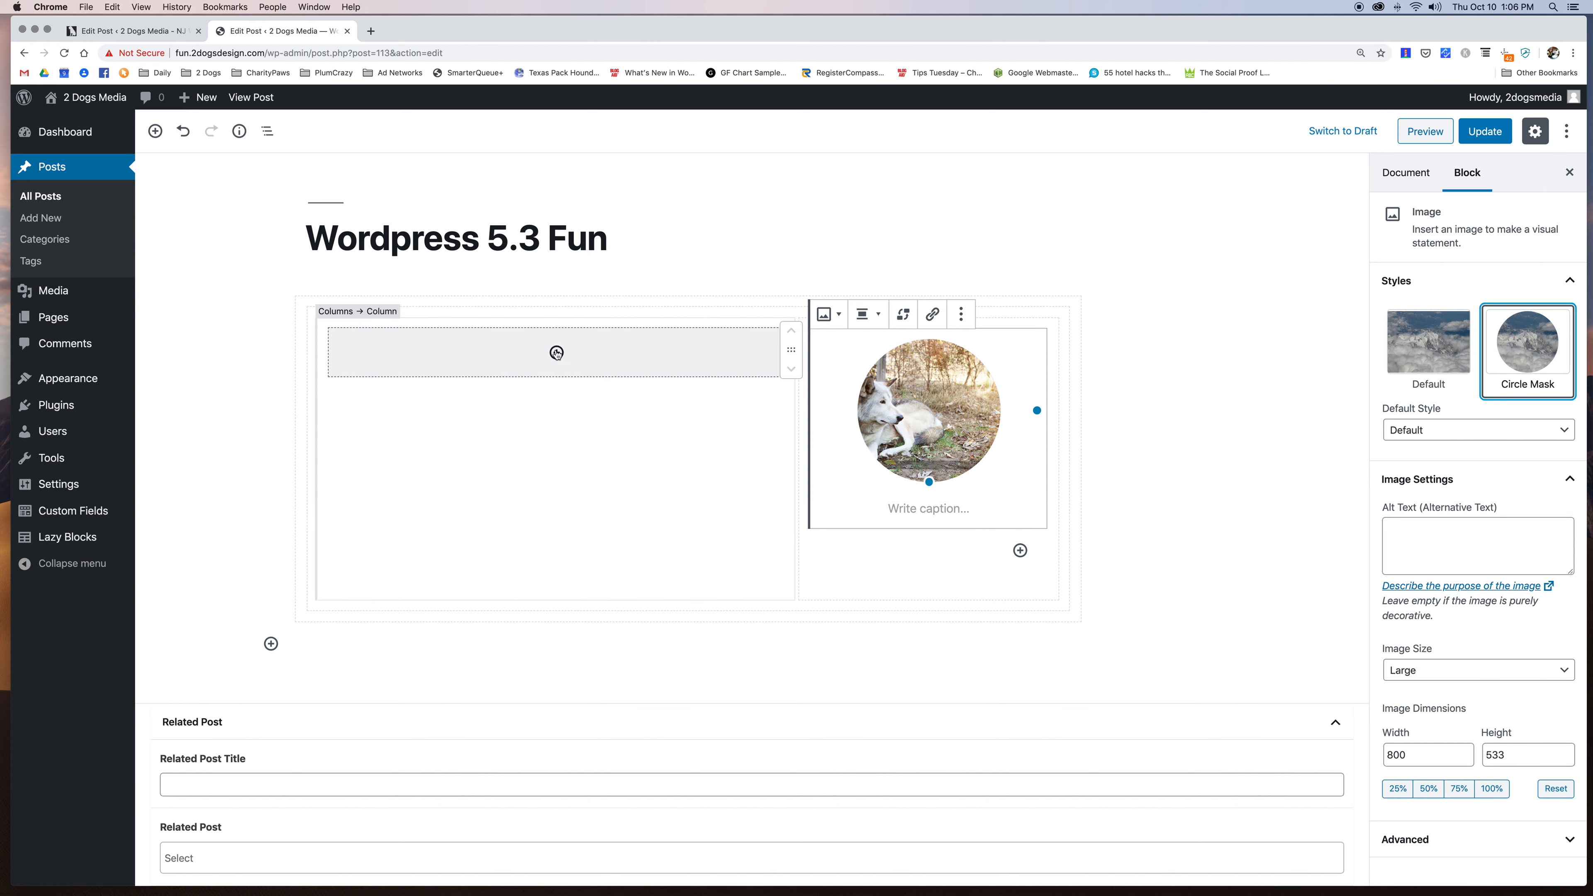
Add a paragraph to the wide column reading "Subscribe to my dog walking tips and tricks to get a free pdf and be a part of our mailing list!".
{"action": "left_click", "coordinate": [557, 353]}
{"action": "left_click", "coordinate": [556, 352]}
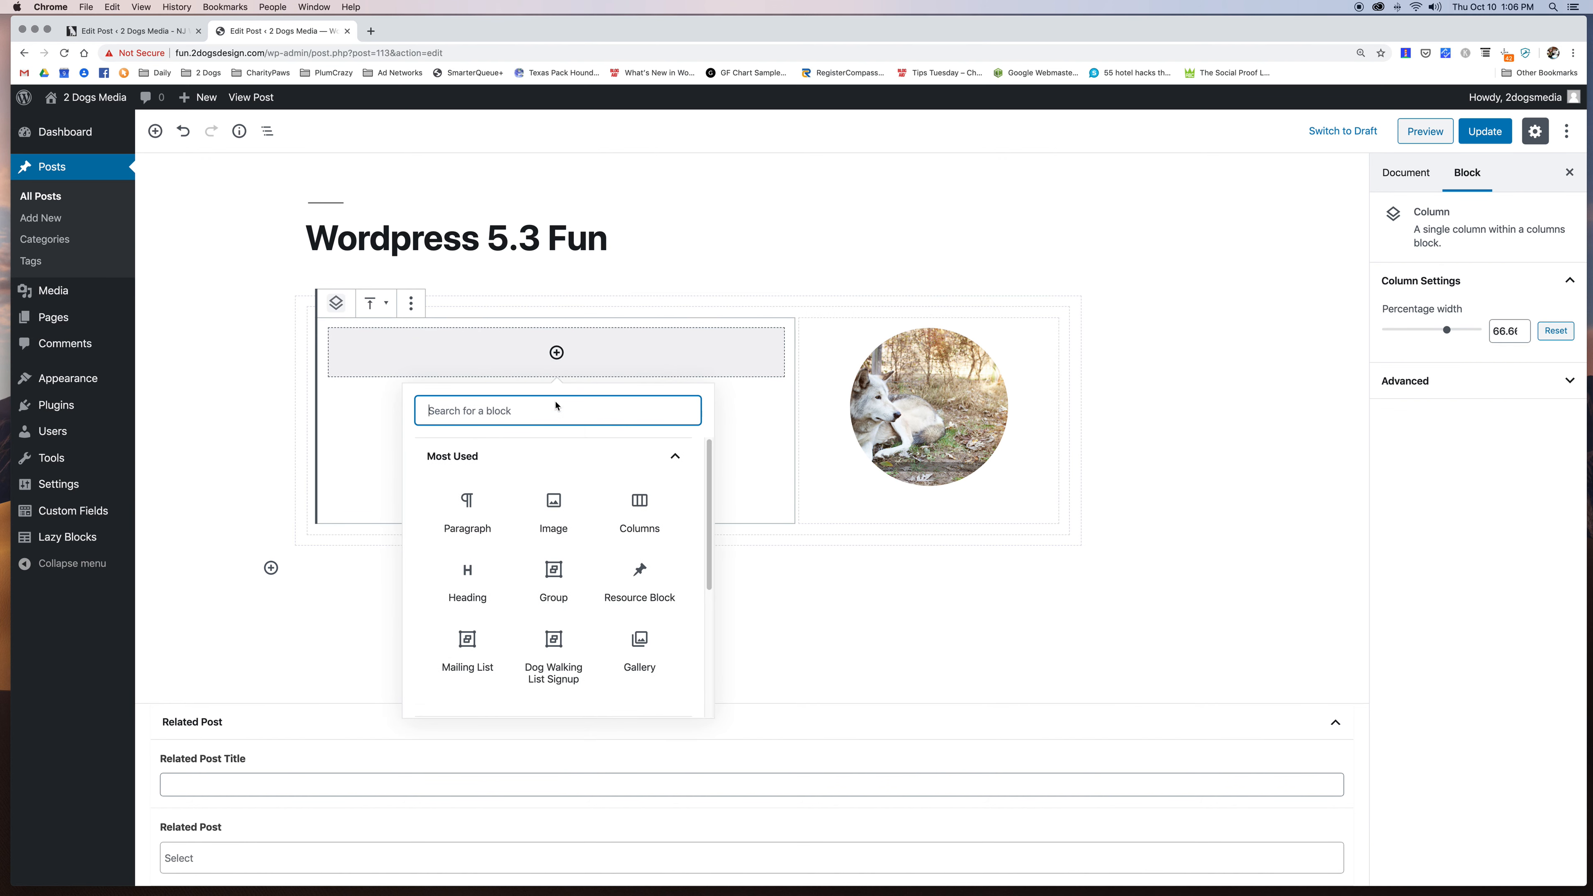
{"action": "left_click", "coordinate": [467, 507]}
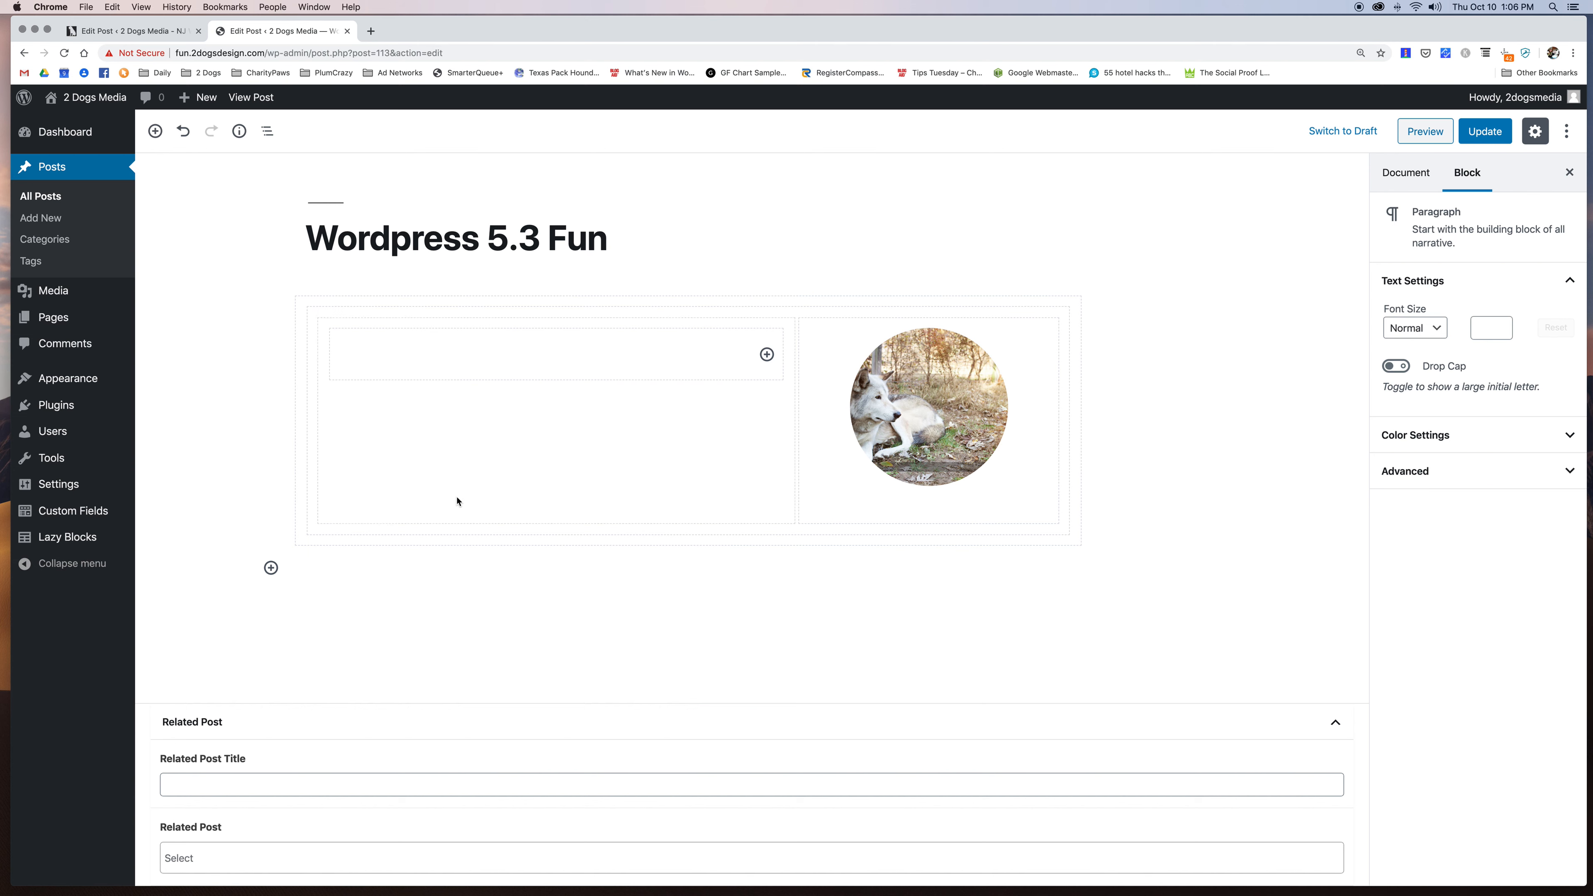
{"action": "type", "text": "Subscribe to my d"}
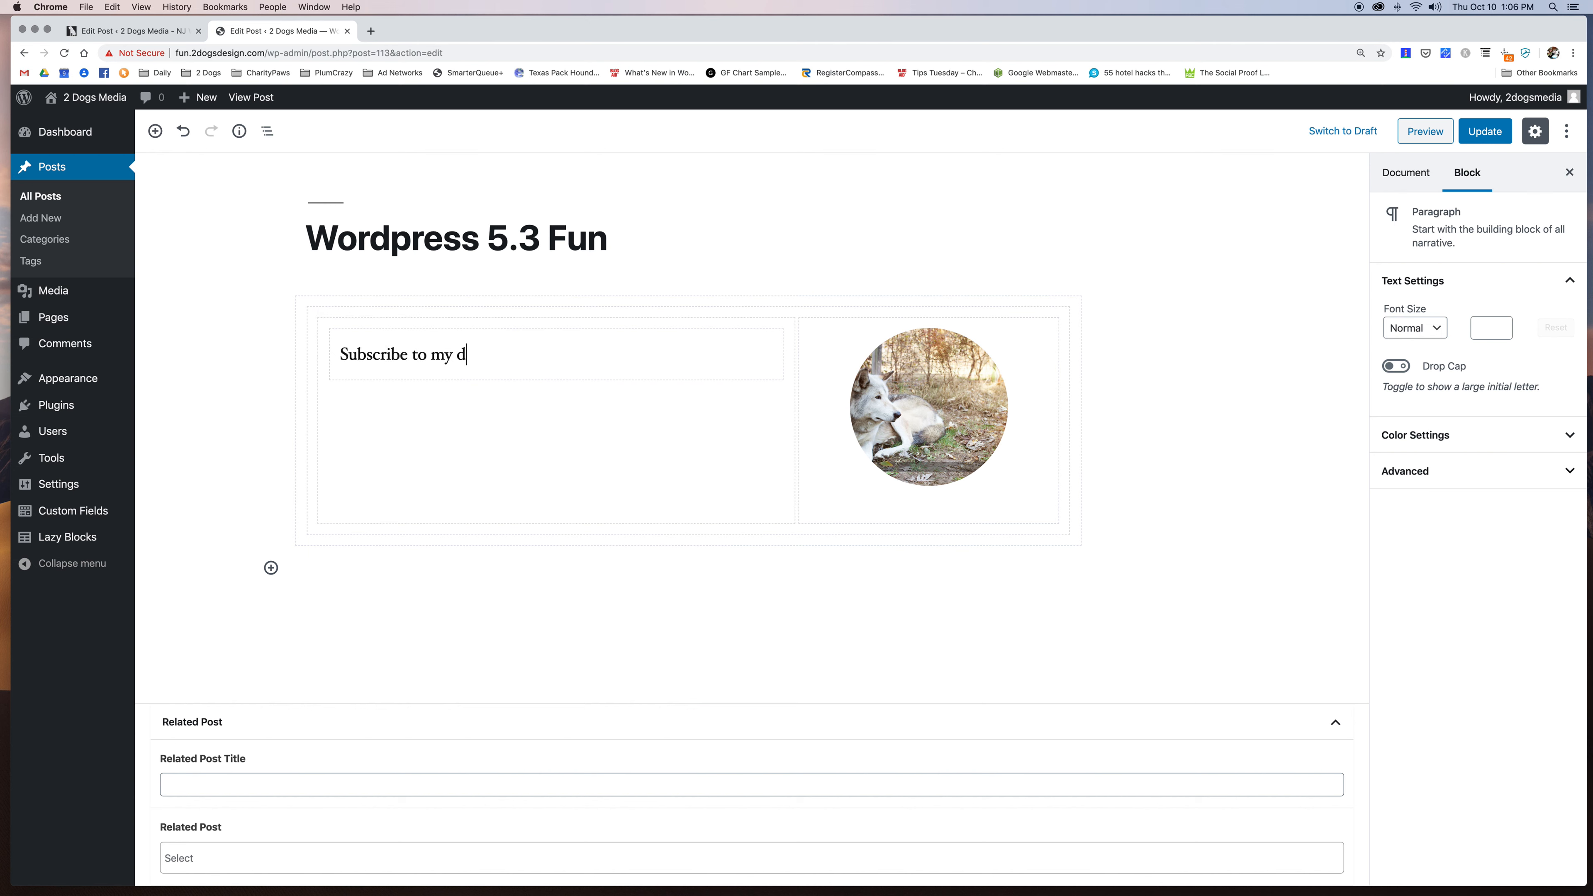
{"action": "type", "text": "og walking tips and trick"}
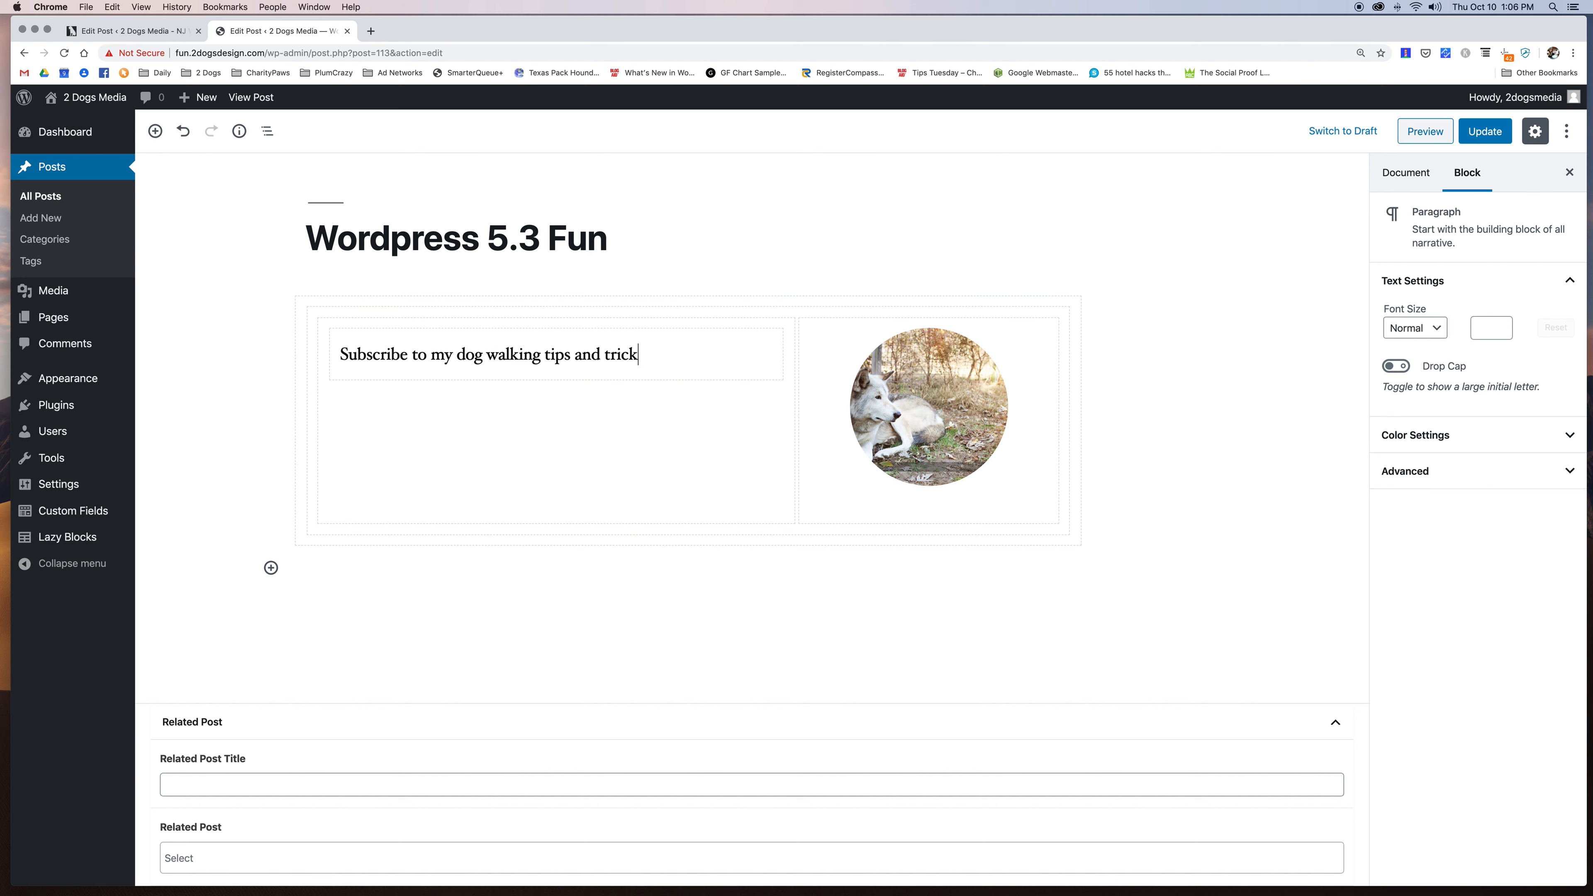
{"action": "type", "text": "s to get a free pdf and be a part o"}
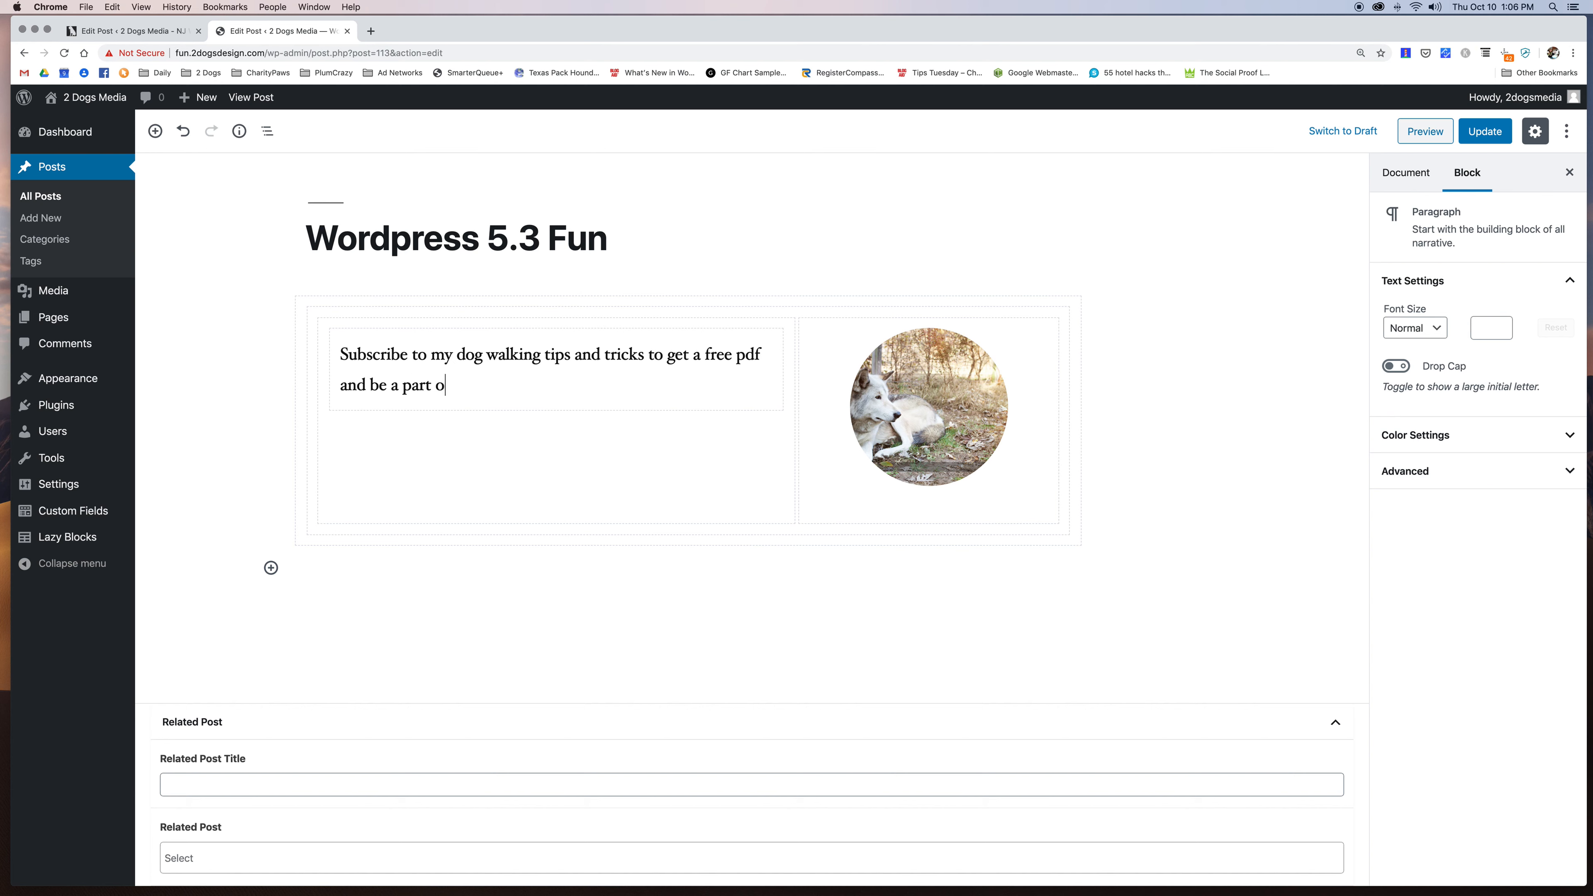
{"action": "type", "text": "f our mailing ist"}
{"action": "key", "text": "BackSpace"}
{"action": "key", "text": "BackSpace"}
{"action": "key", "text": "BackSpace"}
{"action": "type", "text": "list!"}
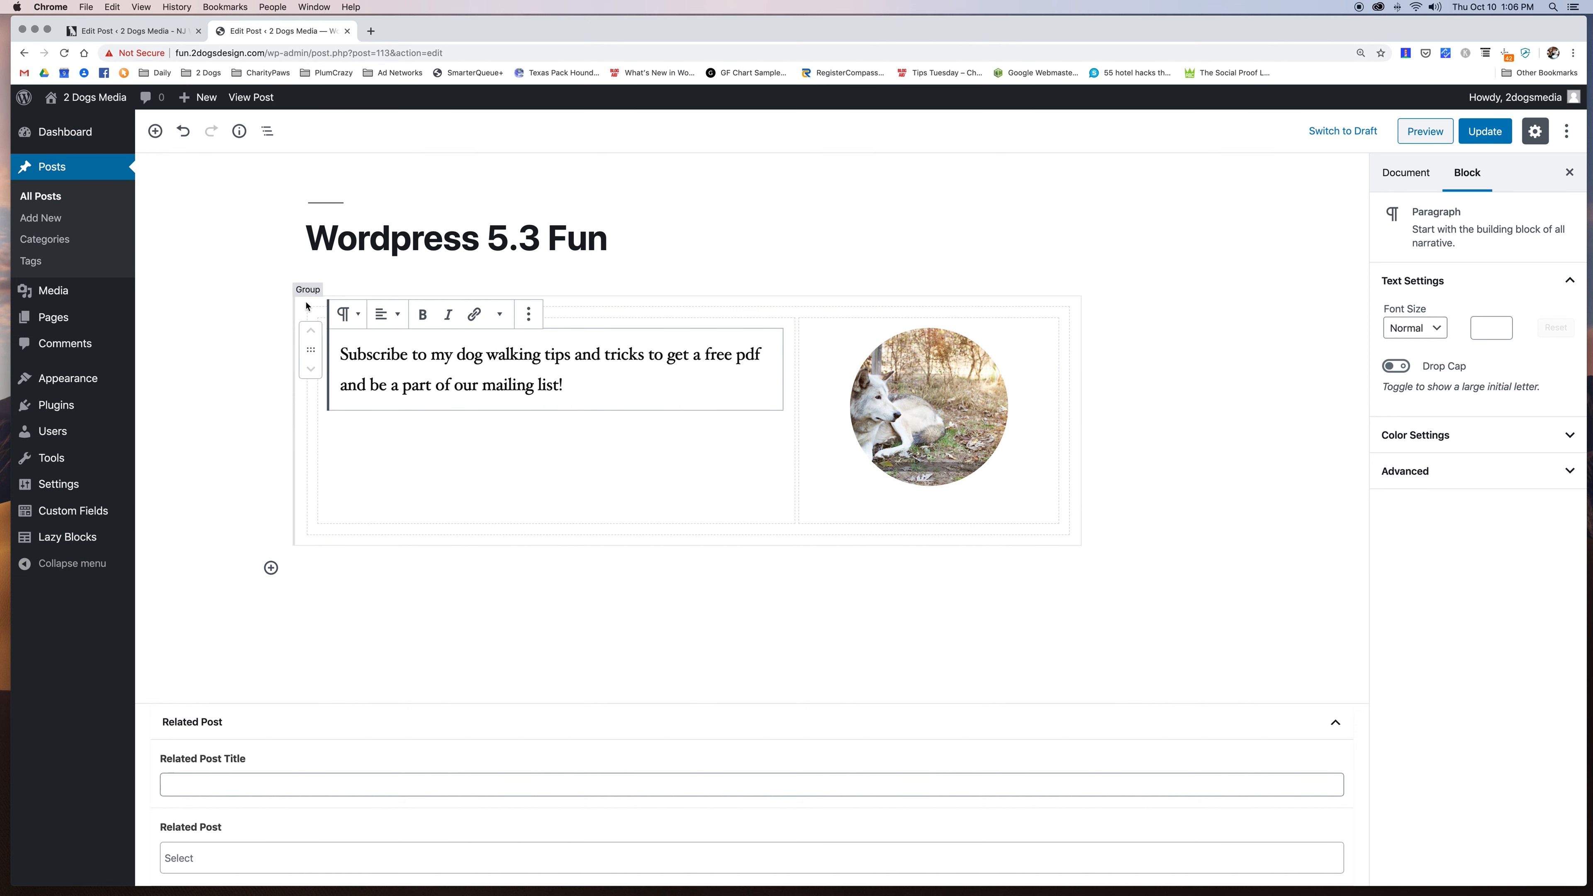
Add a second paragraph below the subscribe text reading "custom html mailing widget".
{"action": "left_click", "coordinate": [491, 455]}
{"action": "left_click", "coordinate": [577, 386]}
{"action": "key", "text": "Return"}
{"action": "type", "text": "cust"}
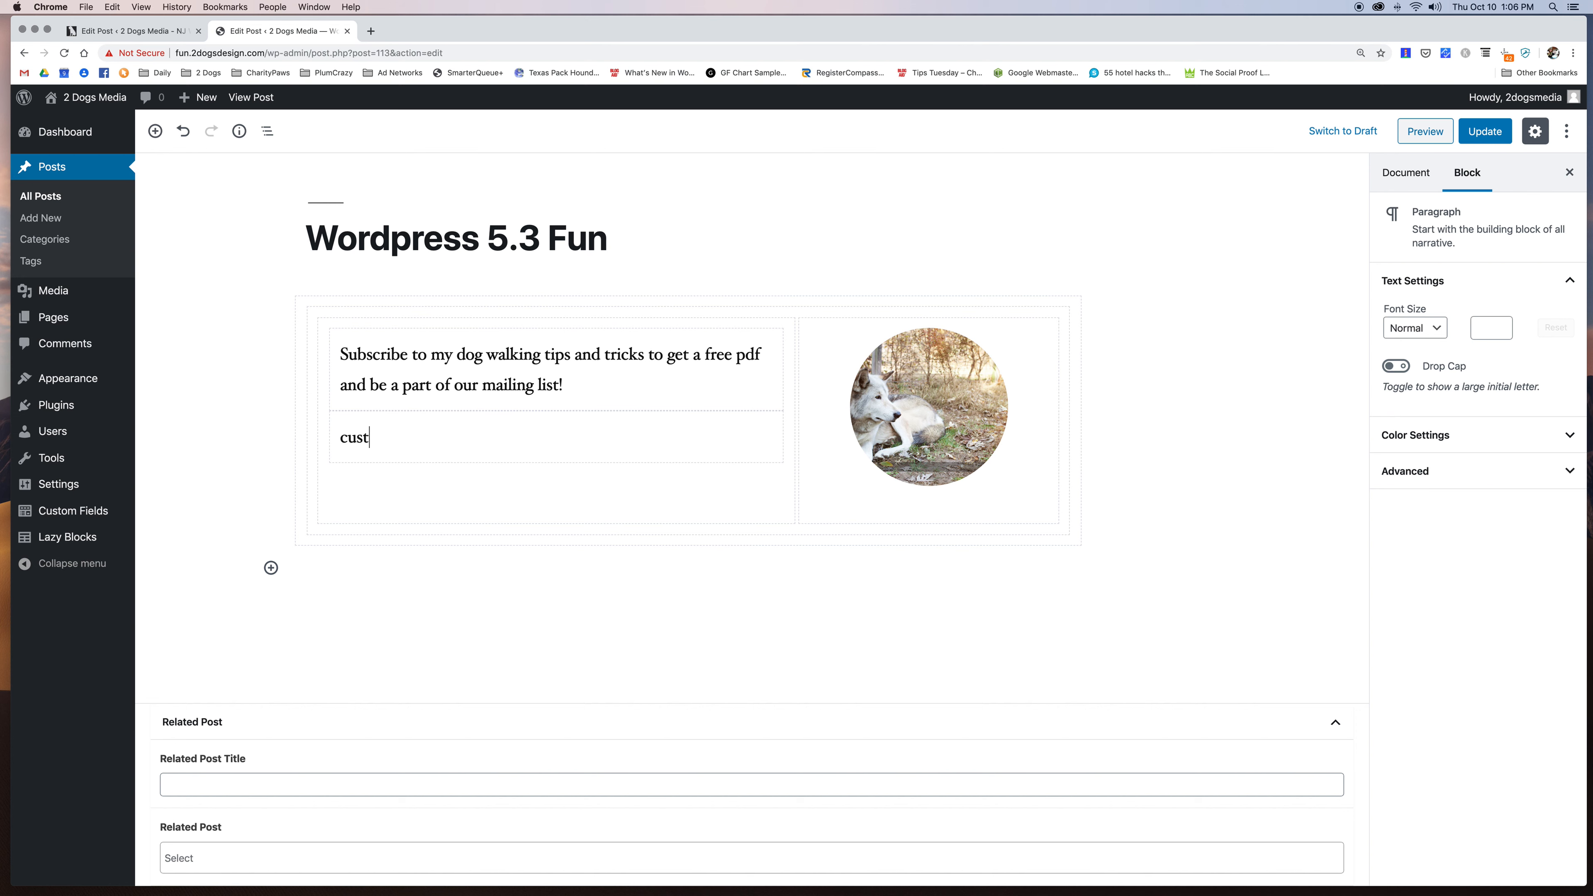
{"action": "type", "text": "om html mailing widget"}
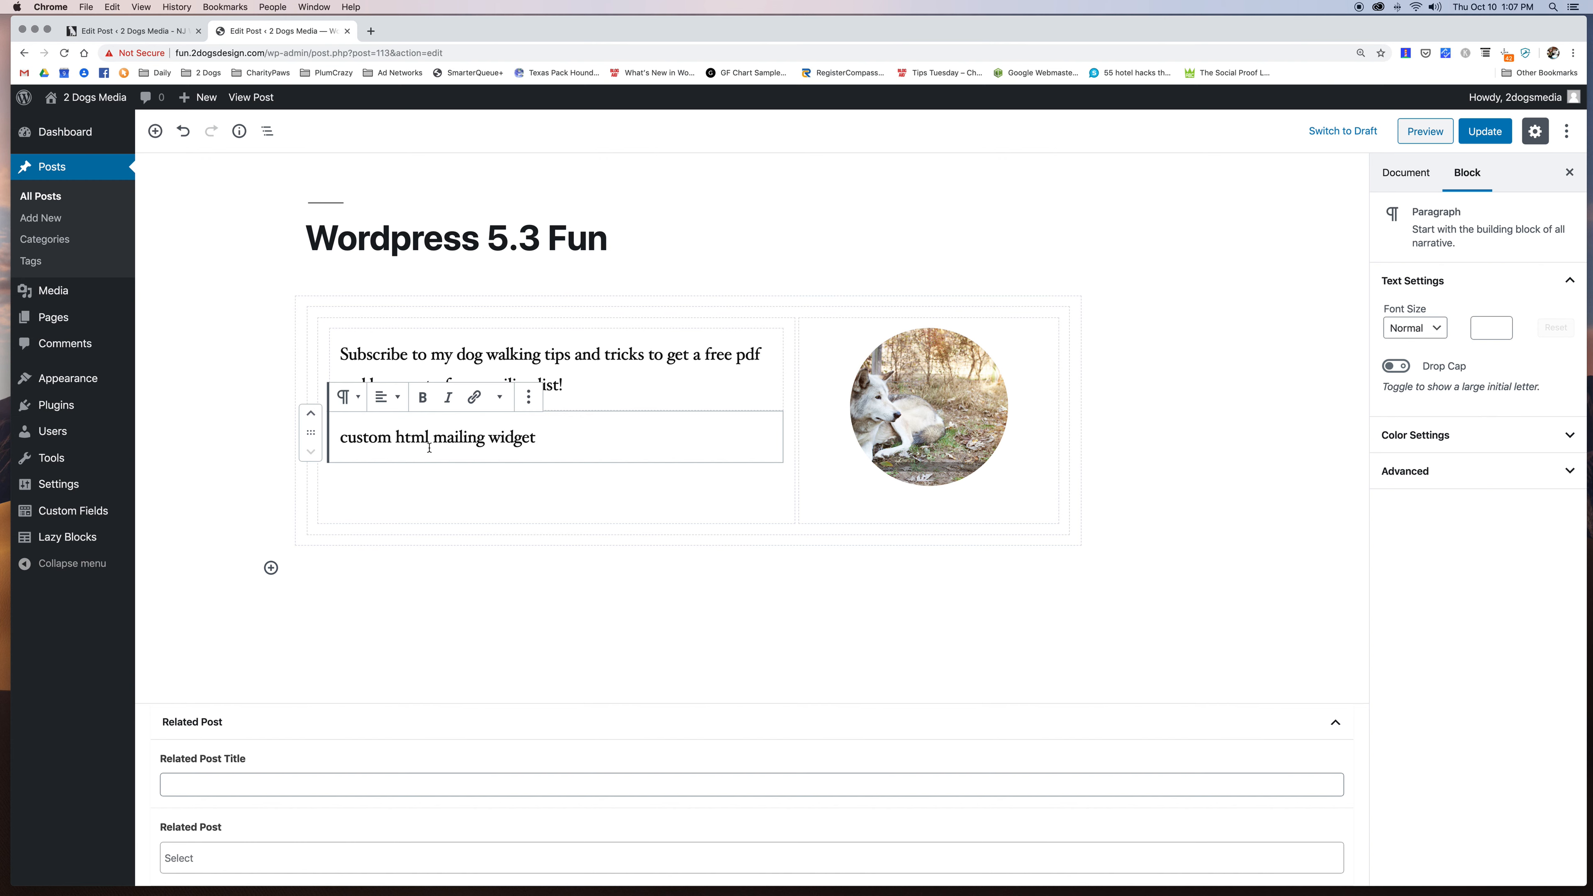
Insert an H2 heading "Trouble Walking Your Dog?" above the columns inside the group.
{"action": "left_click", "coordinate": [309, 534]}
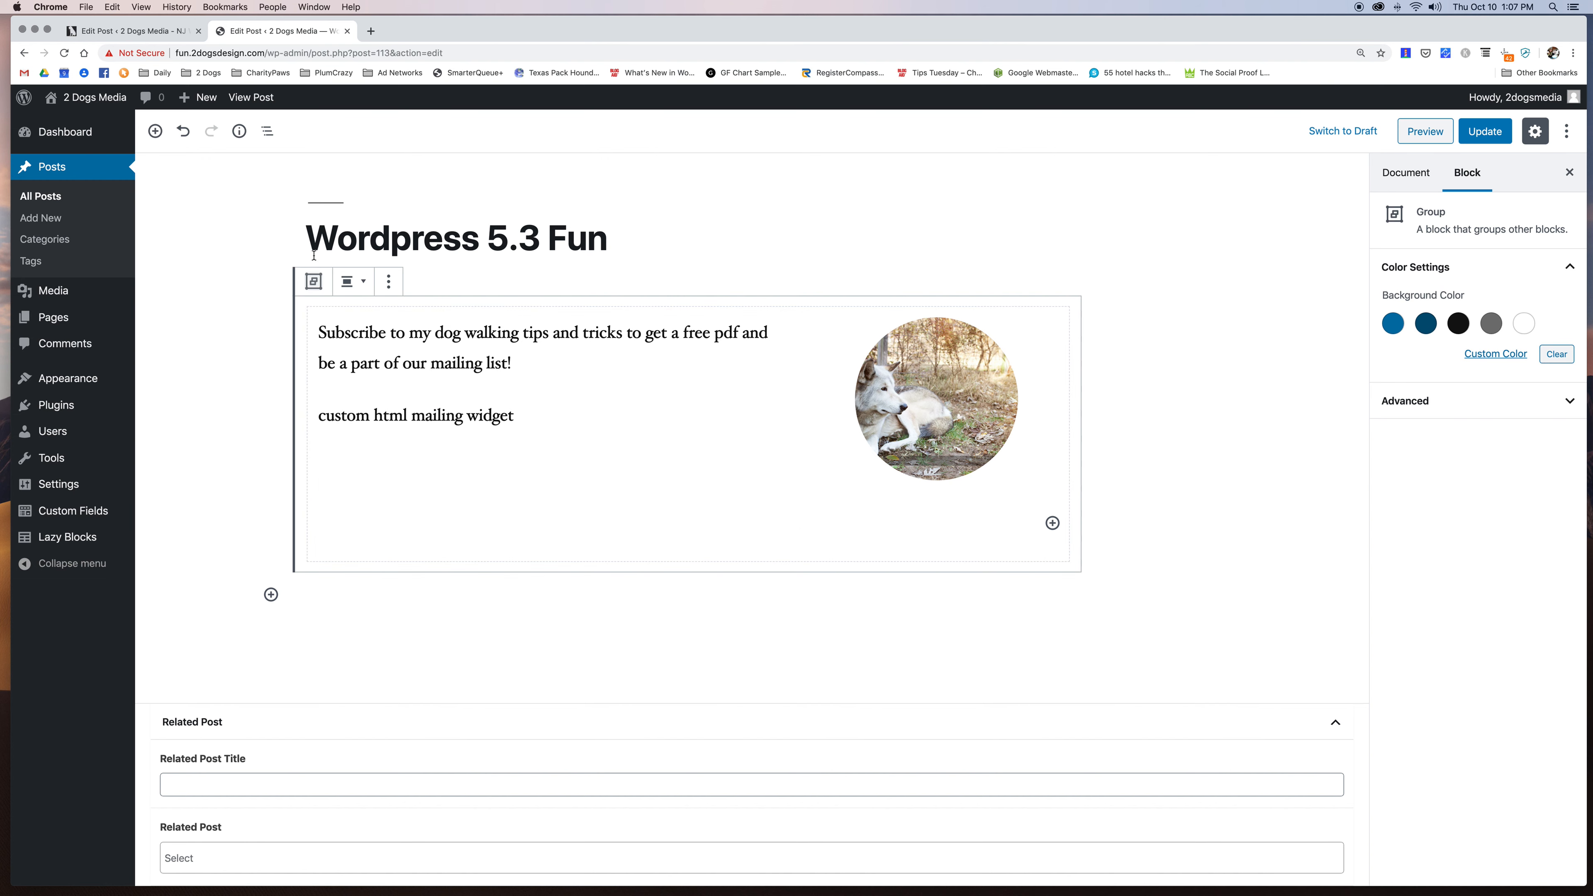
{"action": "left_click", "coordinate": [541, 315]}
{"action": "left_click", "coordinate": [687, 304]}
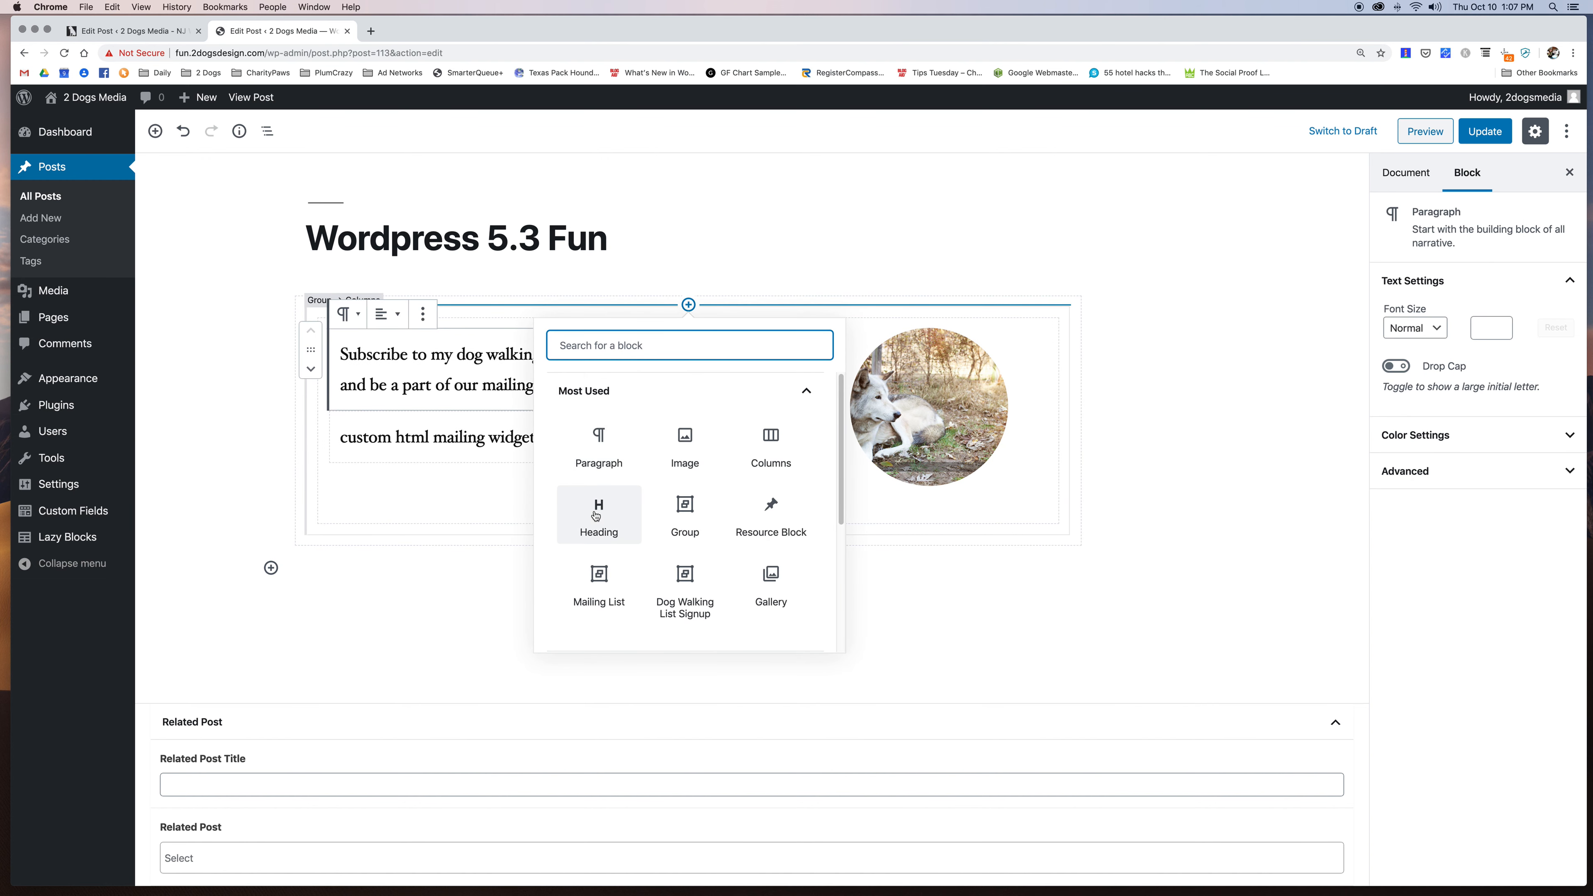
{"action": "left_click", "coordinate": [595, 510]}
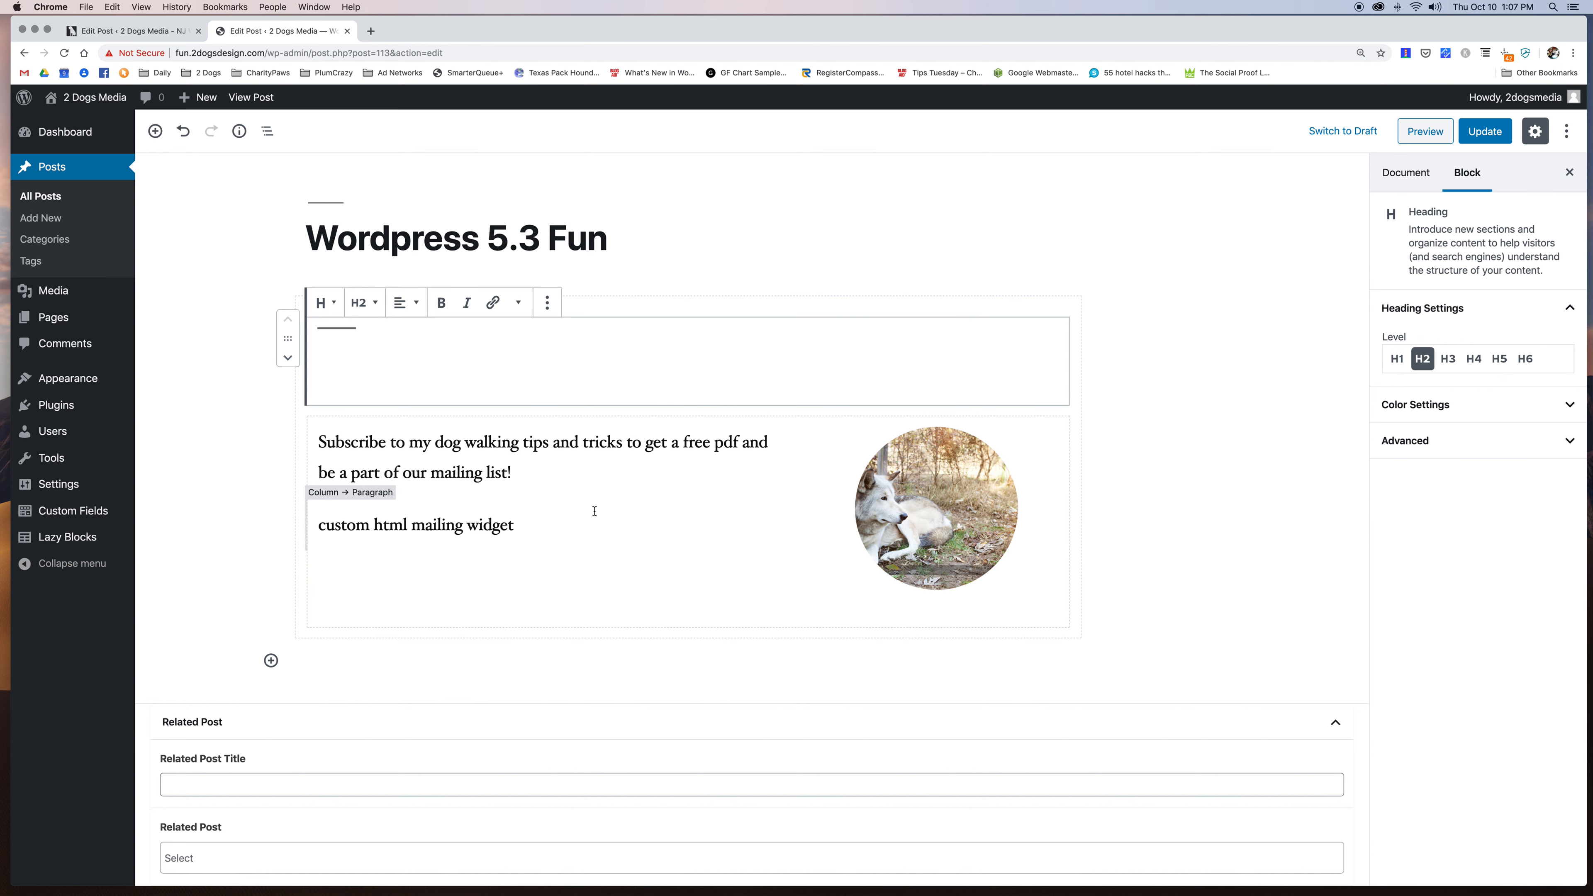
{"action": "type", "text": "Trouble Wa"}
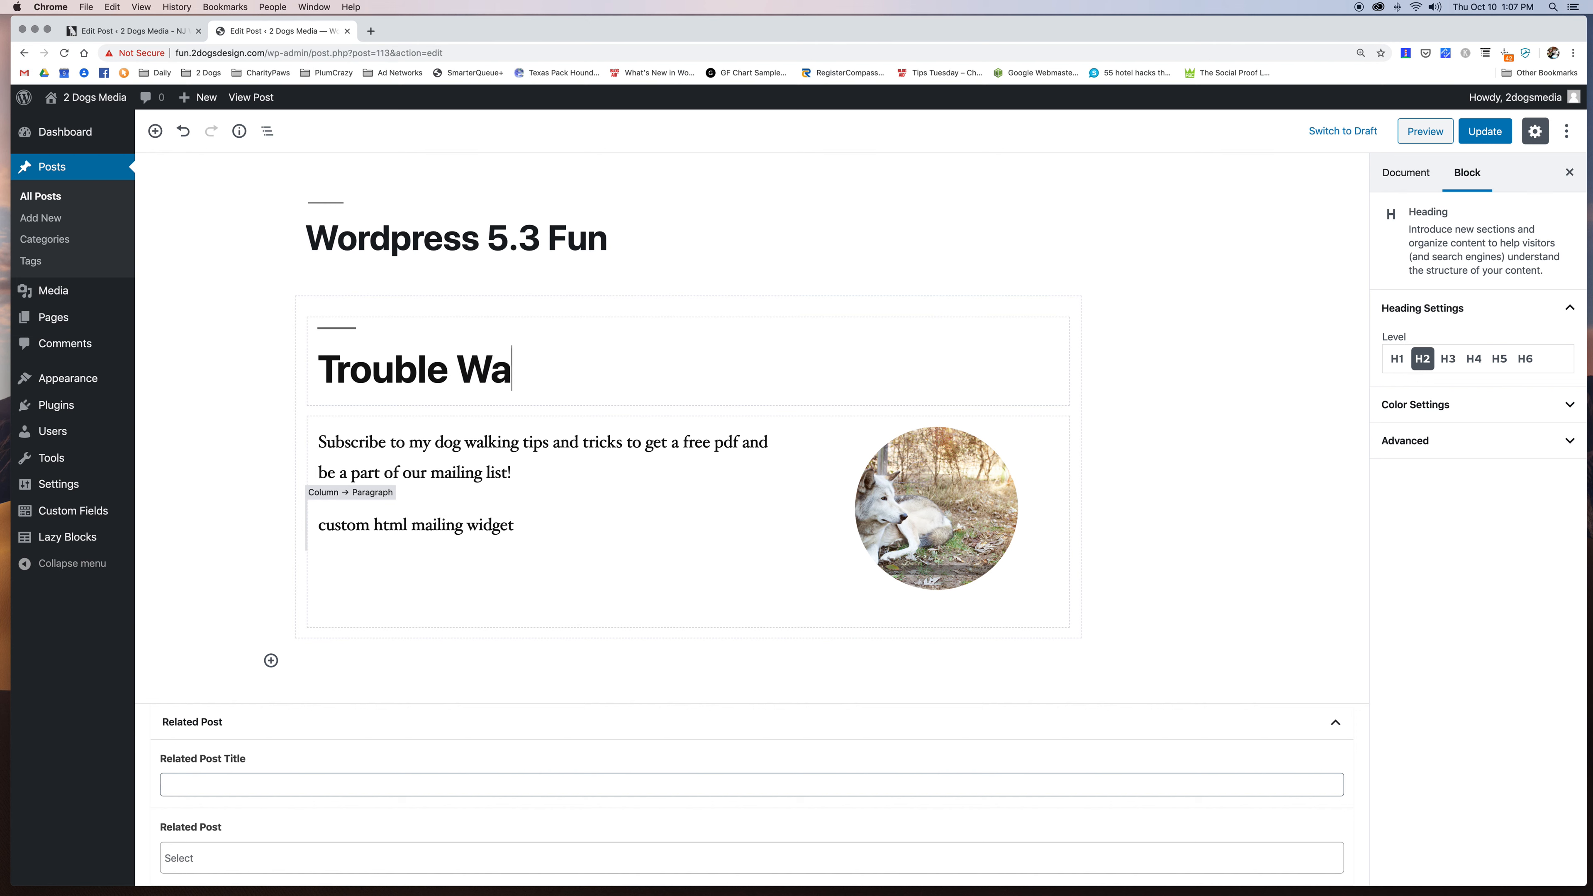
{"action": "type", "text": "lking Your Dog?"}
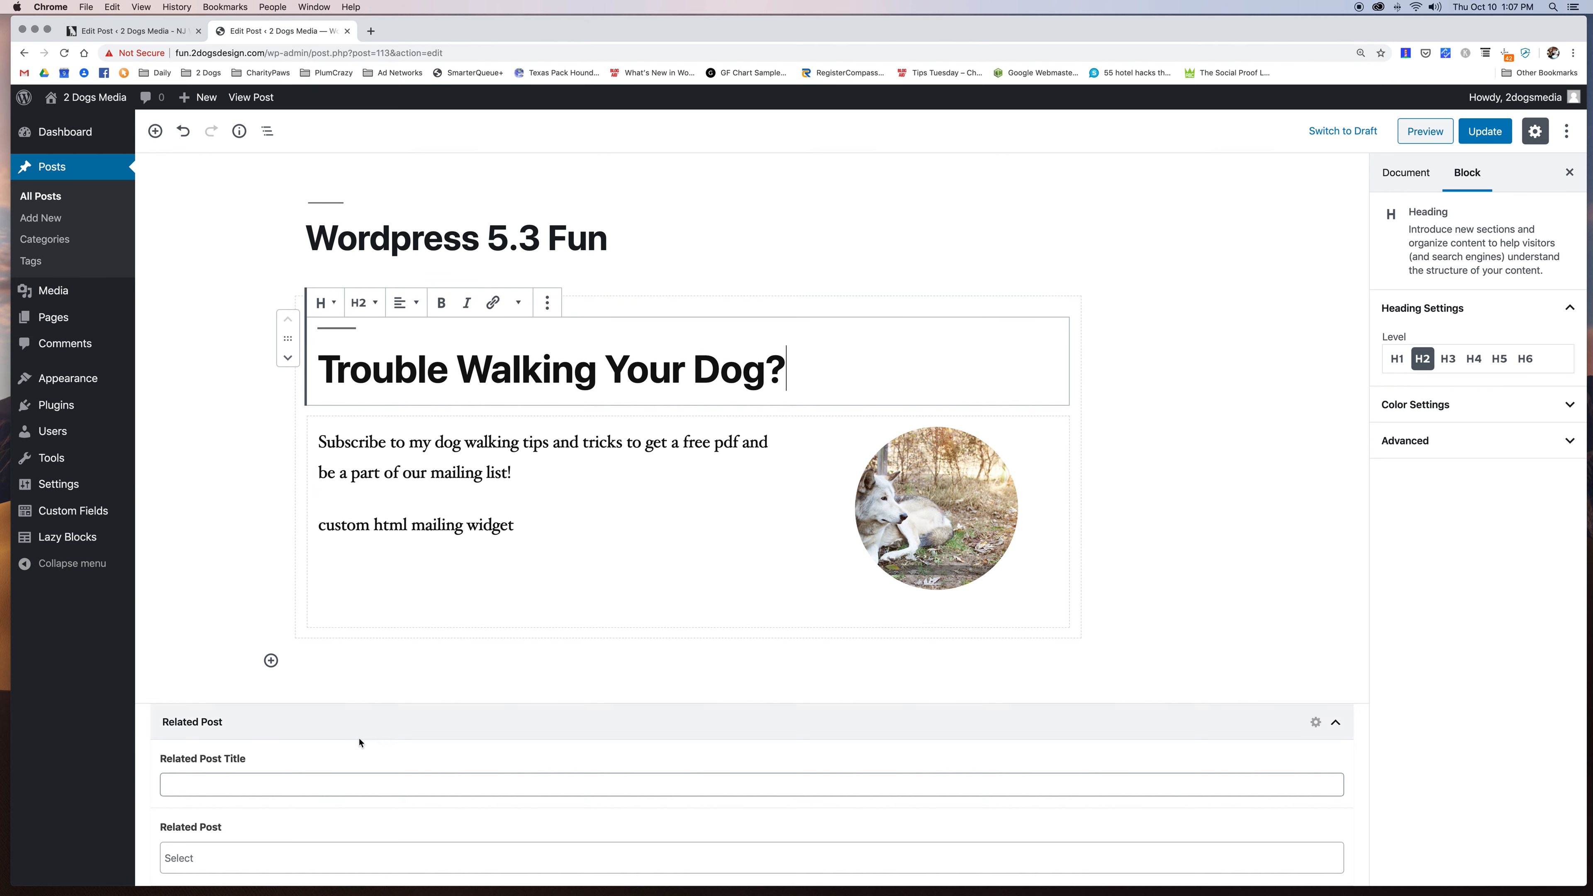
Preview the post with the grouped dog walking content and return to the editor.
{"action": "left_click", "coordinate": [1415, 138]}
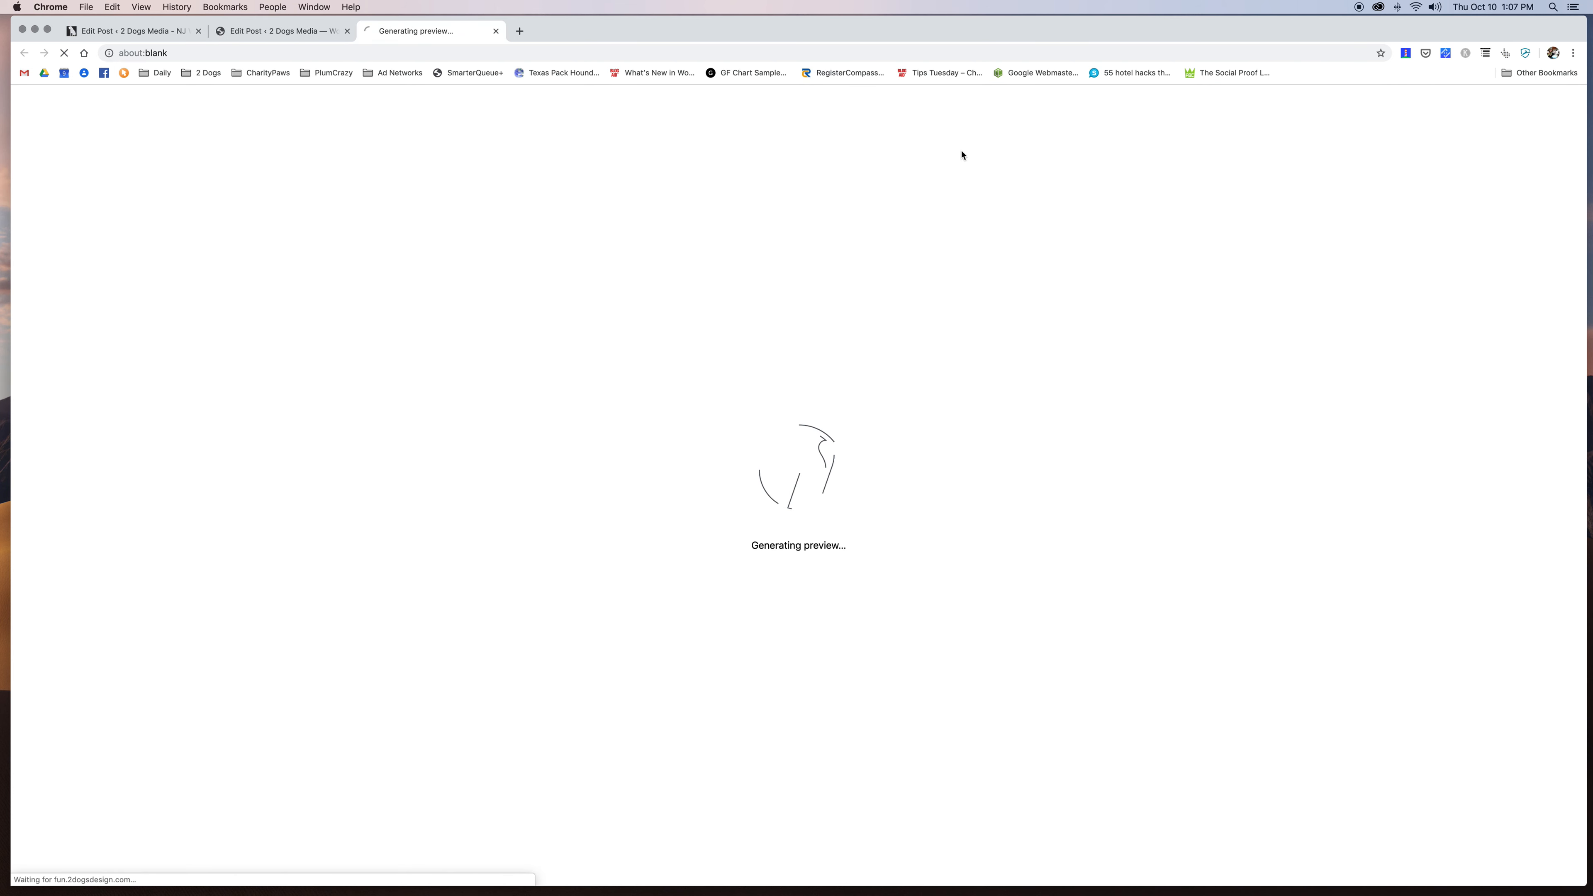
{"action": "scroll", "coordinate": [562, 575], "scroll_direction": "down", "scroll_amount": 8}
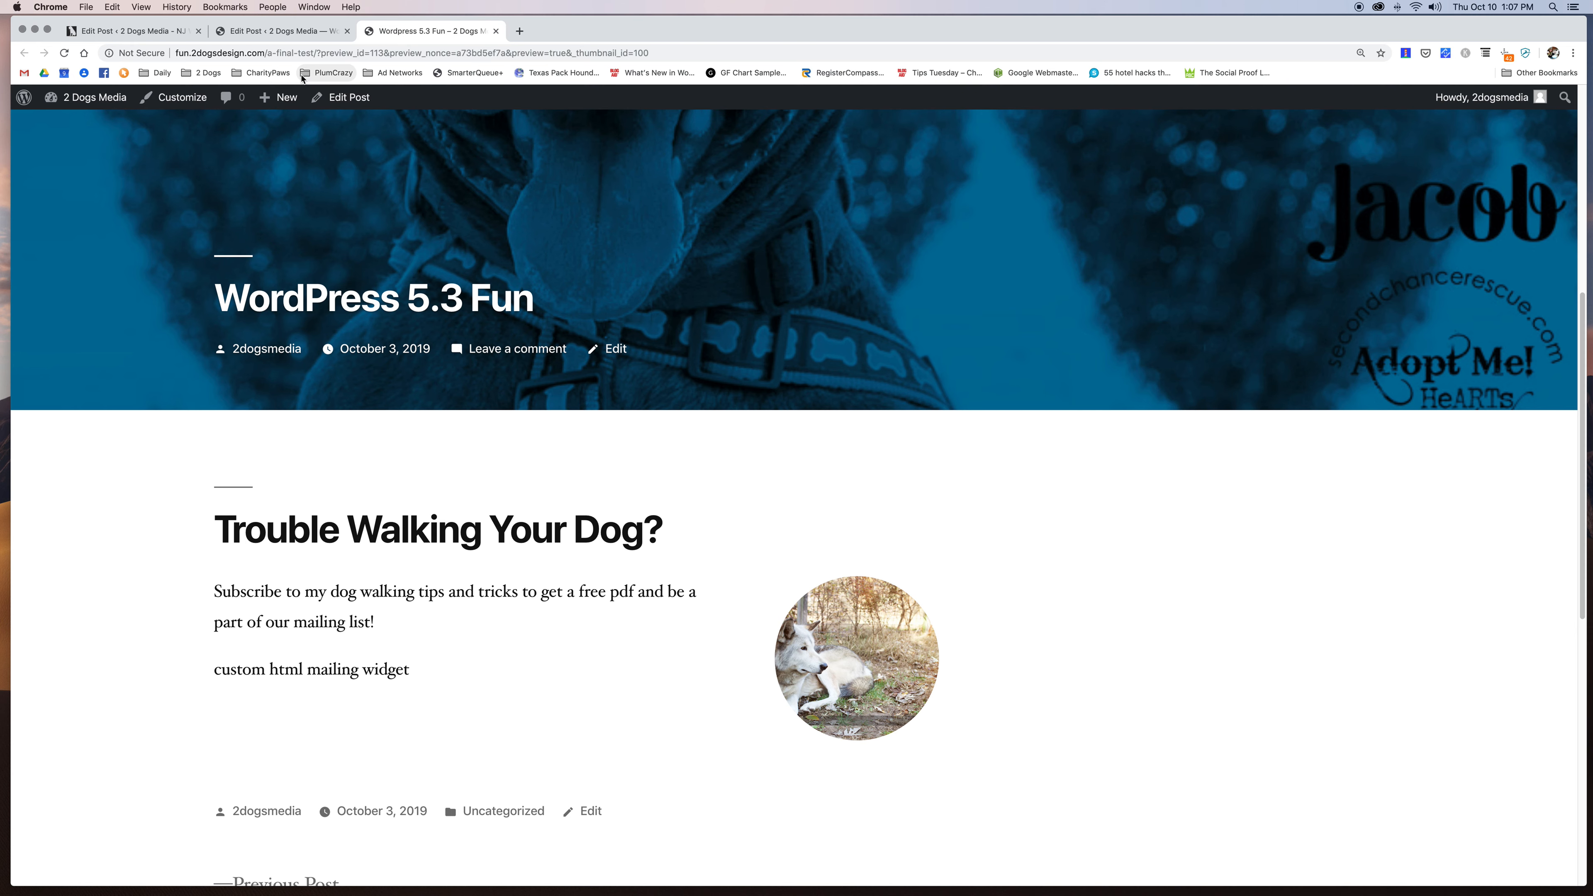
{"action": "left_click", "coordinate": [314, 37]}
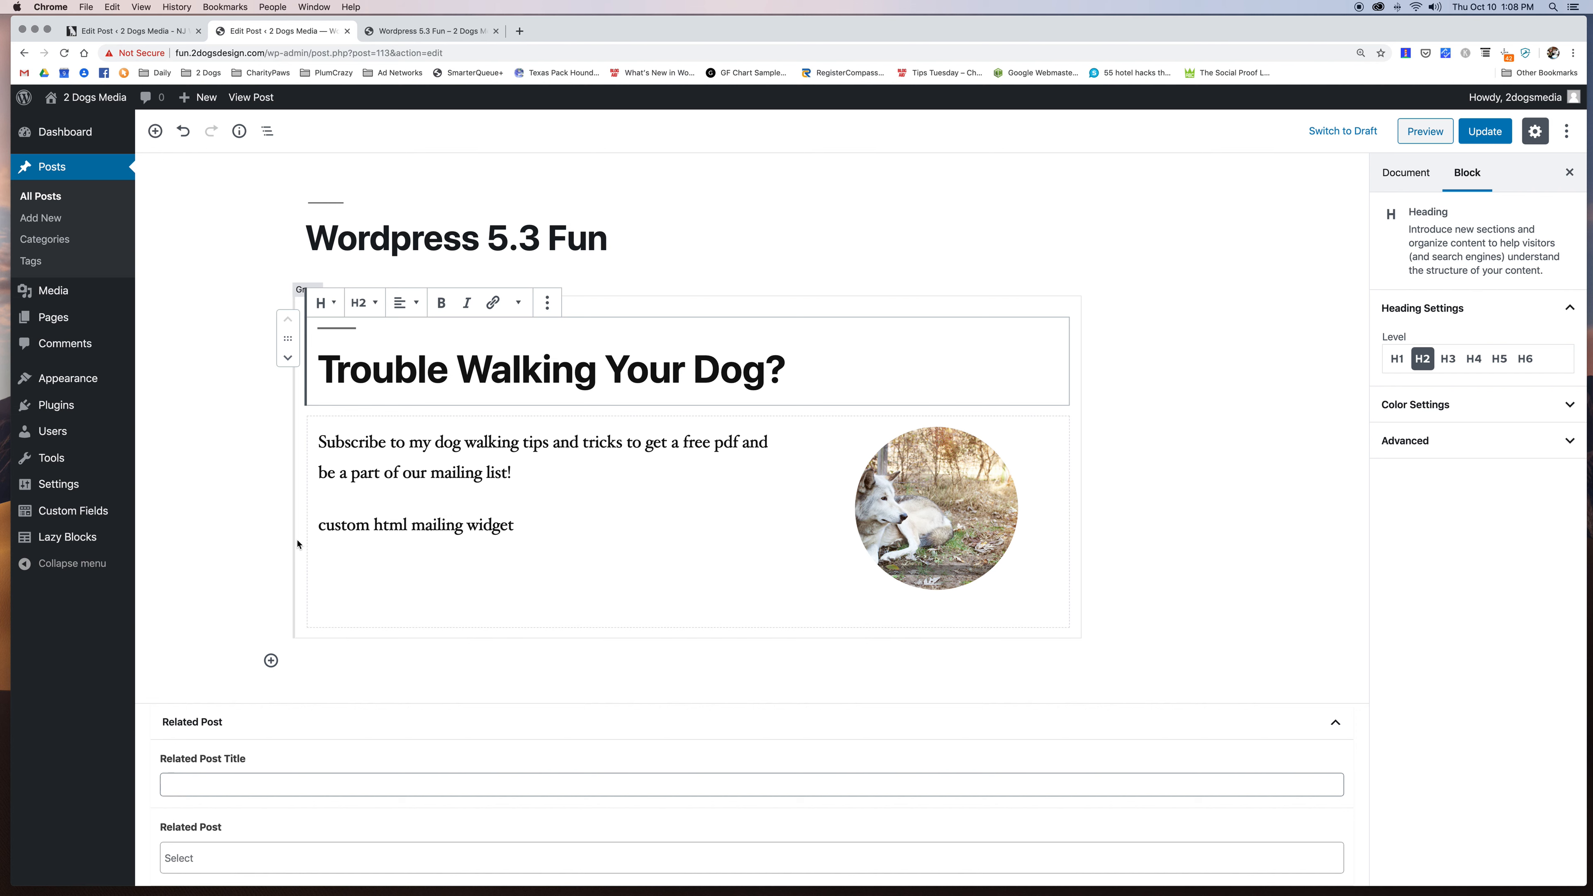
Add the whole Group block to the reusable blocks and save it under the name "dog walking CTA".
{"action": "left_click", "coordinate": [302, 629]}
{"action": "left_click", "coordinate": [387, 282]}
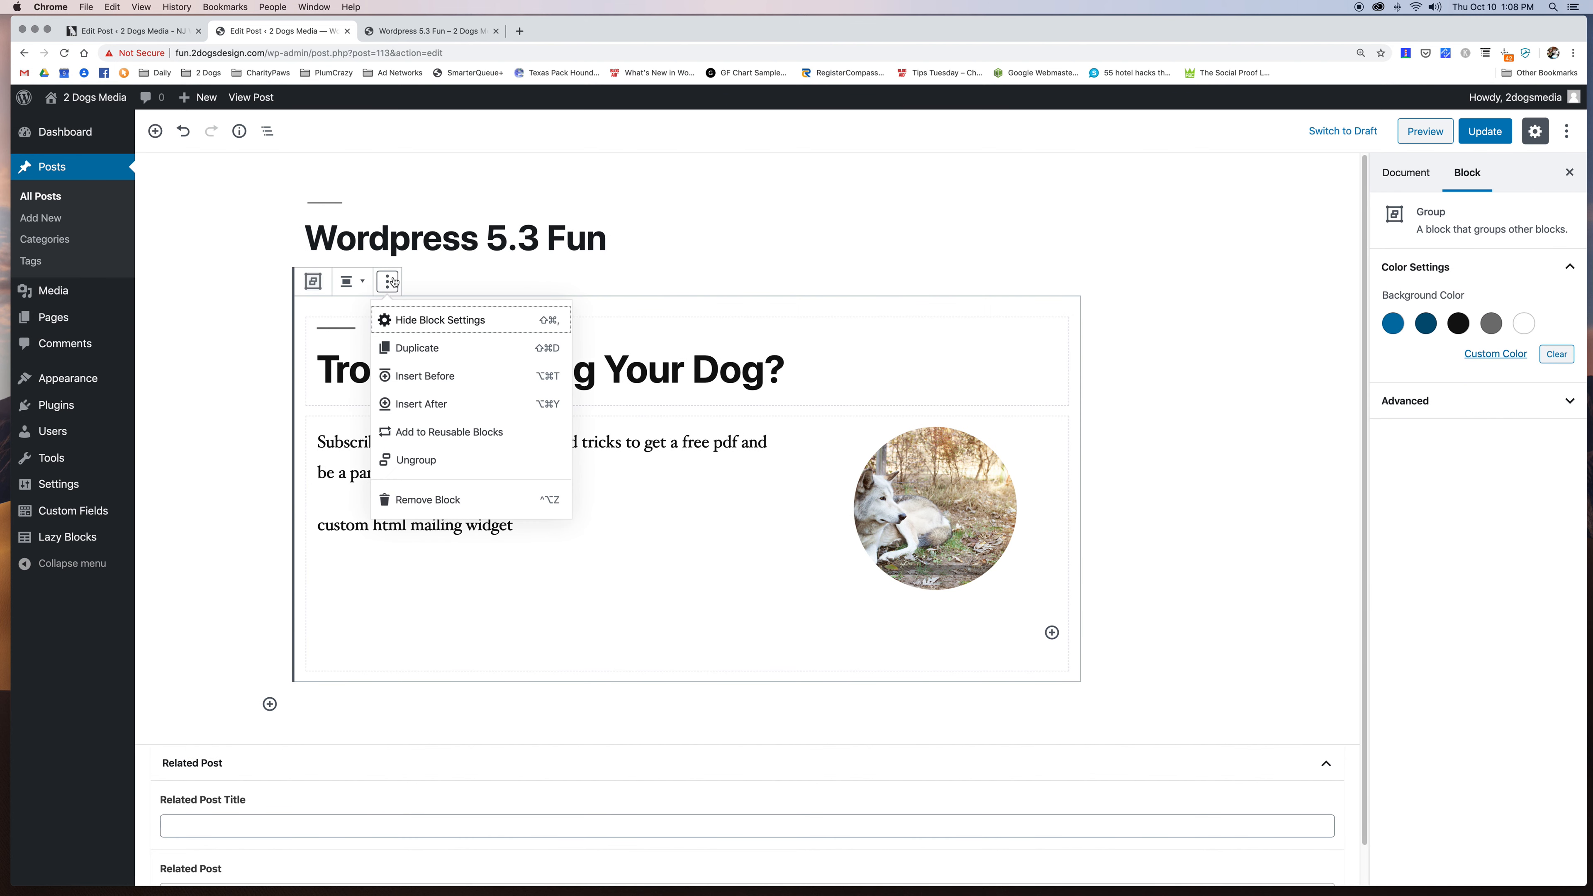
{"action": "left_click", "coordinate": [449, 433]}
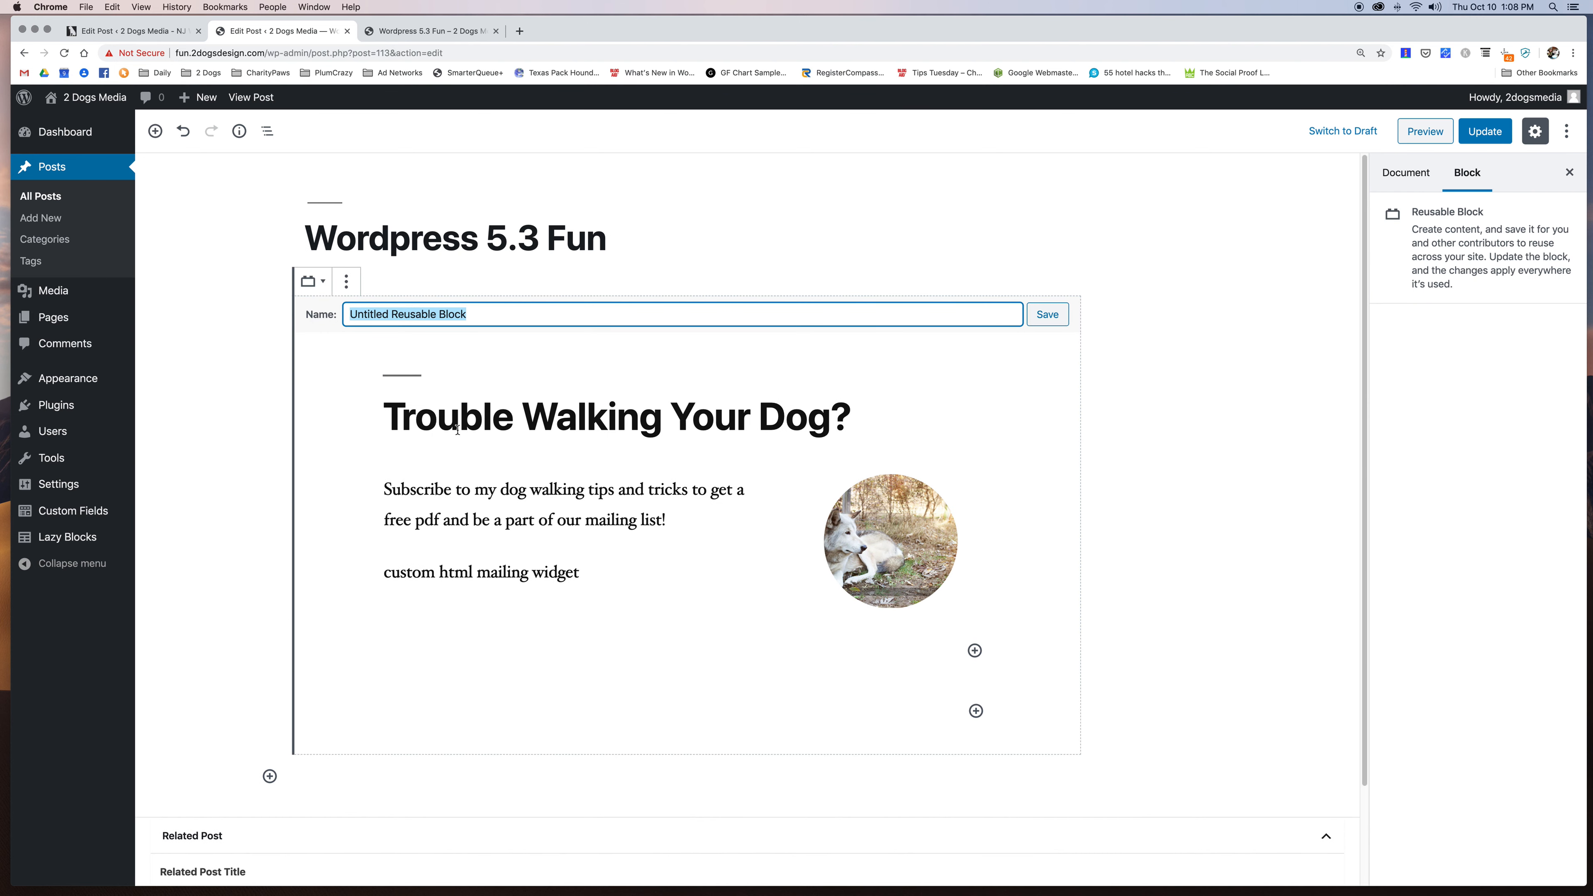
{"action": "type", "text": "dog walking CTA"}
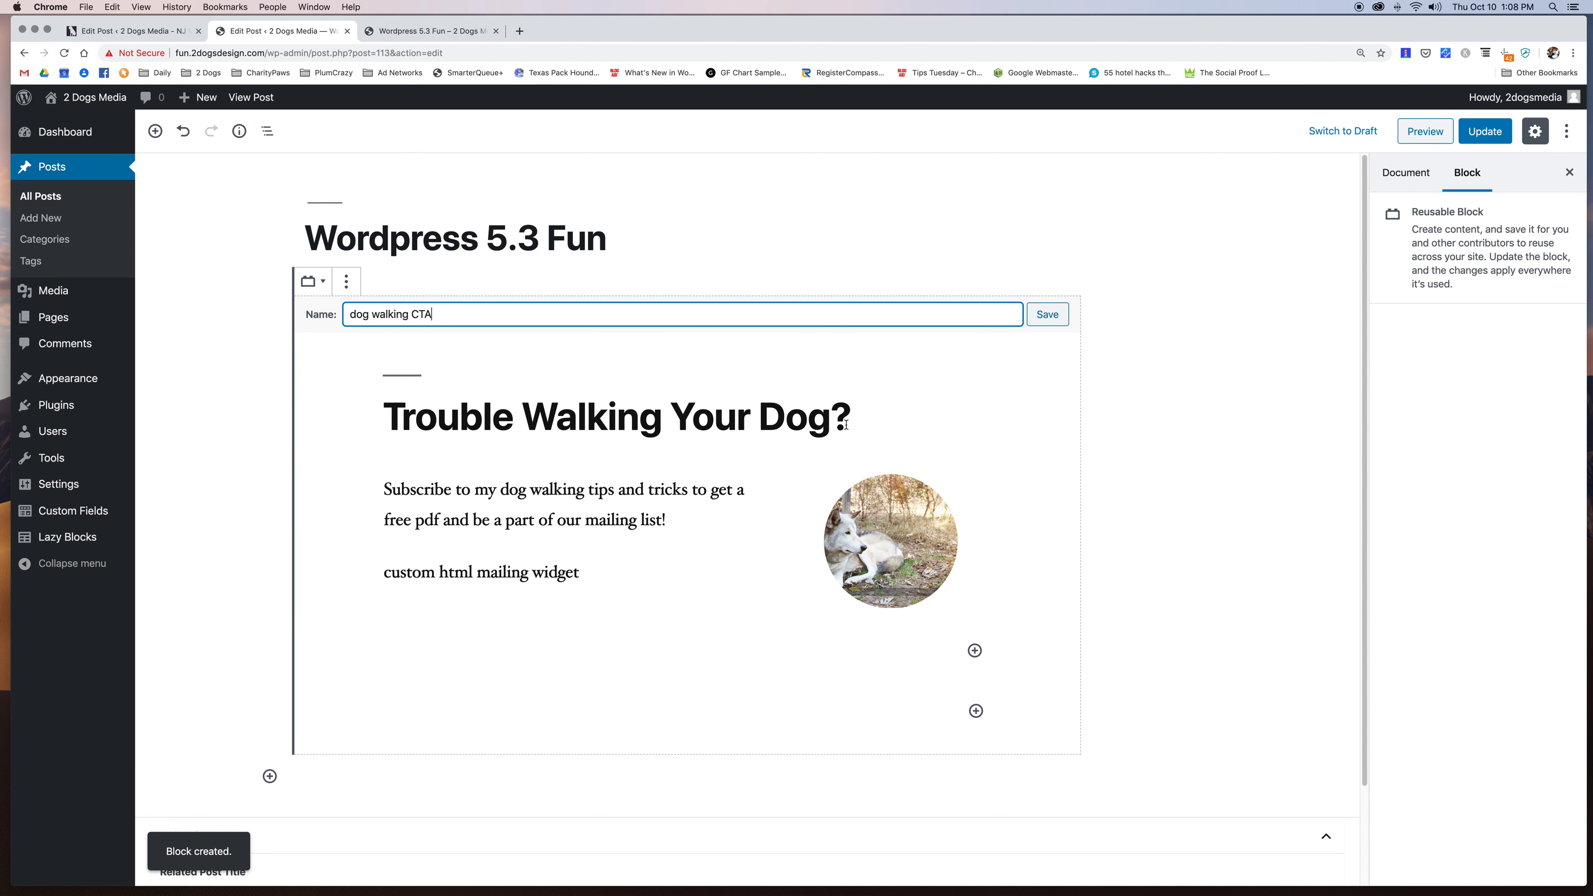
{"action": "left_click", "coordinate": [1061, 316]}
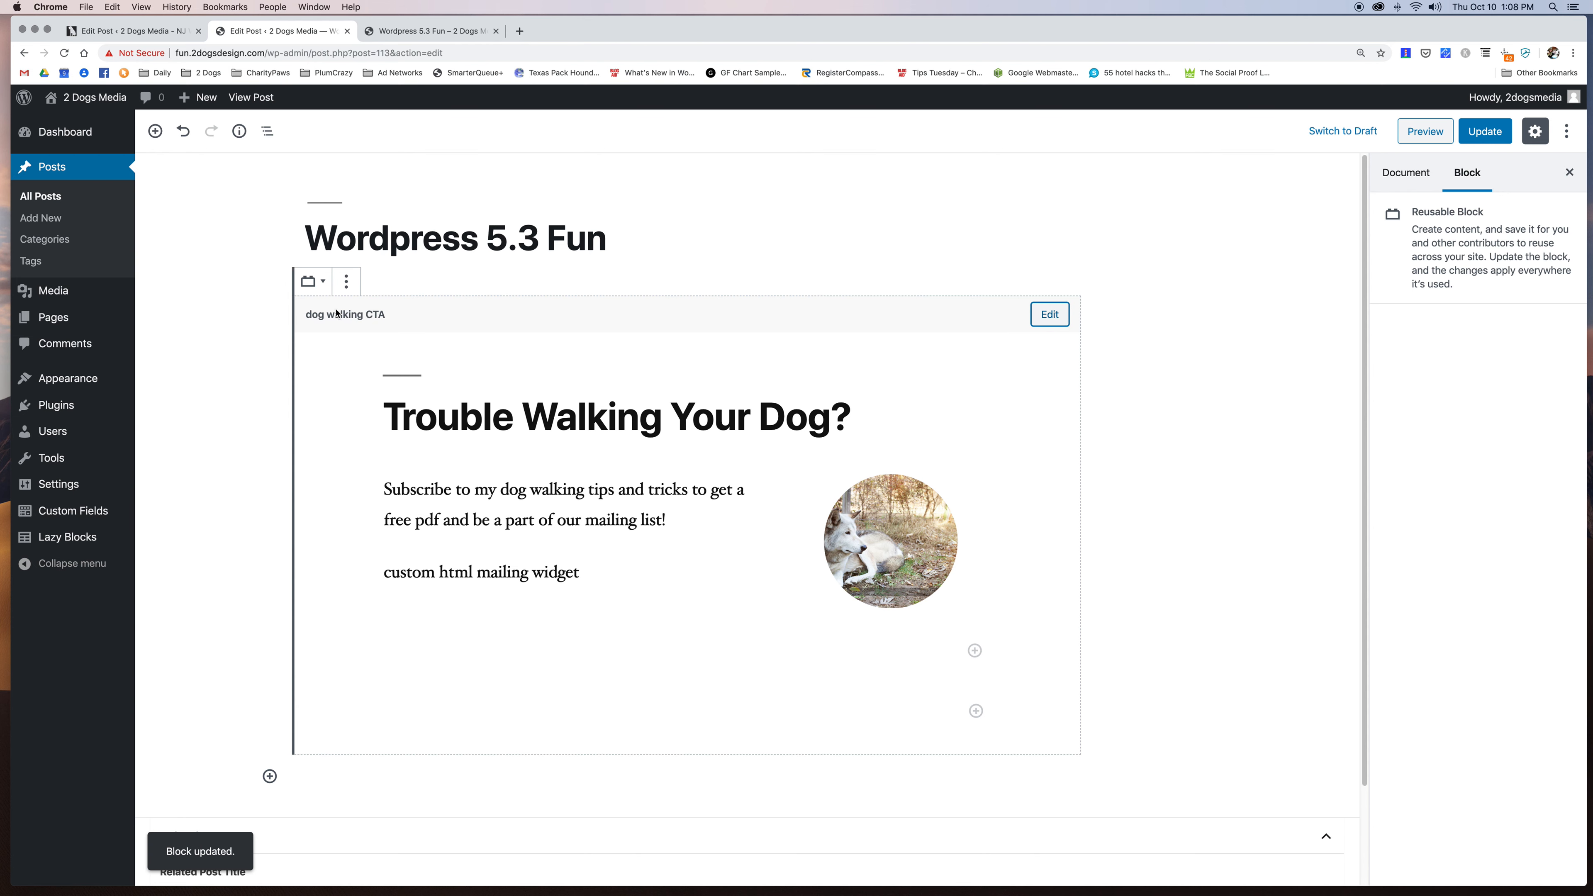
Remove the "dog walking CTA" block from the post and insert the "Dog Walking List Signup" reusable block instead.
{"action": "left_click", "coordinate": [346, 281]}
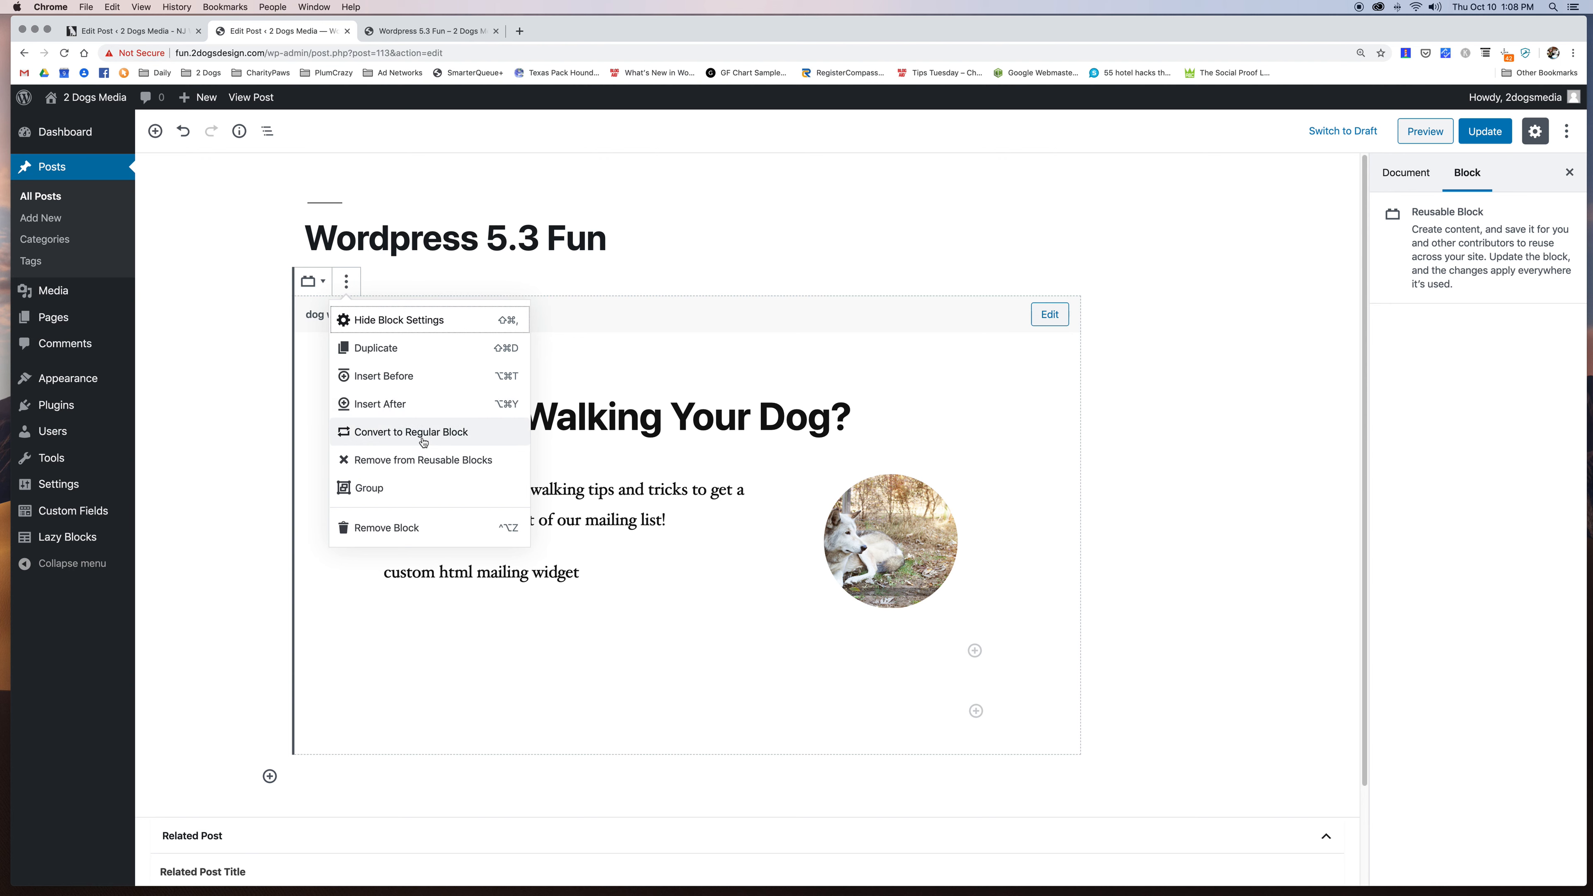
{"action": "left_click", "coordinate": [1040, 314]}
{"action": "left_click", "coordinate": [814, 288]}
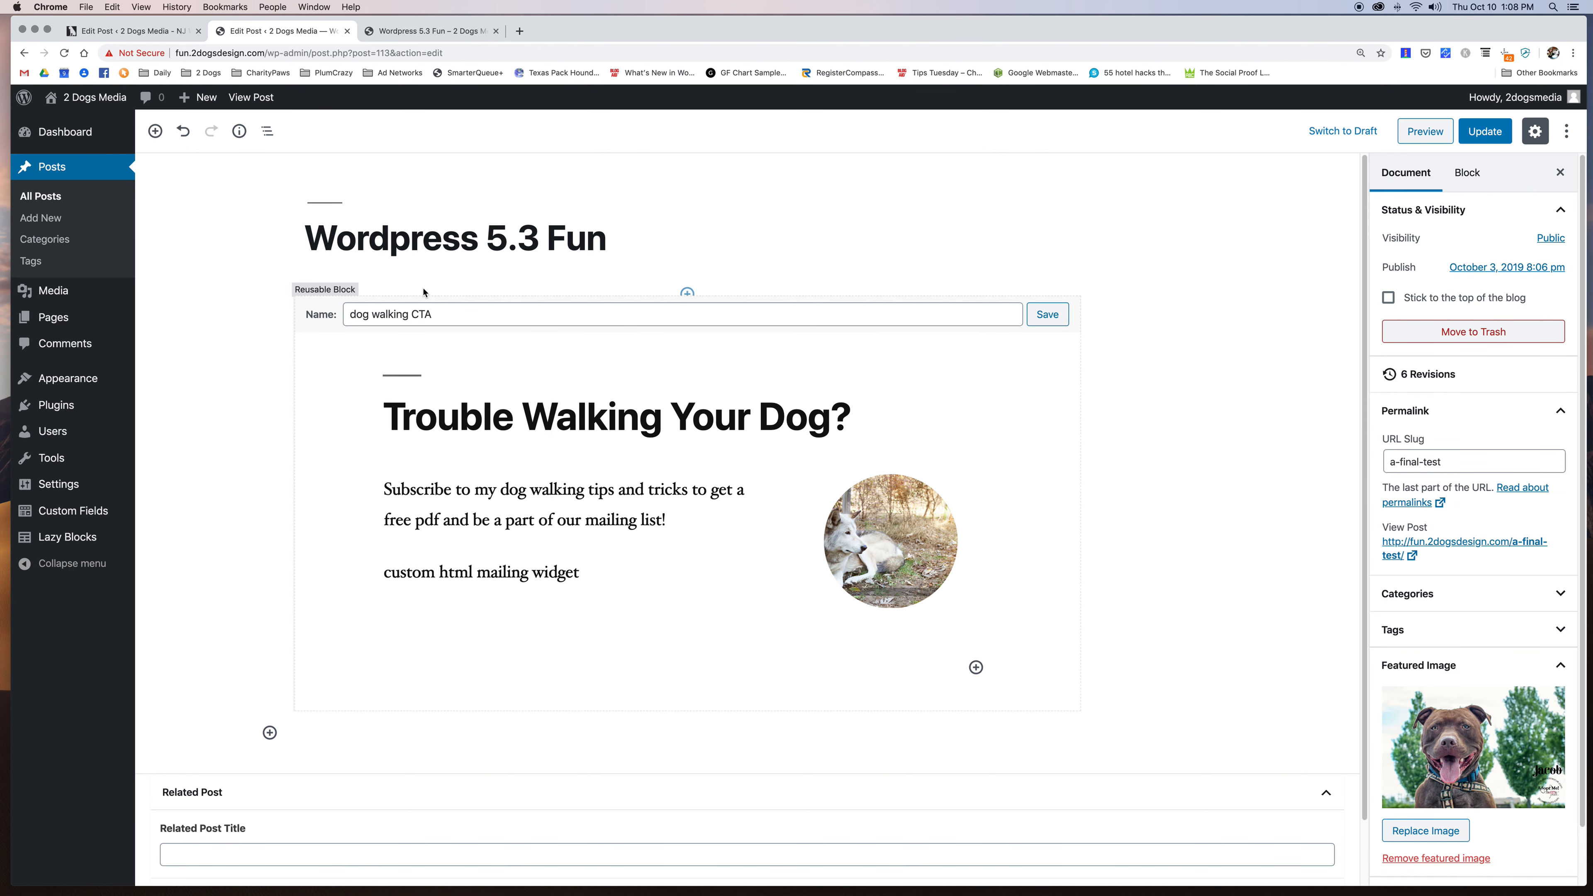
{"action": "left_click", "coordinate": [319, 494]}
{"action": "left_click", "coordinate": [347, 281]}
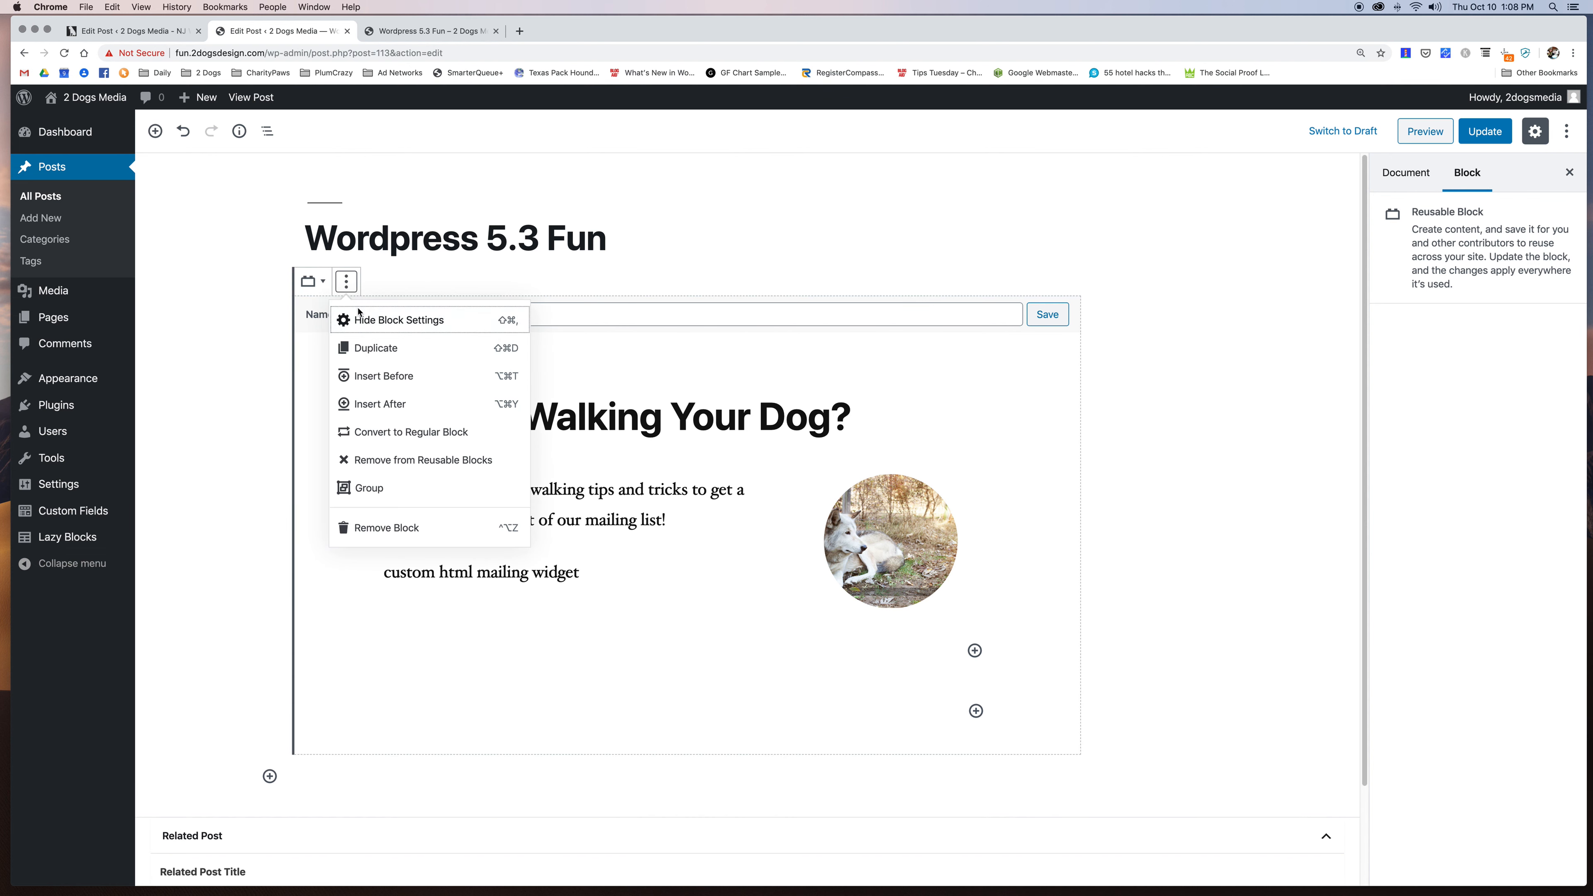
{"action": "left_click", "coordinate": [402, 528]}
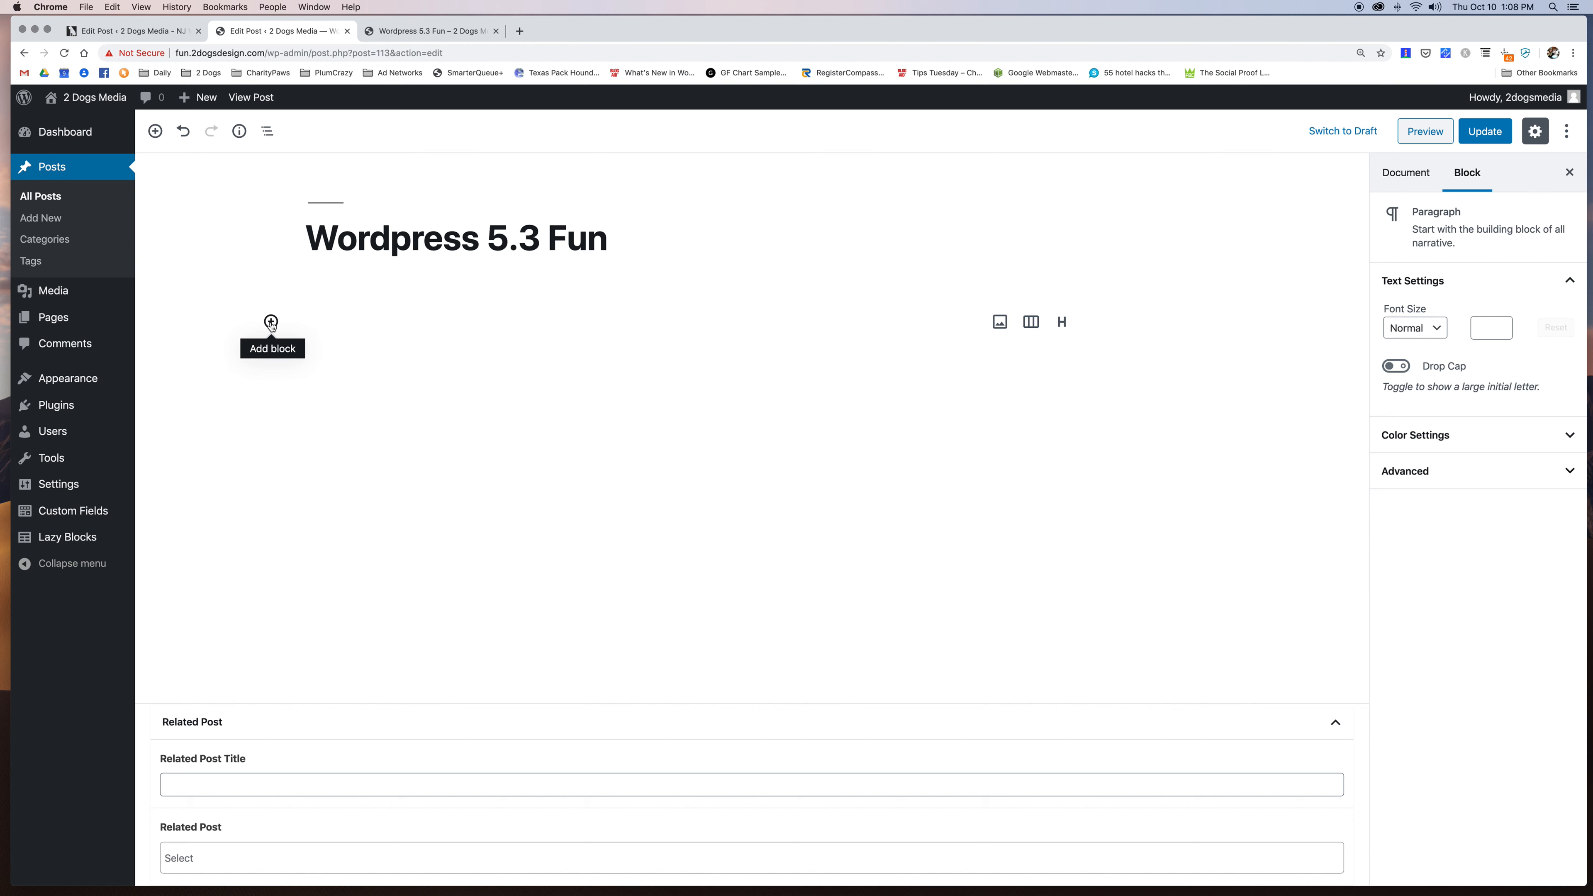
{"action": "type", "text": "/dog"}
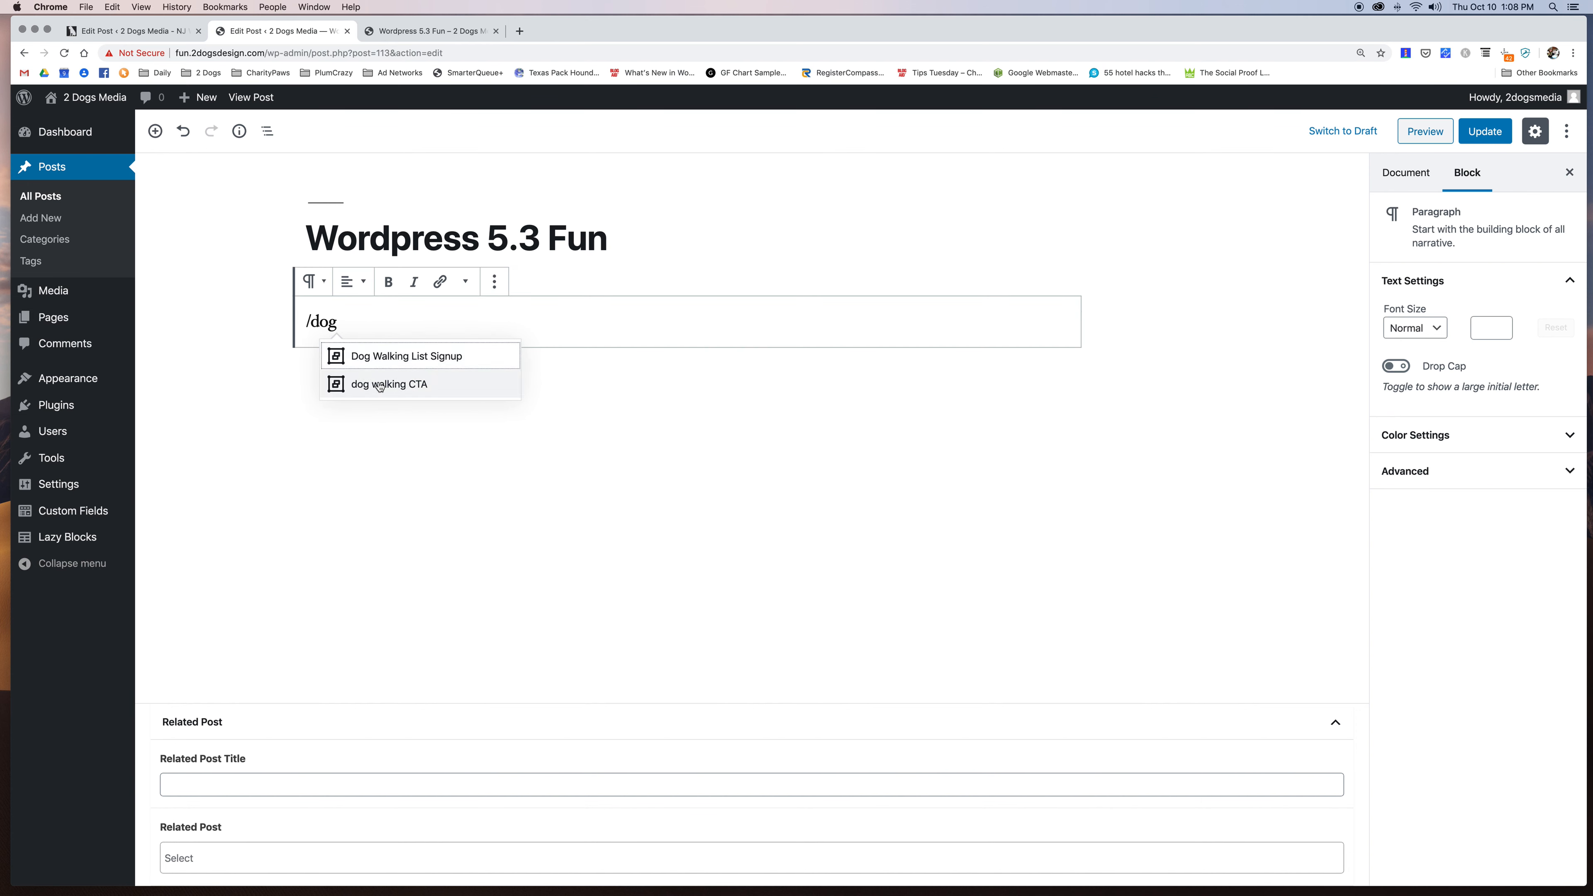
{"action": "left_click", "coordinate": [393, 357]}
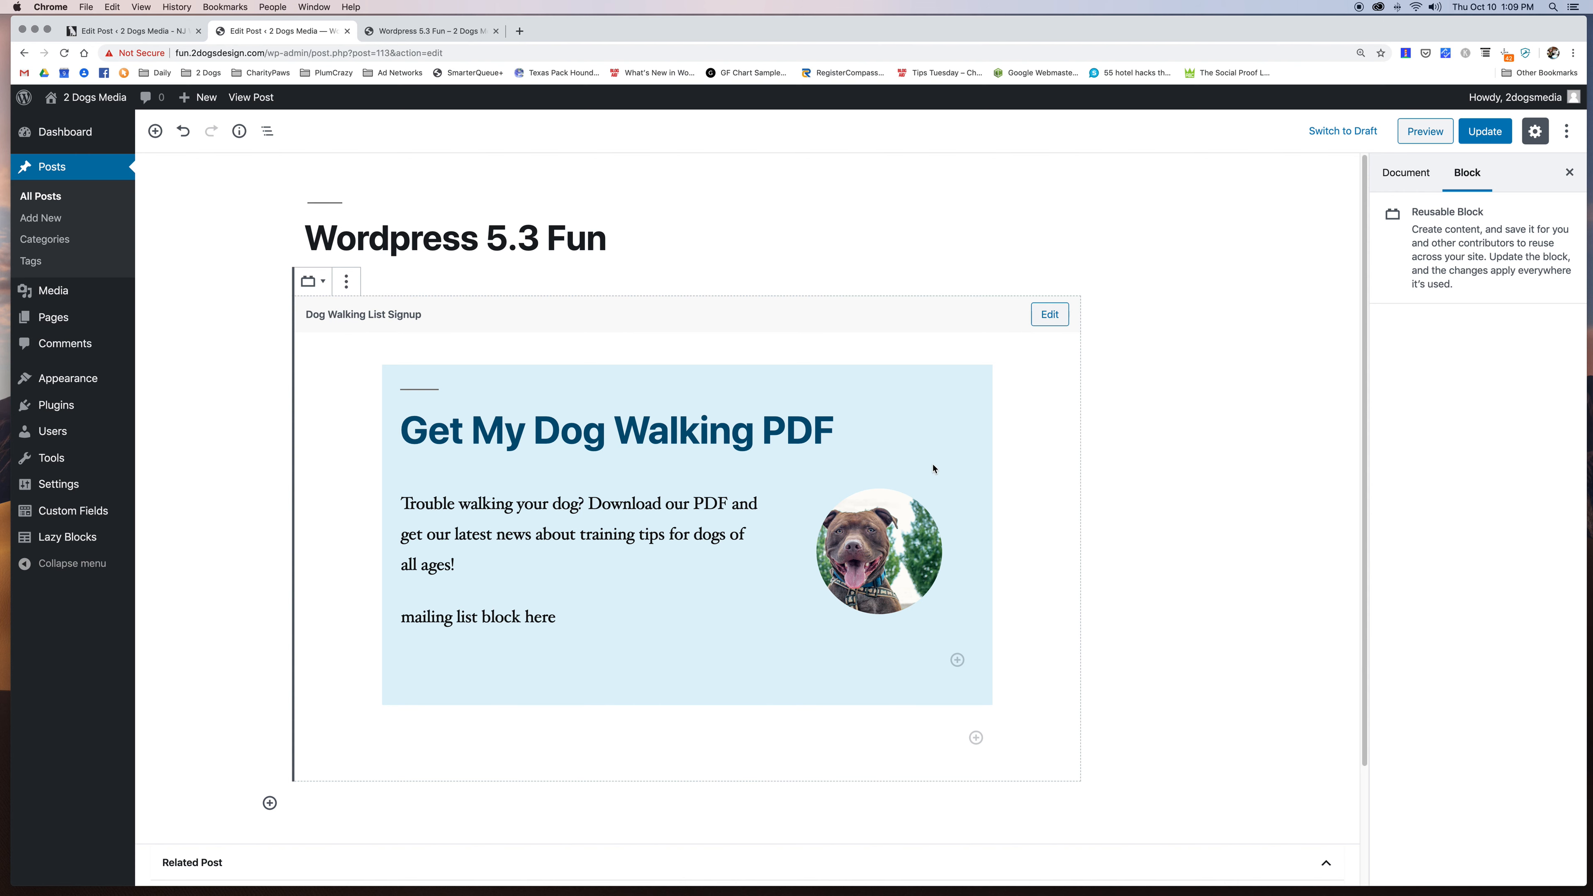
Preview the post with the Dog Walking List Signup block and return to the editor.
{"action": "left_click", "coordinate": [1425, 131]}
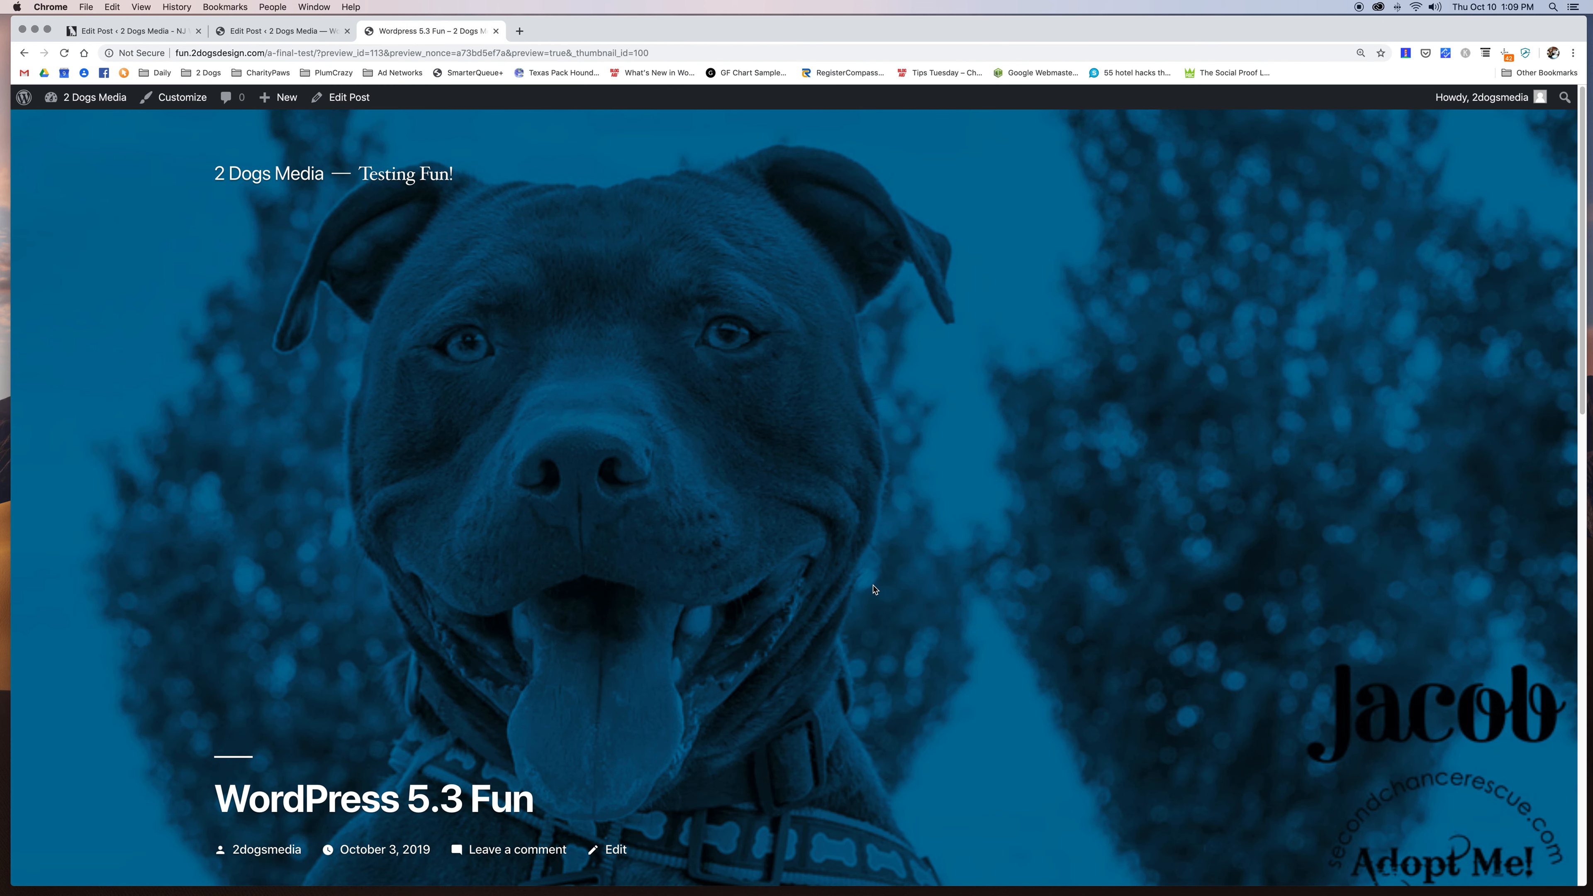
{"action": "scroll", "coordinate": [873, 583], "scroll_direction": "down", "scroll_amount": 8}
{"action": "scroll", "coordinate": [873, 589], "scroll_direction": "down", "scroll_amount": 1}
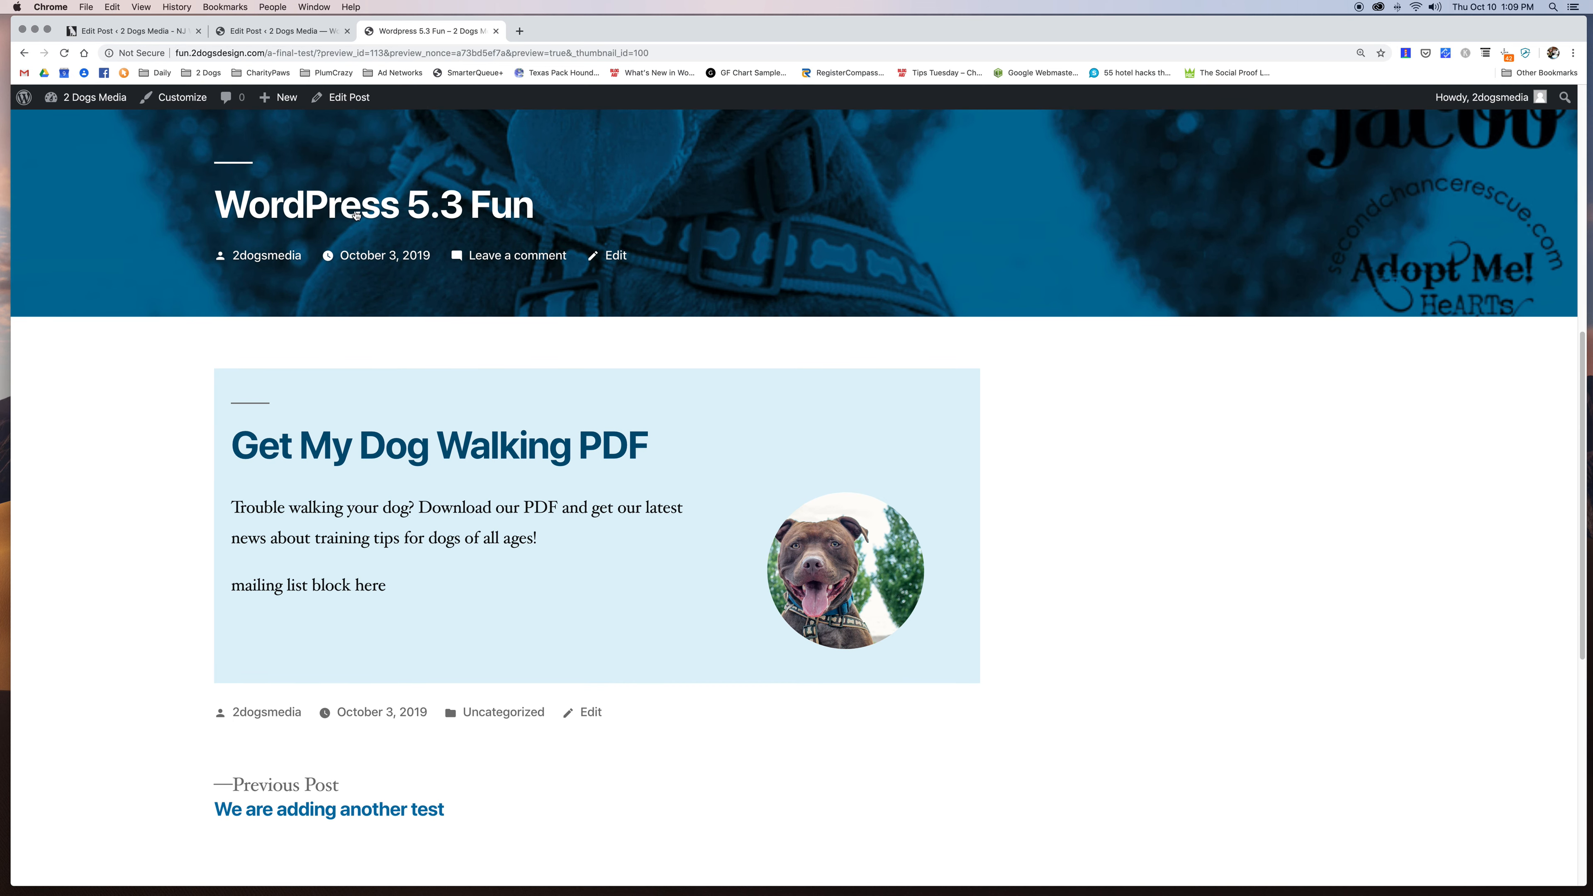
{"action": "left_click", "coordinate": [281, 30]}
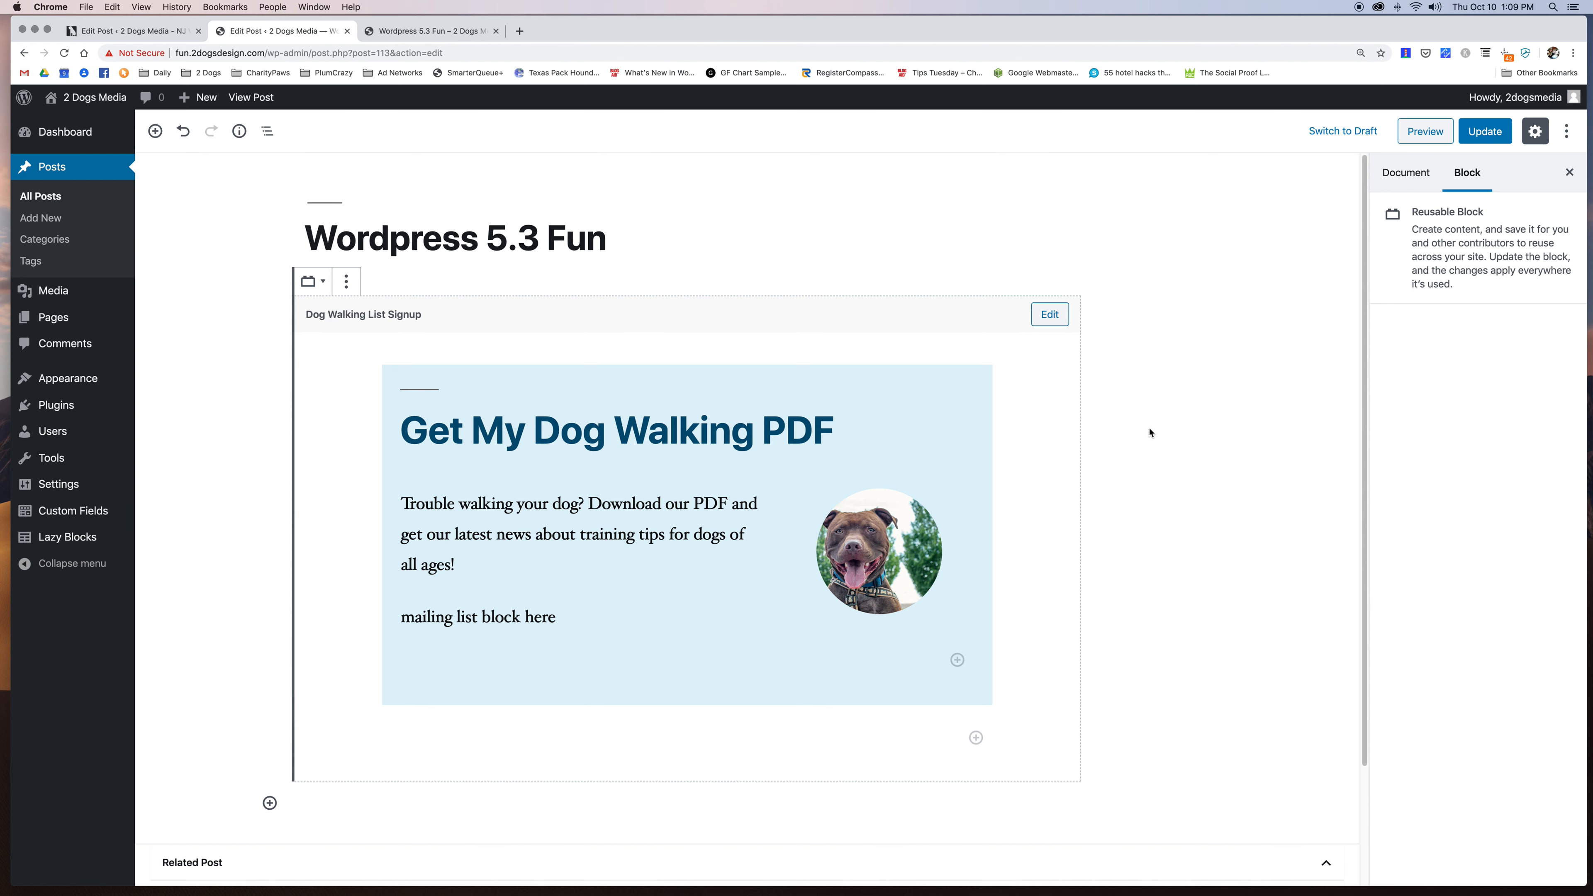
Insert a Group block between the post title and the Dog Walking List Signup block, and show its advanced settings.
{"action": "left_click", "coordinate": [633, 251]}
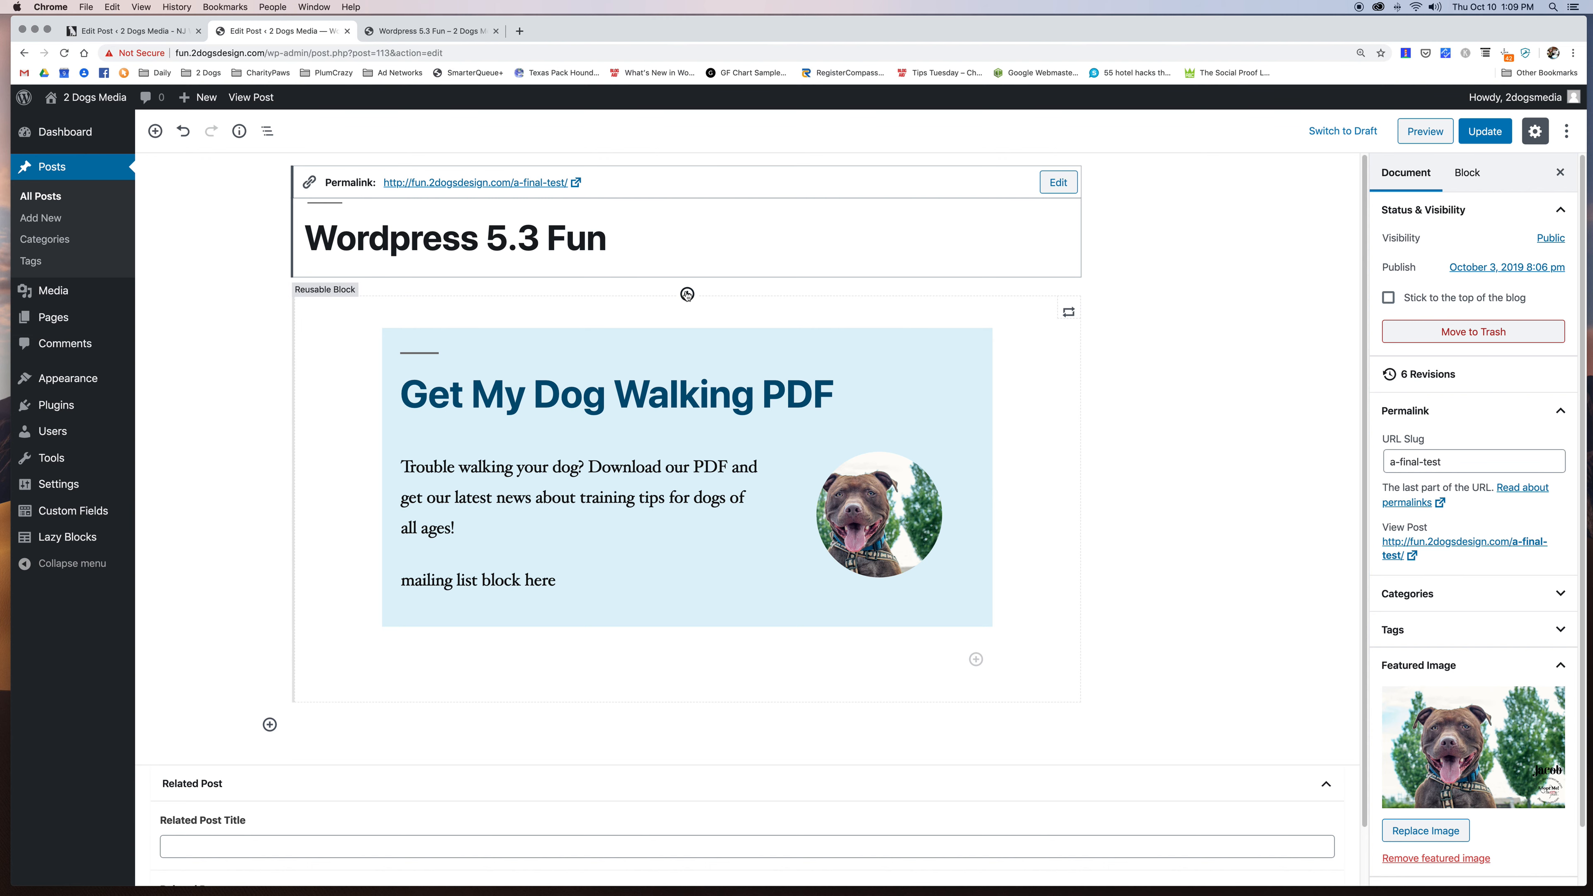
{"action": "left_click", "coordinate": [687, 294]}
{"action": "left_click", "coordinate": [615, 437]}
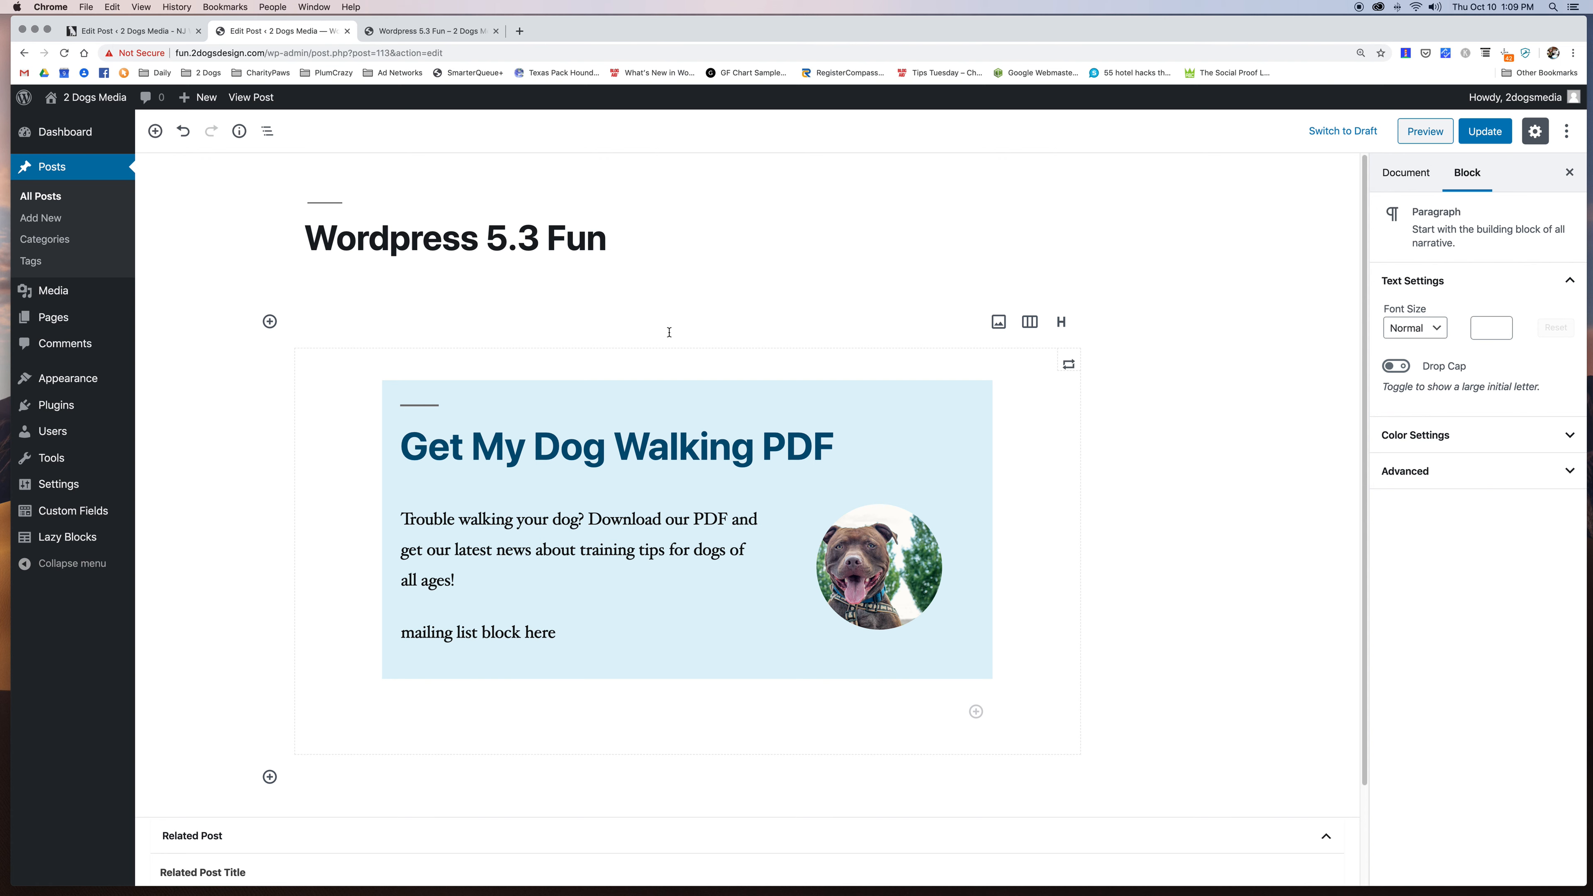
{"action": "type", "text": "/group"}
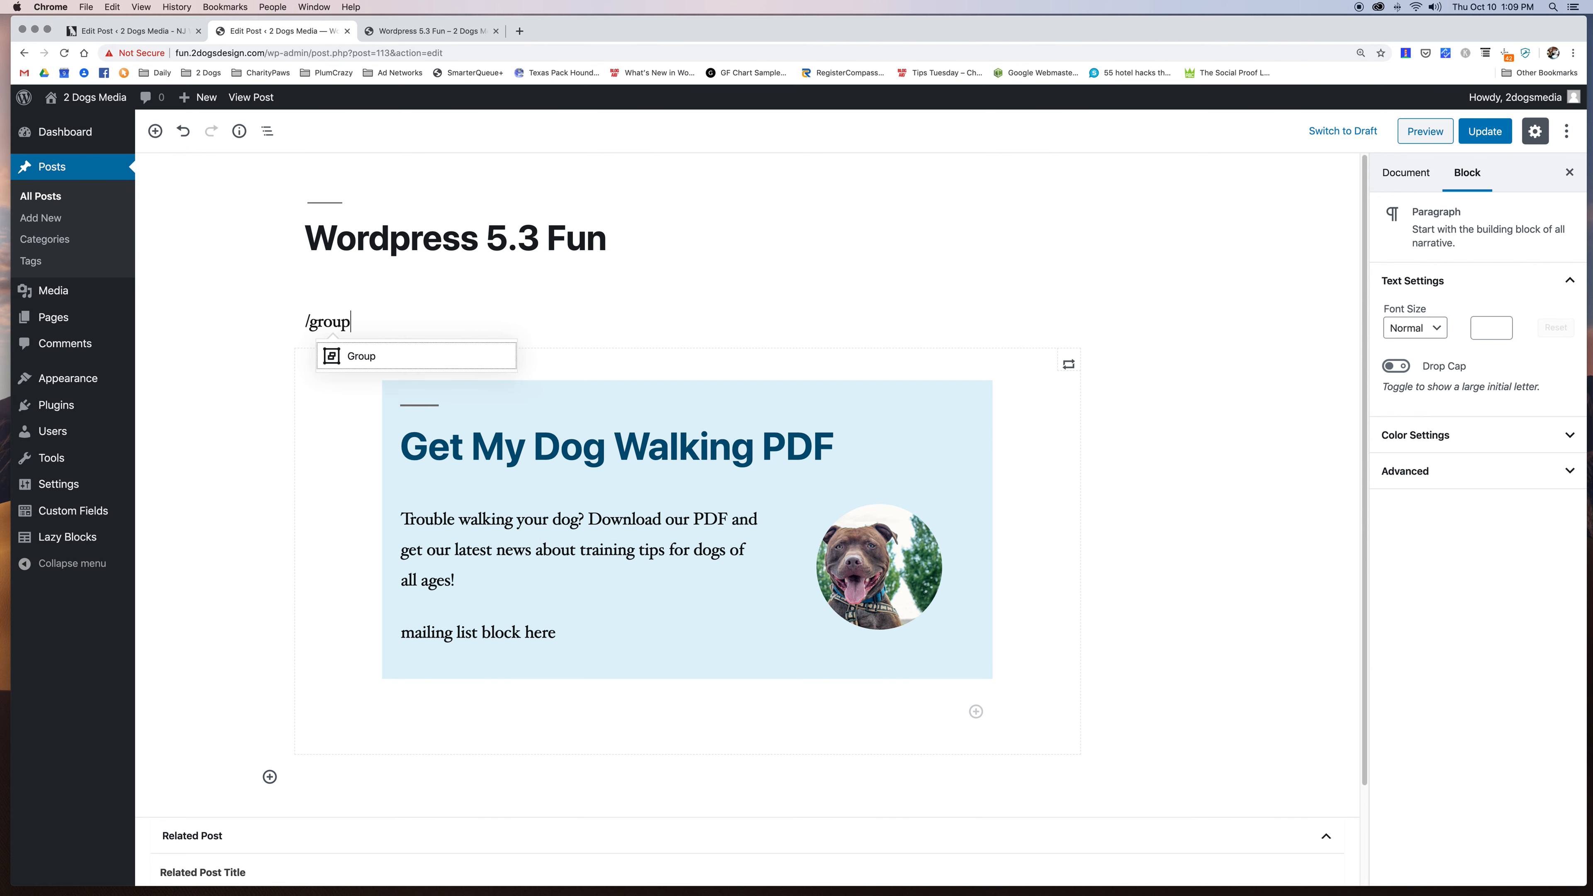
{"action": "left_click", "coordinate": [516, 357]}
{"action": "left_click", "coordinate": [1448, 411]}
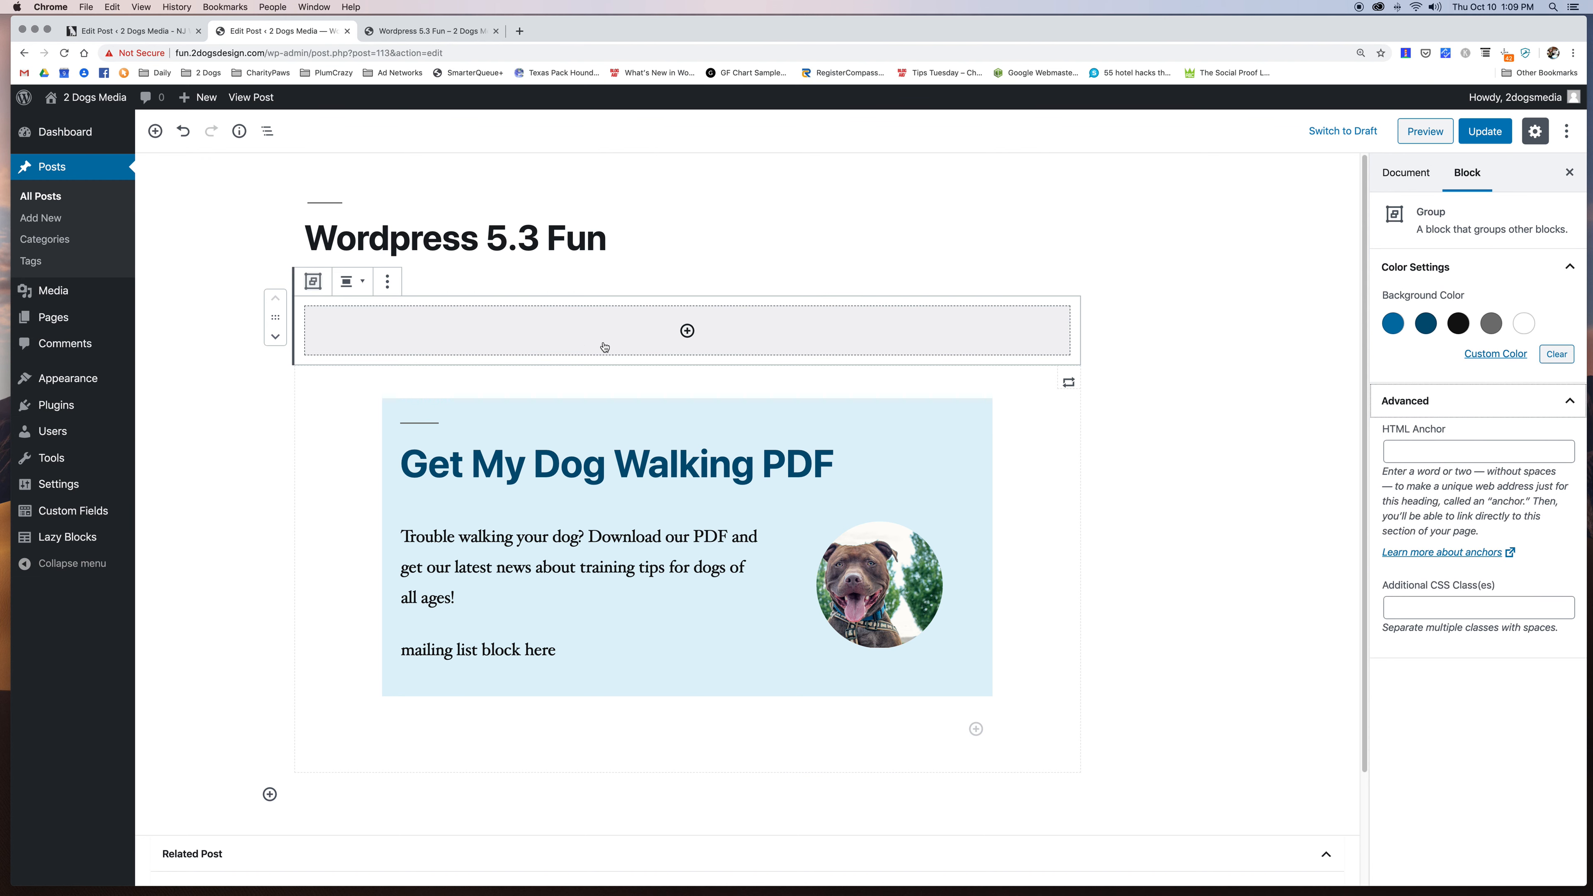
Add a Columns block with the three equal columns layout inside the empty group.
{"action": "left_click", "coordinate": [687, 331]}
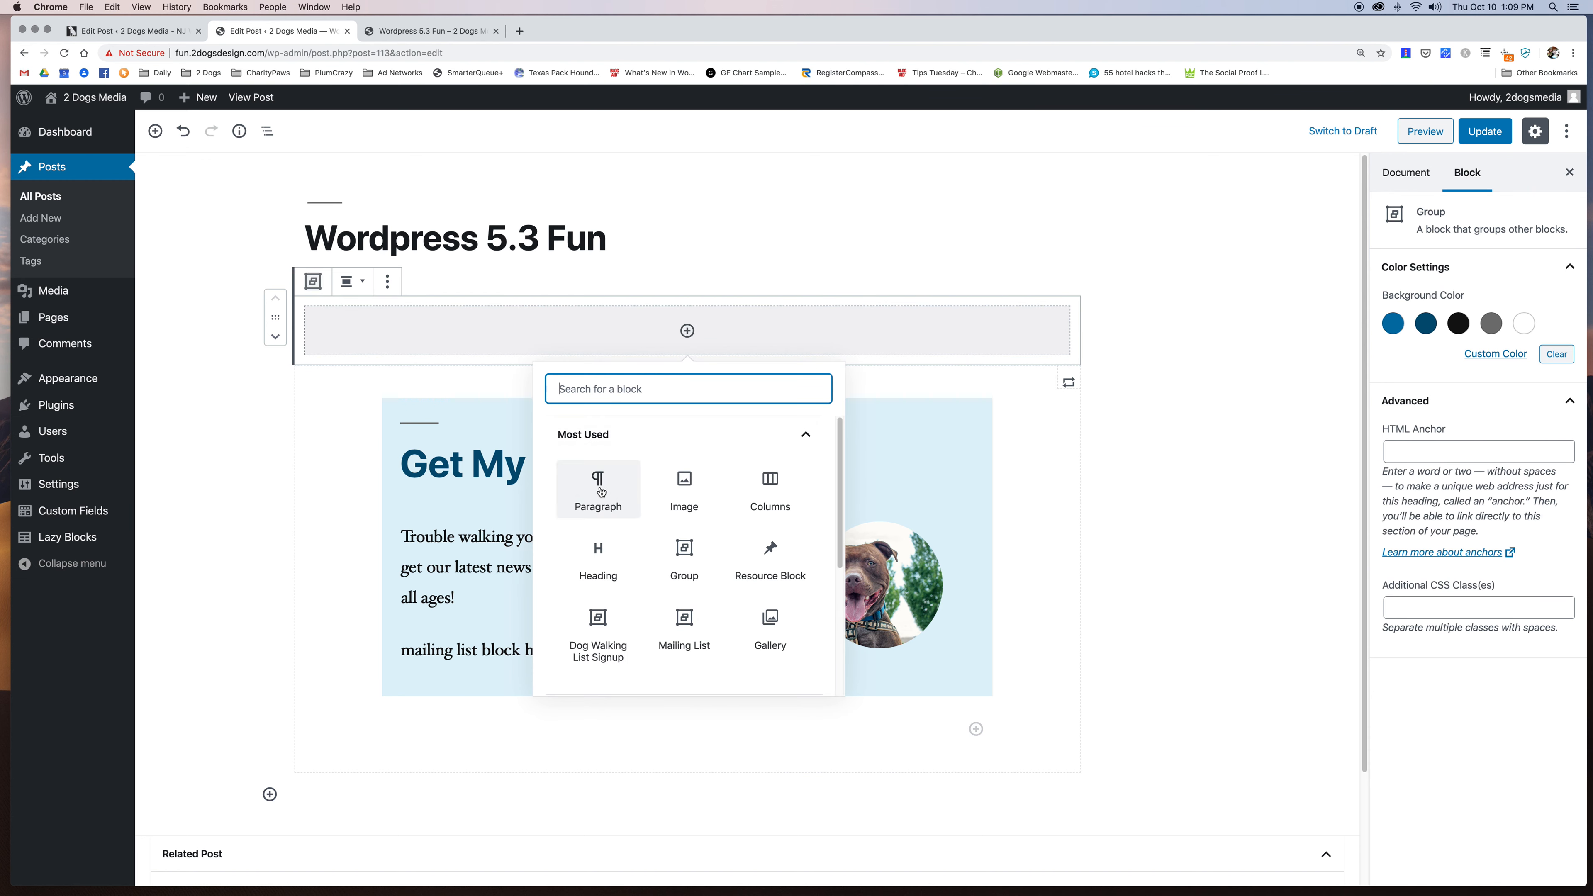
{"action": "left_click", "coordinate": [766, 480]}
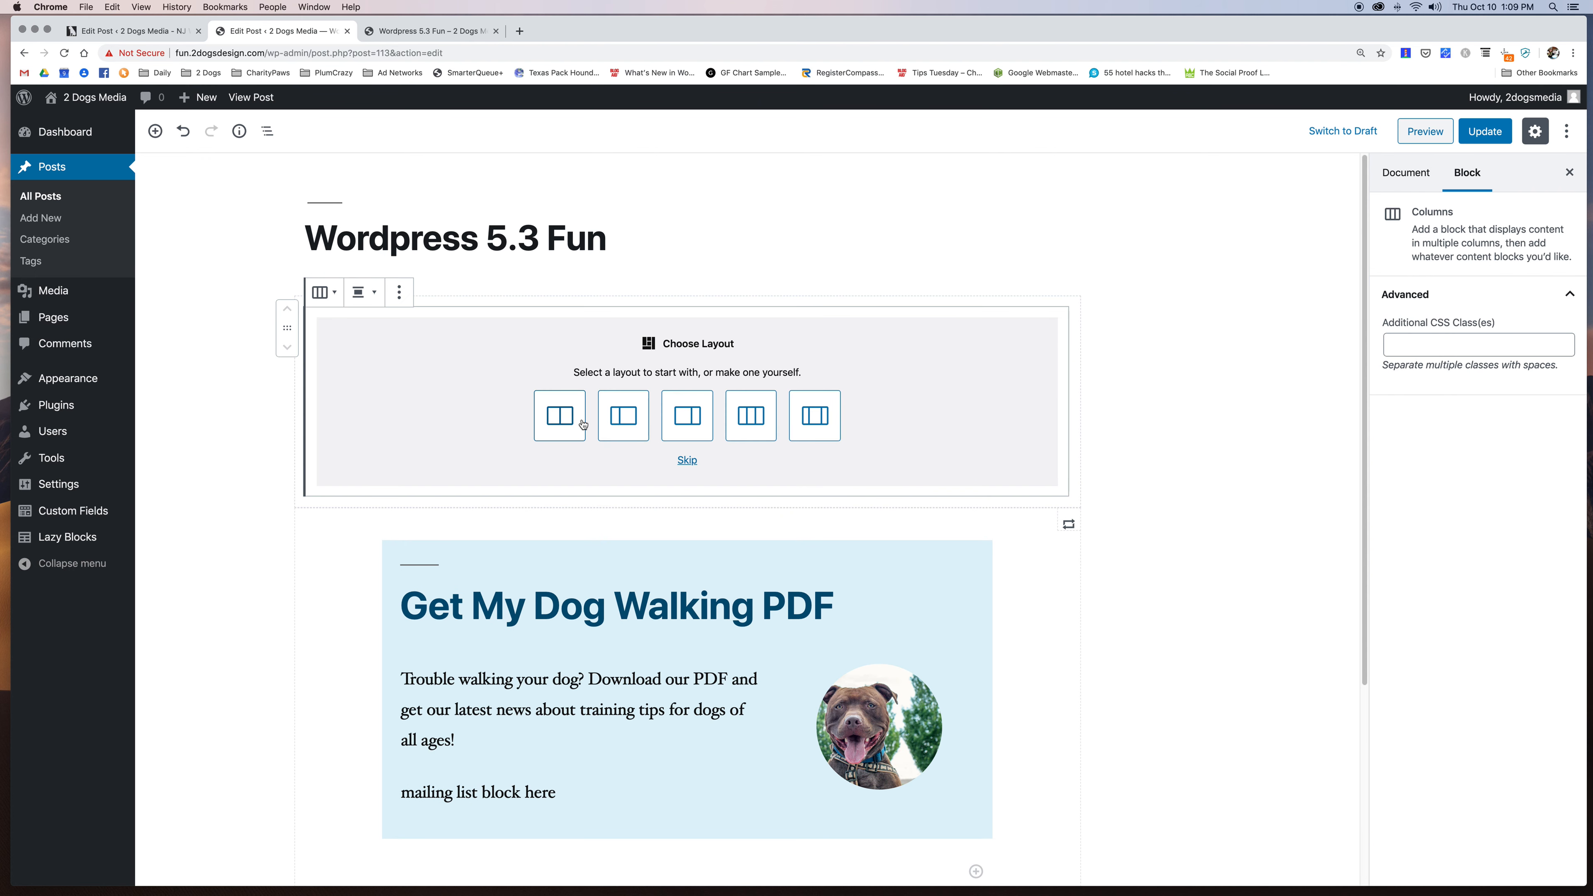
{"action": "left_click", "coordinate": [749, 419]}
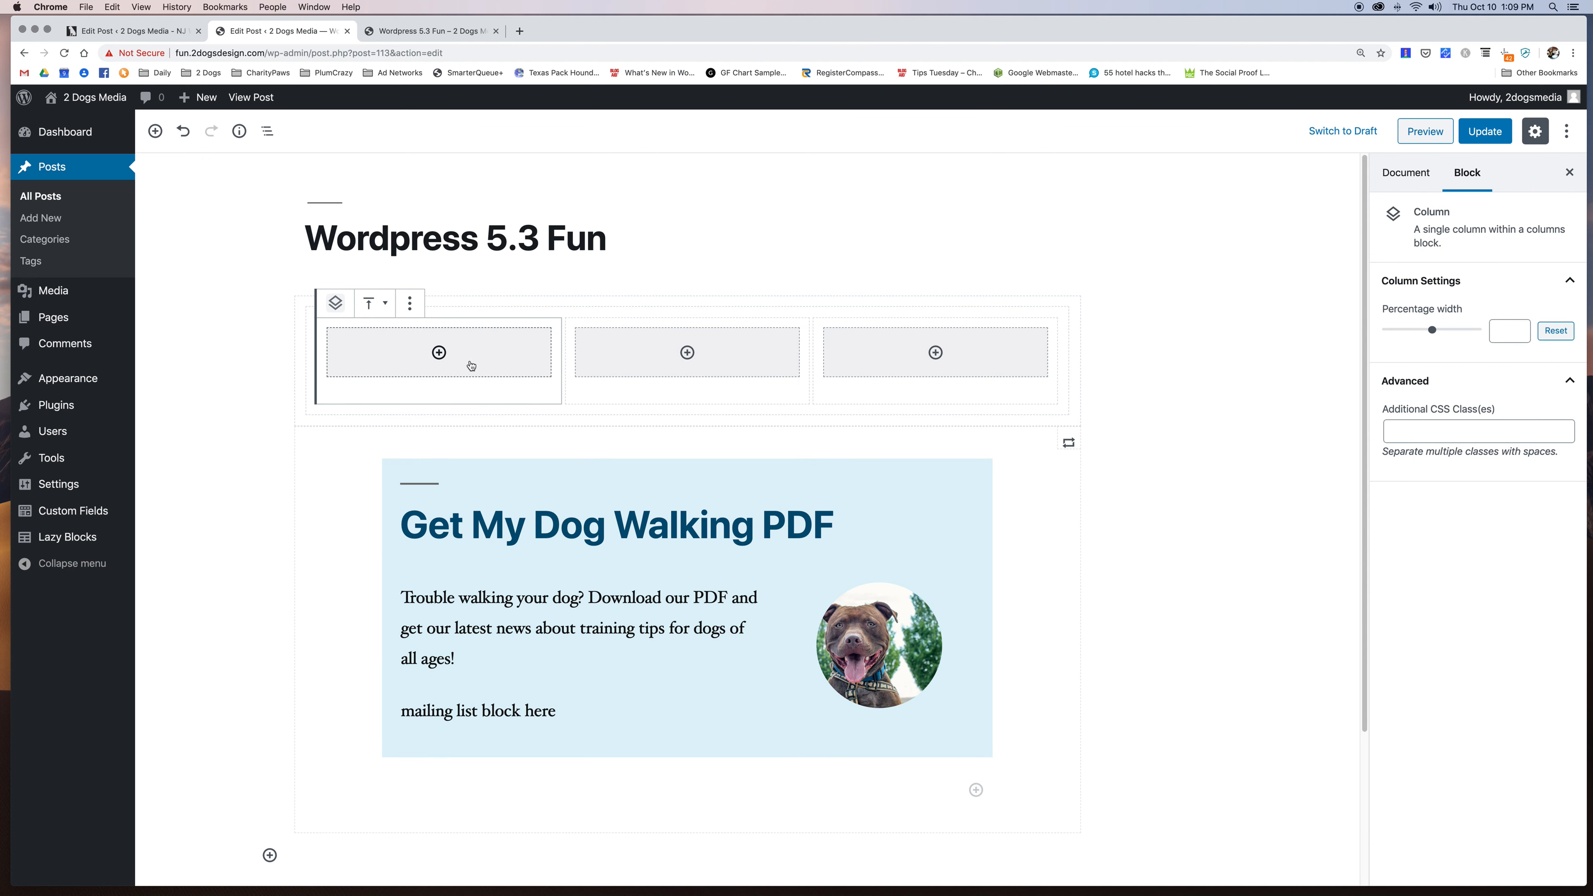
Insert an Image block in the first column using web-IMG_5000-2.jpg from the media library.
{"action": "left_click", "coordinate": [439, 353]}
{"action": "left_click", "coordinate": [438, 509]}
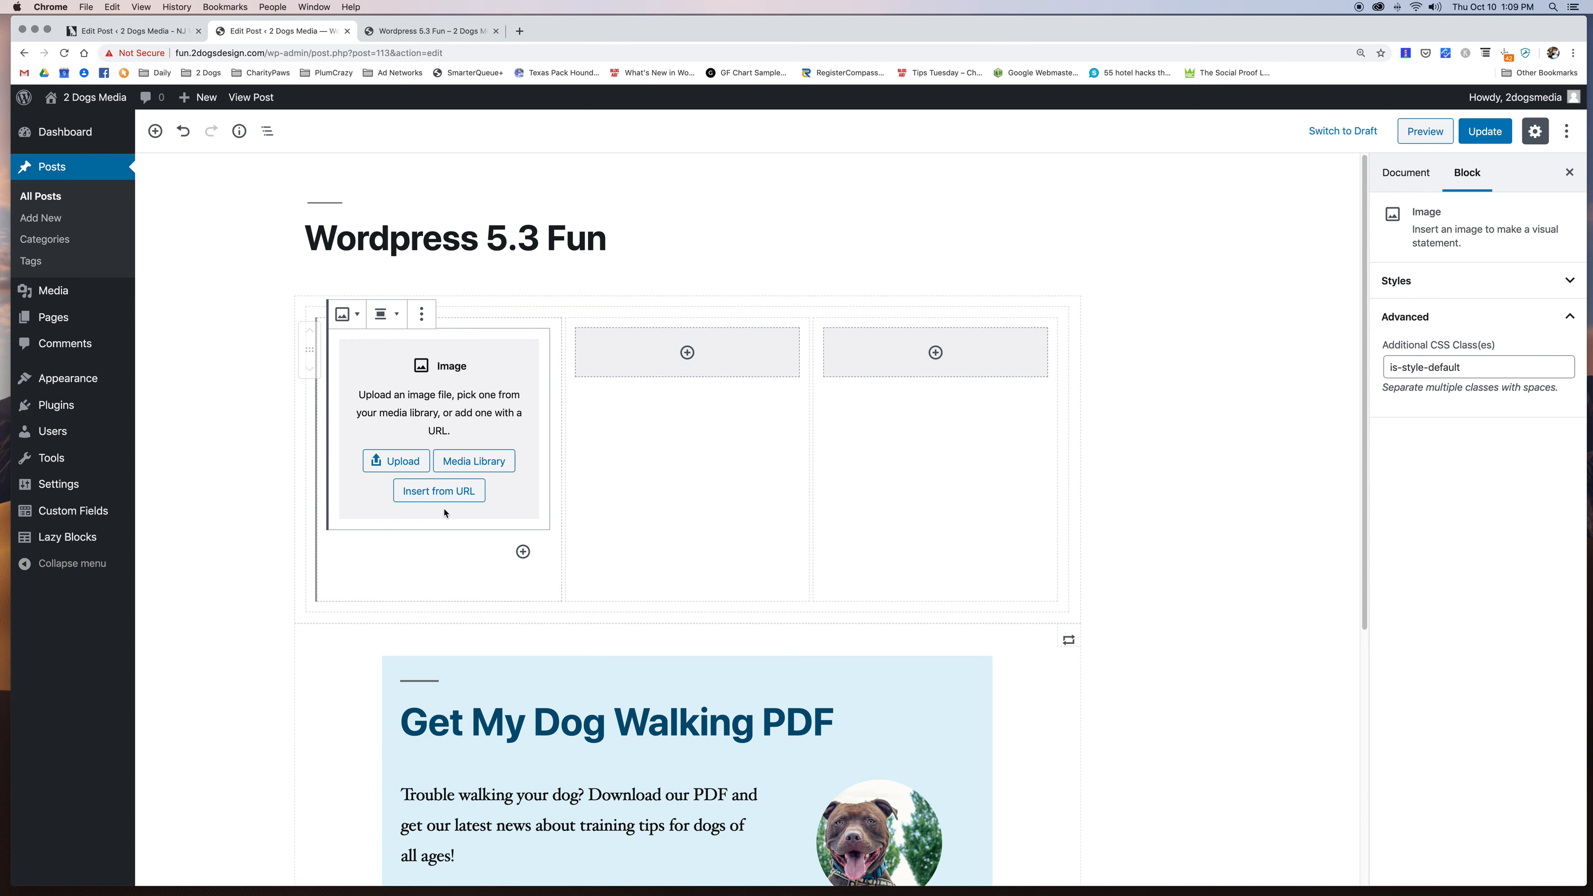
{"action": "left_click", "coordinate": [470, 461]}
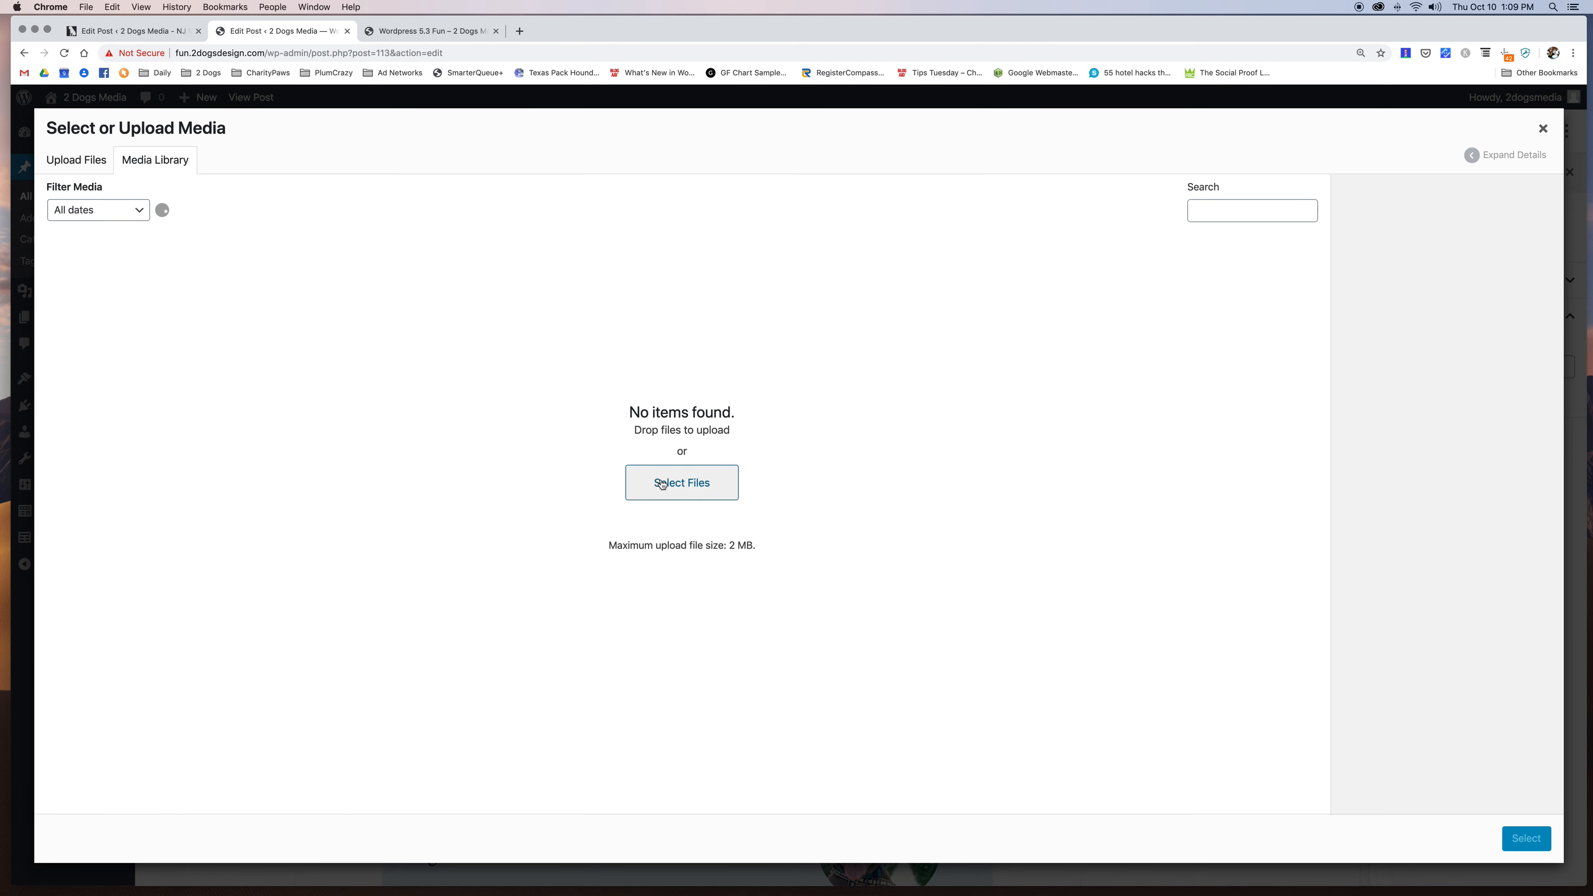
{"action": "left_click", "coordinate": [220, 267]}
{"action": "left_click", "coordinate": [1525, 838]}
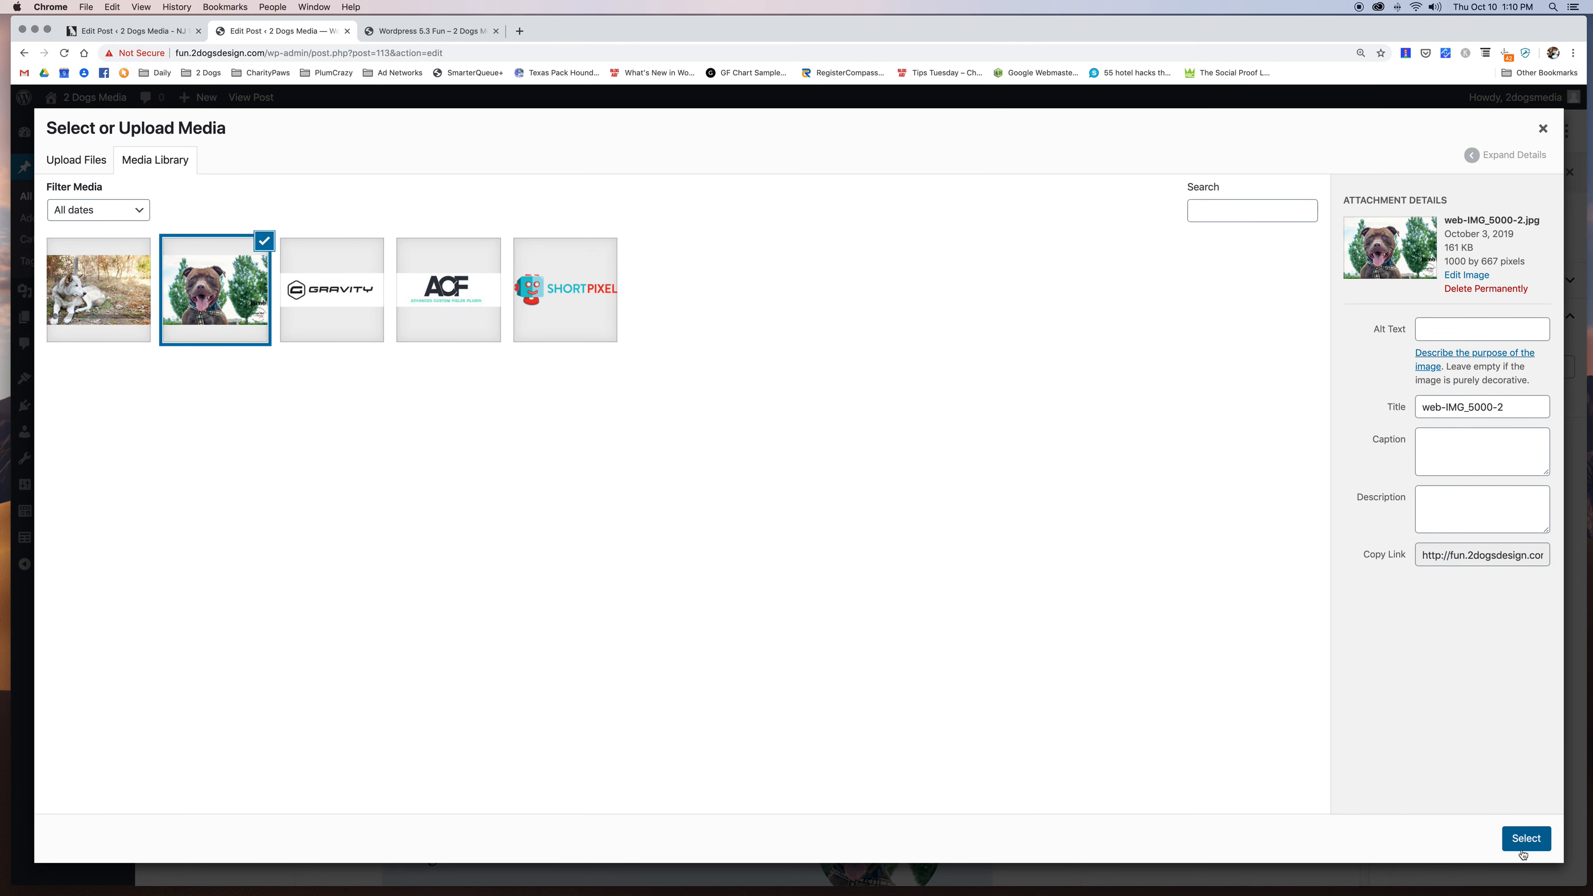
Insert an Image block in the third column using howlingwoods-5-of-54.jpg from the media library.
{"action": "left_click", "coordinate": [936, 360]}
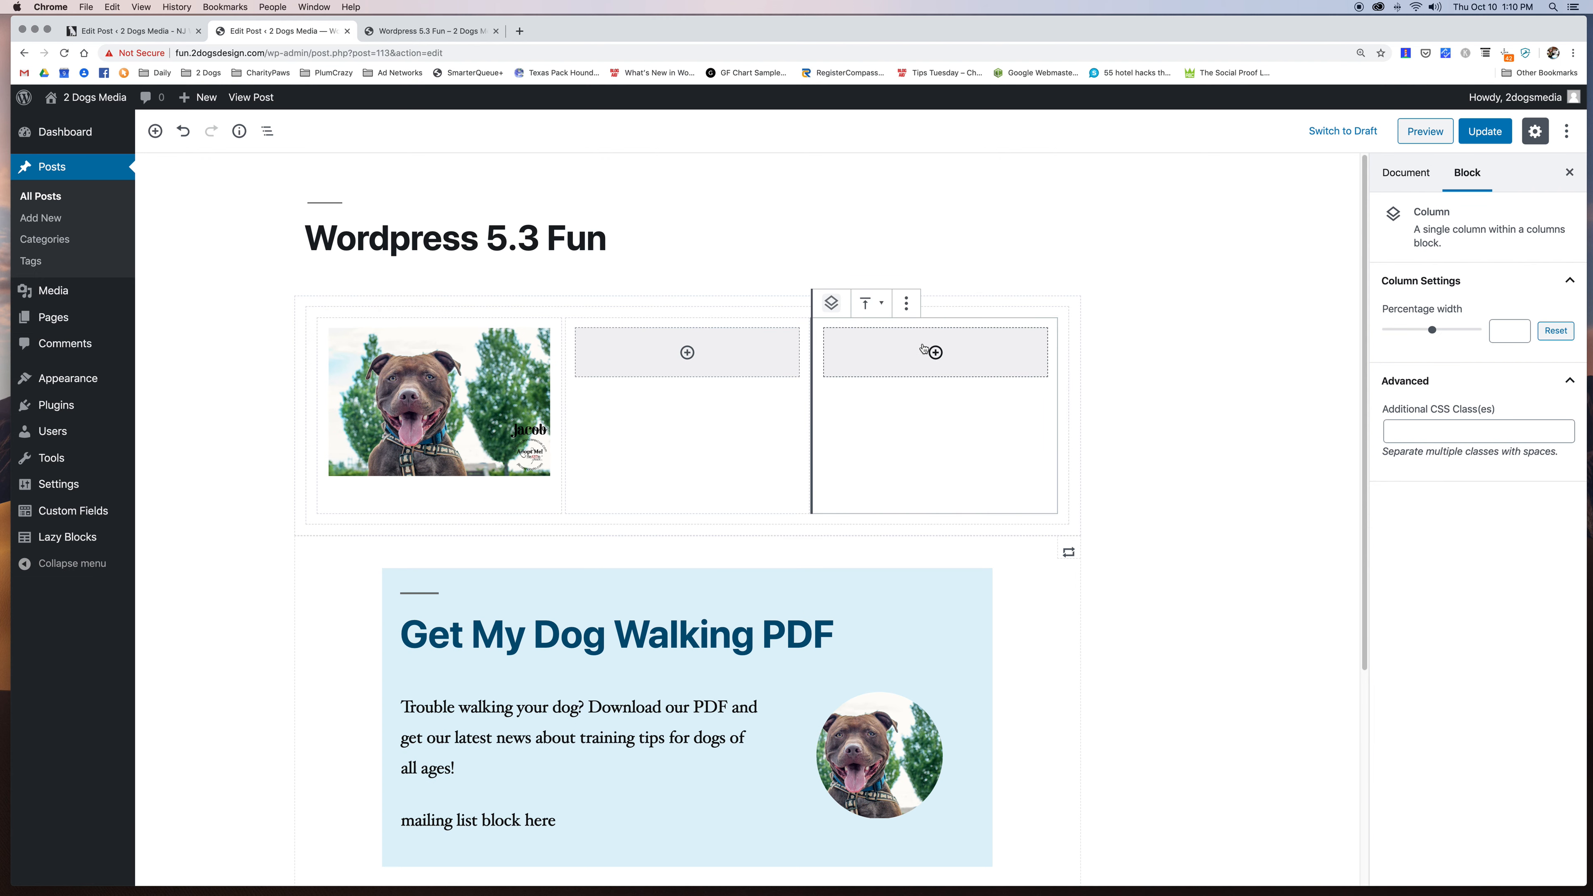
{"action": "left_click", "coordinate": [936, 353]}
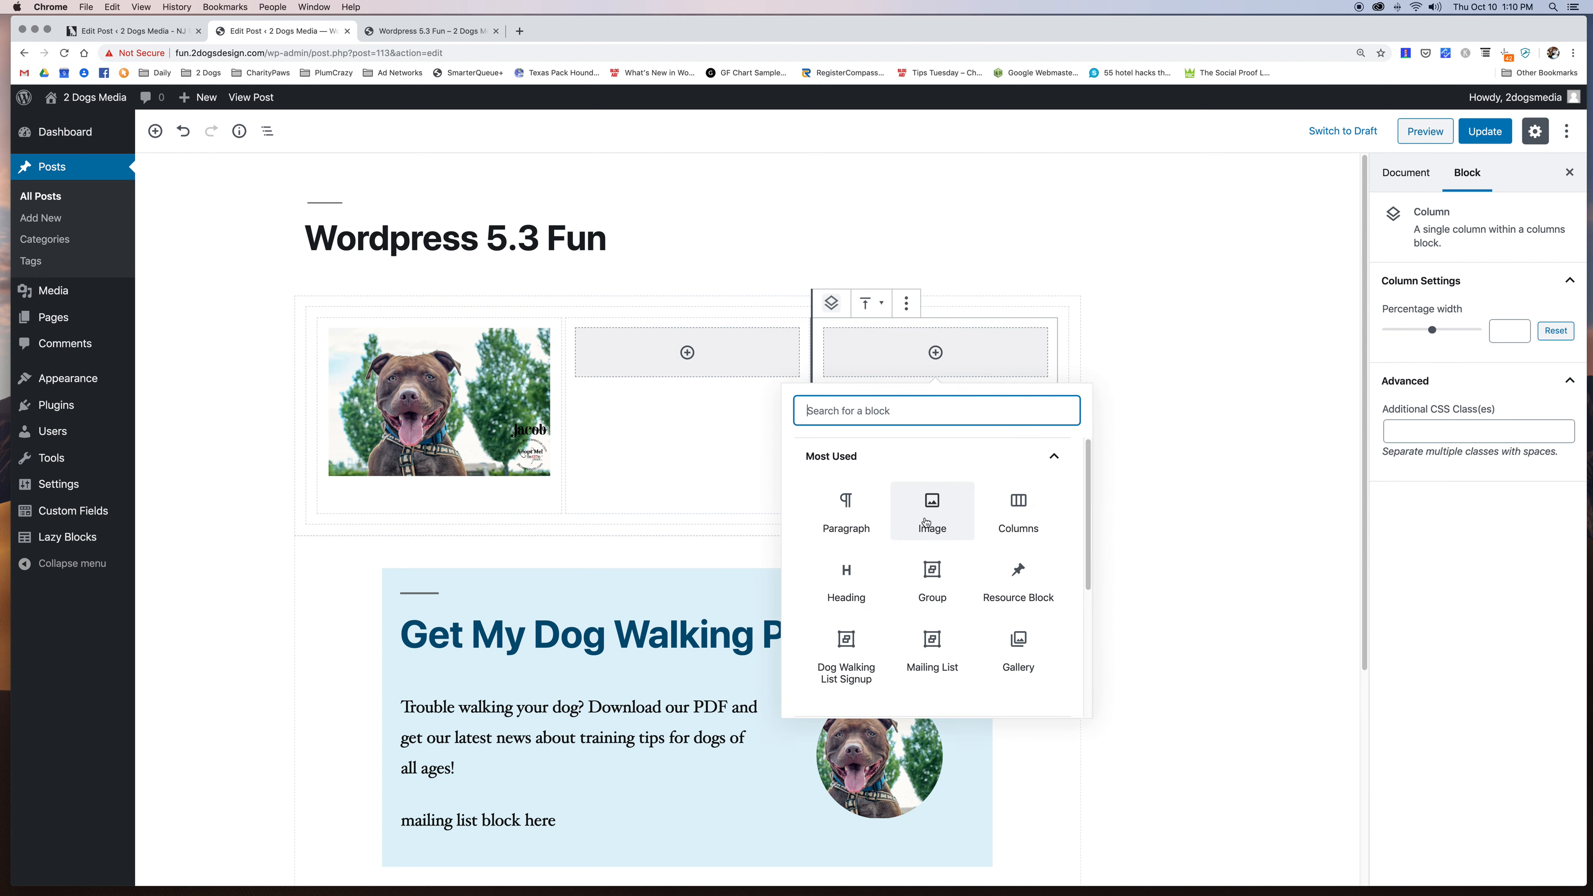
{"action": "left_click", "coordinate": [932, 511]}
{"action": "left_click", "coordinate": [962, 461]}
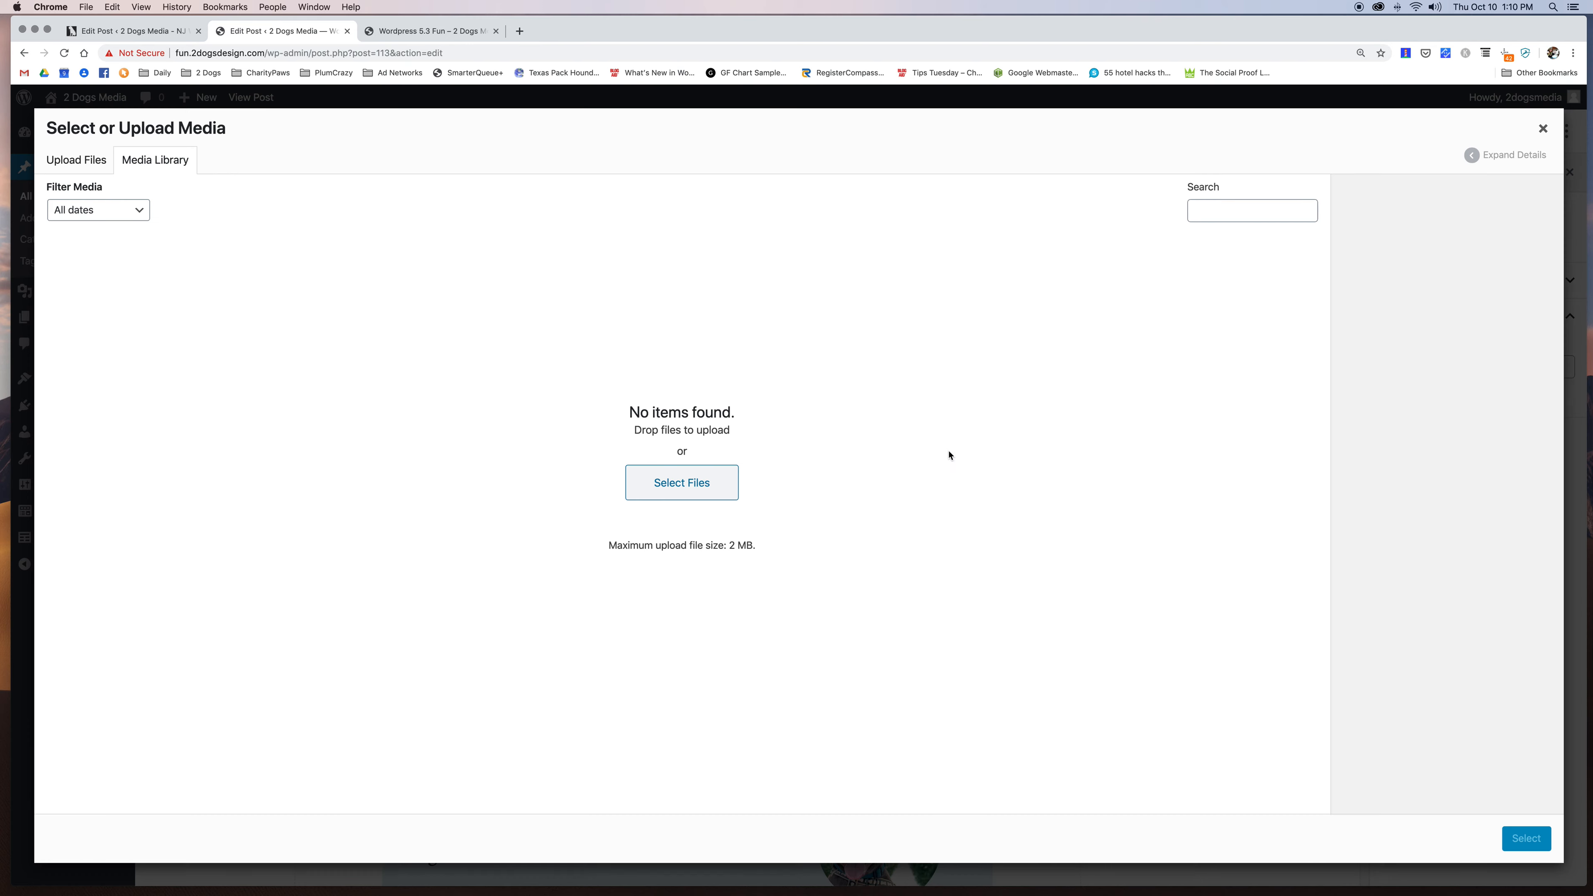
{"action": "left_click", "coordinate": [1526, 838]}
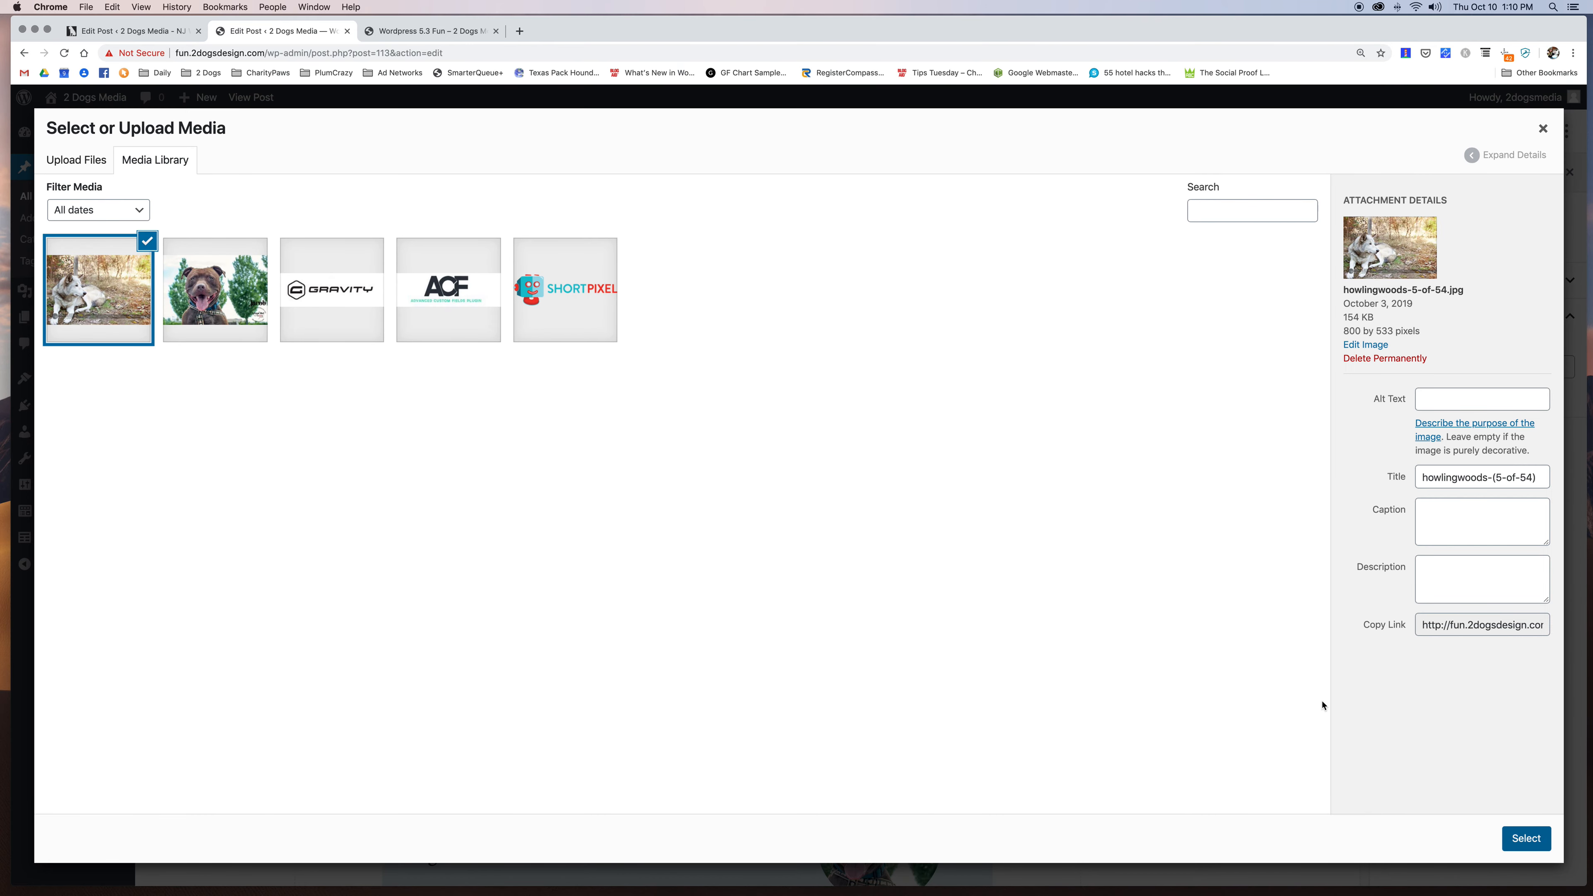
Add a paragraph reading "Adding some text" to the middle column and center-align it.
{"action": "left_click", "coordinate": [681, 353]}
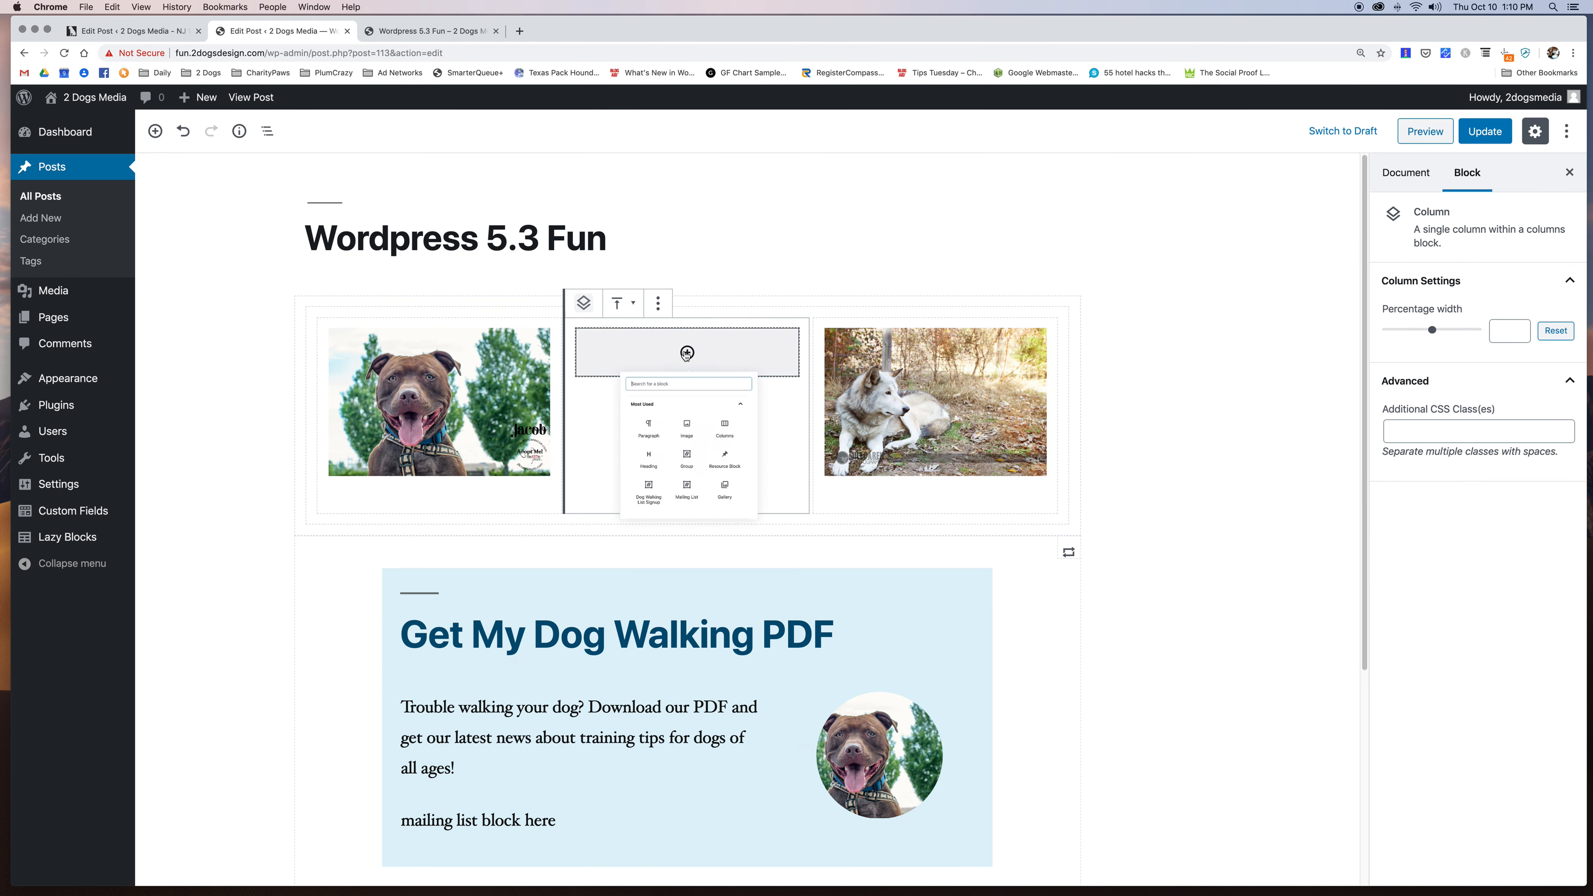
{"action": "left_click", "coordinate": [685, 352]}
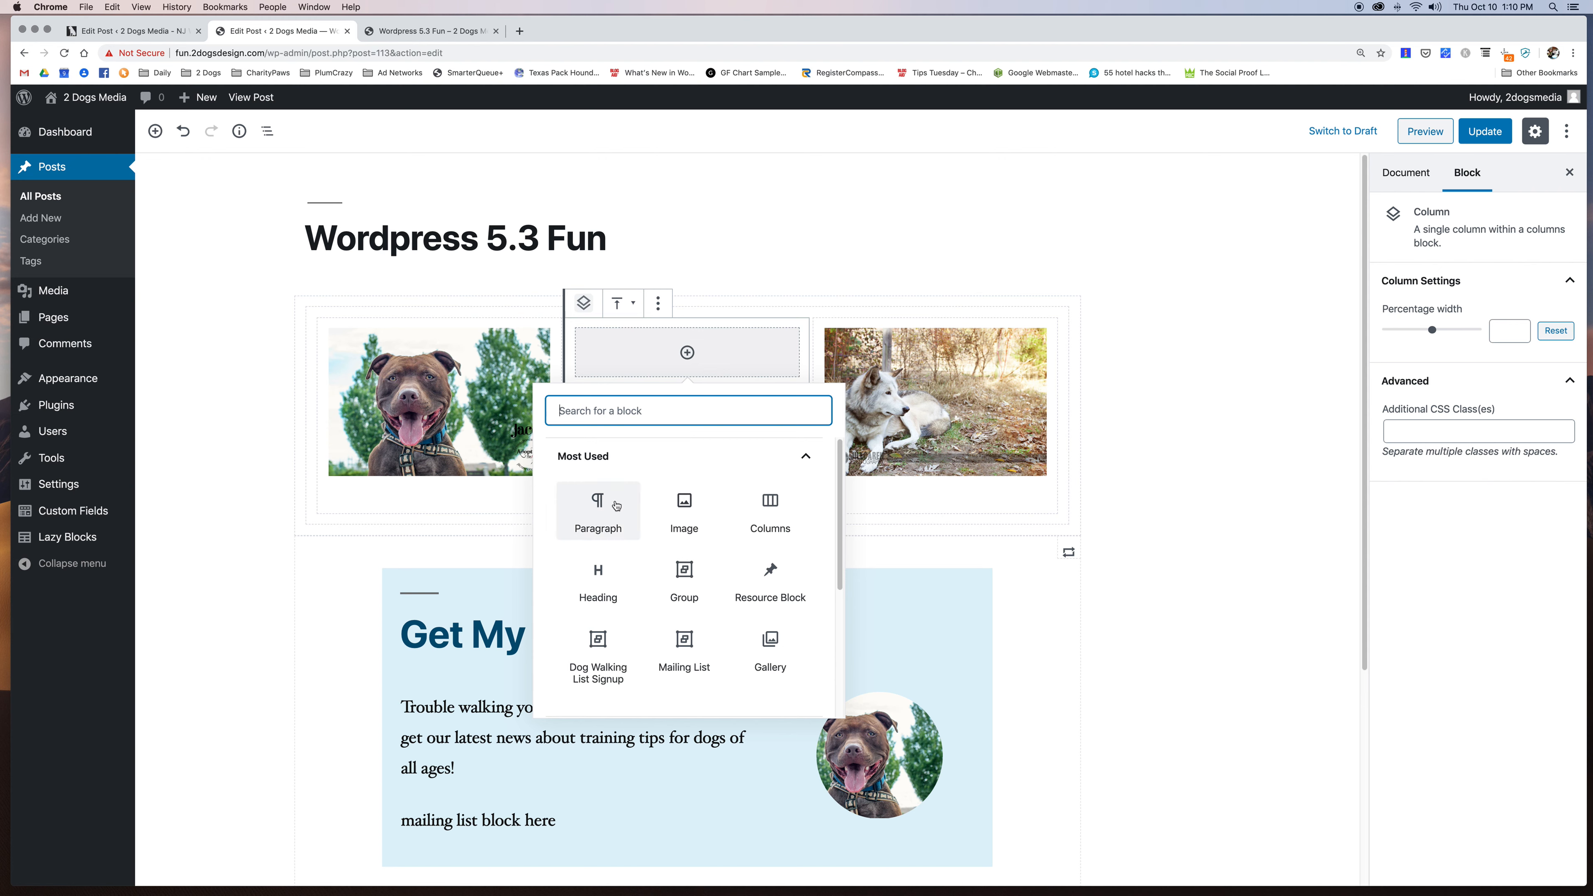
{"action": "left_click", "coordinate": [600, 510]}
{"action": "type", "text": "Ad"}
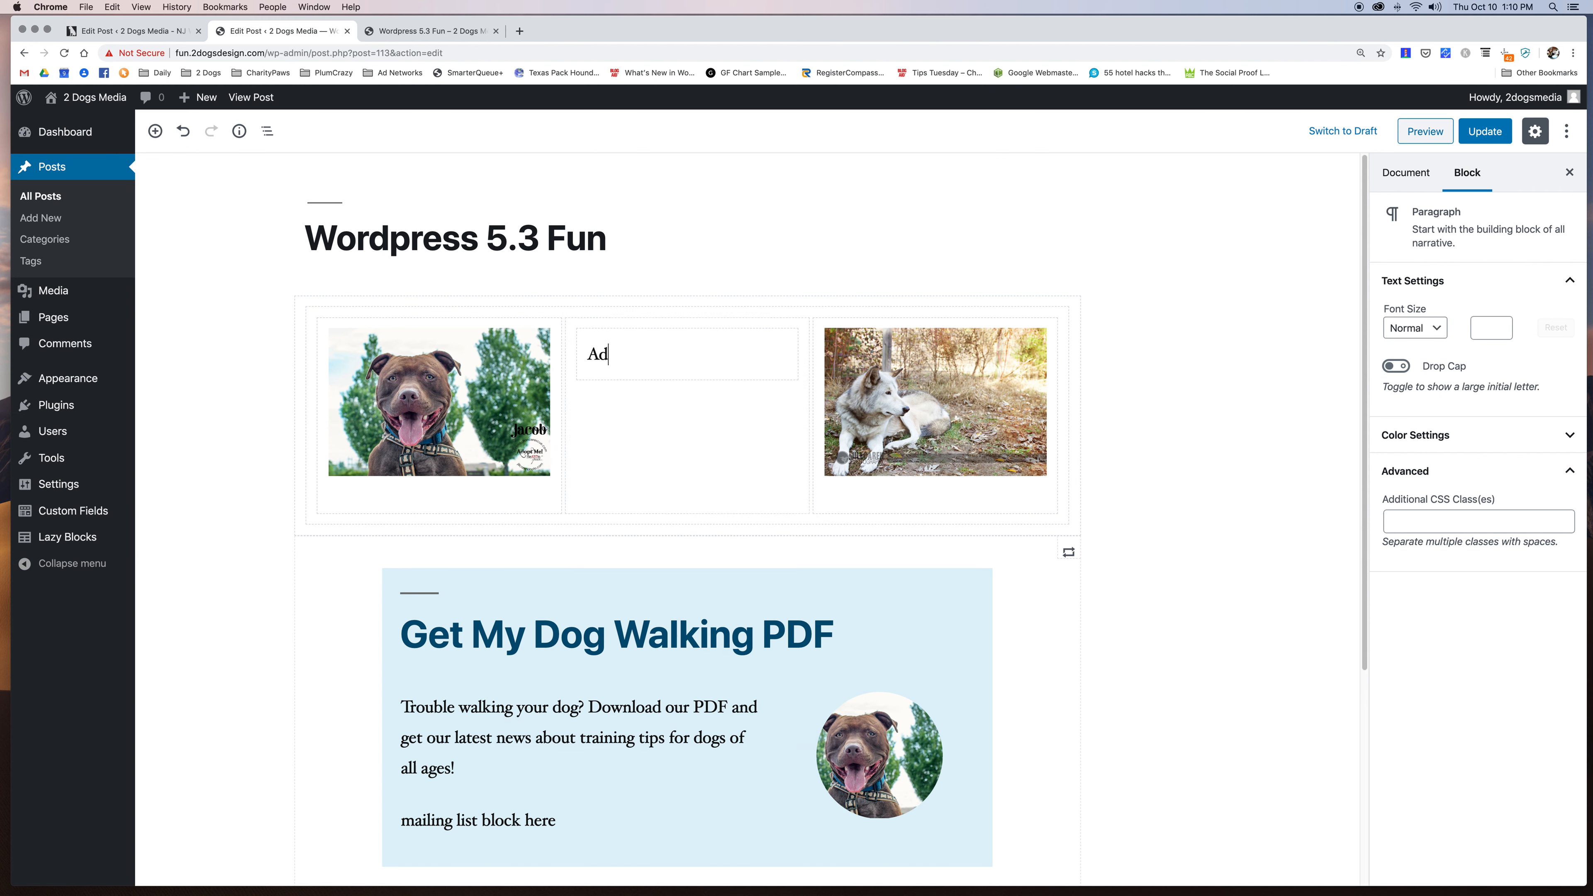
{"action": "type", "text": "ding some text"}
{"action": "left_click", "coordinate": [632, 314]}
{"action": "left_click", "coordinate": [611, 240]}
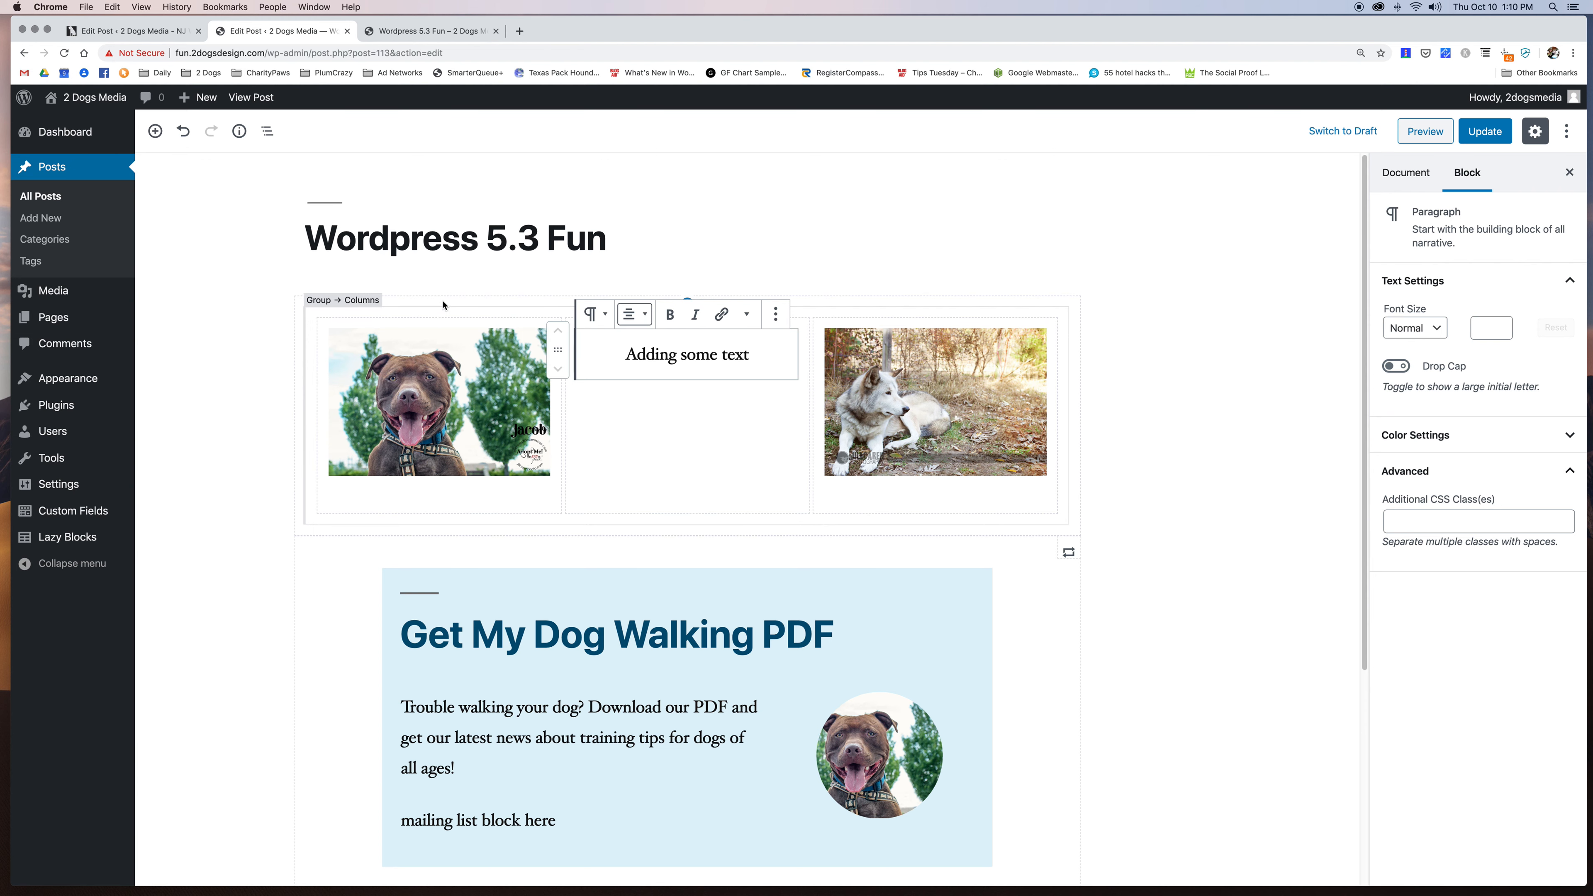
Select the whole Group block and try a dark blue background before setting it to dark gray.
{"action": "left_click", "coordinate": [267, 131]}
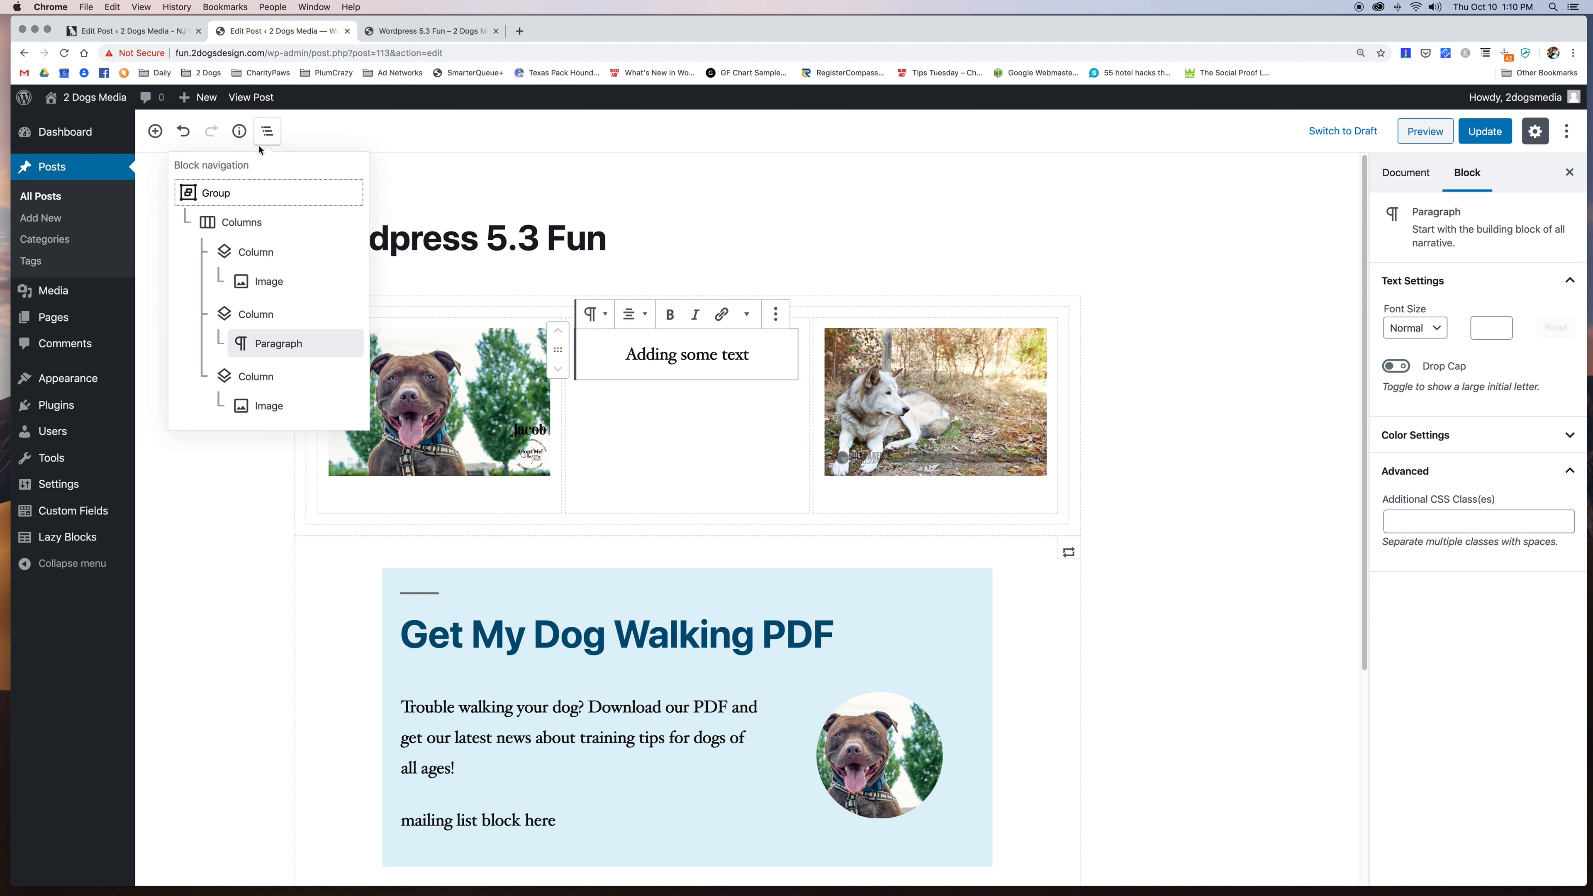
{"action": "left_click", "coordinate": [214, 189]}
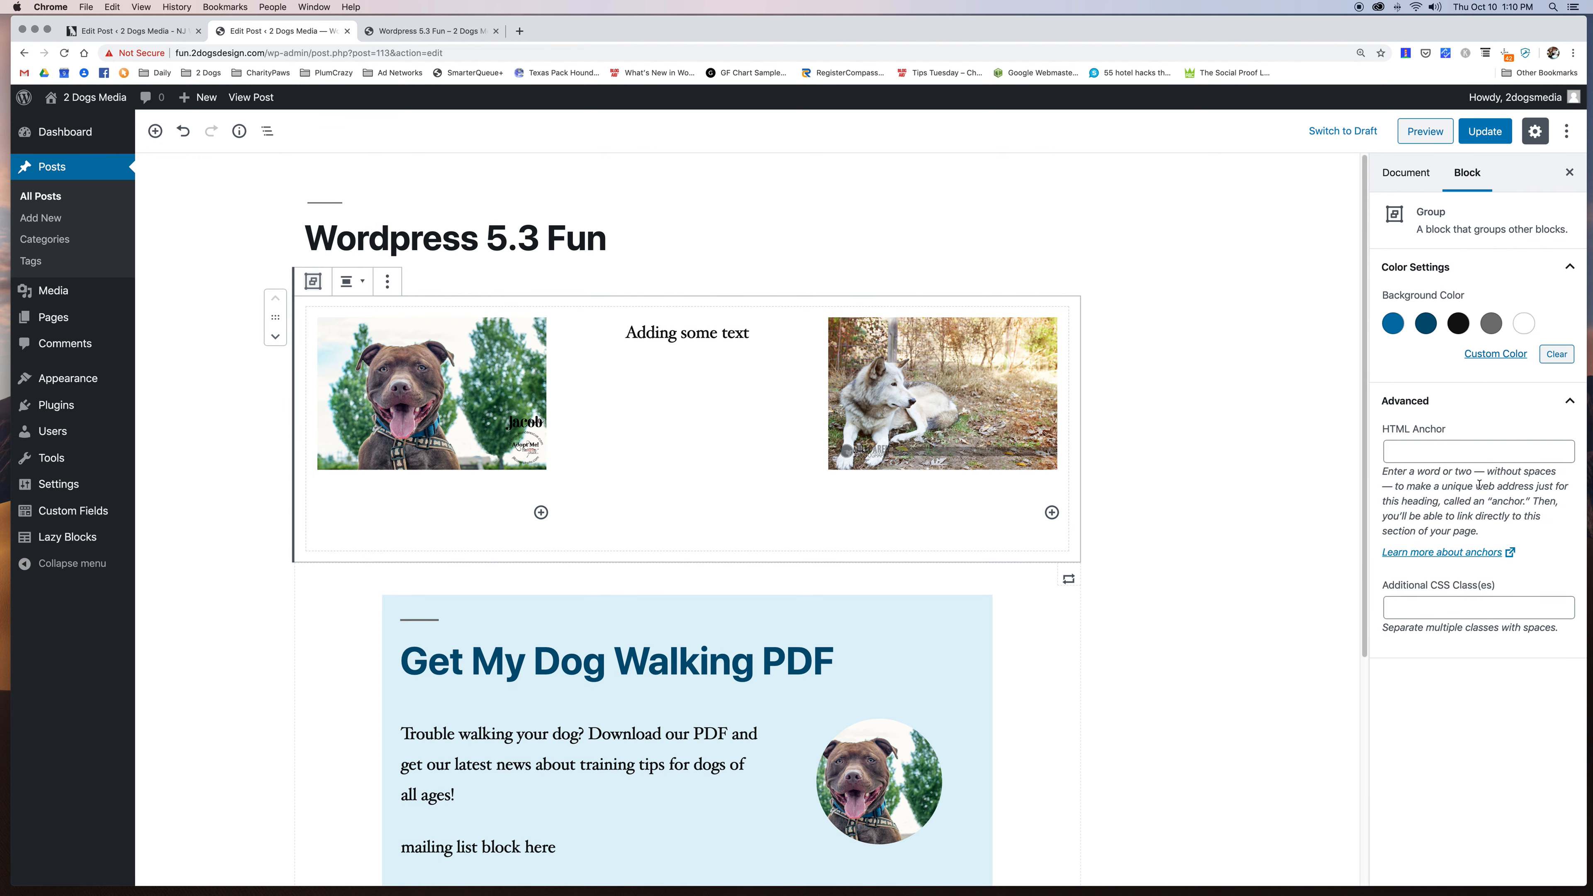
{"action": "left_click", "coordinate": [1429, 329]}
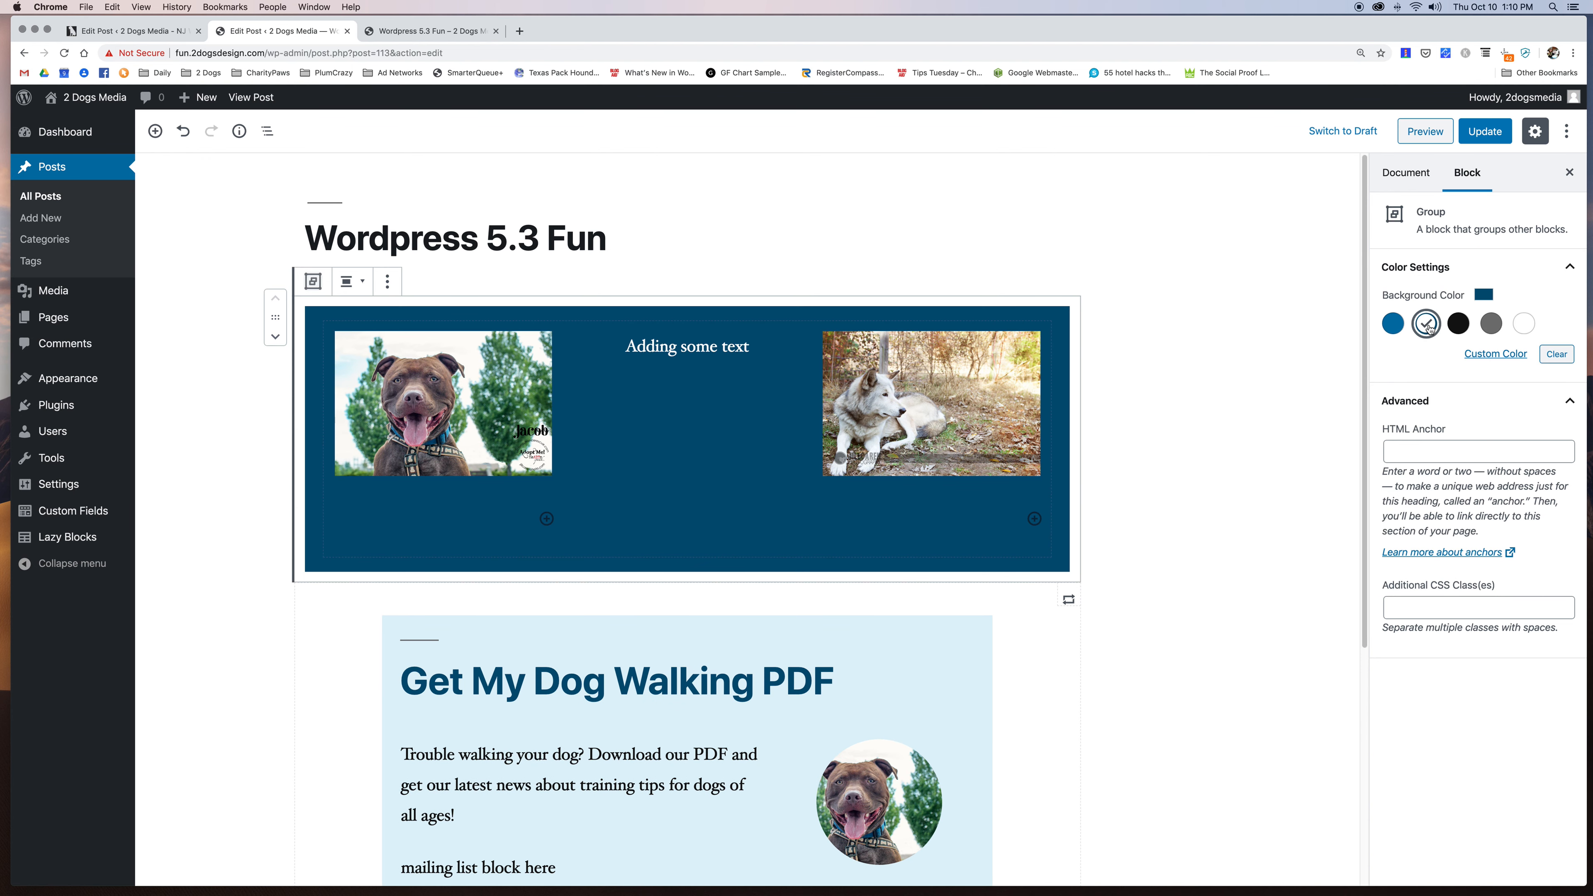
{"action": "left_click", "coordinate": [1490, 324]}
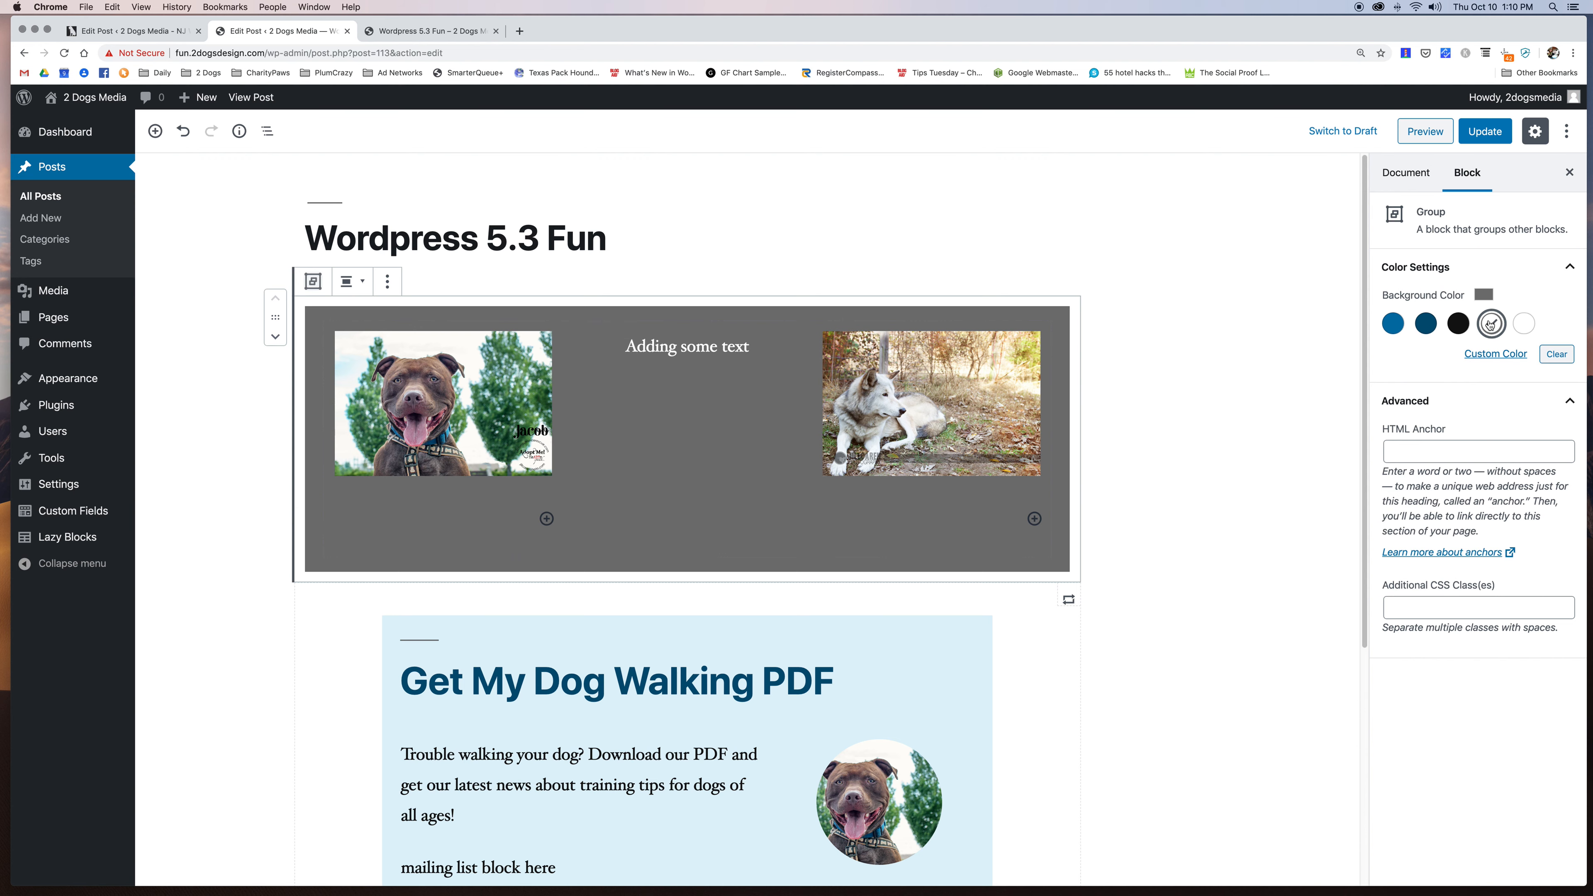
{"action": "left_click", "coordinate": [414, 515]}
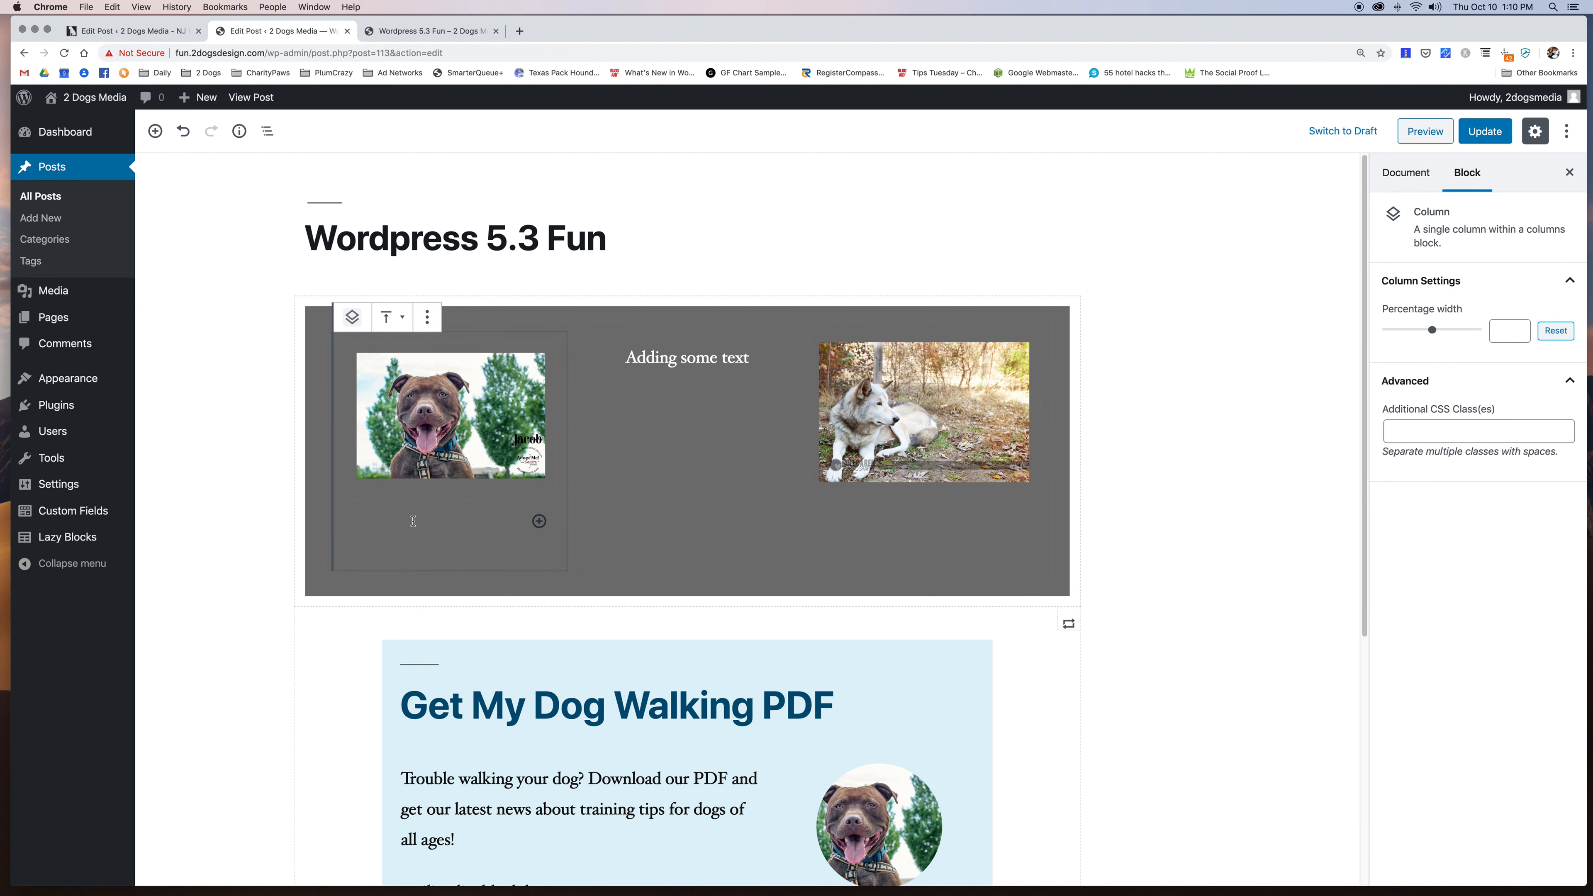
{"action": "left_click", "coordinate": [710, 476]}
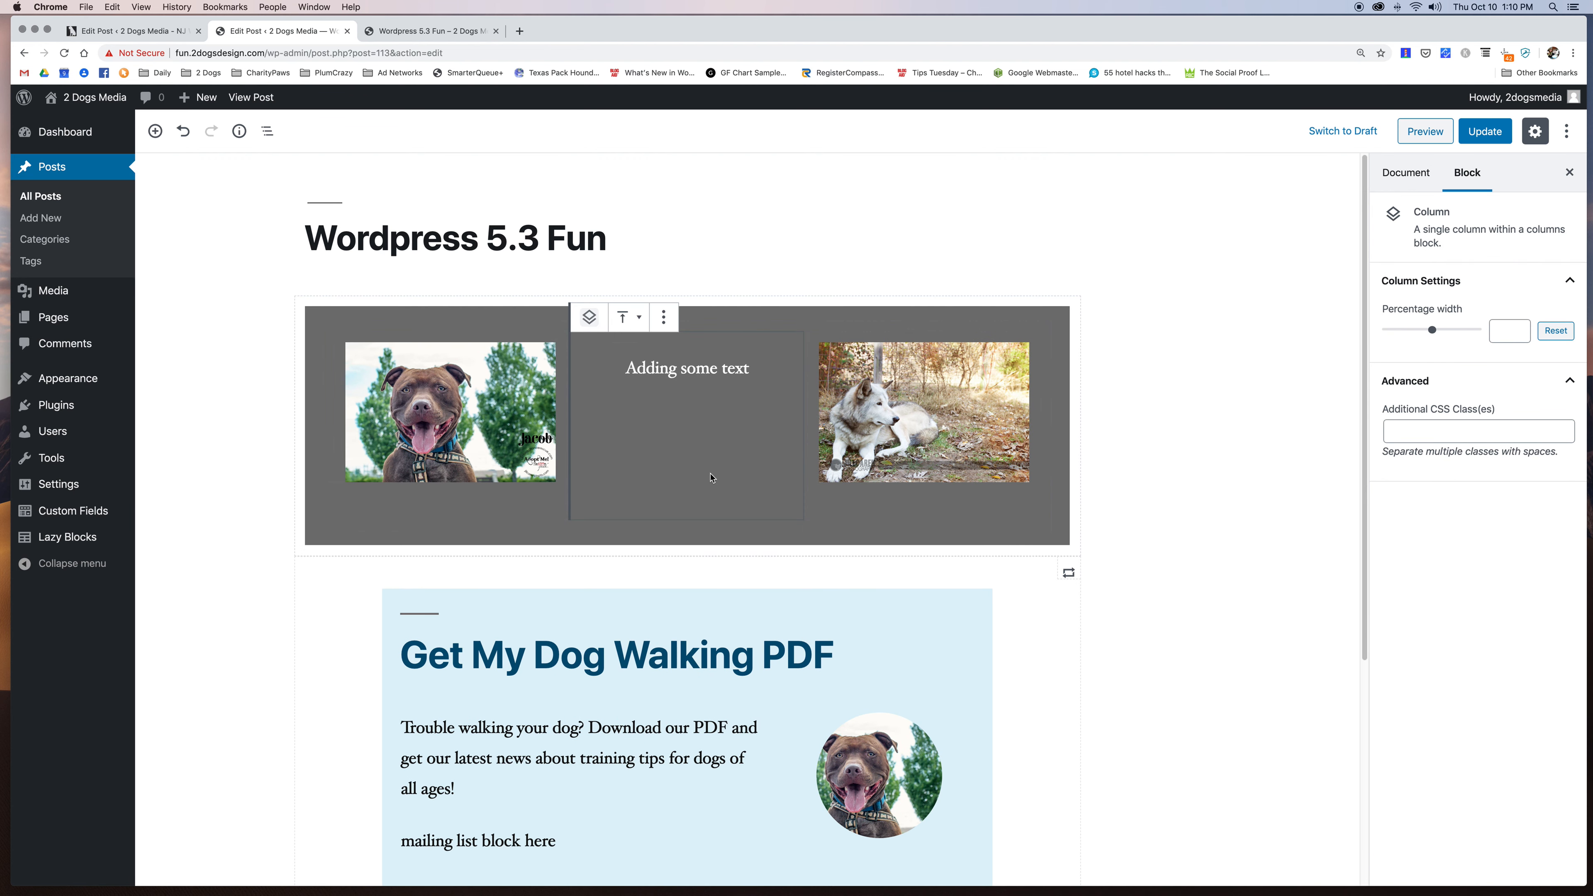
{"action": "left_click", "coordinate": [686, 340]}
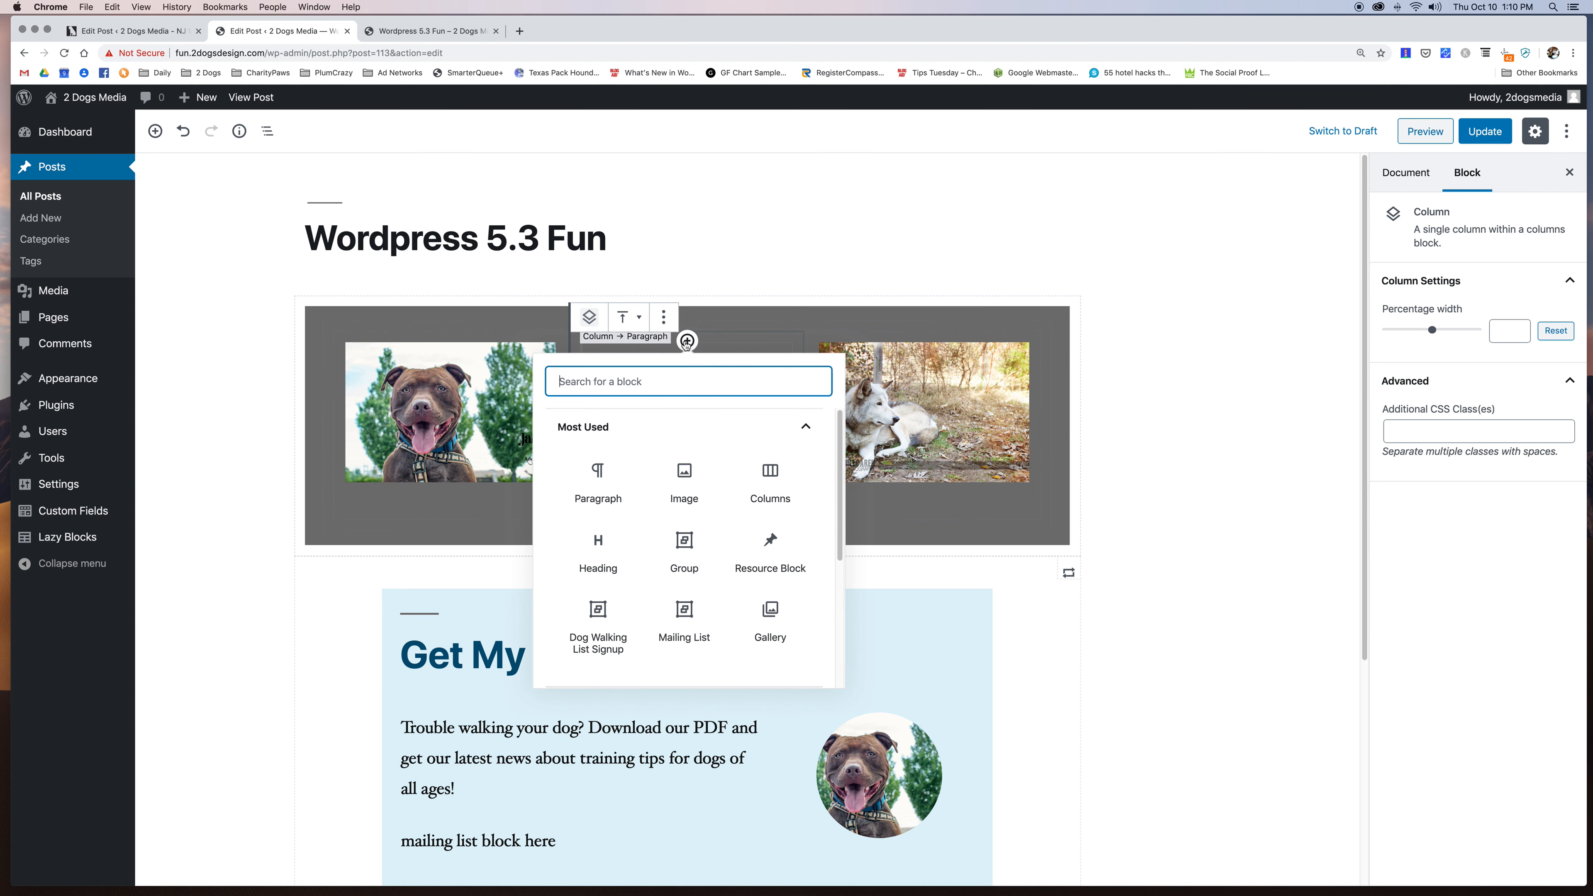
{"action": "left_click", "coordinate": [687, 340]}
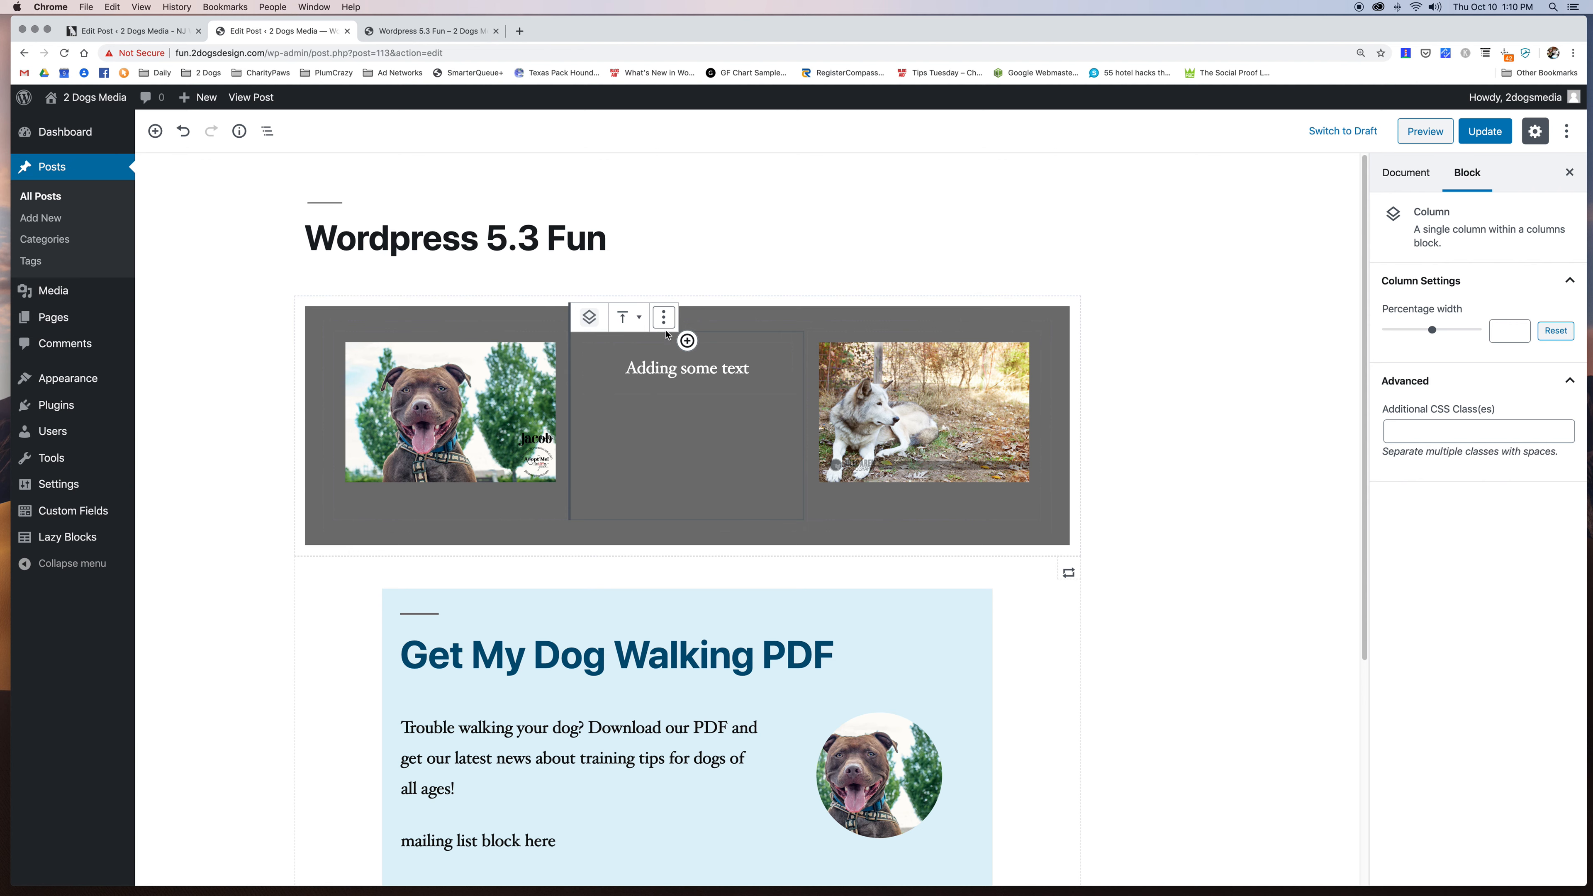
Select the gray Group block containing the three columns and set its alignment to Full Width.
{"action": "left_click", "coordinate": [664, 317]}
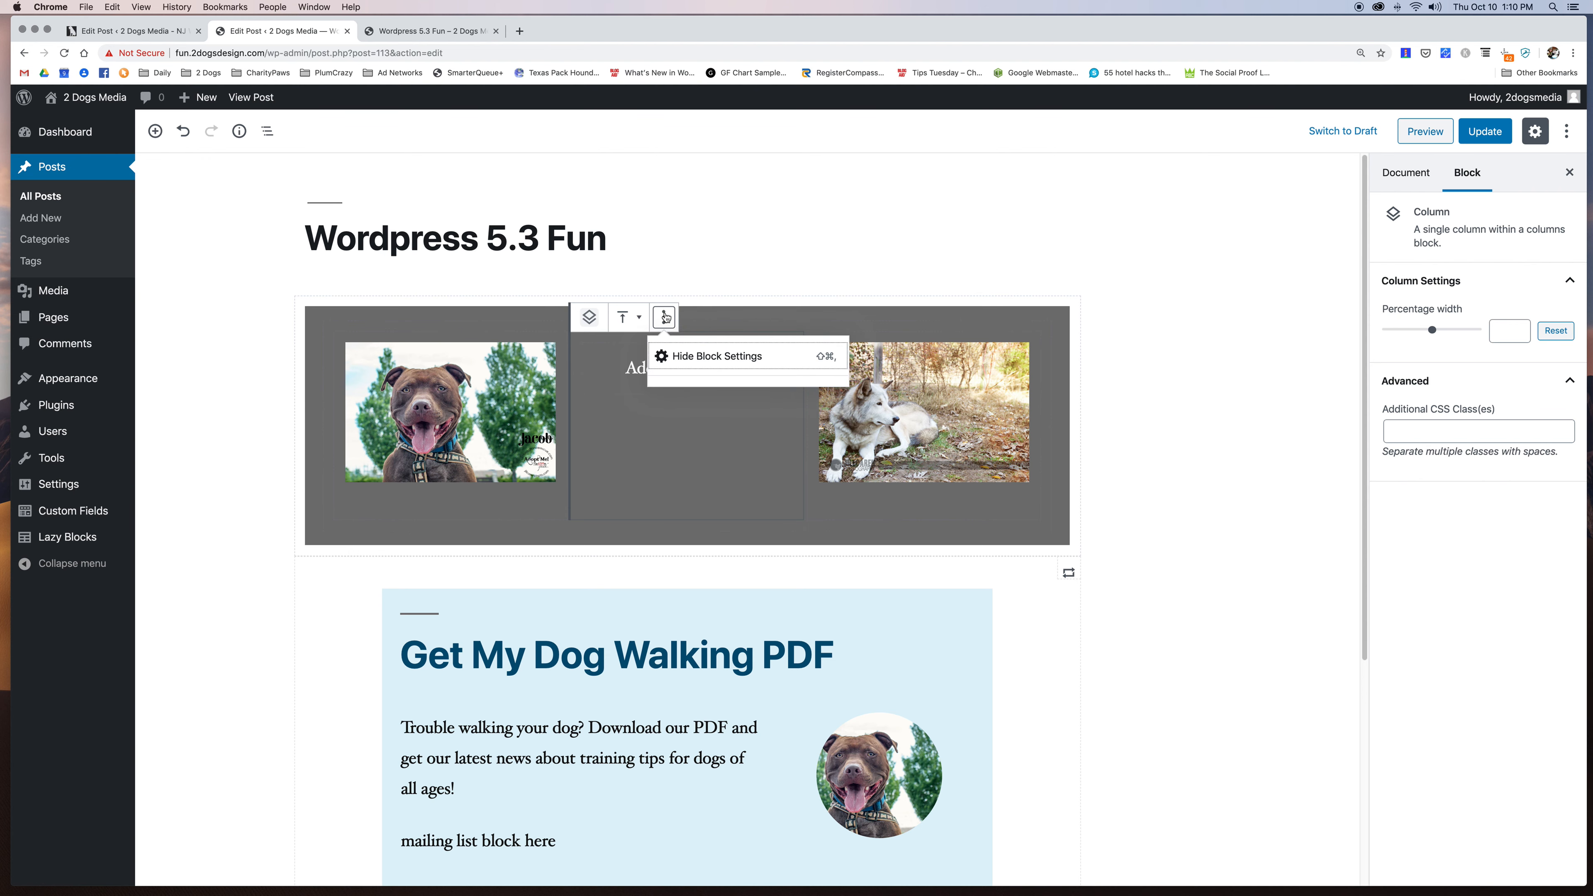
{"action": "left_click", "coordinate": [735, 288]}
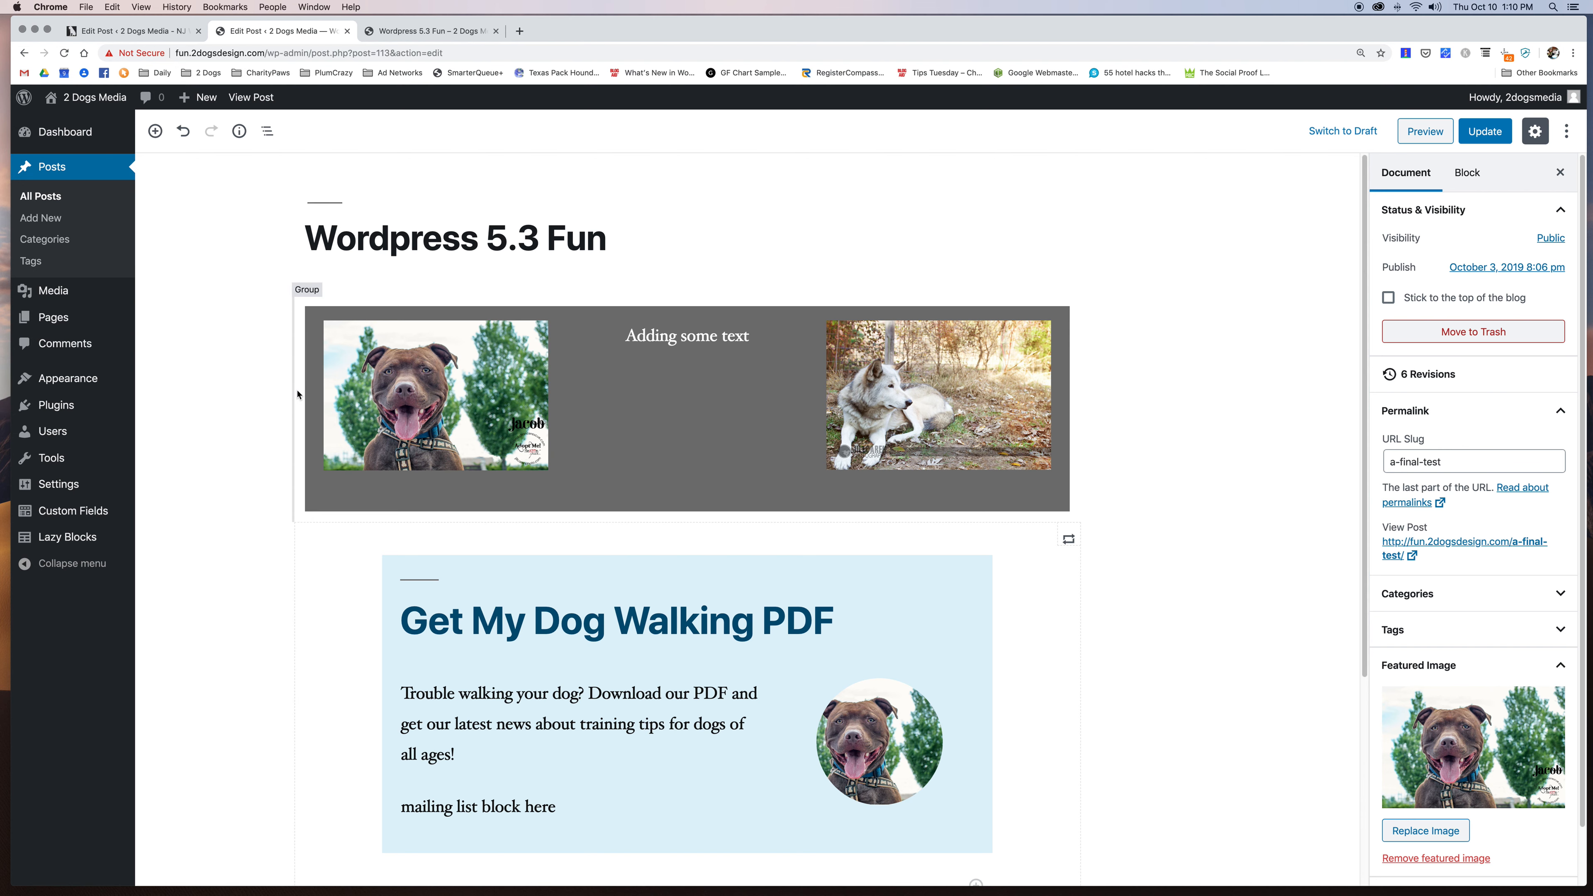
{"action": "left_click", "coordinate": [309, 307]}
{"action": "left_click", "coordinate": [363, 284]}
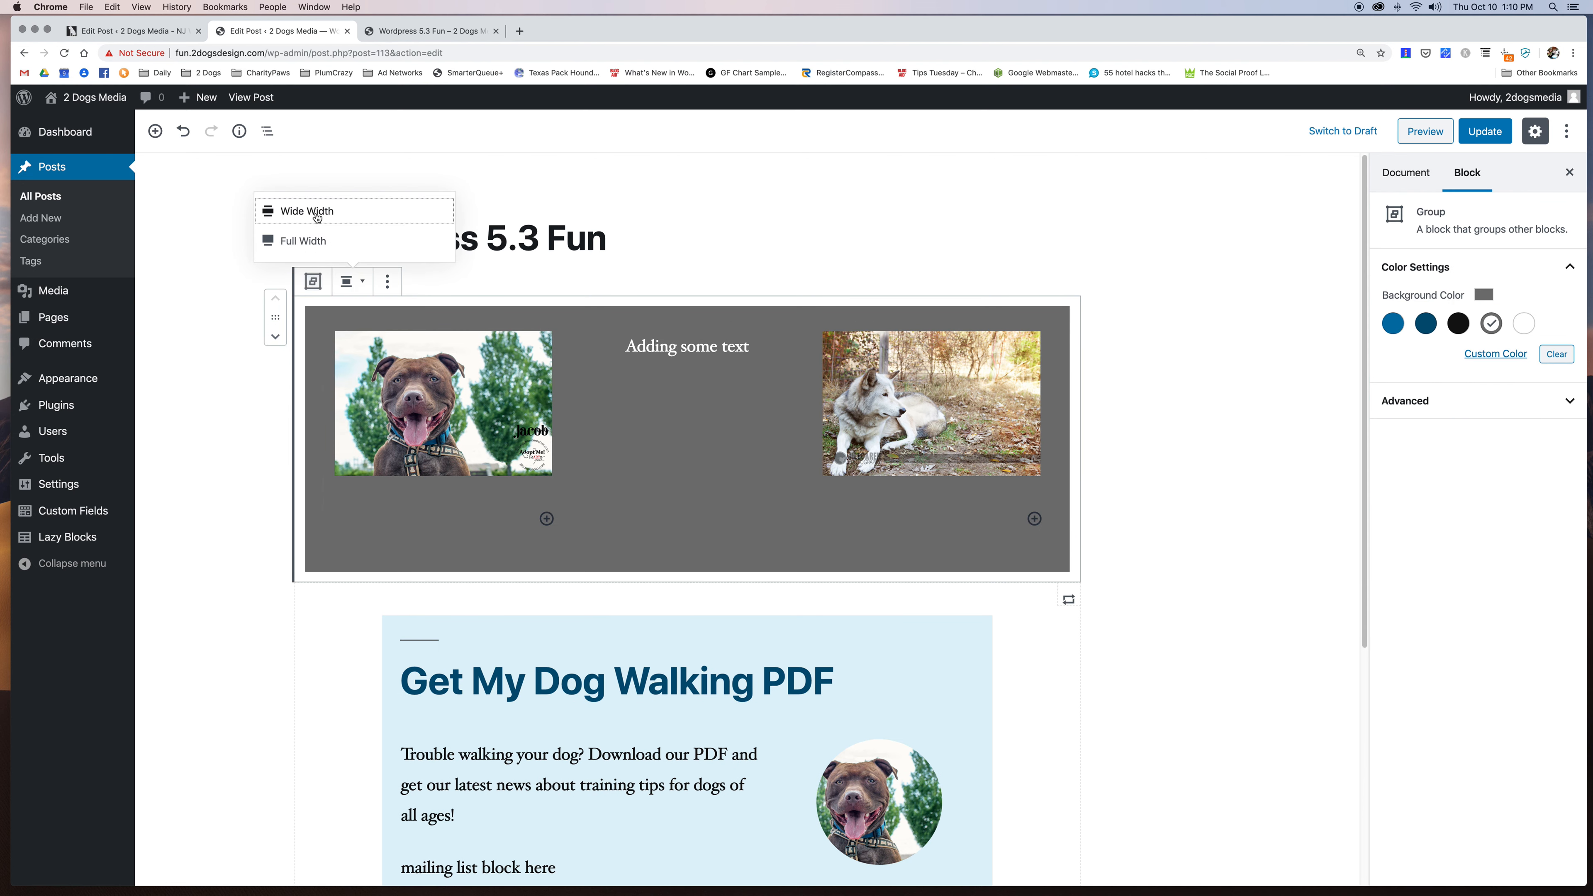
{"action": "left_click", "coordinate": [304, 240]}
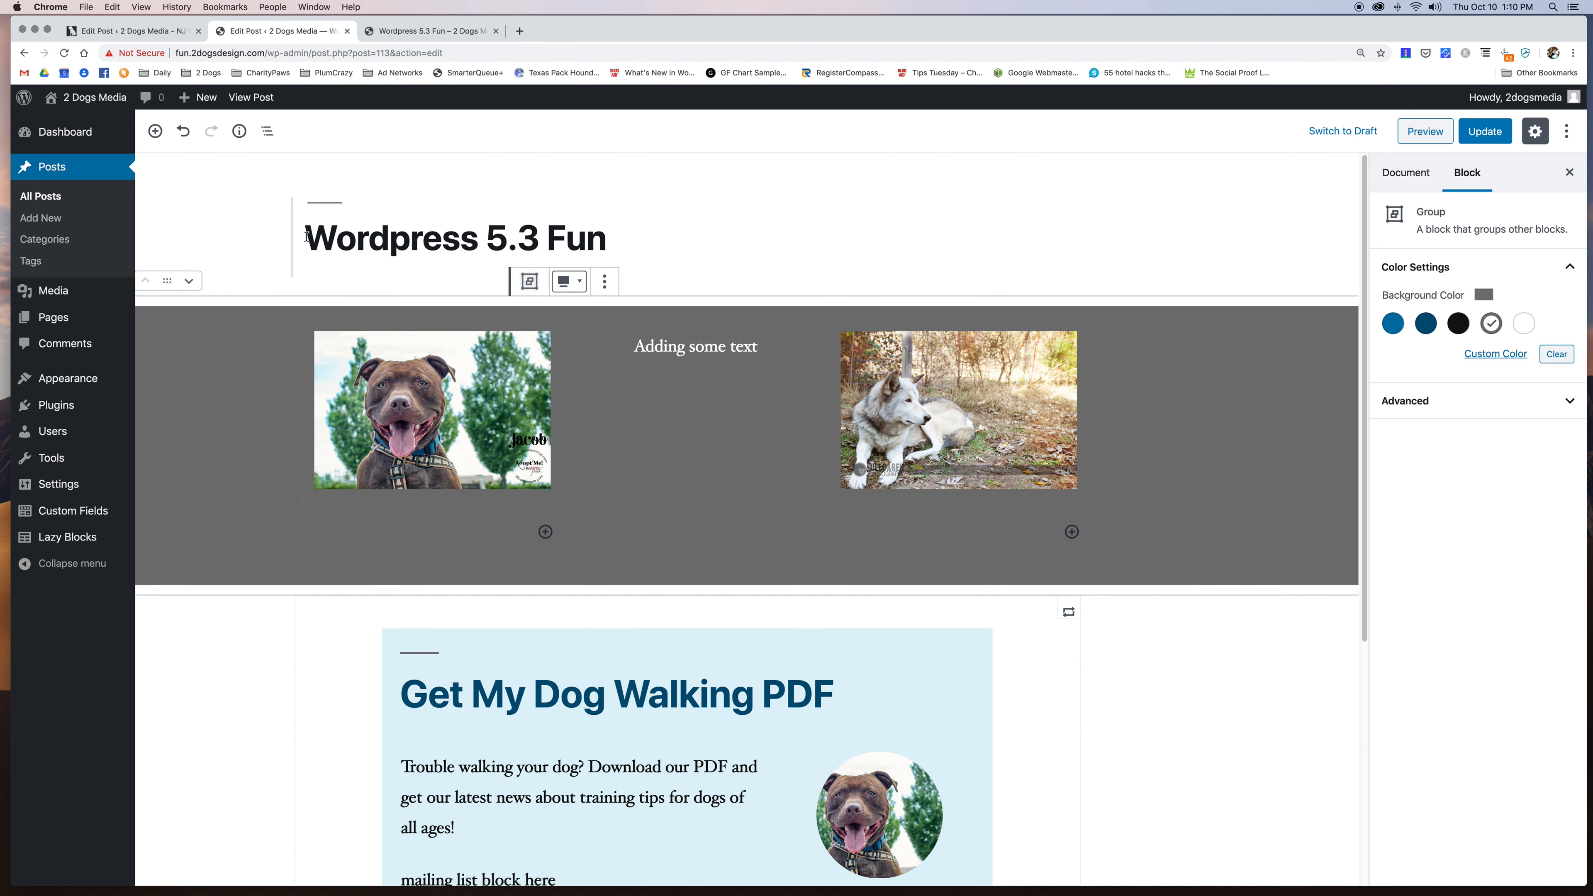
Preview the post and examine the full-width group and the dog walking block on the live page.
{"action": "left_click", "coordinate": [1421, 131]}
{"action": "scroll", "coordinate": [1109, 467], "scroll_direction": "down", "scroll_amount": 20}
{"action": "scroll", "coordinate": [1109, 468], "scroll_direction": "up", "scroll_amount": 5}
{"action": "scroll", "coordinate": [1109, 464], "scroll_direction": "up", "scroll_amount": 7}
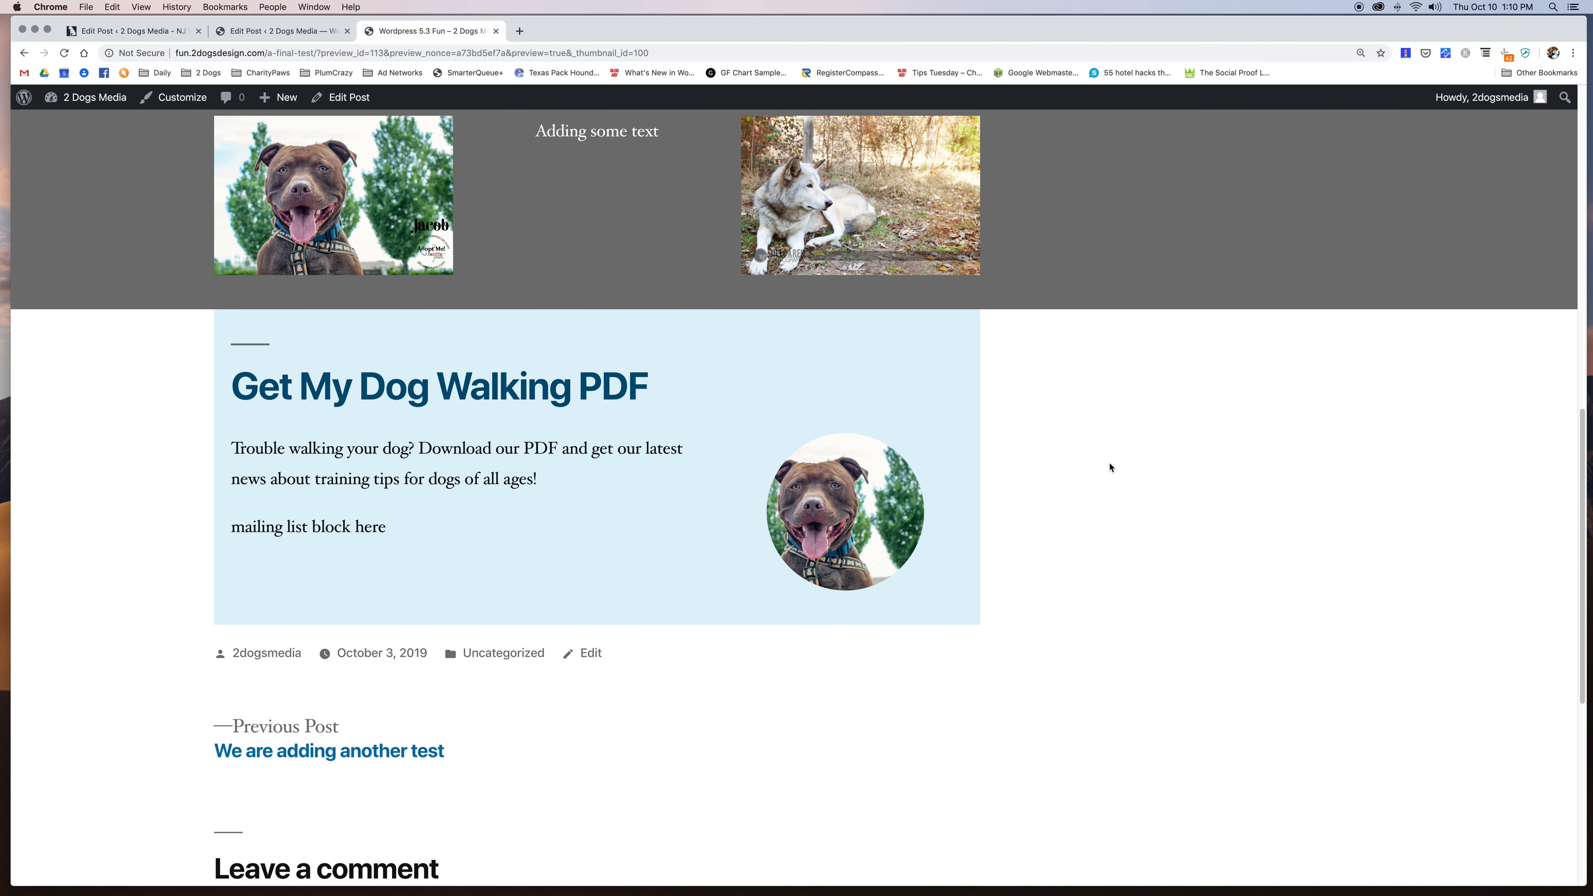
{"action": "left_click_drag", "start_coordinate": [1110, 464], "coordinate": [55, 546]}
{"action": "scroll", "coordinate": [201, 633], "scroll_direction": "down", "scroll_amount": 1}
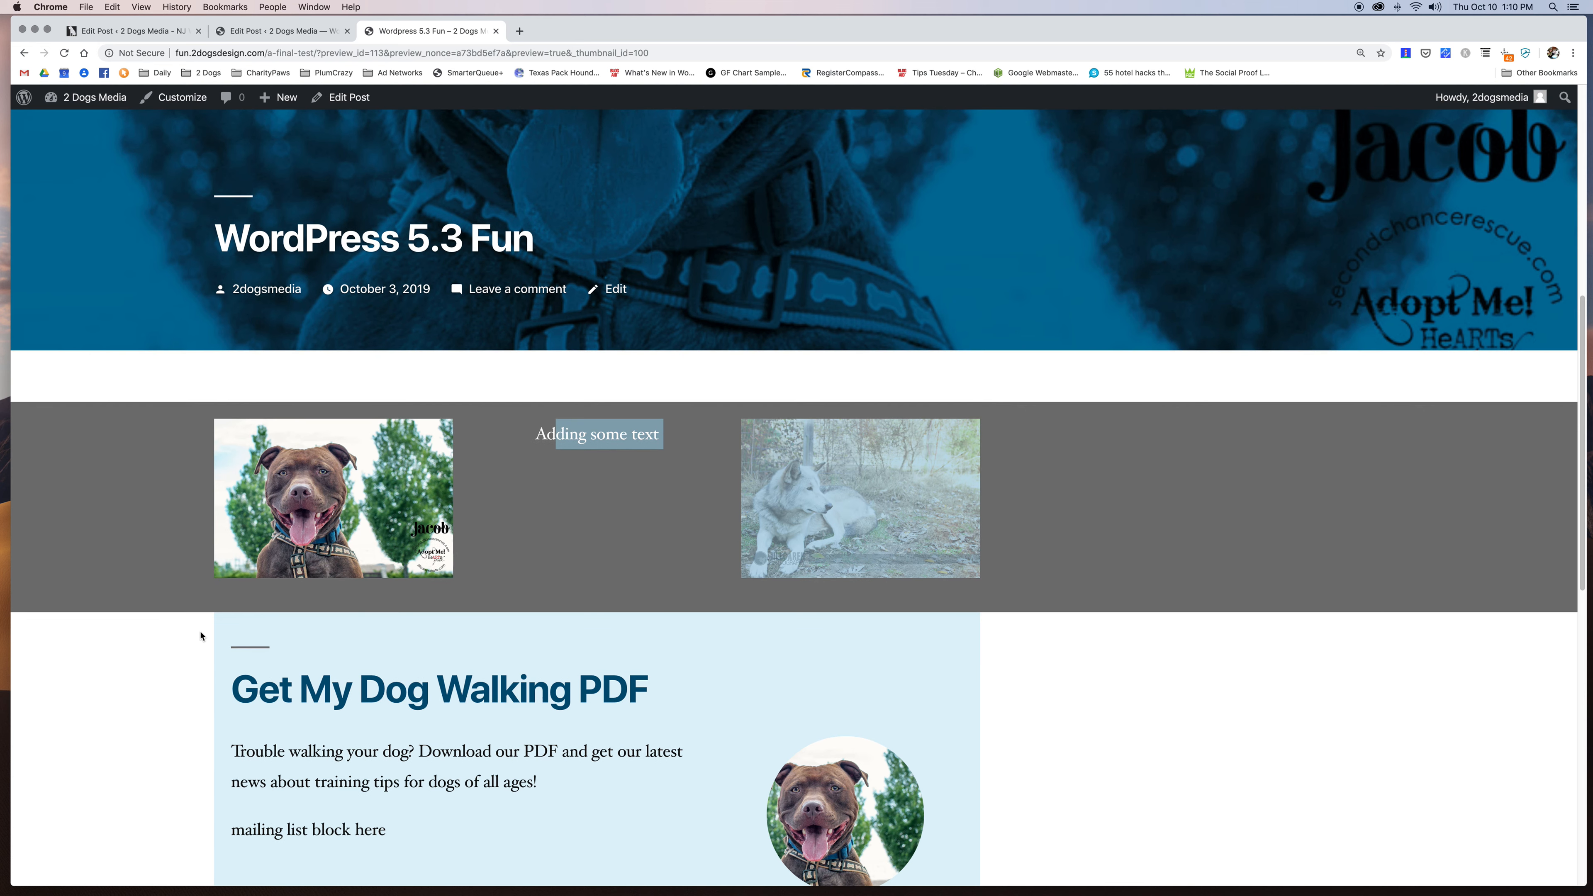
Return to the post editor and select the Dog Walking List Signup reusable block to review its layout.
{"action": "left_click", "coordinate": [274, 31]}
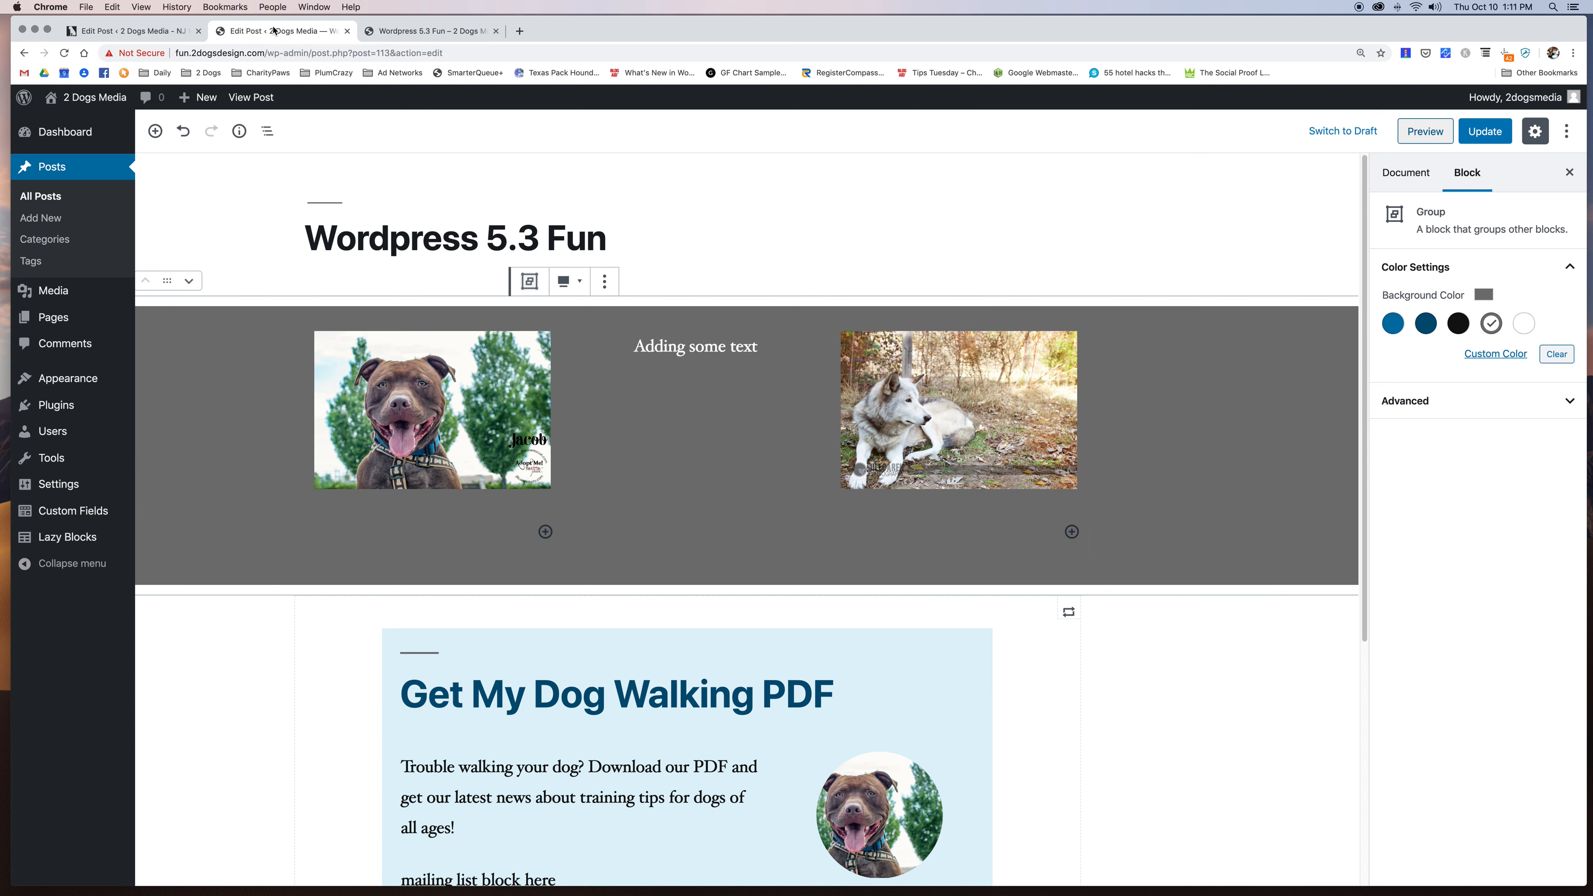
{"action": "left_click", "coordinate": [877, 719]}
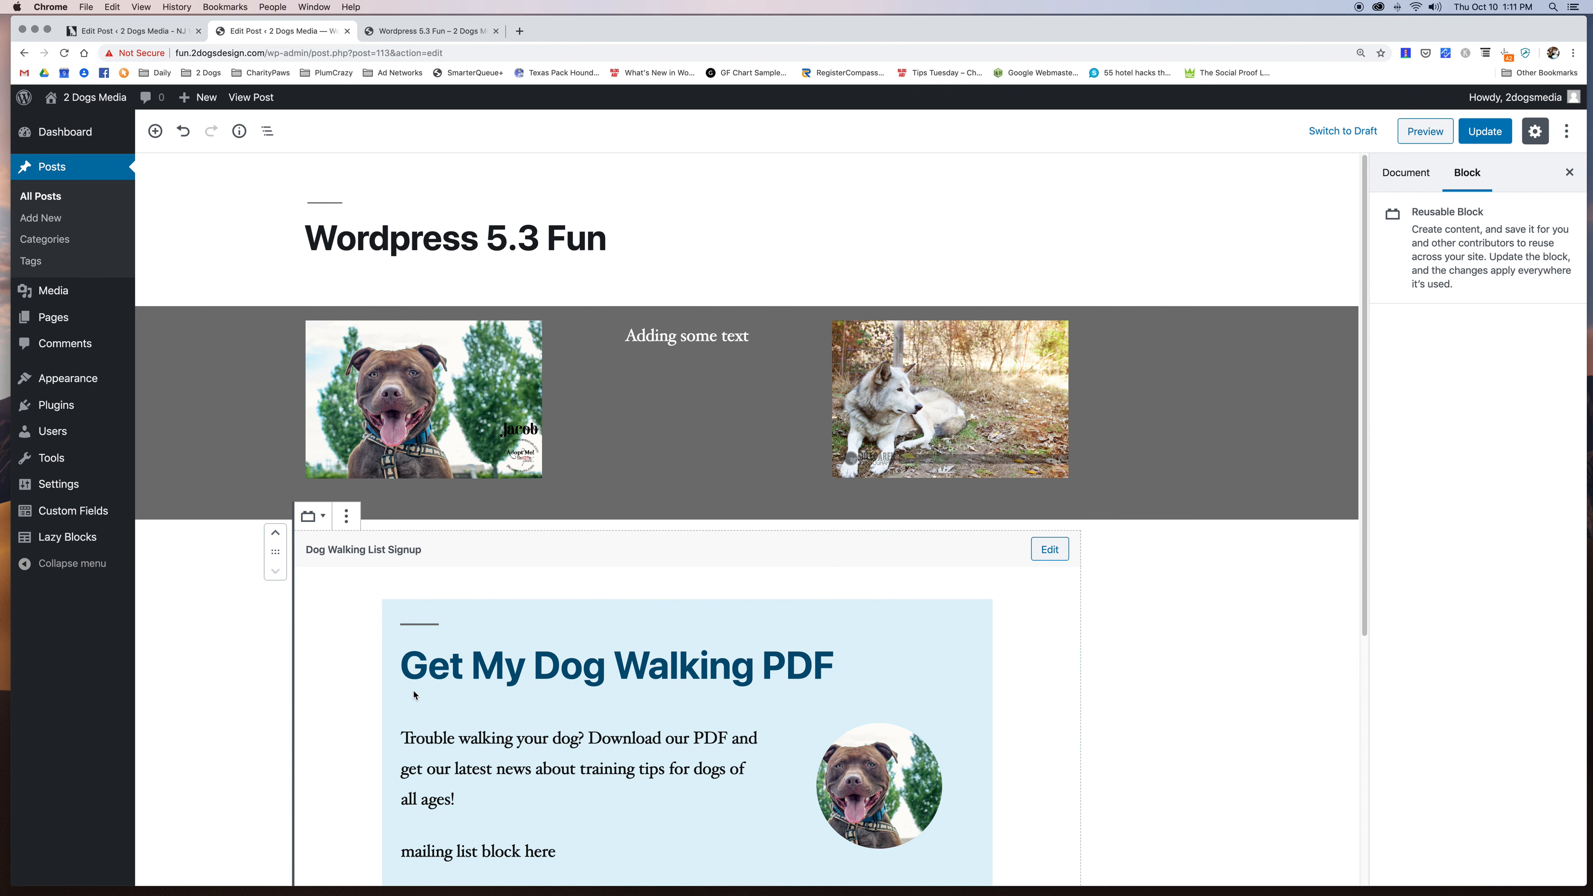
{"action": "scroll", "coordinate": [414, 694], "scroll_direction": "down", "scroll_amount": 5}
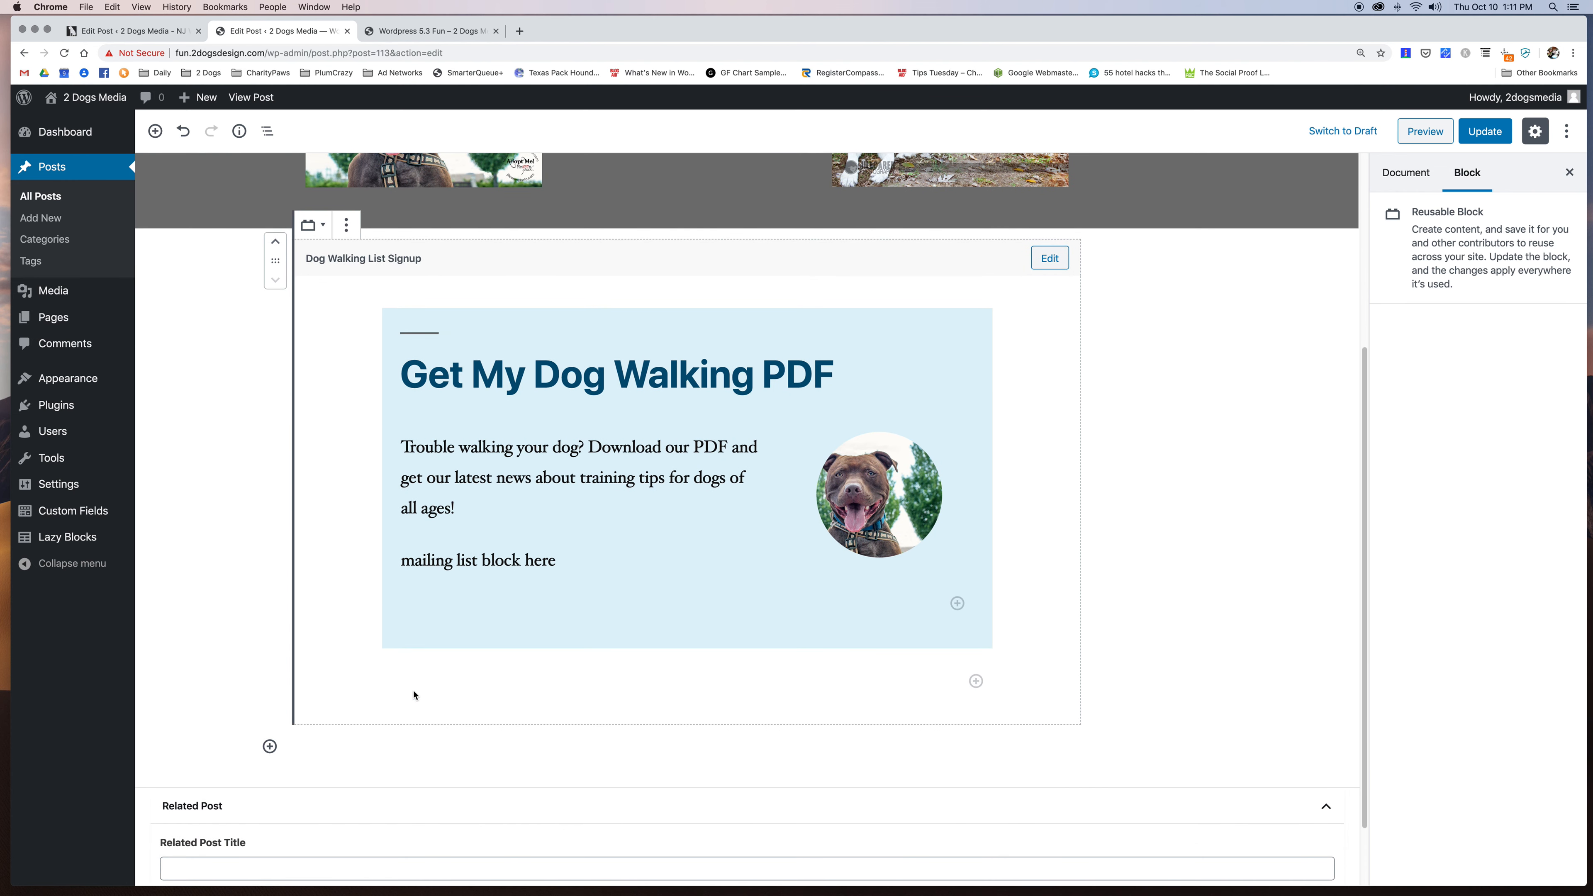